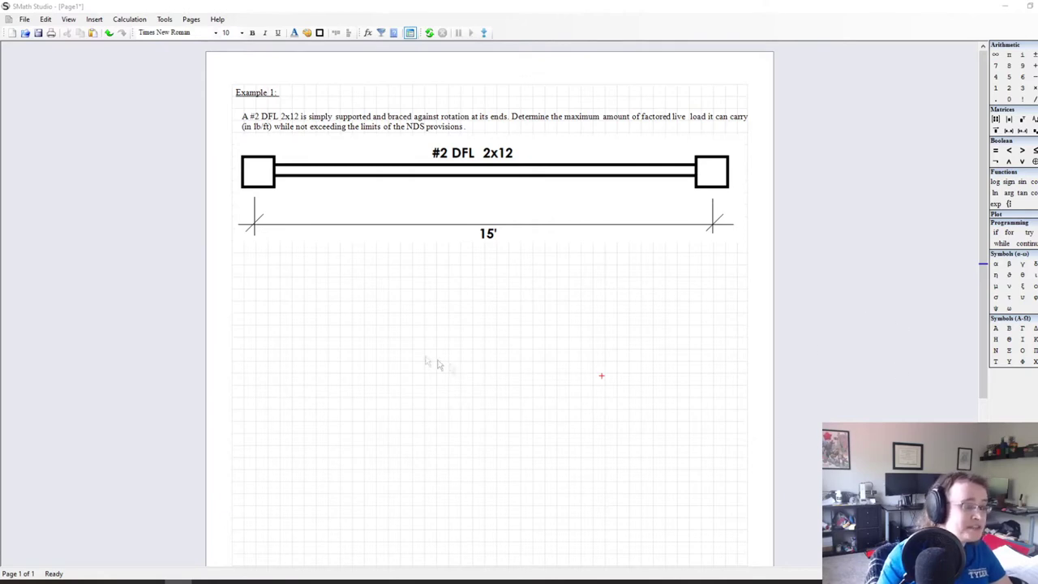
# Step: Start a text region just below the beam diagram's dimension line, near the page's left margin
pyautogui.click(241, 261)
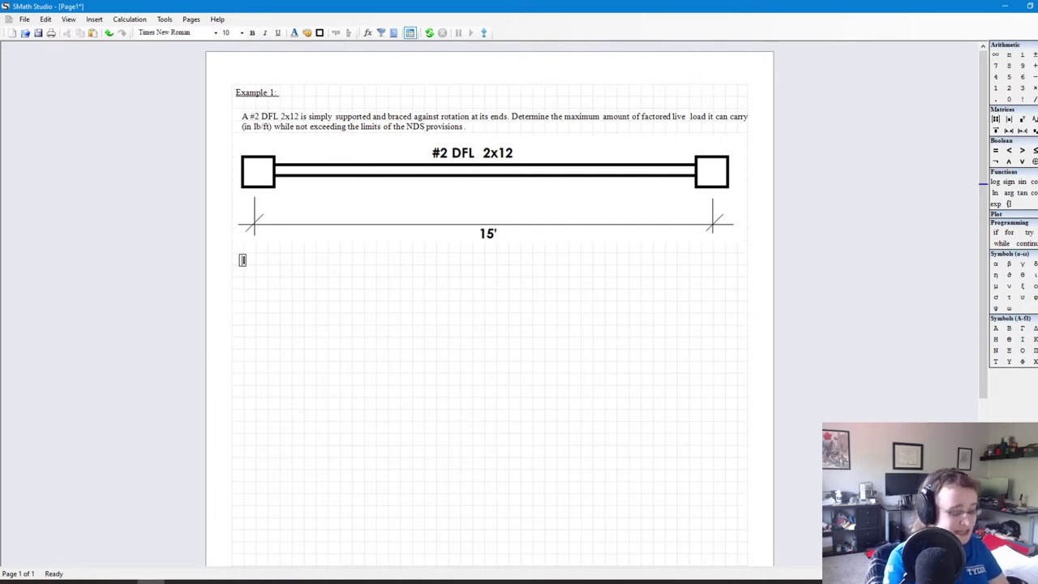
pyautogui.write('Live')
pyautogui.press('BackSpace')
pyautogui.press('BackSpace')
pyautogui.press('BackSpace')
pyautogui.press('BackSpace')
pyautogui.press('BackSpace')
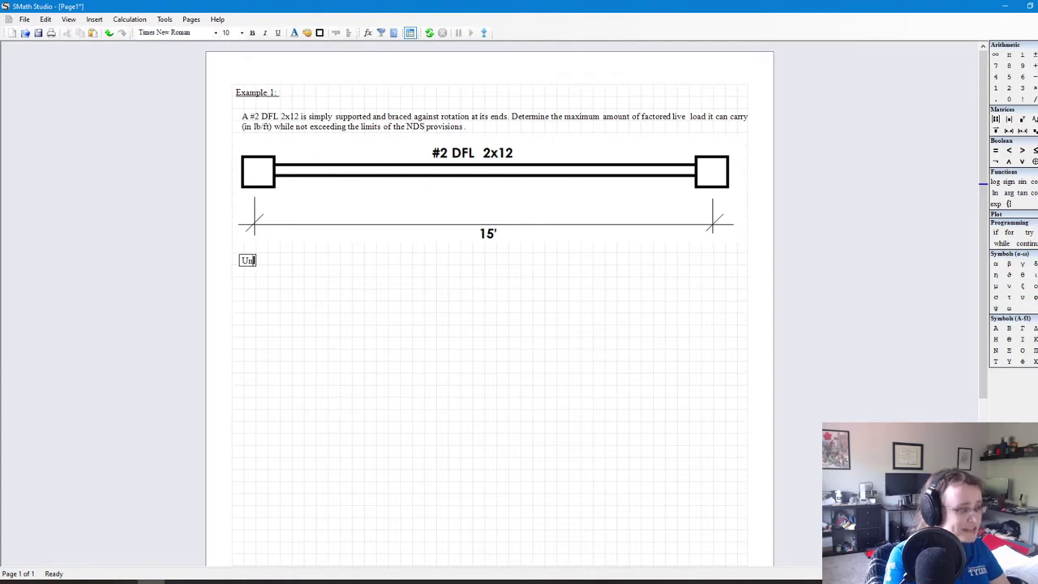
# Step: Enter the label "Unbraced Length:" below the beam diagram and align it with the page's left margin
pyautogui.write('Unbraced')
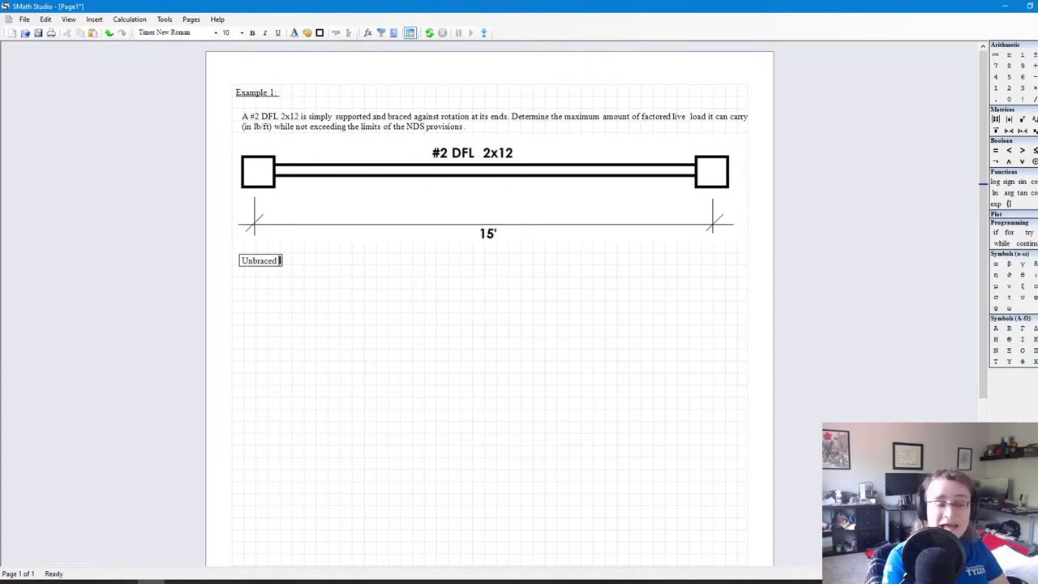
pyautogui.write(' Length:')
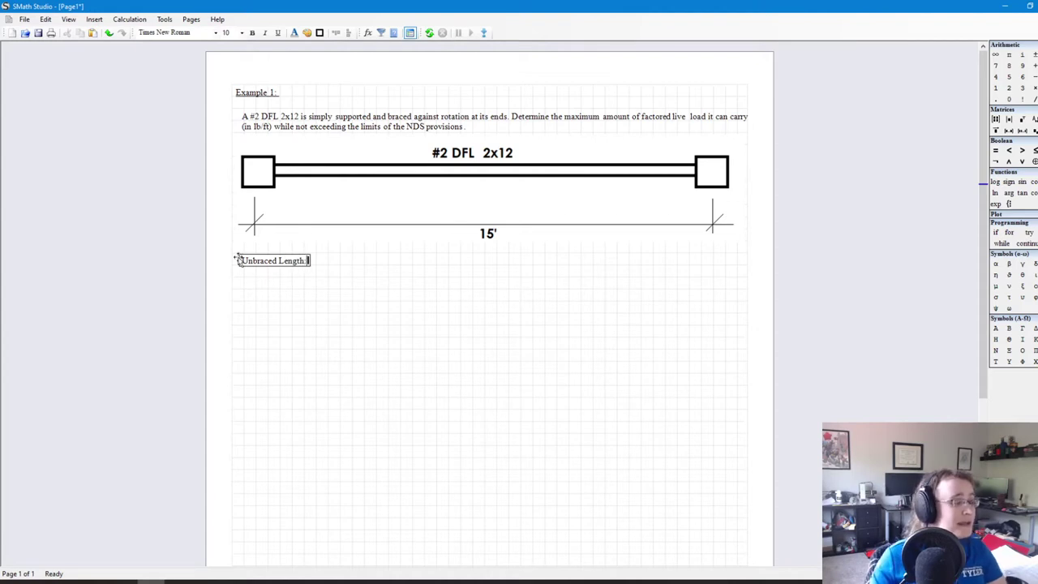
pyautogui.moveTo(361, 335); pyautogui.dragTo(292, 259)
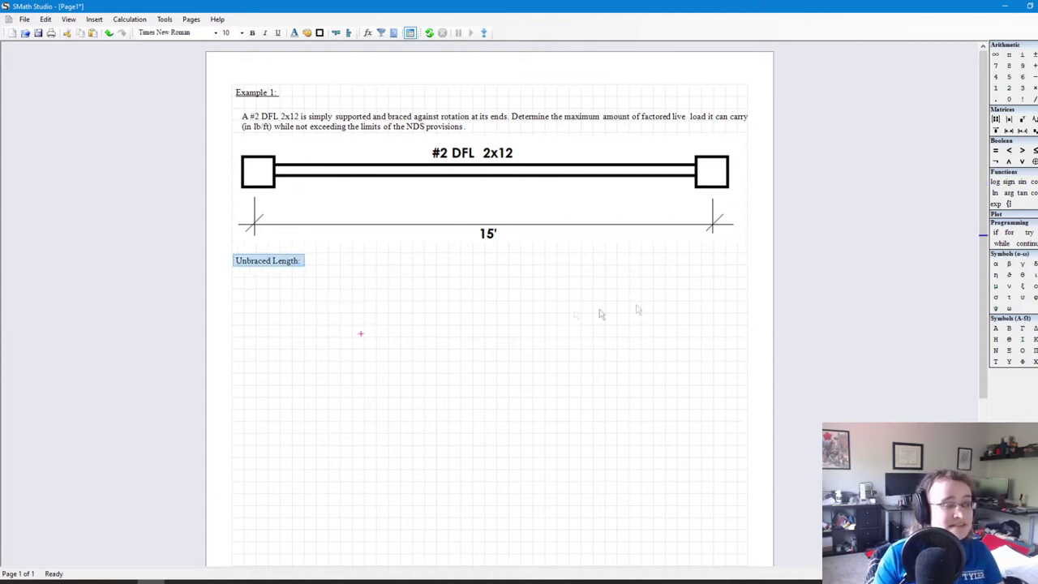
# Step: Define the variable l.u as 15 ft on the same row as the "Unbraced Length:" label
pyautogui.click(631, 264)
pyautogui.write('l.u:')
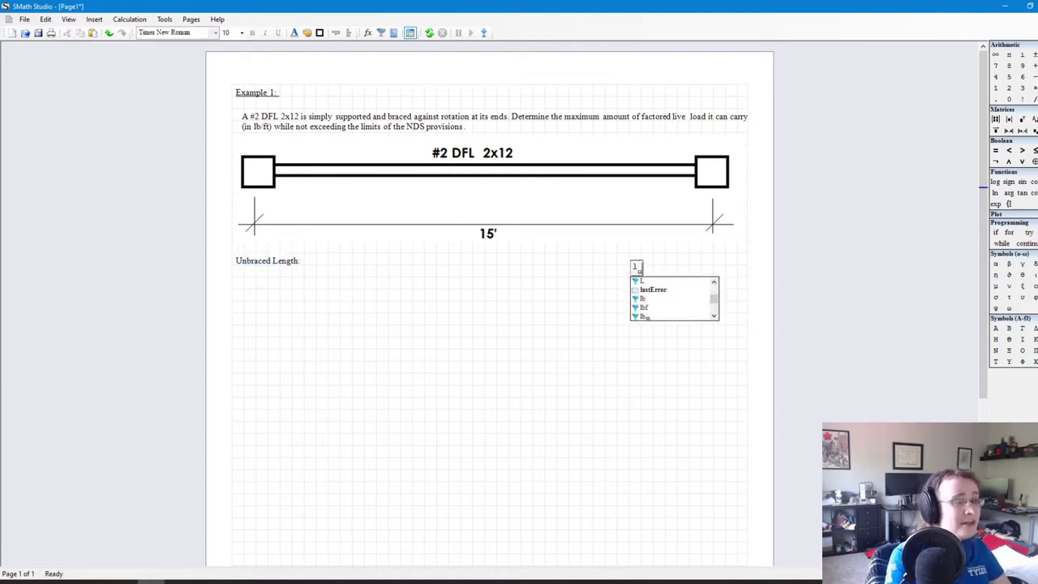
pyautogui.write('15ft')
pyautogui.press('Return')
pyautogui.moveTo(649, 322); pyautogui.dragTo(611, 287)
# Step: Add the label "Elastic Section Modulus:" below "Unbraced Length:" and align it with the label above
pyautogui.click(239, 283)
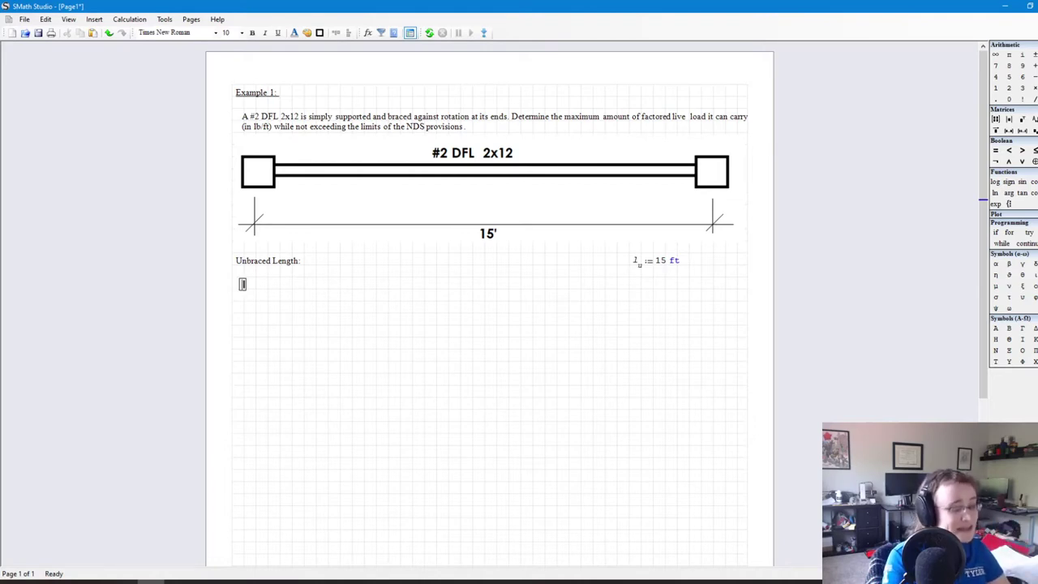
pyautogui.write('Elastic Section Modul')
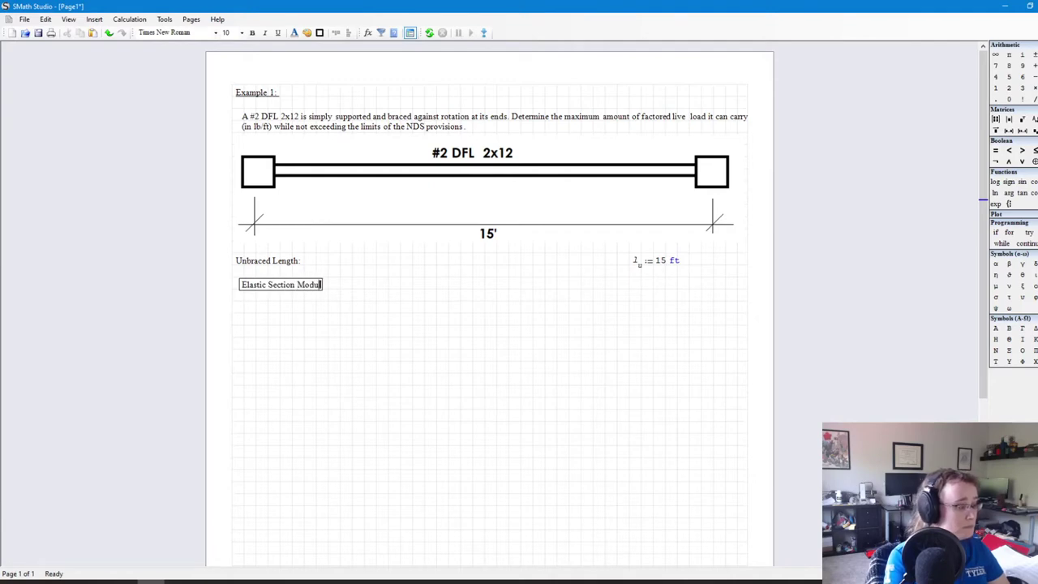
pyautogui.write('us:')
pyautogui.moveTo(334, 365); pyautogui.dragTo(285, 281)
pyautogui.press('Left')
# Step: Look up the 2x12 section modulus in NDS Supplement Table 1B and define S.x as 31.64 in^3 level with its label
pyautogui.hotkey('alt', 'Tab')
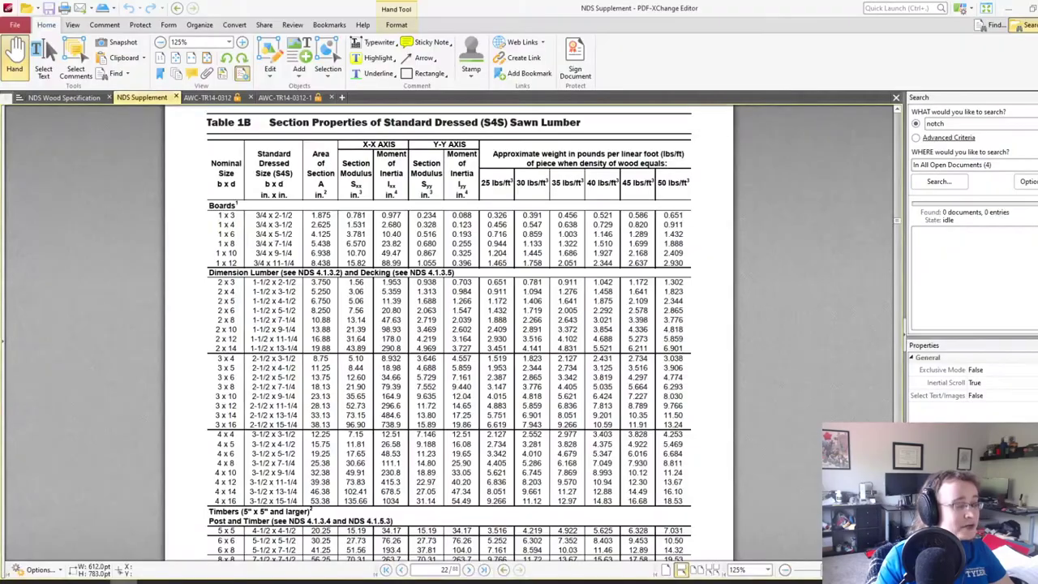
pyautogui.scroll(1, 391, 270)
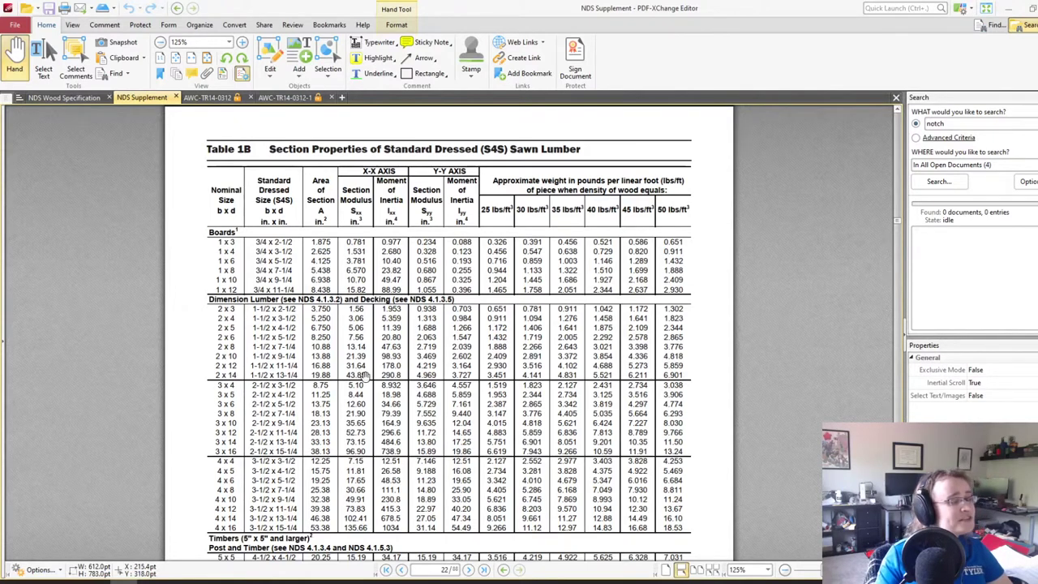
pyautogui.click(151, 582)
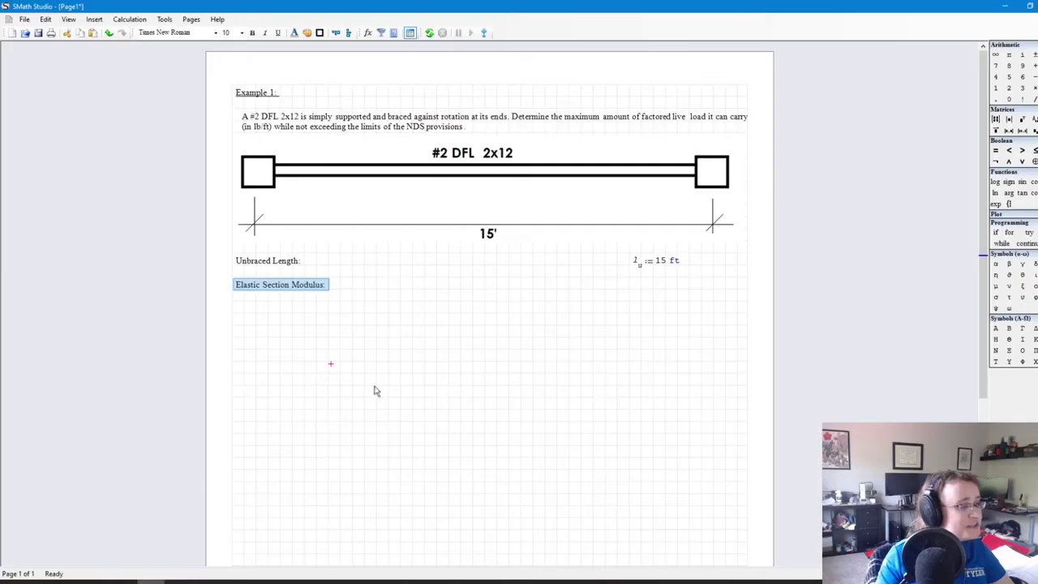
pyautogui.click(630, 282)
pyautogui.write('S.x:31.64*in^3')
pyautogui.press('Return')
pyautogui.click(703, 297)
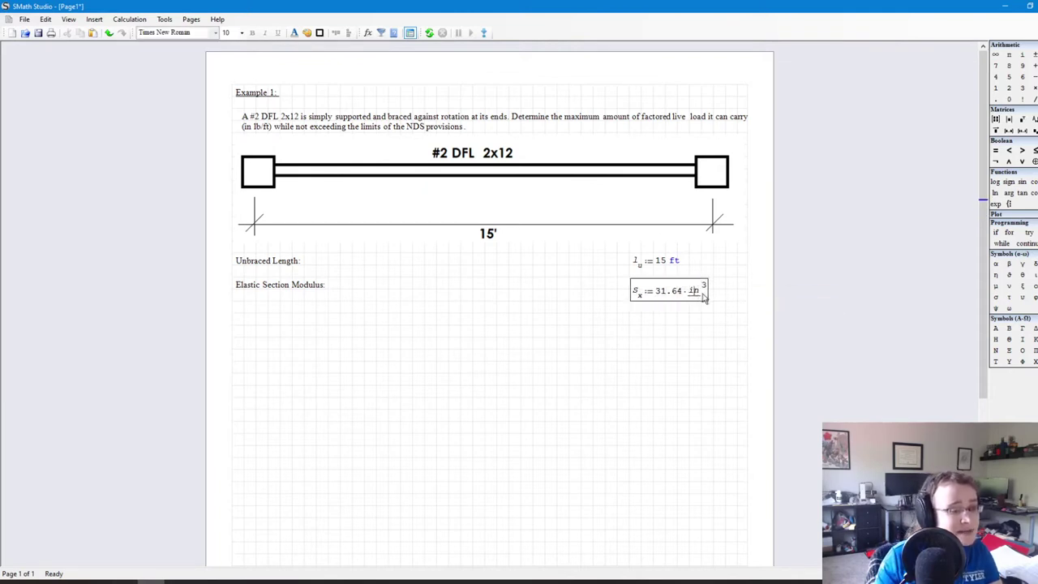
pyautogui.press('BackSpace')
pyautogui.write('N')
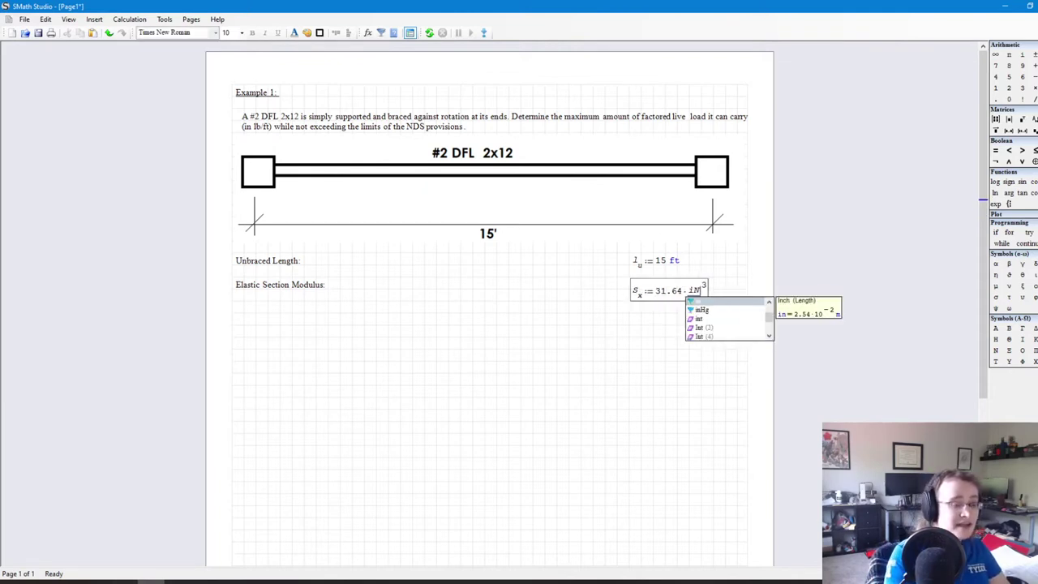
pyautogui.press('Return')
pyautogui.press('Return')
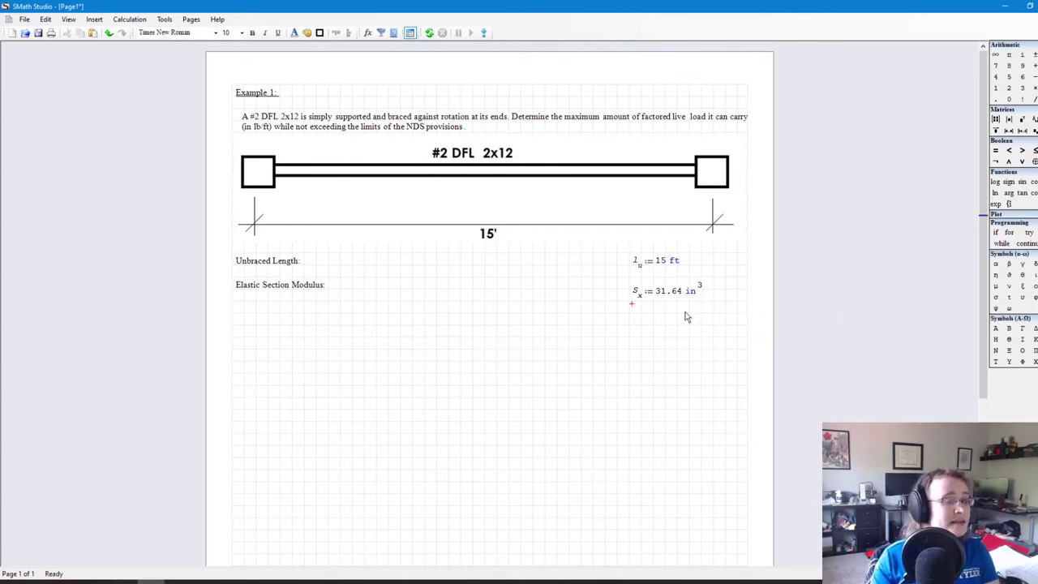
pyautogui.moveTo(685, 308); pyautogui.dragTo(667, 299)
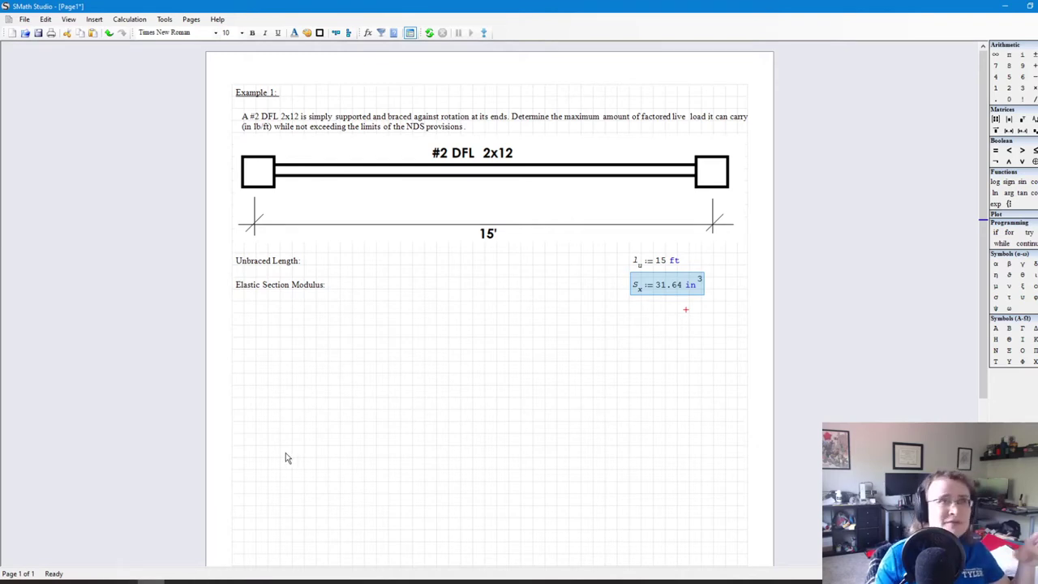
# Step: Examine the bending and other reference design values for No. 2 Douglas Fir-Larch in Table 4A of the NDS Supplement PDF
pyautogui.moveTo(177, 581)
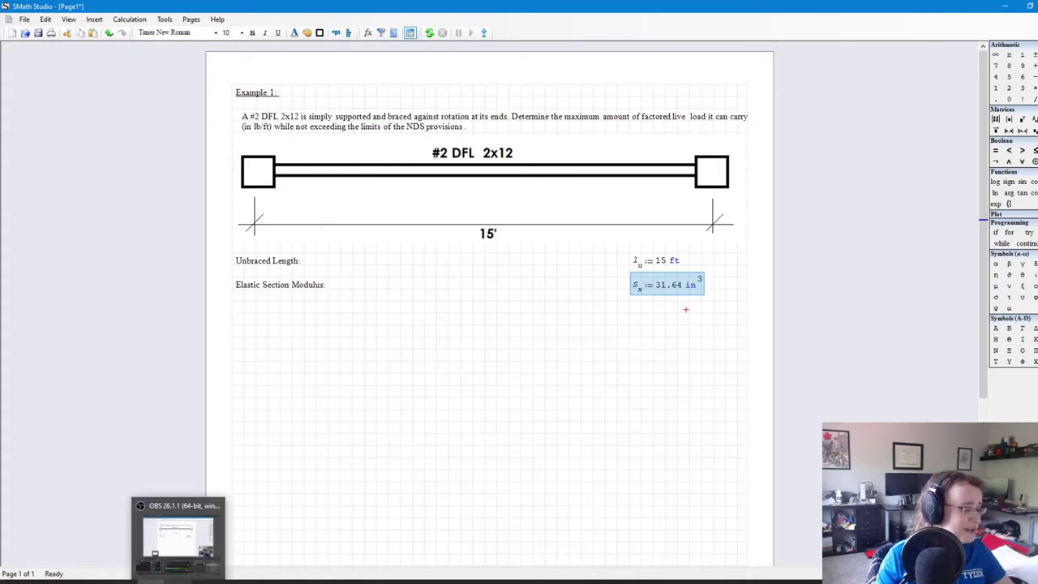
pyautogui.click(158, 581)
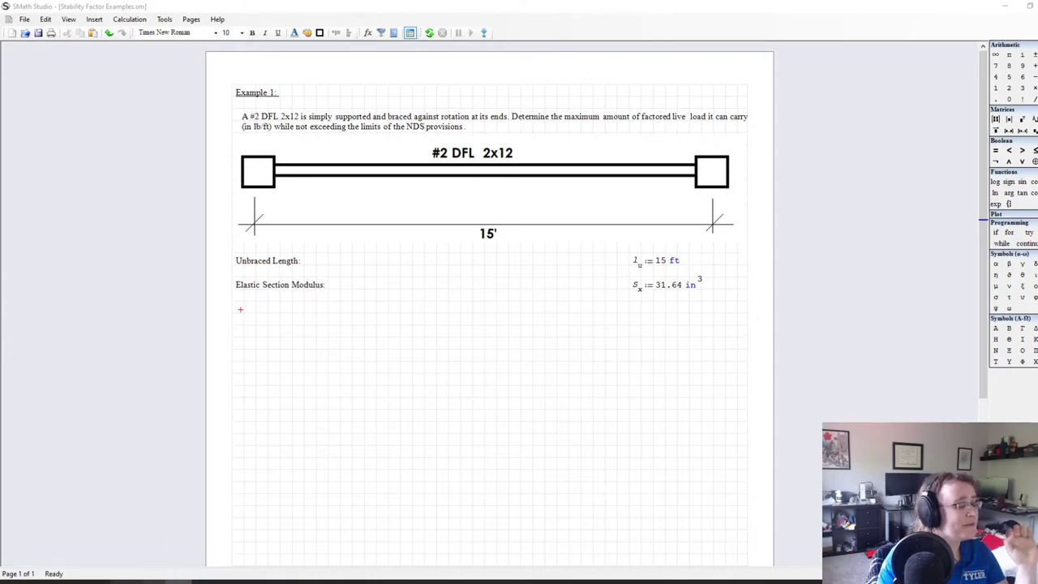
pyautogui.moveTo(120, 580)
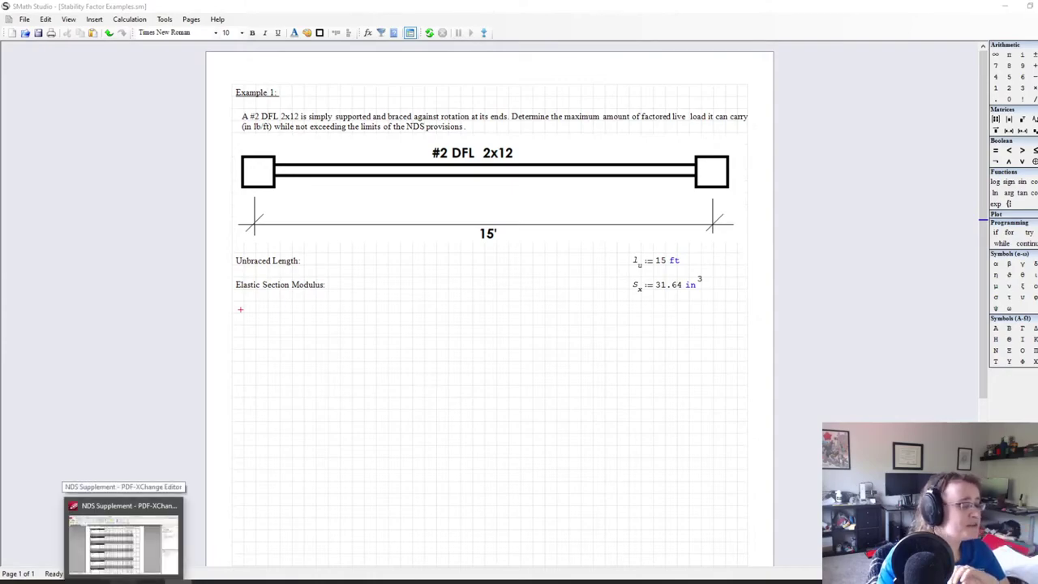
pyautogui.click(122, 535)
pyautogui.scroll(3, 243, 397)
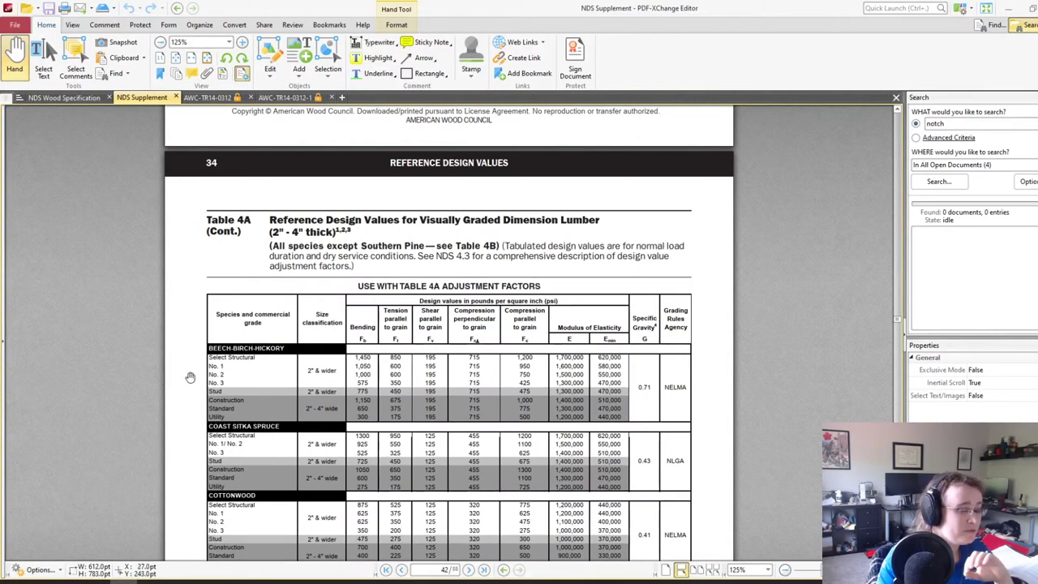
pyautogui.scroll(-3, 154, 373)
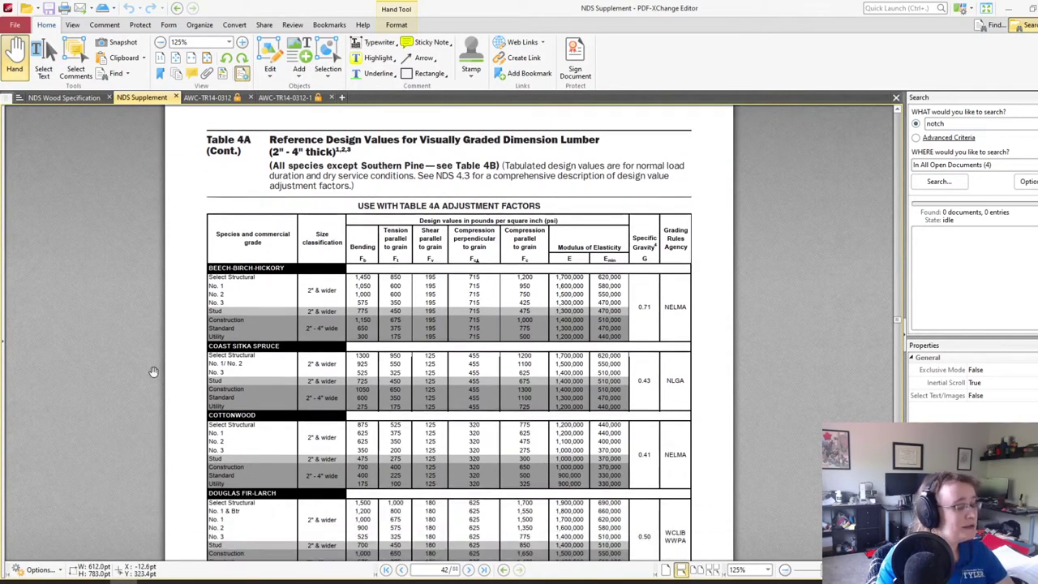
pyautogui.scroll(-1, 154, 371)
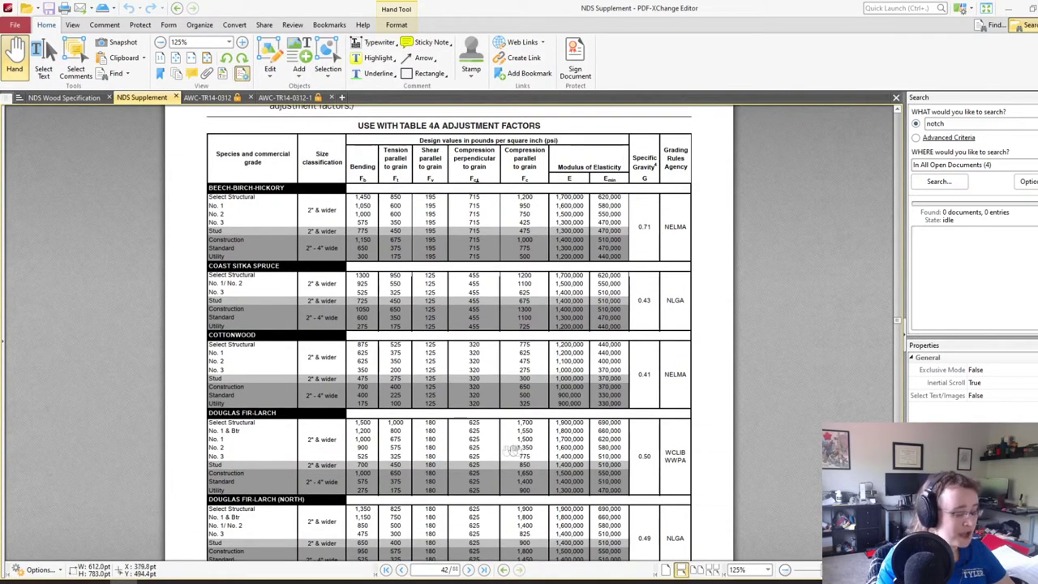
pyautogui.scroll(-3, 369, 450)
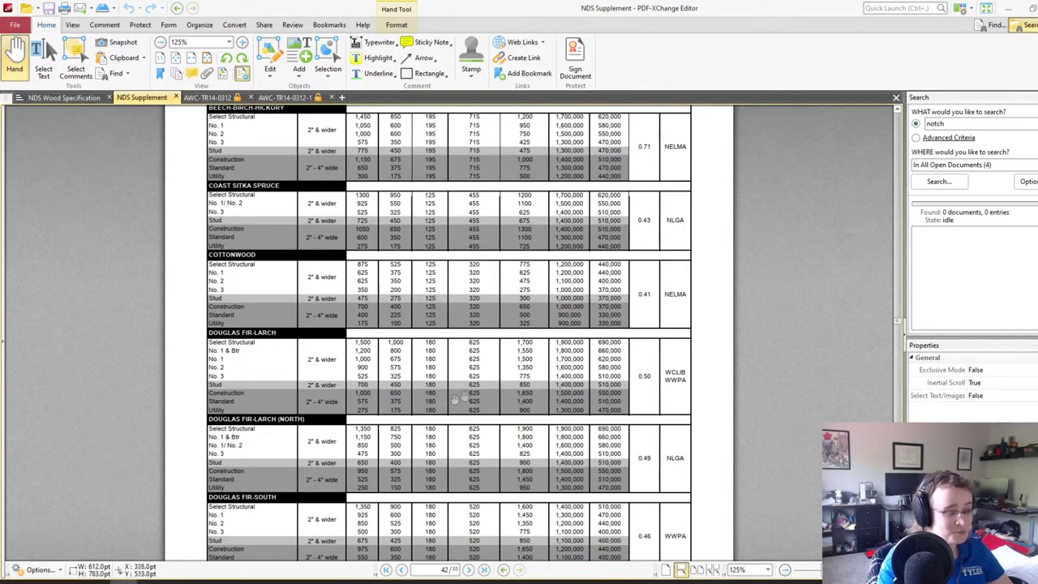
pyautogui.scroll(2, 422, 389)
pyautogui.scroll(3, 357, 313)
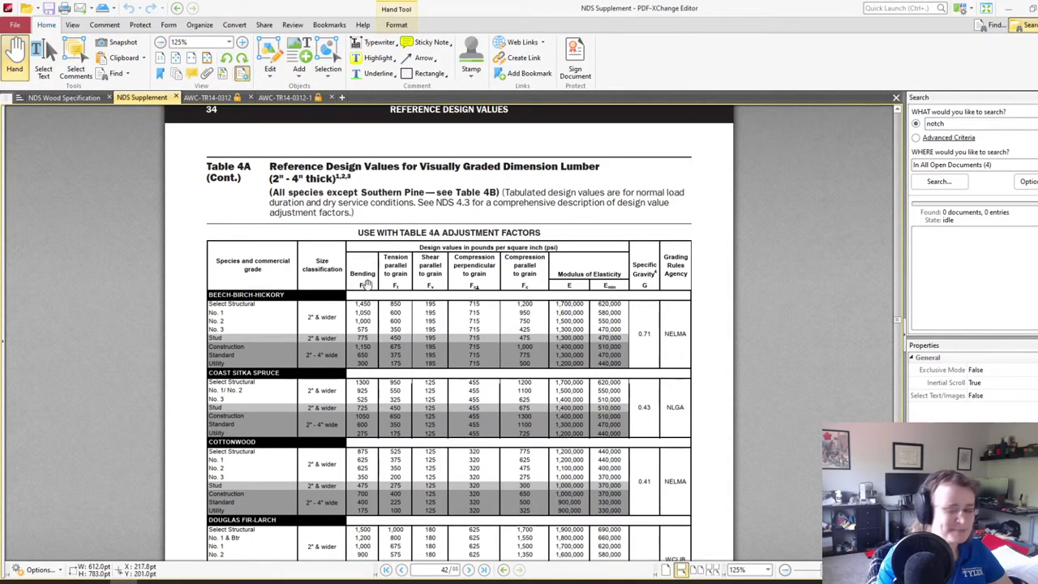
pyautogui.scroll(-2, 329, 393)
pyautogui.scroll(-4, 301, 389)
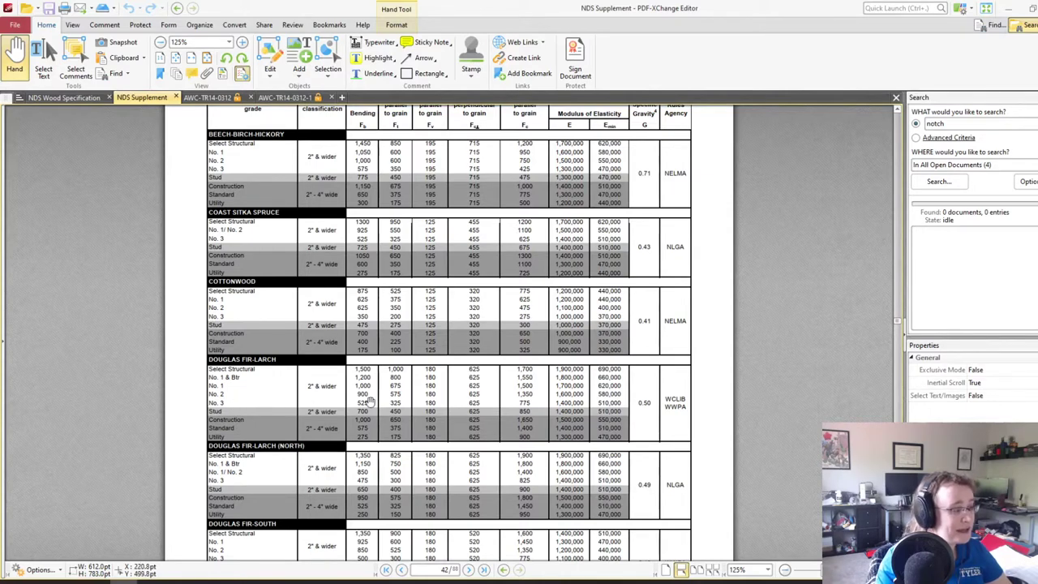
pyautogui.scroll(3, 364, 427)
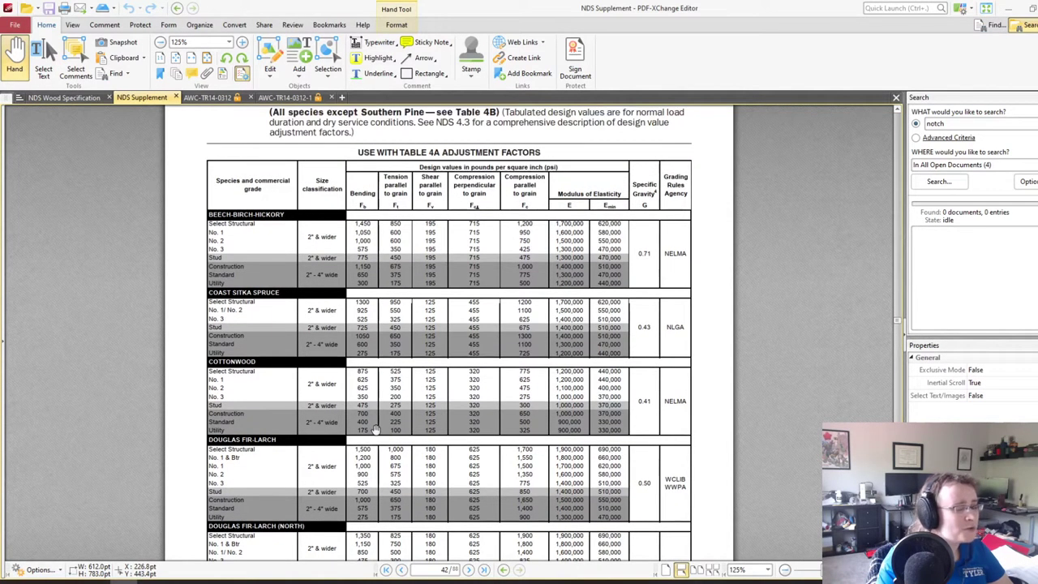
pyautogui.scroll(-1, 374, 428)
pyautogui.scroll(-1, 375, 428)
pyautogui.scroll(-1, 374, 429)
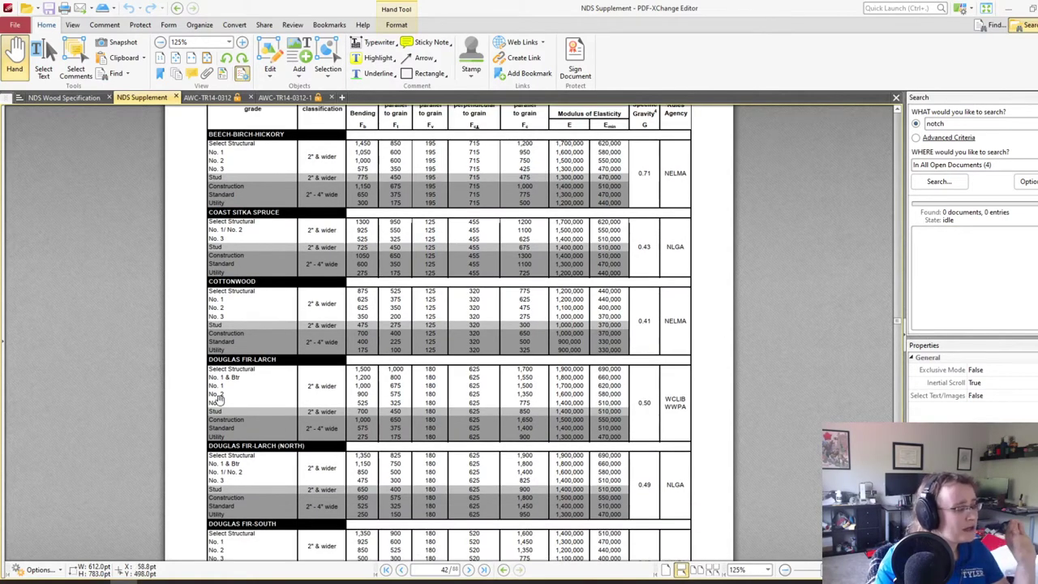
pyautogui.scroll(1, 369, 422)
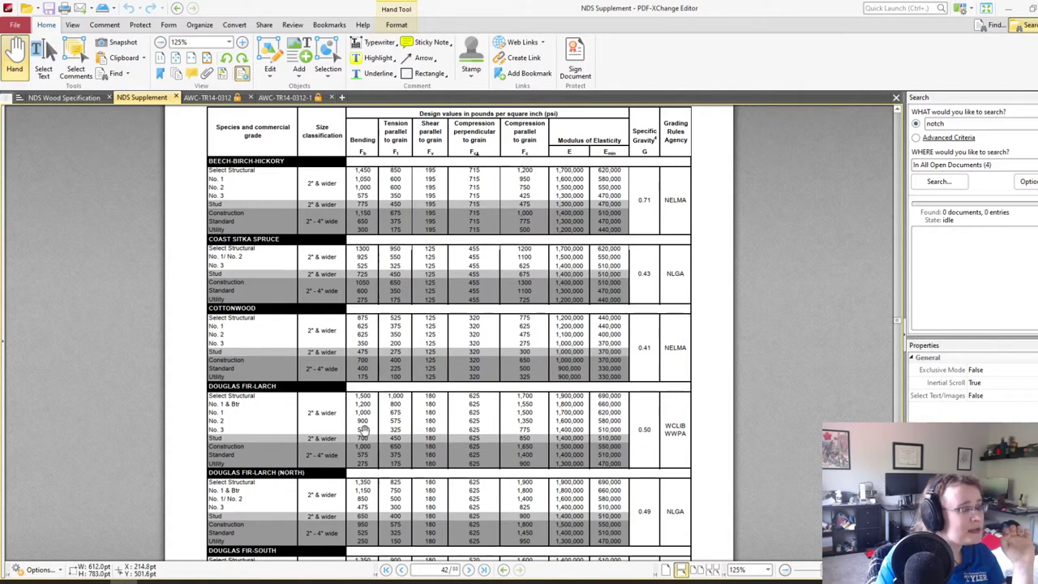
# Step: Add the label "Reference Allowable Bending Stress (Table 4A):" below "Elastic Section Modulus:" in the SMath sheet and align it with the labels above
pyautogui.hotkey('alt', 'Tab')
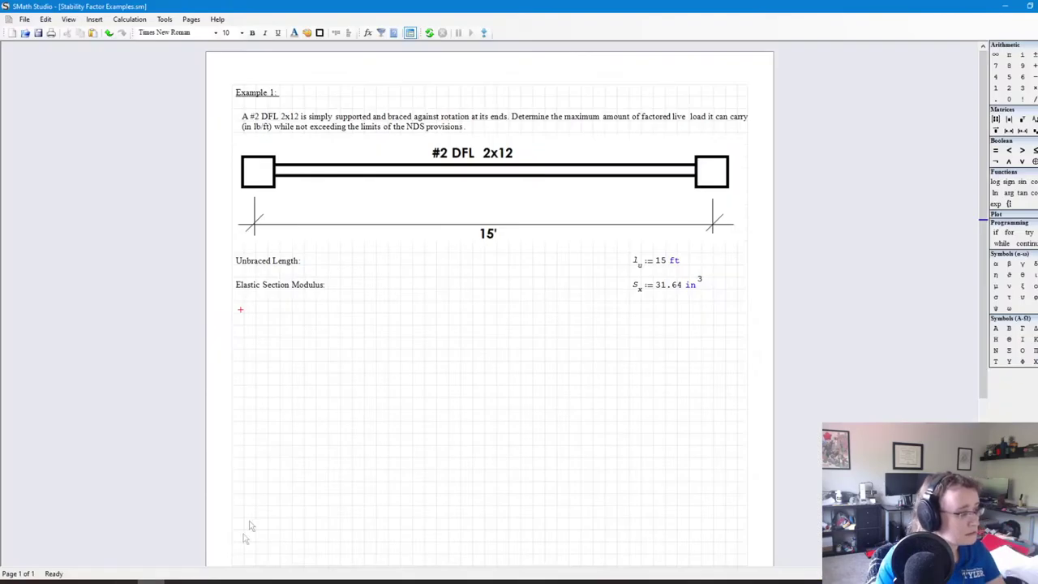
pyautogui.click(242, 314)
pyautogui.write('Reference')
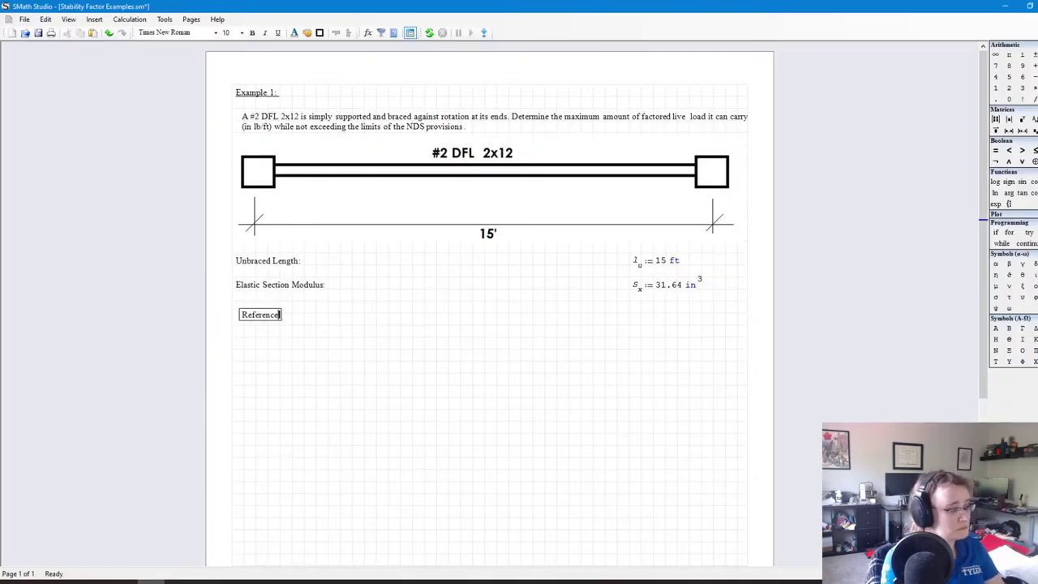
pyautogui.write(' Allowable Bendi')
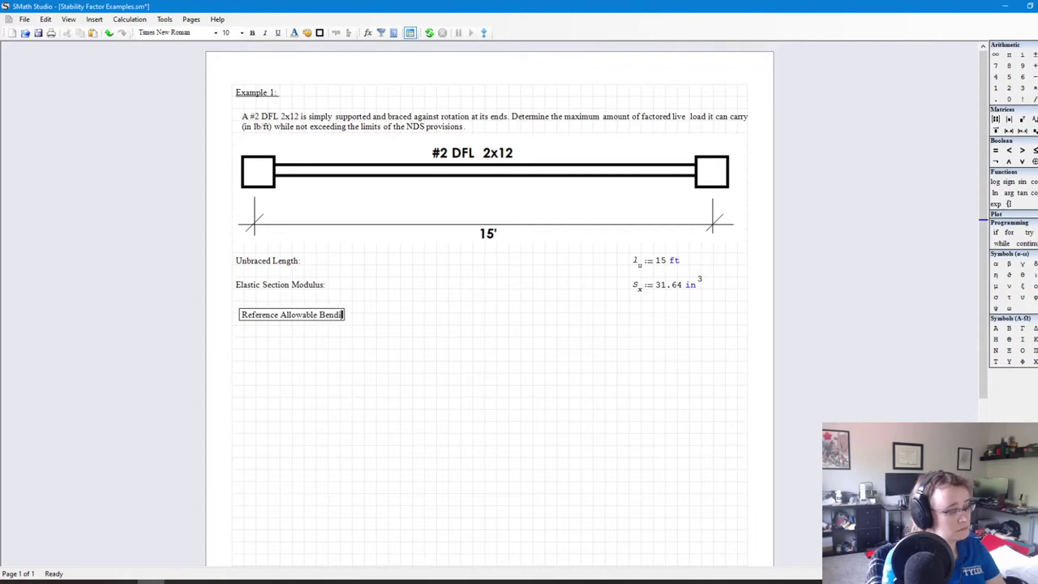
pyautogui.write('ng Stress (Psi')
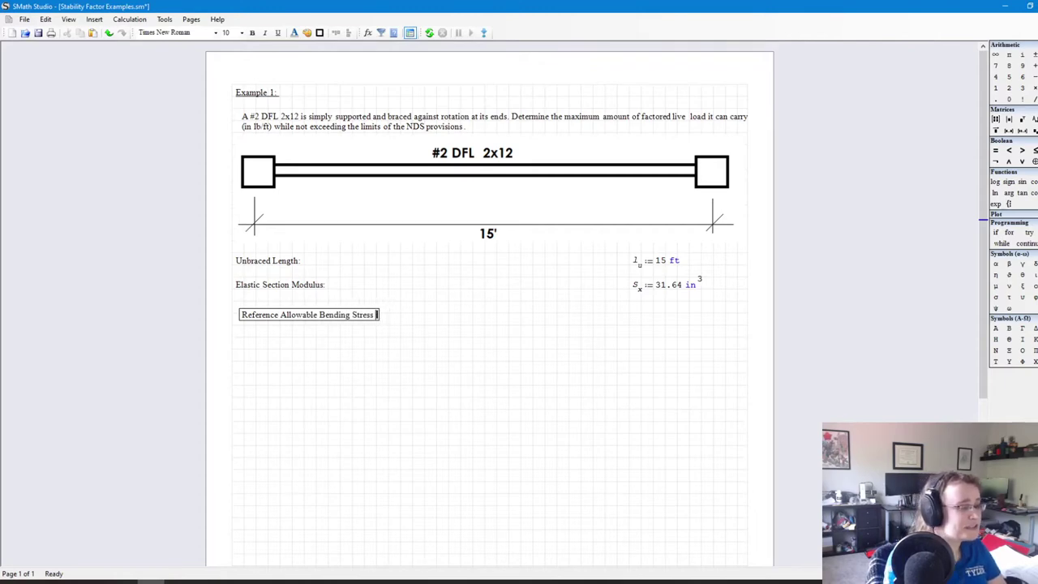
pyautogui.hotkey('alt', 'Tab')
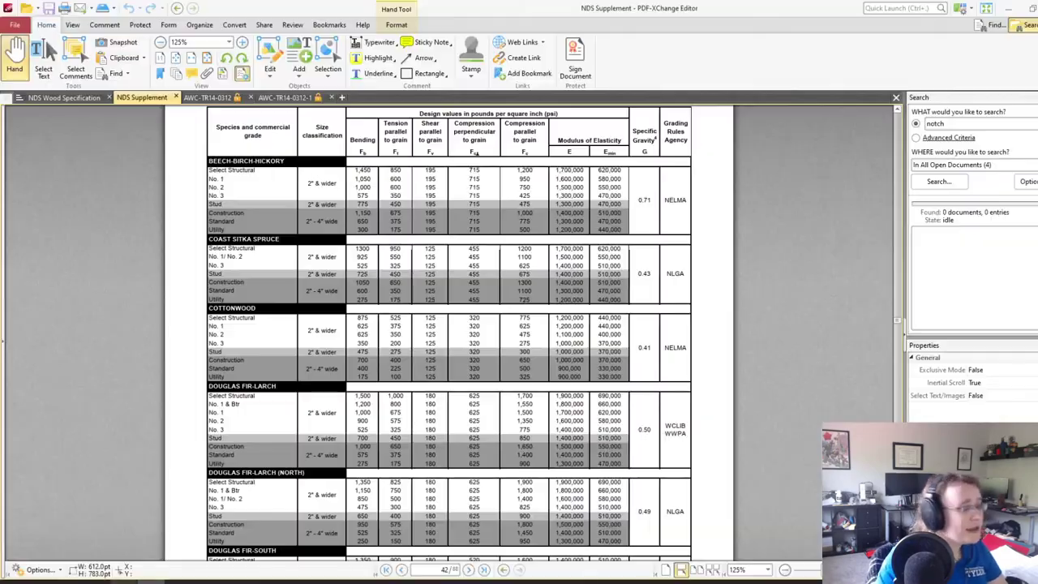
pyautogui.scroll(4, 312, 350)
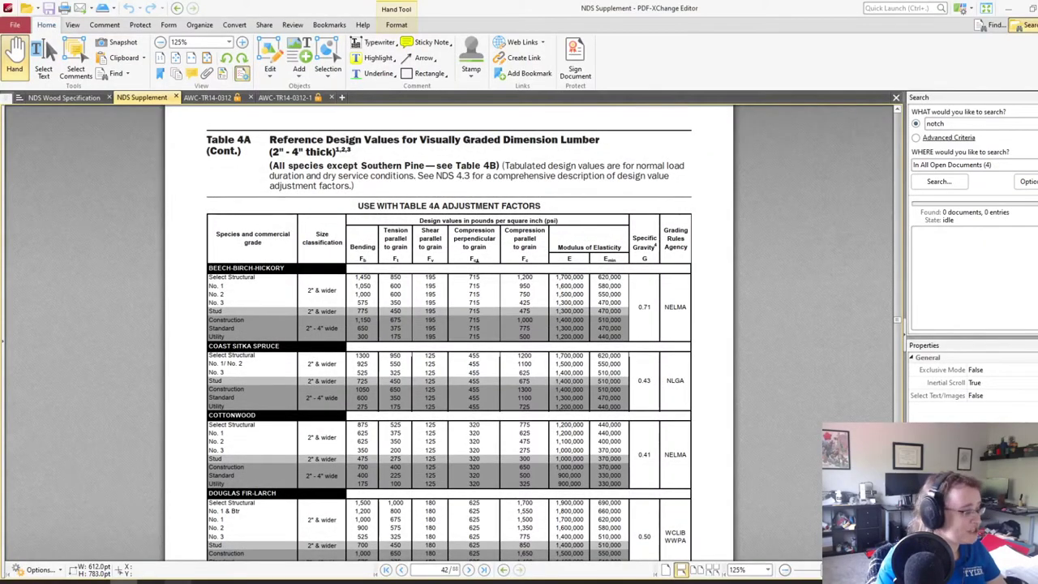
pyautogui.hotkey('alt', 'Tab')
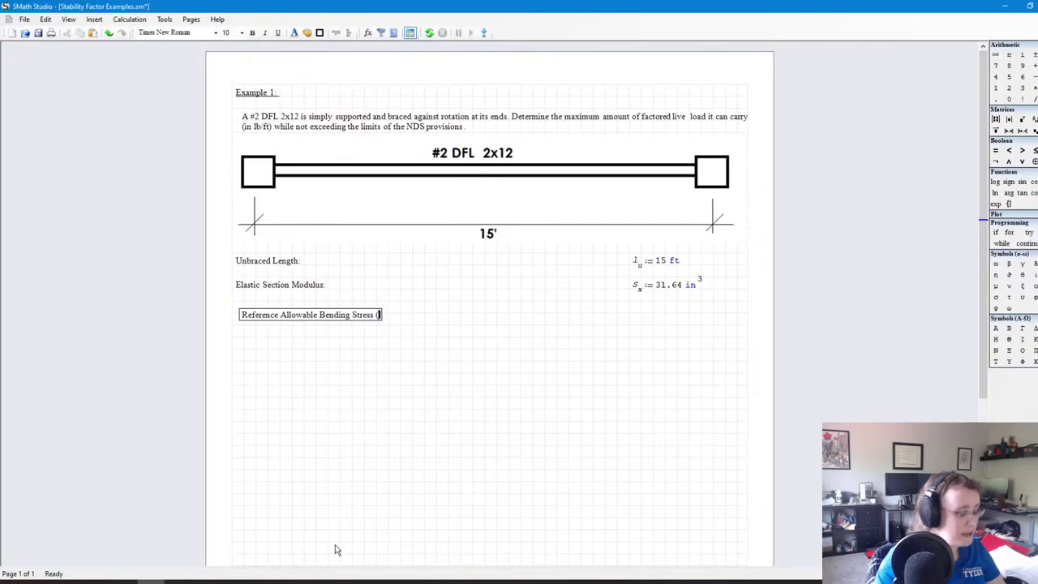
pyautogui.write('Table 4A):')
pyautogui.click(568, 343)
pyautogui.moveTo(519, 376); pyautogui.dragTo(369, 299)
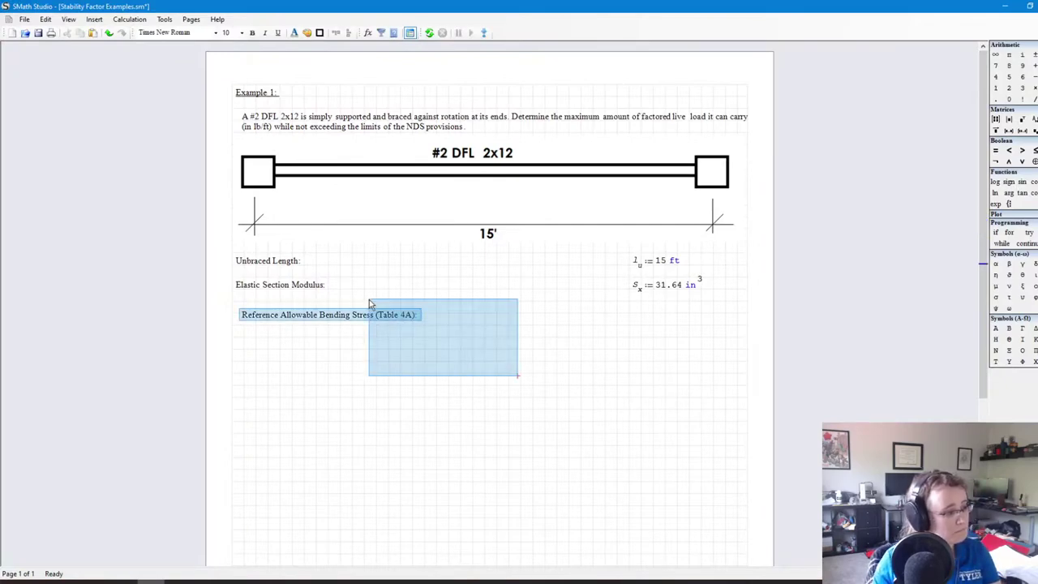
# Step: Define the variable F.b as 900 psi level with the "Reference Allowable Bending Stress (Table 4A):" label
pyautogui.click(624, 320)
pyautogui.write('F.b')
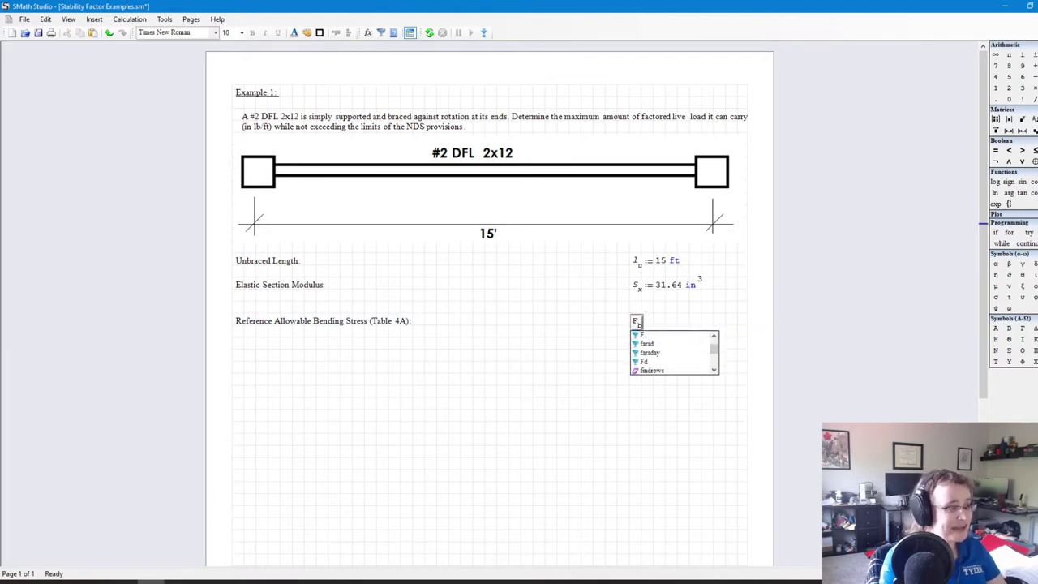
pyautogui.write(':=900psi')
pyautogui.press('Return')
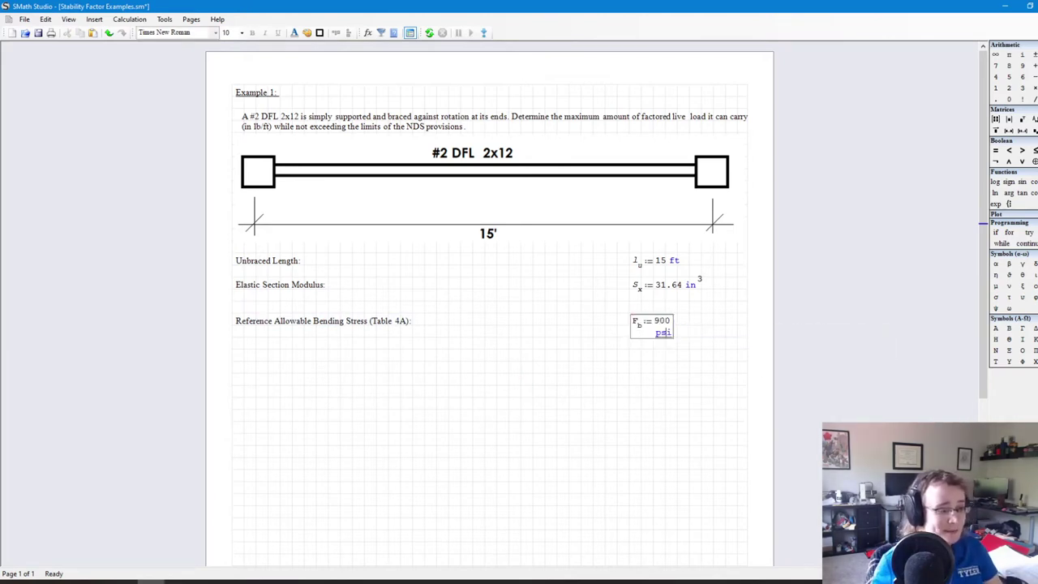
pyautogui.click(667, 369)
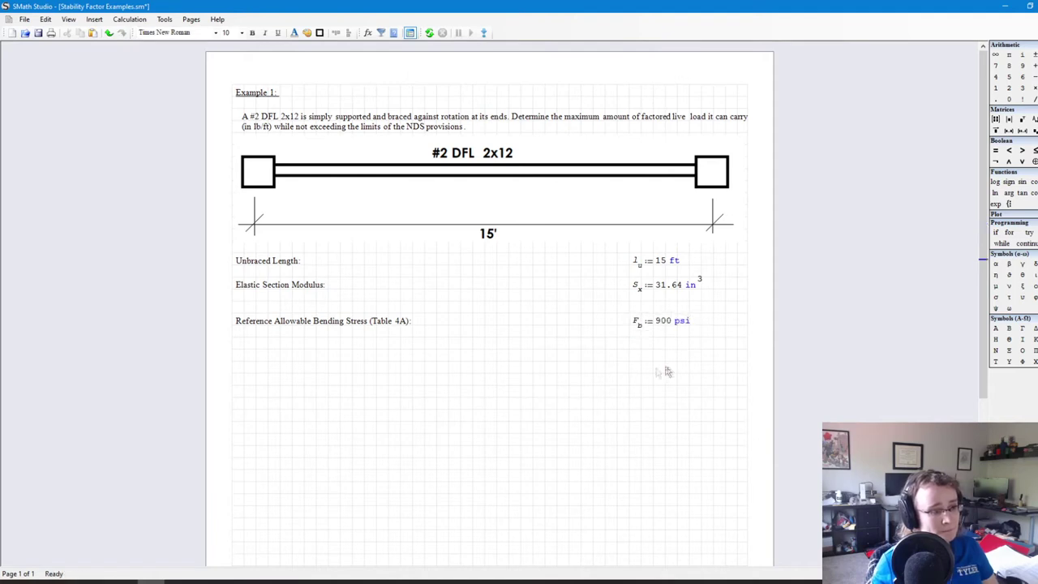
# Step: Add the label "Minimum Reference Elastic Modulus (Table 4A):" below the allowable bending stress label
pyautogui.click(232, 345)
pyautogui.write('"Minimum Reference ')
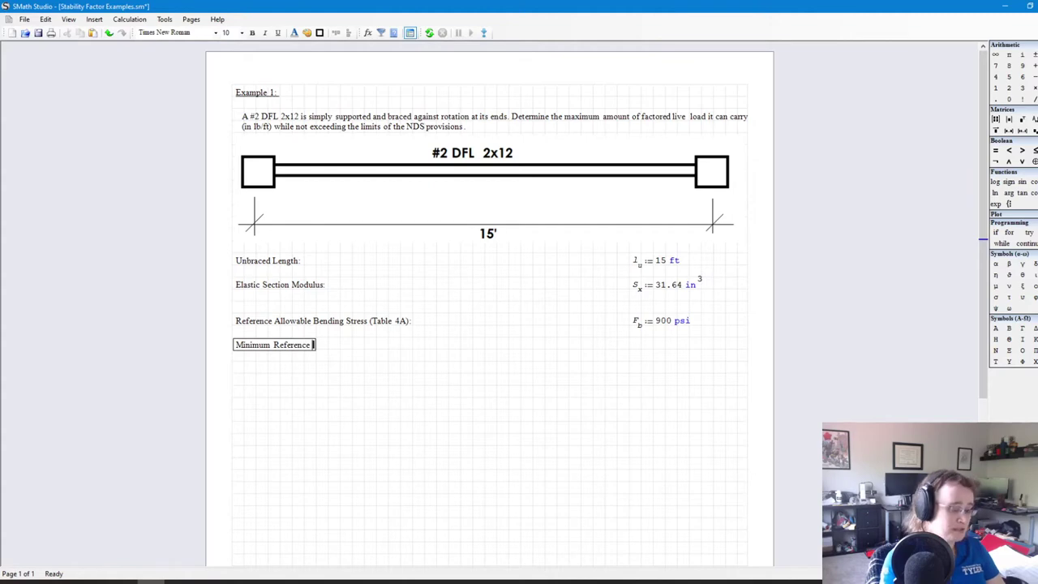
pyautogui.write('Elastic Mod')
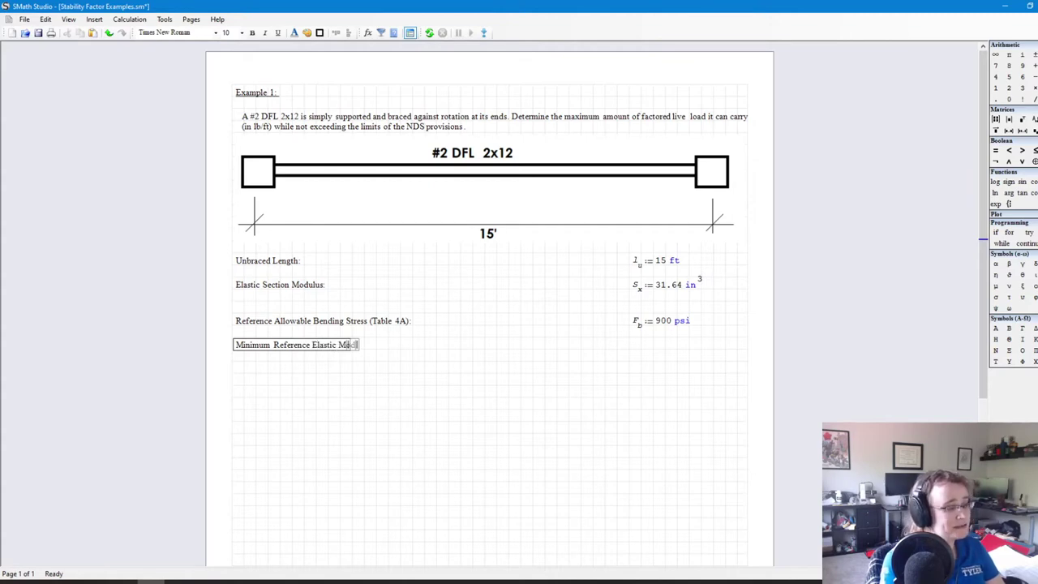
pyautogui.write('ulus (Tables')
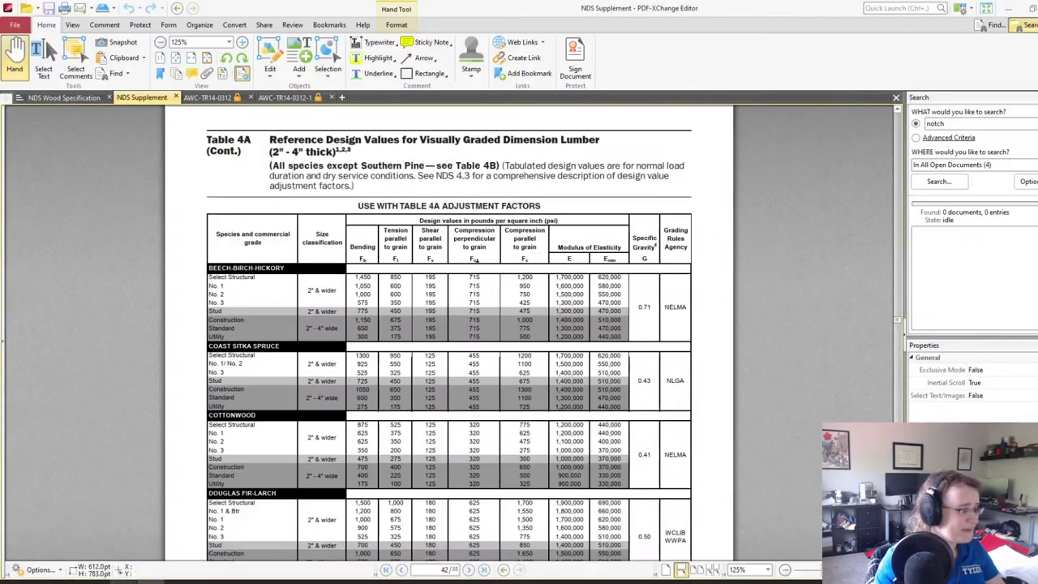
# Step: Look up the No. 2 Douglas Fir-Larch minimum modulus in NDS Supplement Table 4A and define E.min as 580000 psi beside its label
pyautogui.click(124, 582)
pyautogui.scroll(-3, 223, 434)
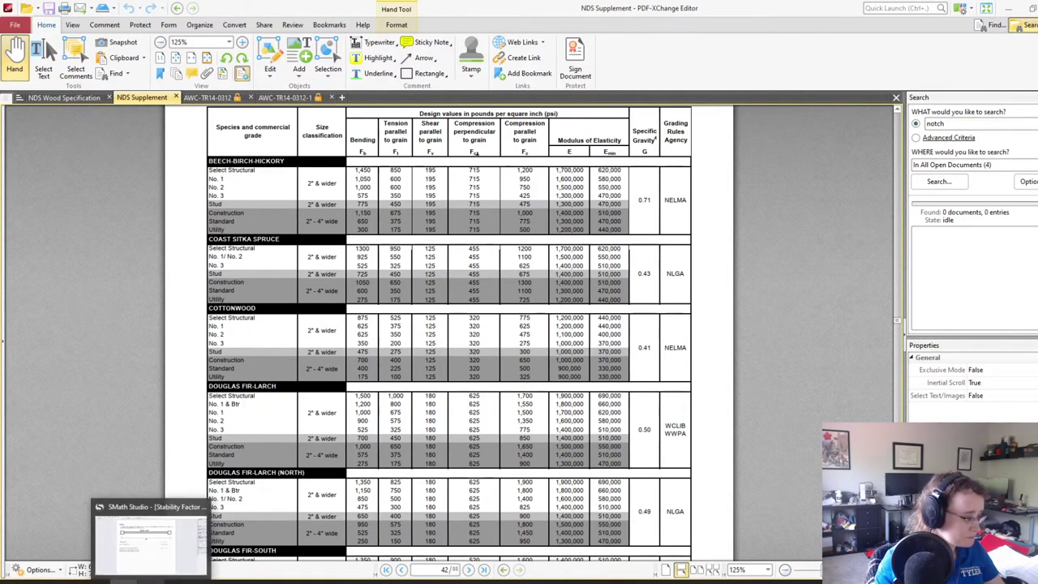
pyautogui.click(150, 580)
pyautogui.click(631, 349)
pyautogui.write('E.min:')
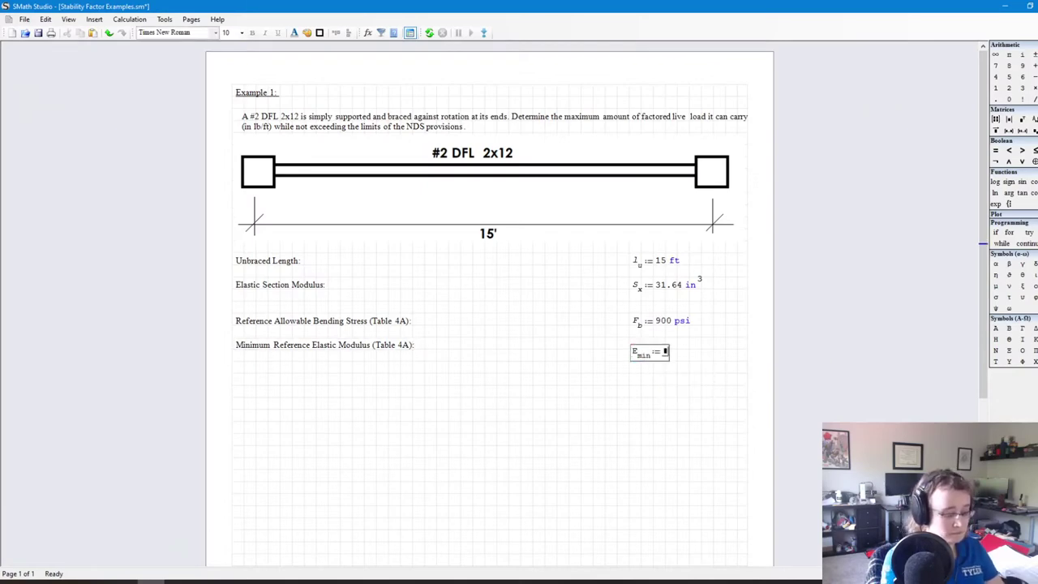
pyautogui.write('580000psi')
pyautogui.press('Return')
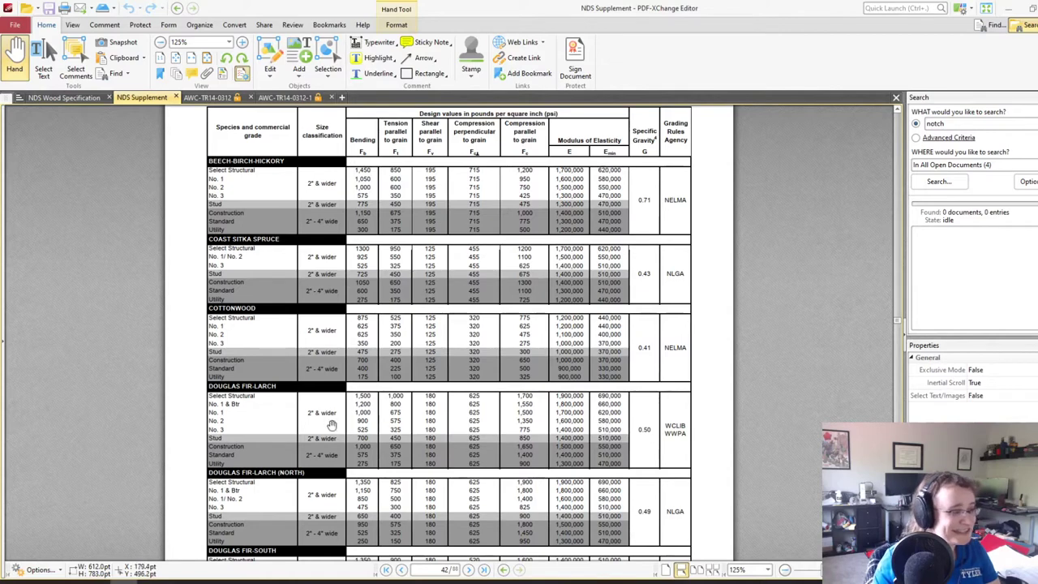
# Step: Consult NDS Table 3.3.3 for effective lengths and add the aligned label "Beam Unbraced Length to Depth Ratio:" under the "Beam Stability Factor Calculation:" heading
pyautogui.scroll(-1, 377, 430)
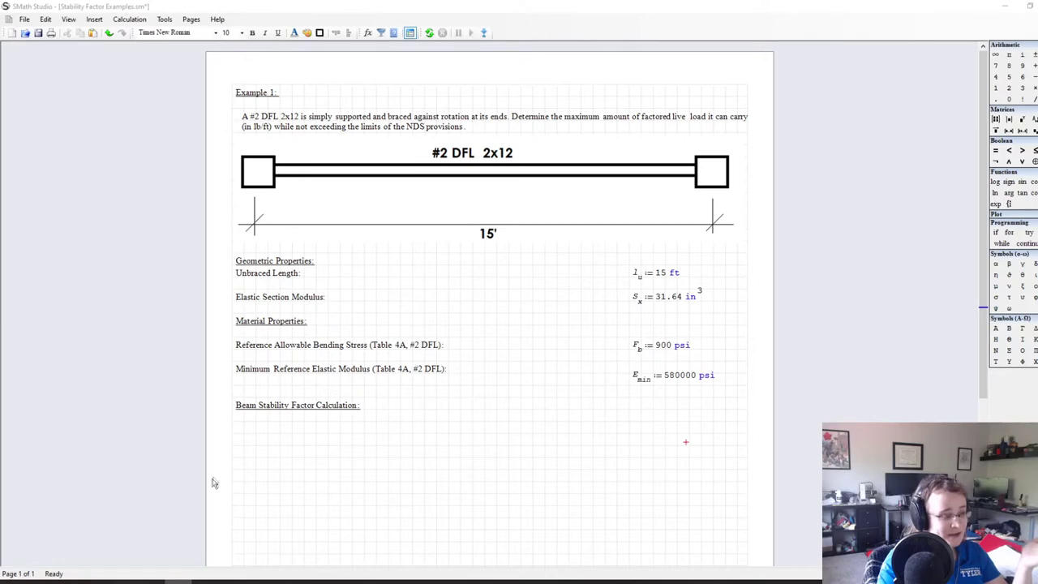
pyautogui.moveTo(150, 581)
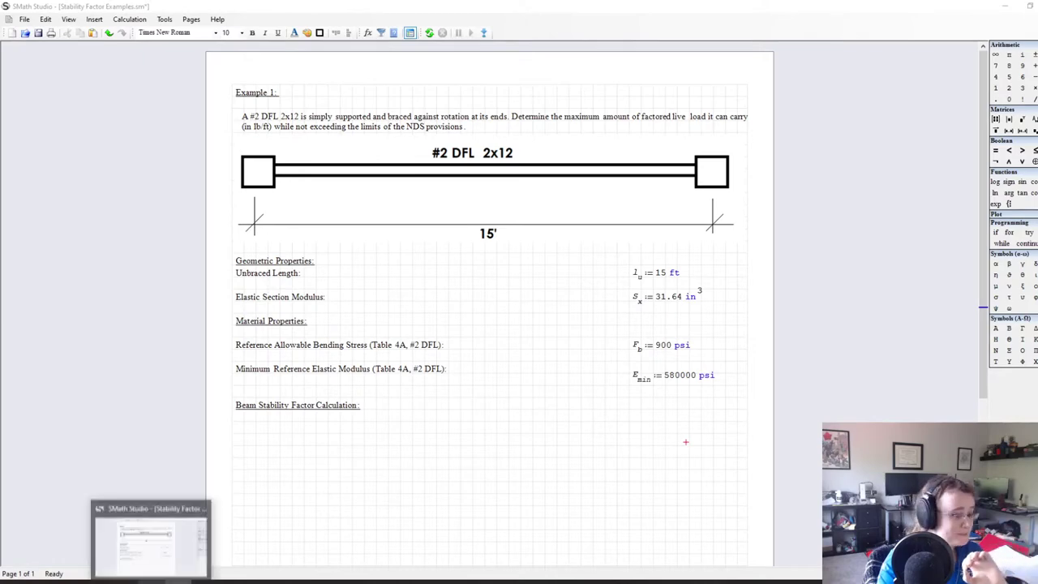
pyautogui.click(150, 580)
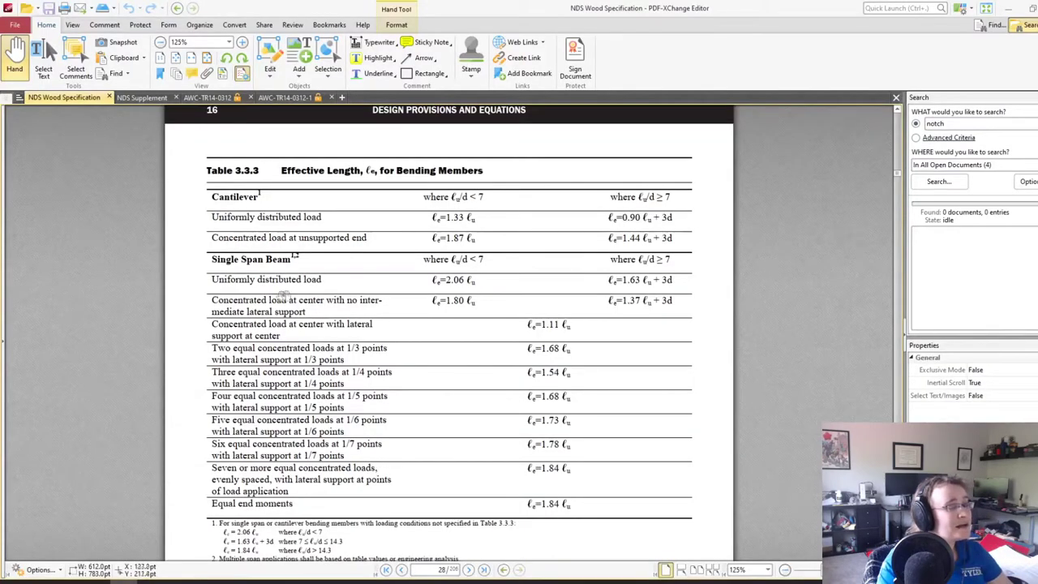
pyautogui.scroll(-1, 192, 352)
pyautogui.scroll(1, 204, 439)
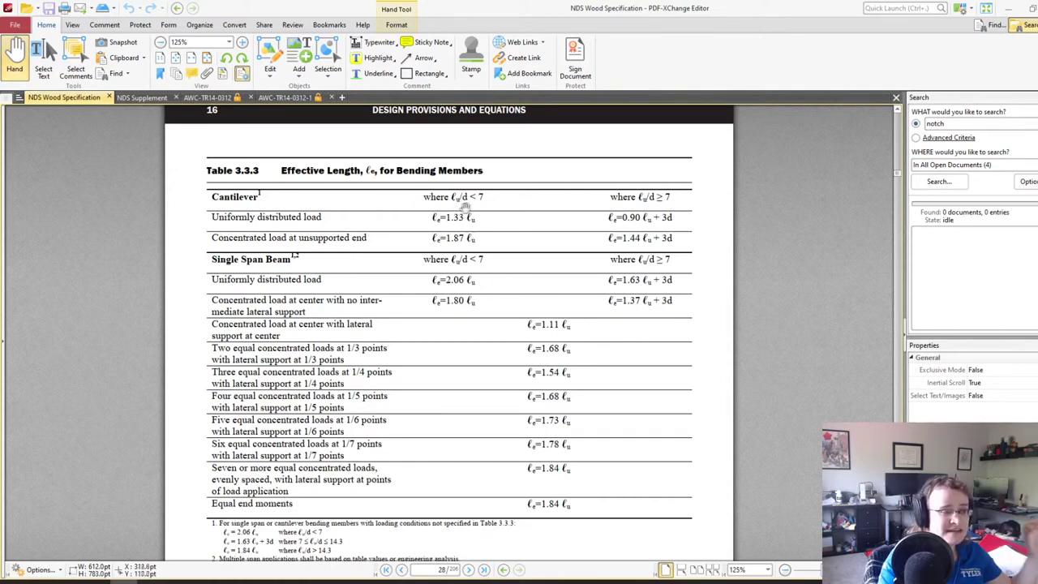
pyautogui.click(160, 579)
pyautogui.click(252, 426)
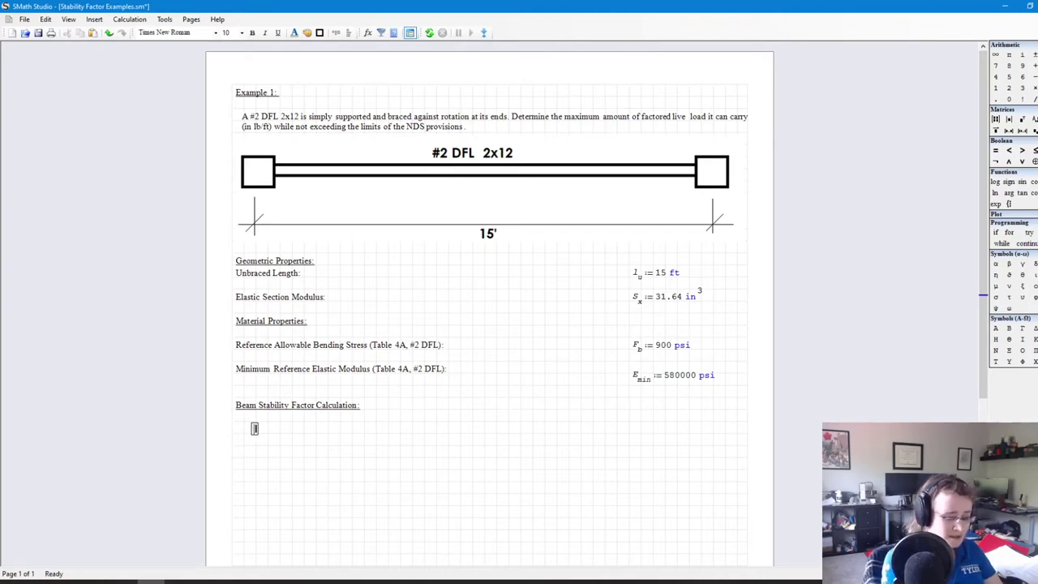
pyautogui.write('Beam ')
pyautogui.write('Unbb')
pyautogui.write('raced Leng')
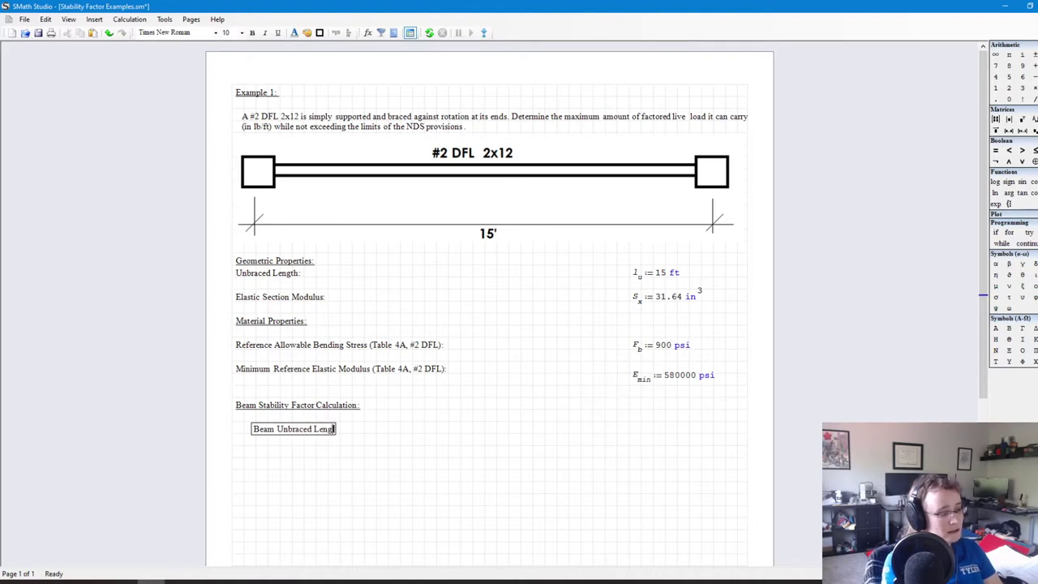
pyautogui.write('th to Depth Ratio:')
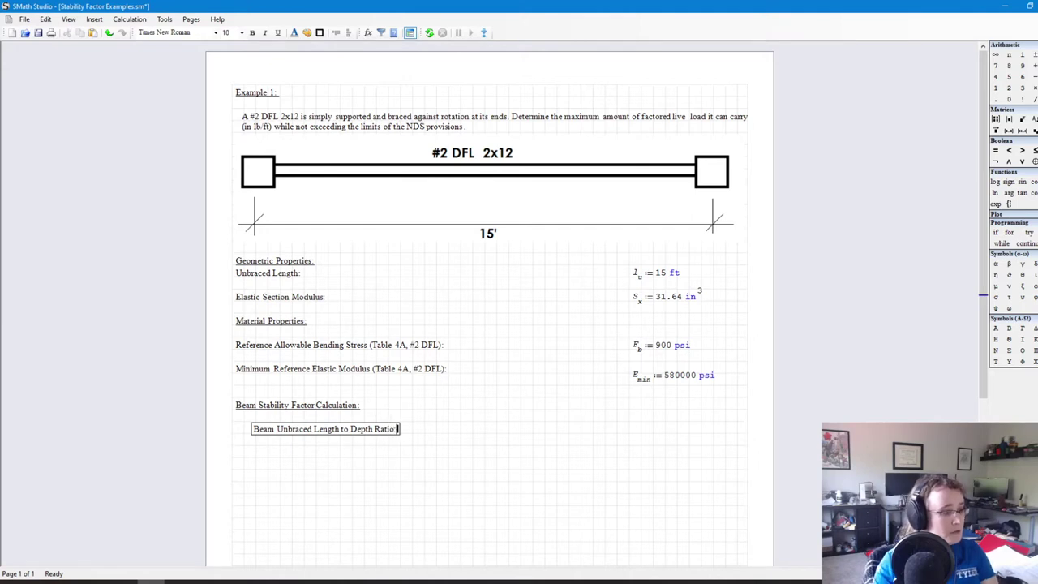
pyautogui.moveTo(511, 484); pyautogui.dragTo(243, 422)
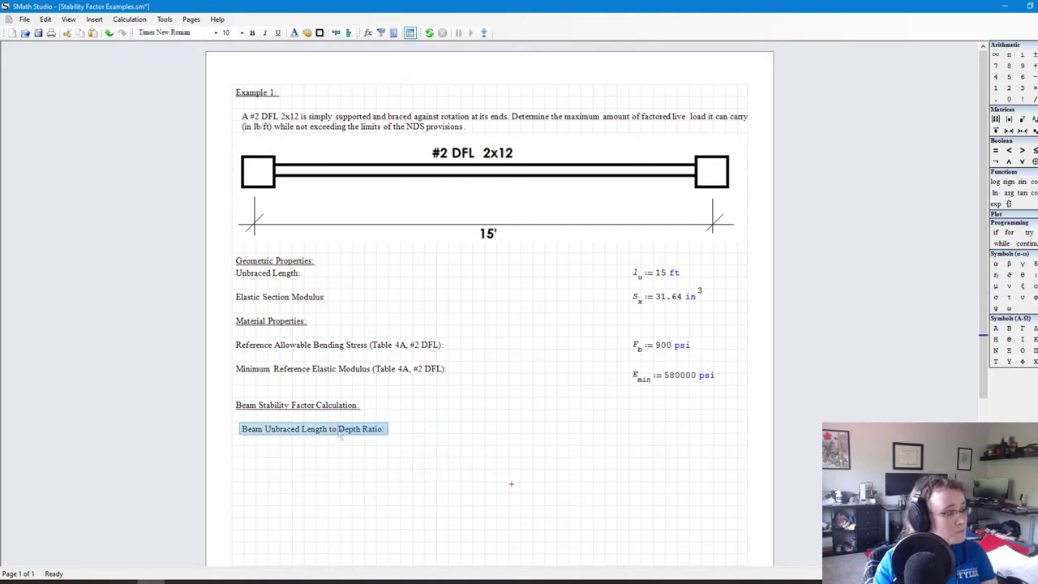
# Step: Insert blank rows below "Elastic Section Modulus:" and add the label "Beam Width:" there, aligned with the other geometric property labels
pyautogui.click(268, 304)
pyautogui.click(264, 312)
pyautogui.press('Return')
pyautogui.click(233, 313)
pyautogui.press('Return')
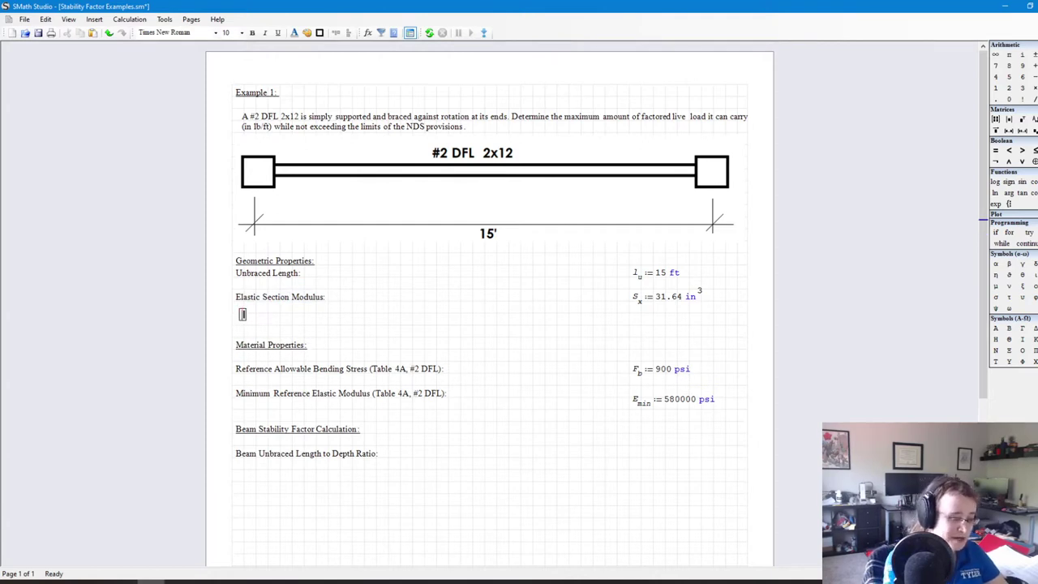
pyautogui.write('Beam Width:')
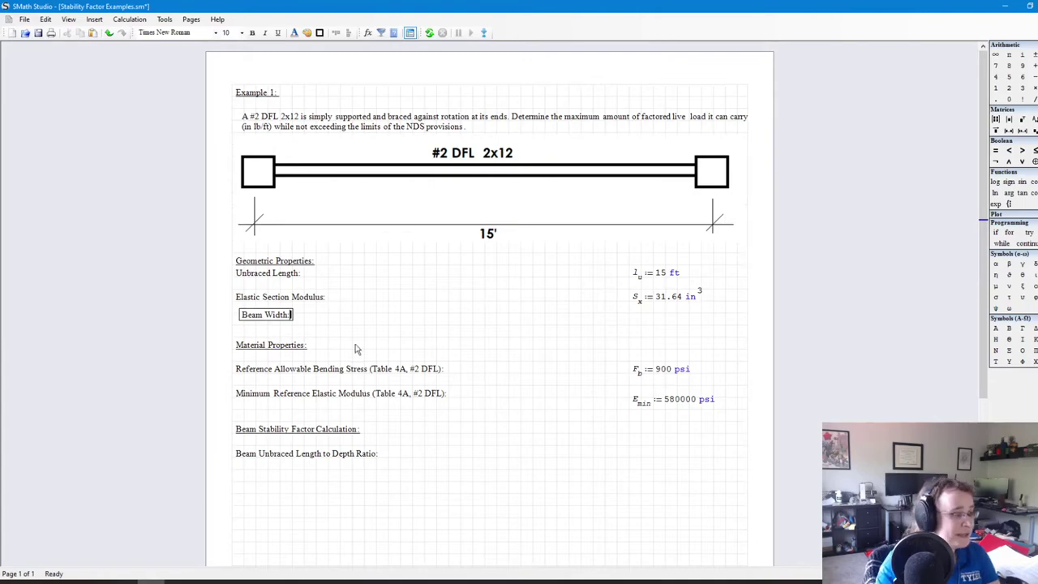
pyautogui.moveTo(348, 326); pyautogui.dragTo(237, 309)
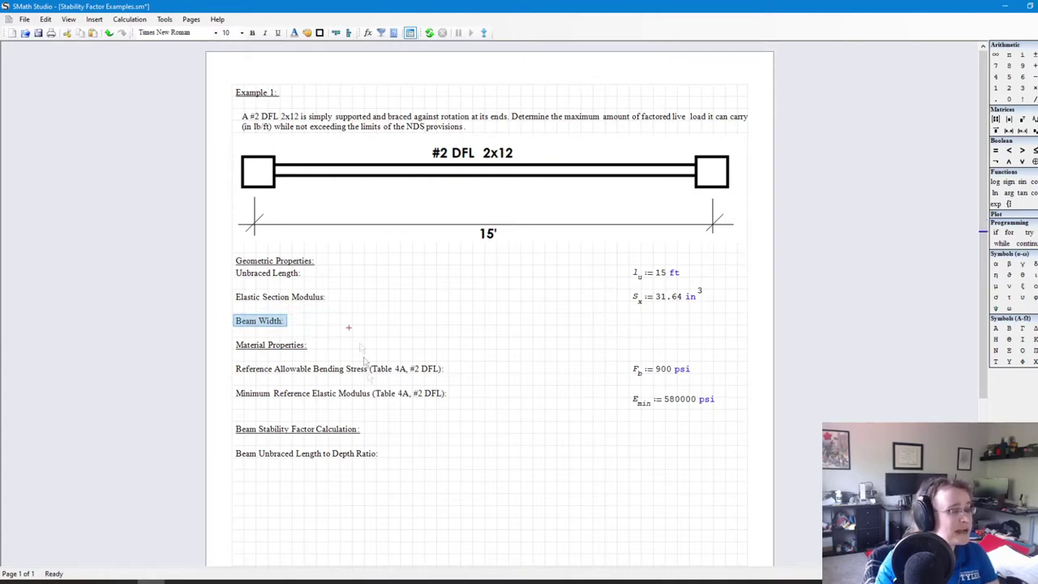
# Step: Switch to the NDS Supplement in PDF-XChange Editor, look up the 2x12 dressed dimensions in Table 1B, and return to SMath Studio
pyautogui.click(152, 581)
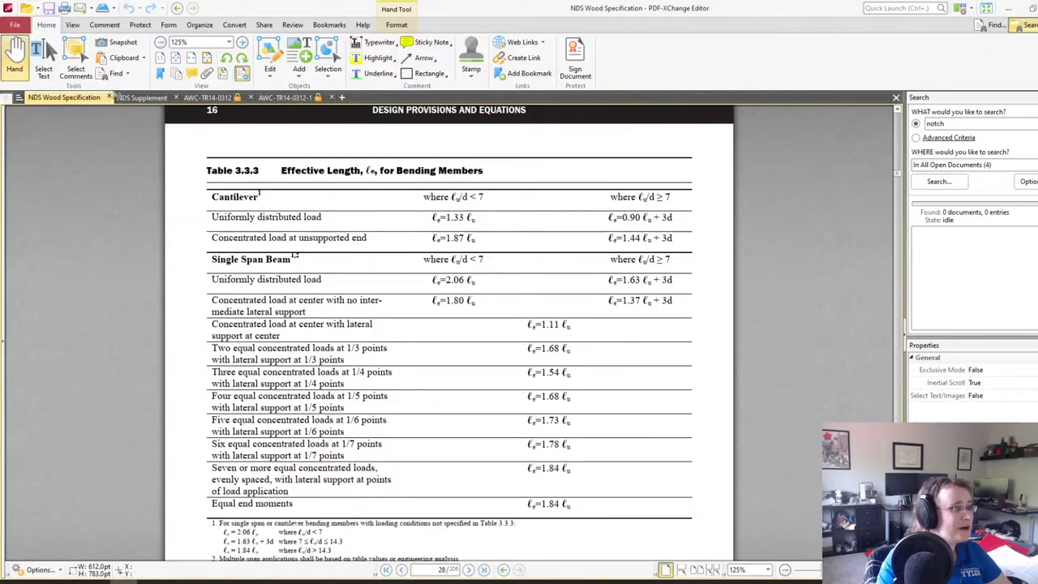
pyautogui.click(142, 97)
pyautogui.moveTo(897, 333); pyautogui.dragTo(896, 227)
pyautogui.scroll(-2, 889, 280)
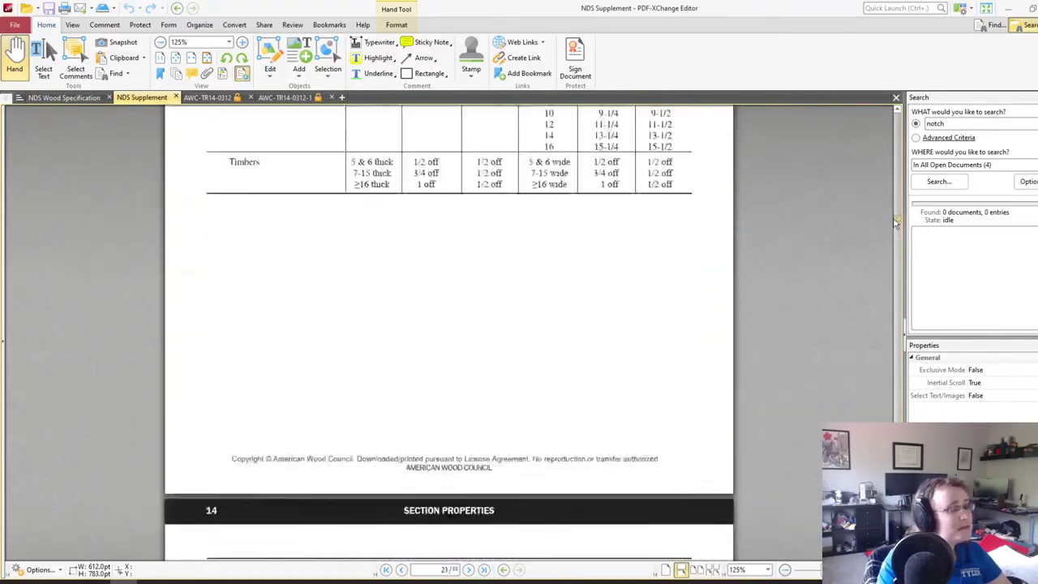
pyautogui.scroll(-2, 896, 227)
pyautogui.scroll(-4, 776, 367)
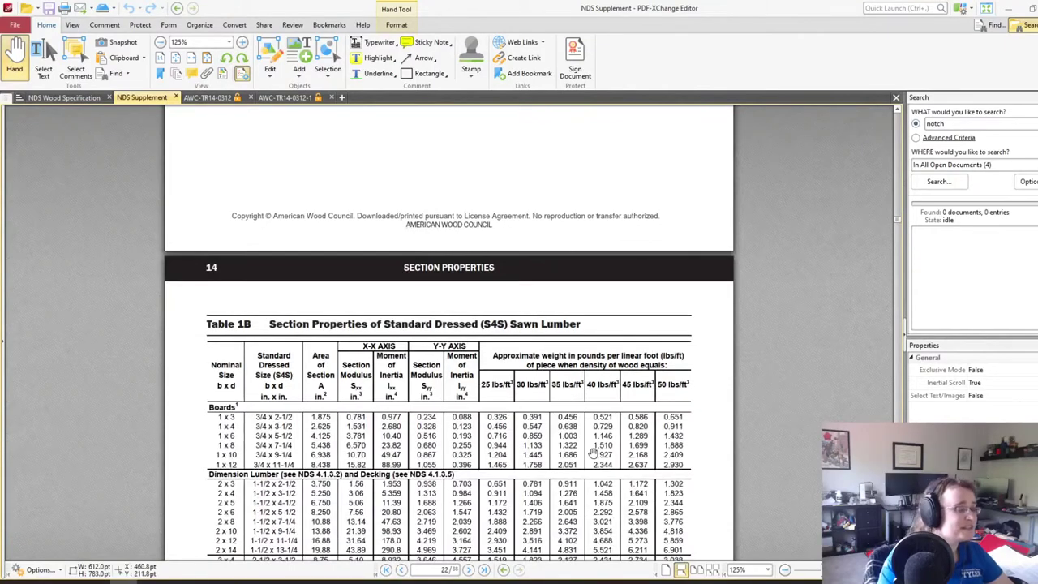
pyautogui.scroll(-5, 593, 453)
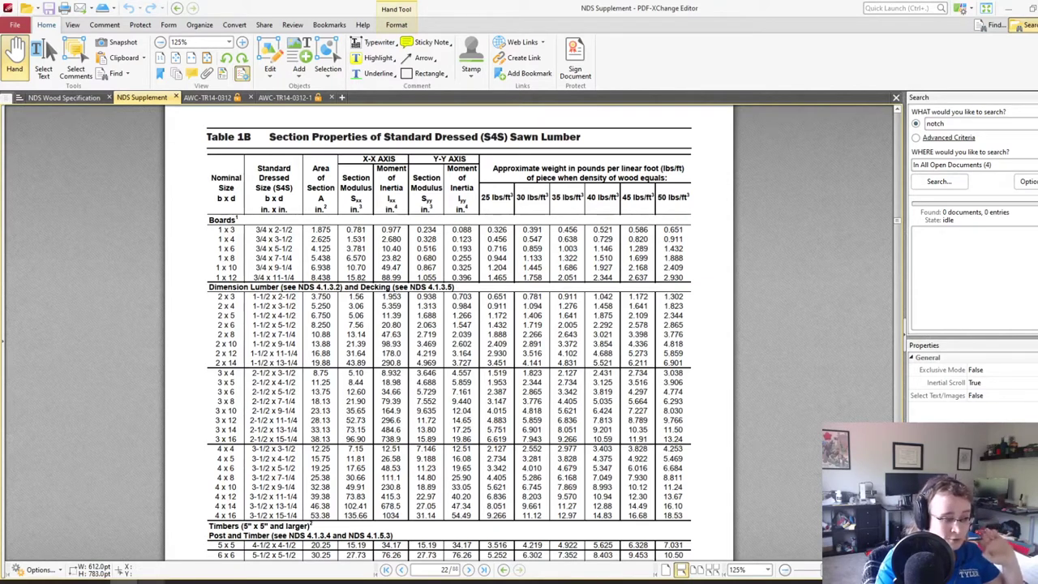
pyautogui.moveTo(151, 581)
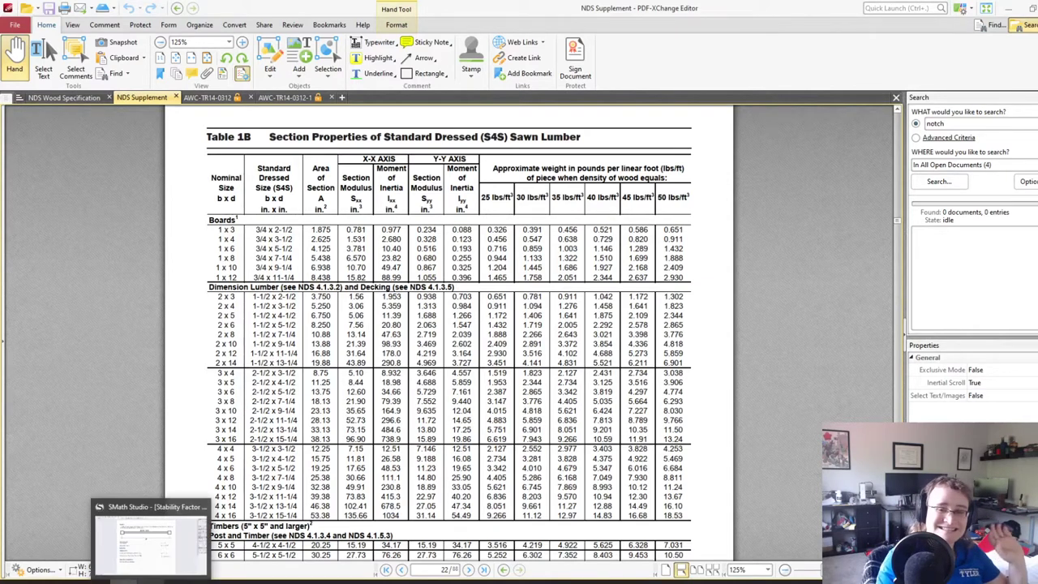
pyautogui.click(150, 540)
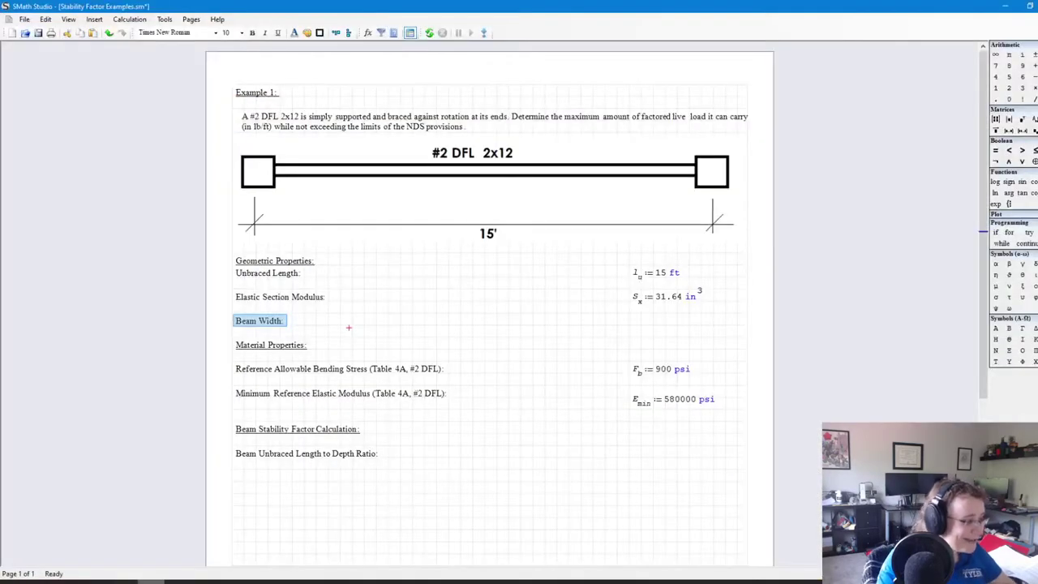
# Step: Define the variable b as 1.5 in for the beam width, in line with the other geometric property values
pyautogui.click(633, 325)
pyautogui.press('Down')
pyautogui.write('b')
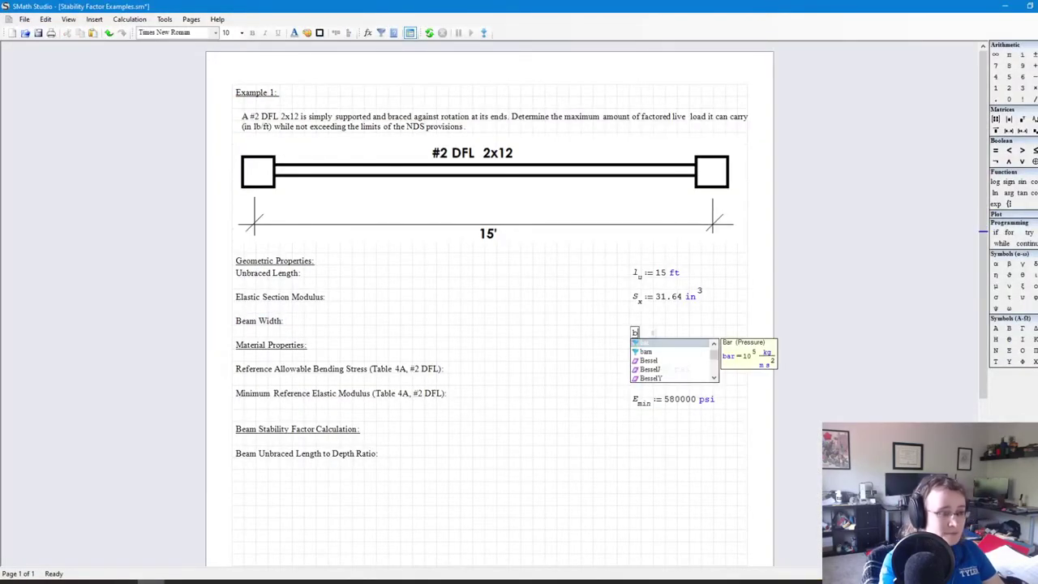
pyautogui.write(' := 1.5 in')
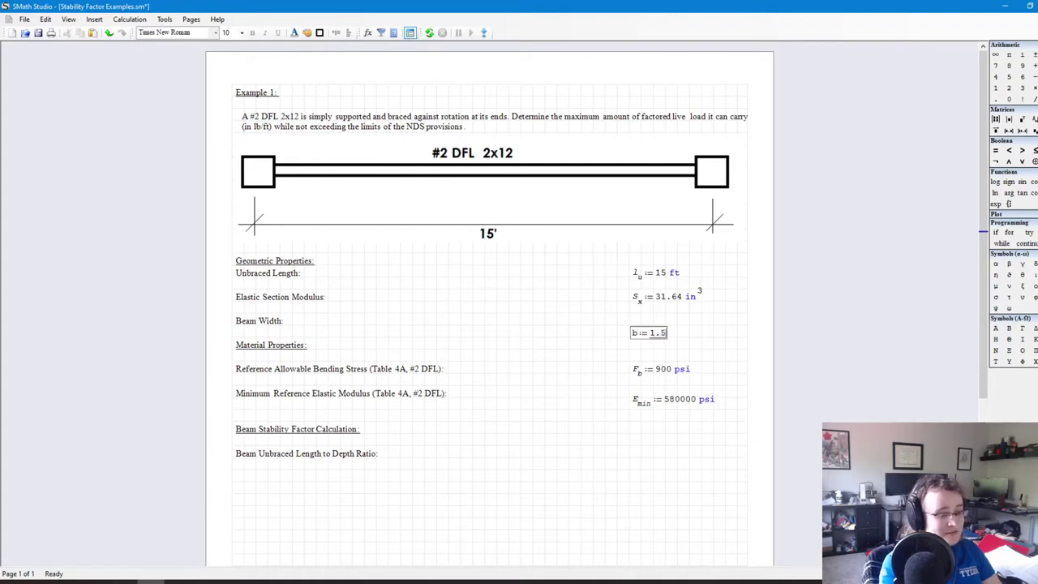
pyautogui.press('Return')
# Step: Insert blank rows below "Beam Width:" and add the label "Beam Depth:" there
pyautogui.click(242, 338)
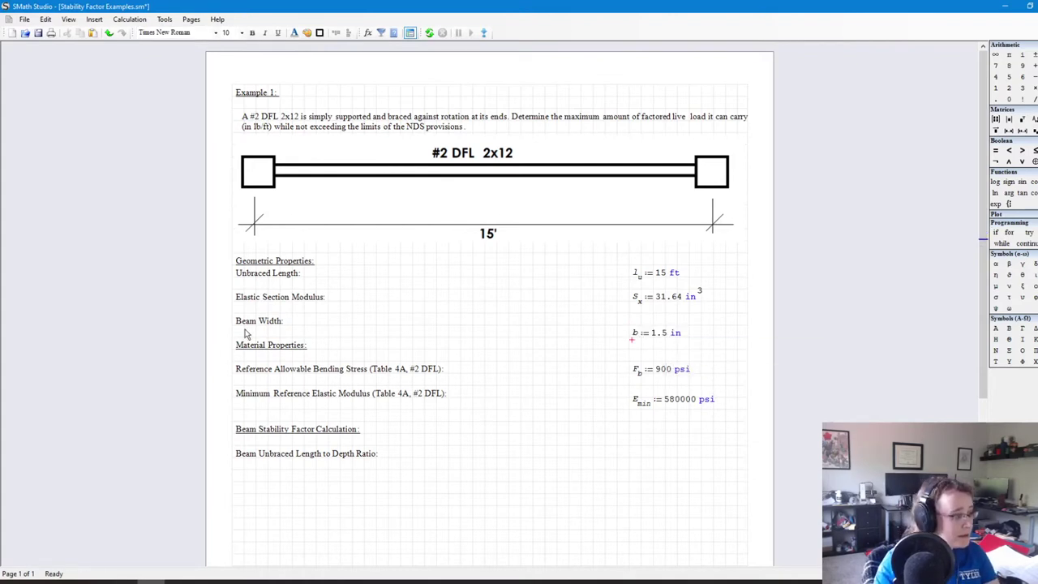
pyautogui.press('Return')
pyautogui.press('Return')
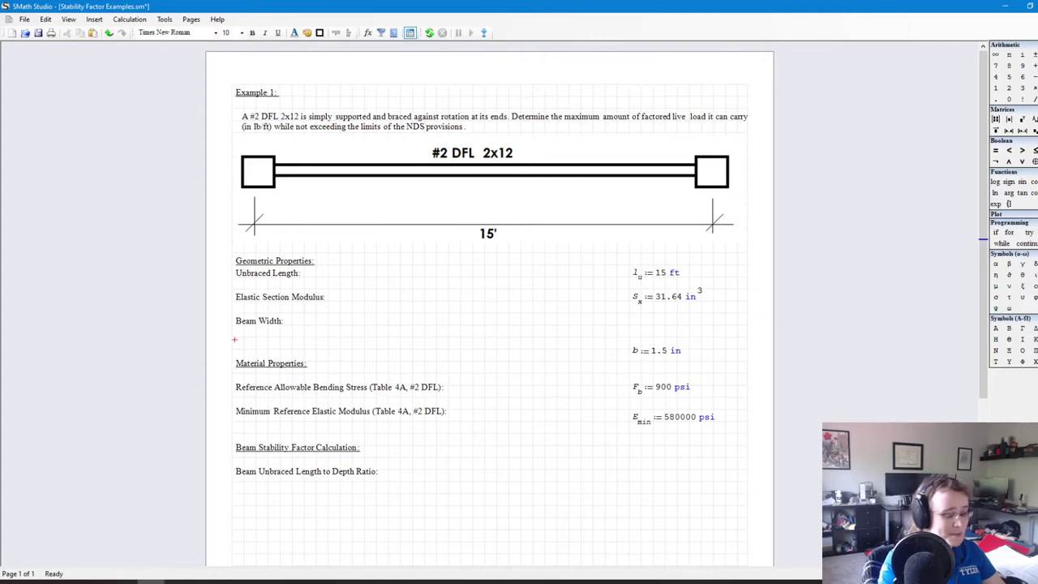
pyautogui.write('eam Depth:')
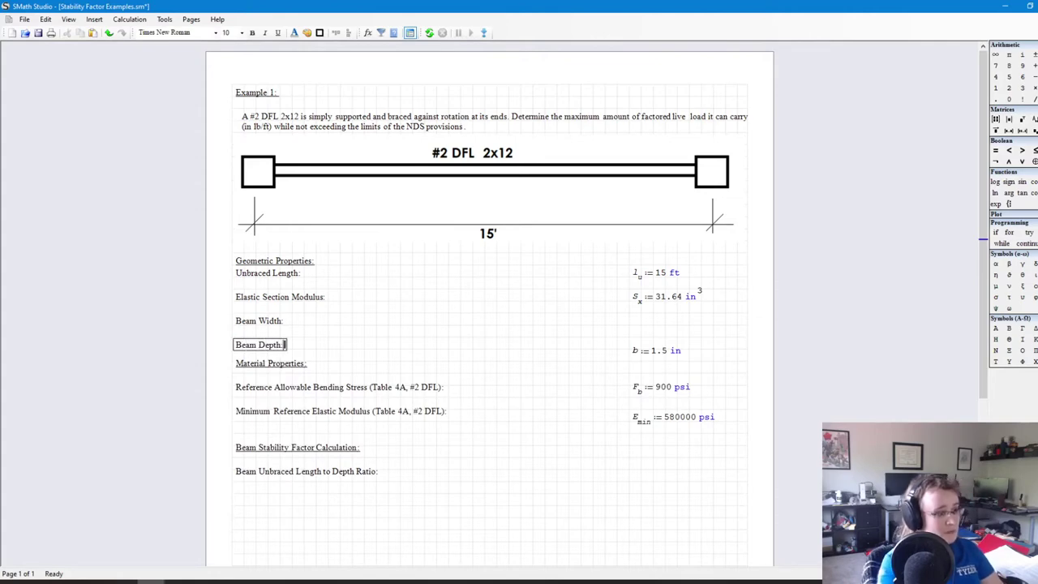
# Step: Define the variable d as 11.25 in for the beam depth, in the column of geometric property values
pyautogui.click(654, 330)
pyautogui.write('d := ')
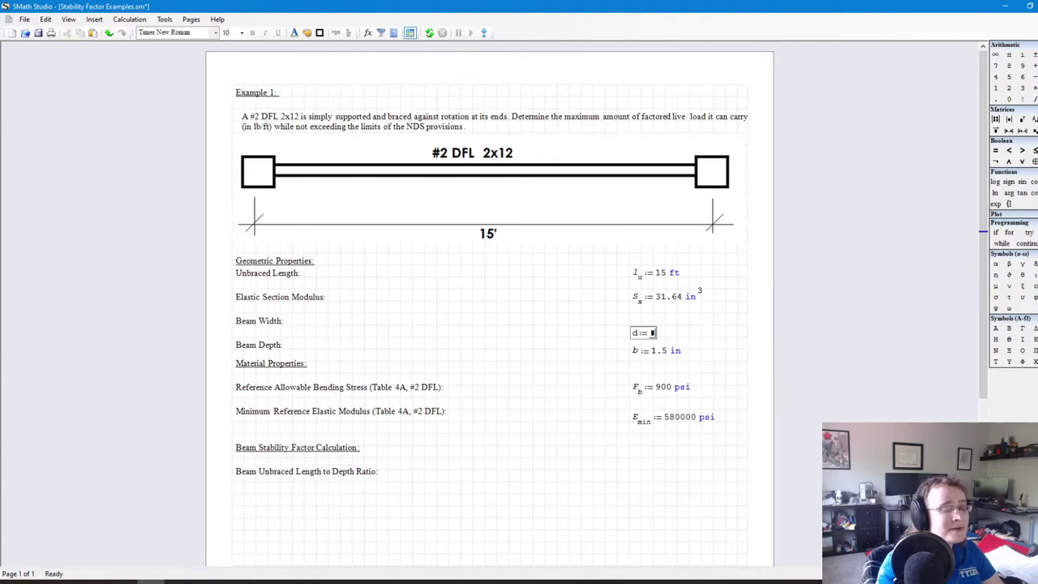
pyautogui.write('11.25 in')
pyautogui.press('Return')
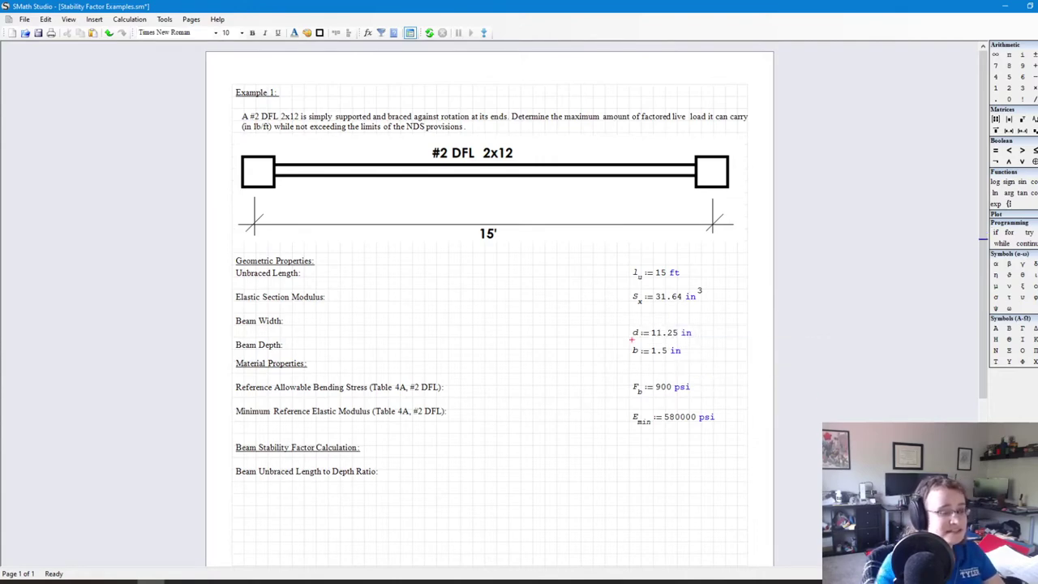
# Step: Add spacing above "Material Properties:" and align the b and d definitions with the "Beam Width:" and "Beam Depth:" labels
pyautogui.press('Return')
pyautogui.press('Return')
pyautogui.press('Return')
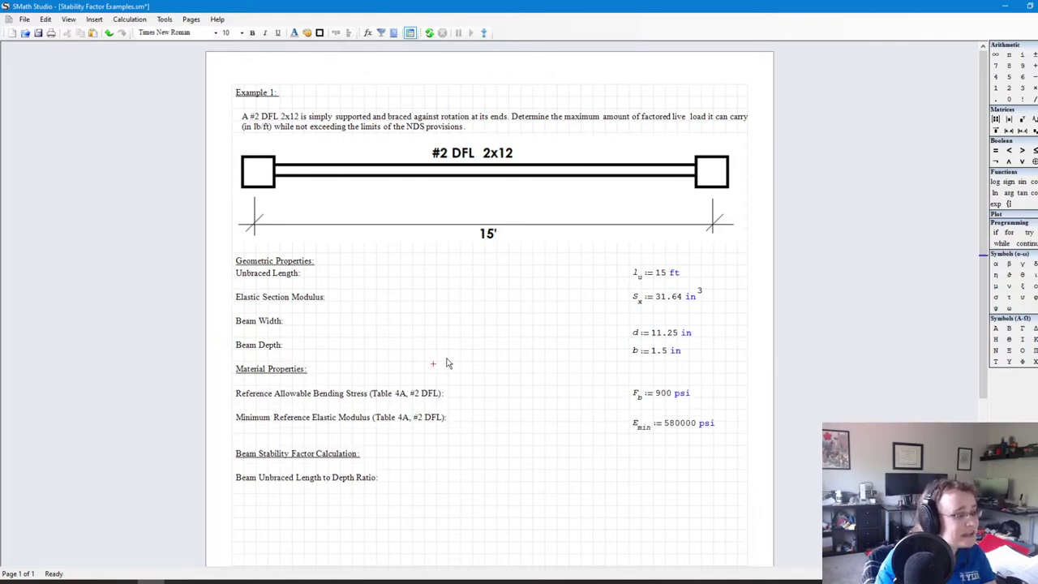
pyautogui.moveTo(694, 371); pyautogui.dragTo(673, 345)
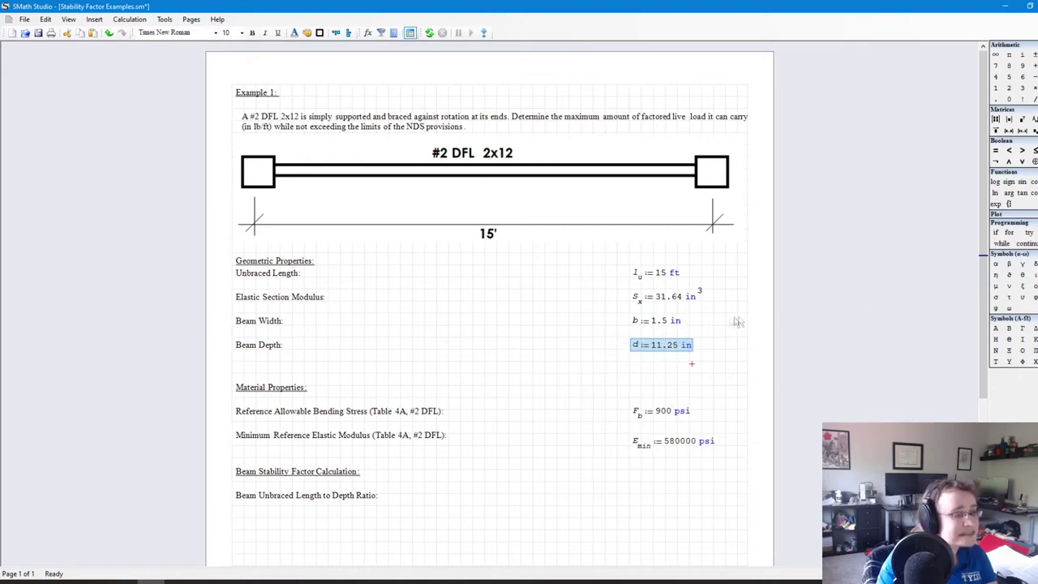
pyautogui.click(737, 321)
pyautogui.click(511, 388)
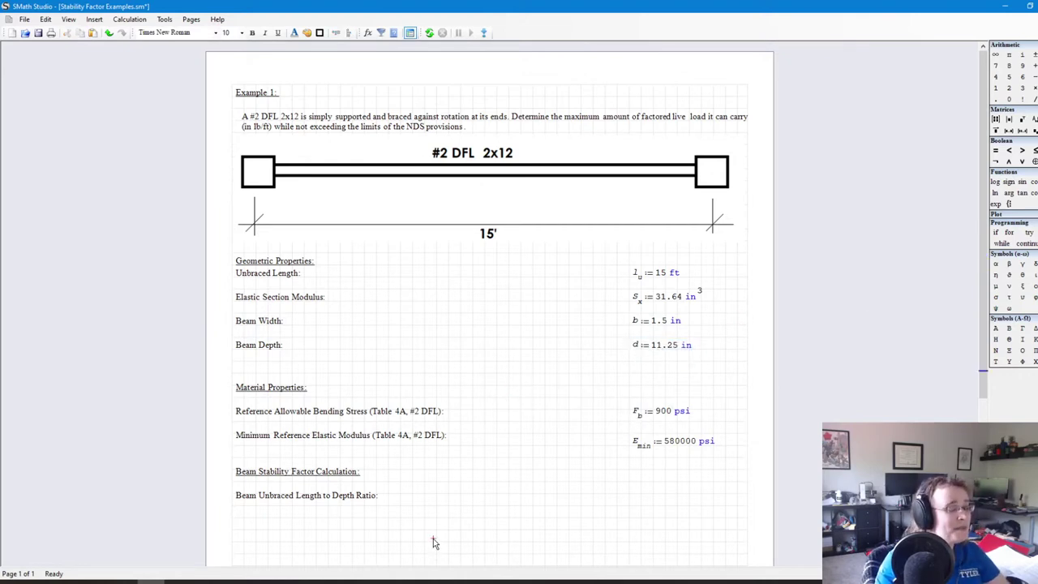
# Step: Evaluate the ratio l.u/d beside "Beam Unbraced Length to Depth Ratio:" and align the label and expression with each other
pyautogui.moveTo(506, 523); pyautogui.dragTo(357, 493)
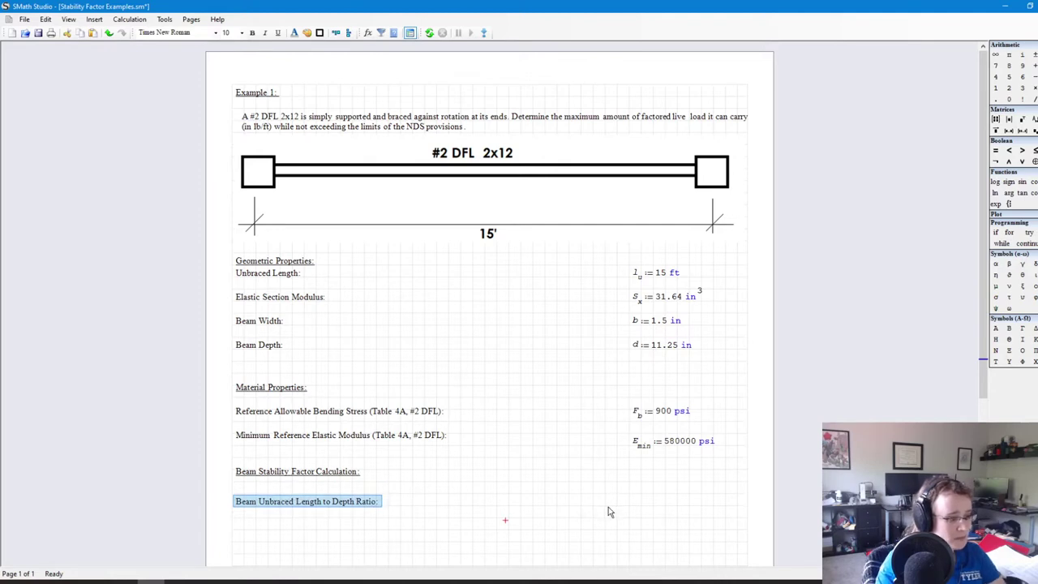
pyautogui.click(609, 504)
pyautogui.press('Up')
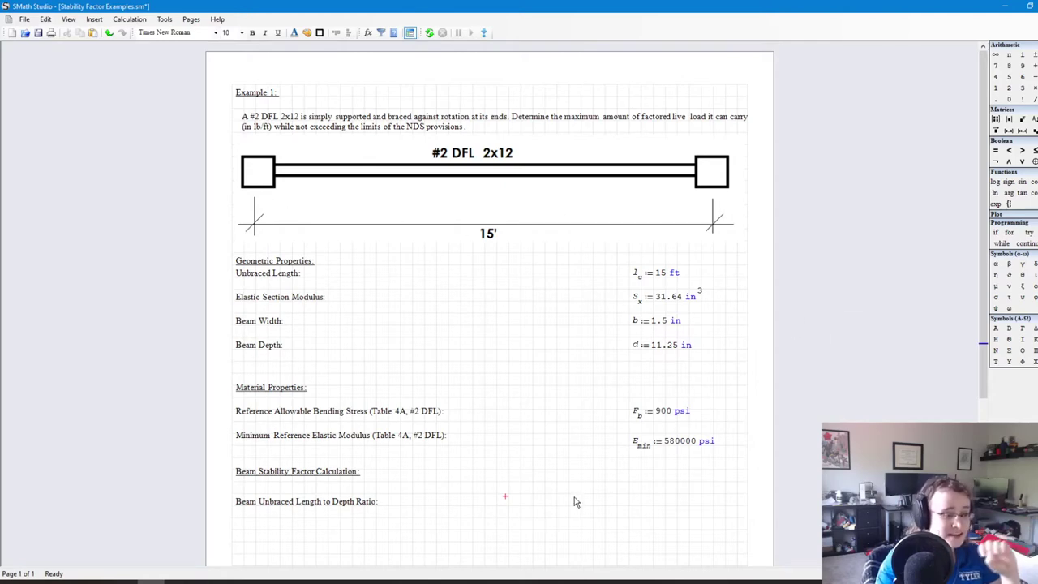
pyautogui.write('l.u')
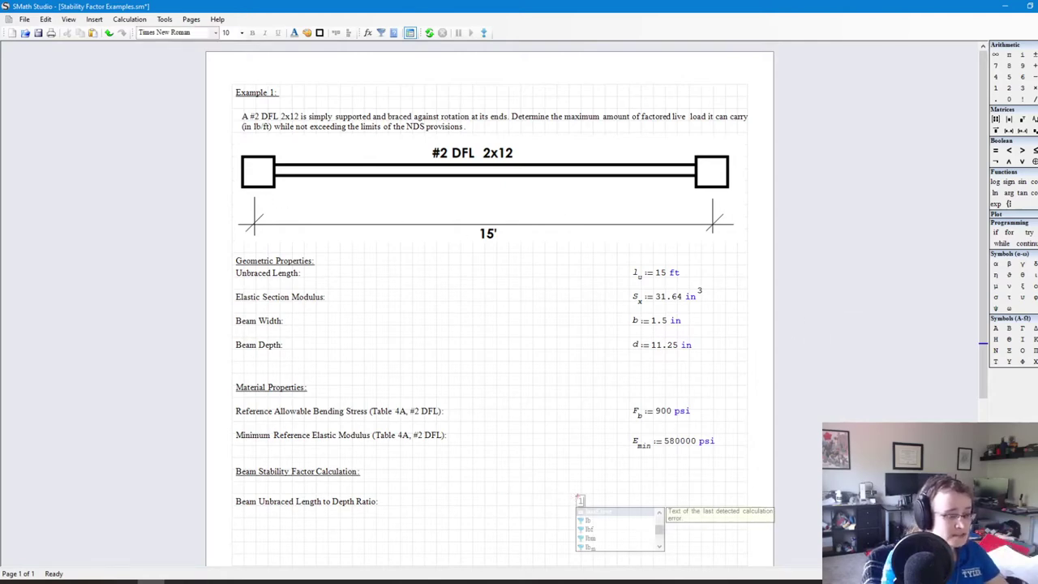
pyautogui.write('/d')
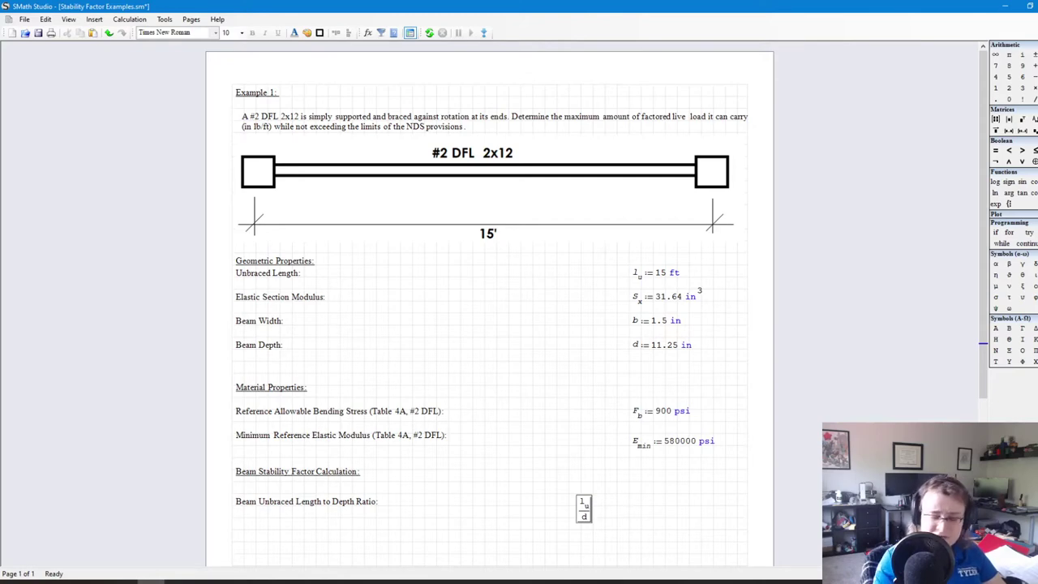
pyautogui.write('=16')
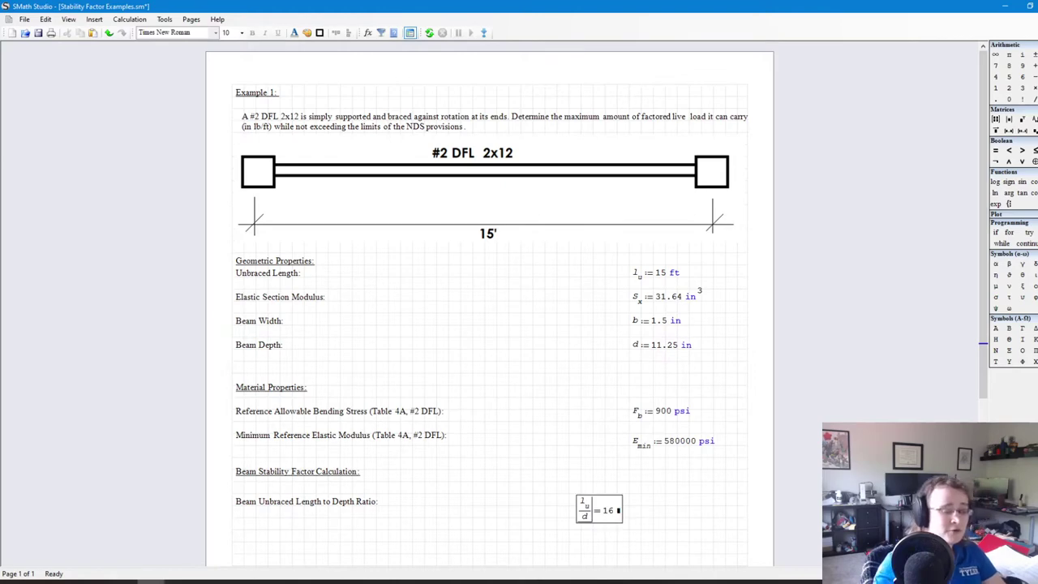
pyautogui.moveTo(681, 544); pyautogui.dragTo(577, 491)
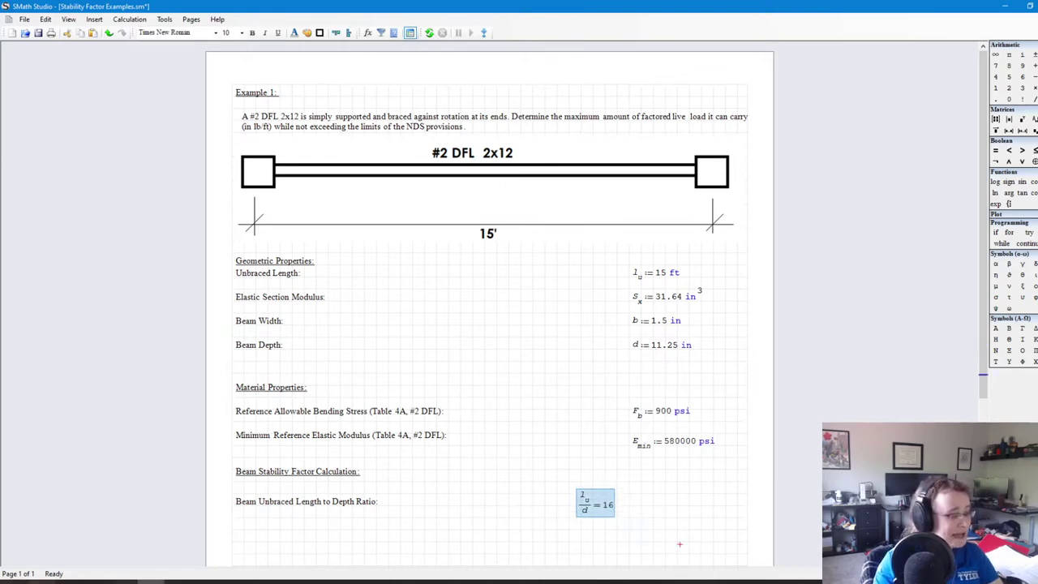
# Step: In PDF-XChange Editor, consult NDS Table 3.3.3 and snapshot the uniformly loaded single span formula for ℓu/d ≥ 7
pyautogui.moveTo(124, 580)
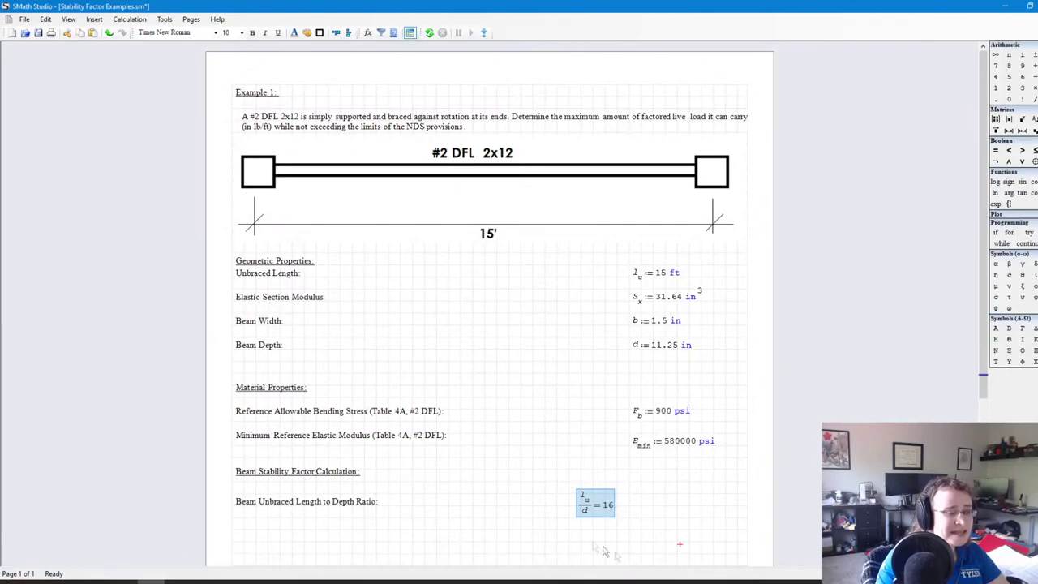
pyautogui.click(124, 581)
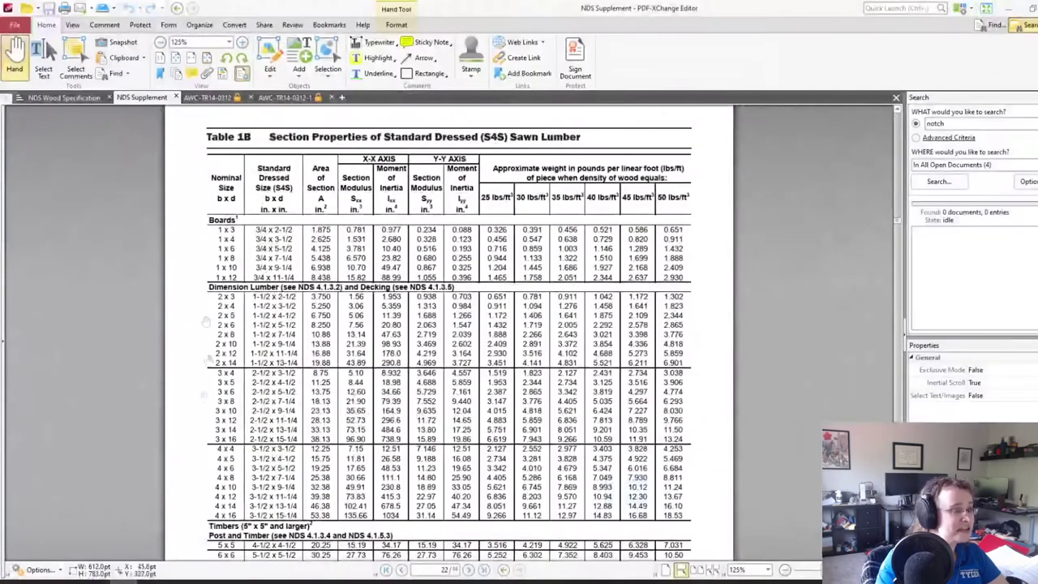
pyautogui.click(76, 100)
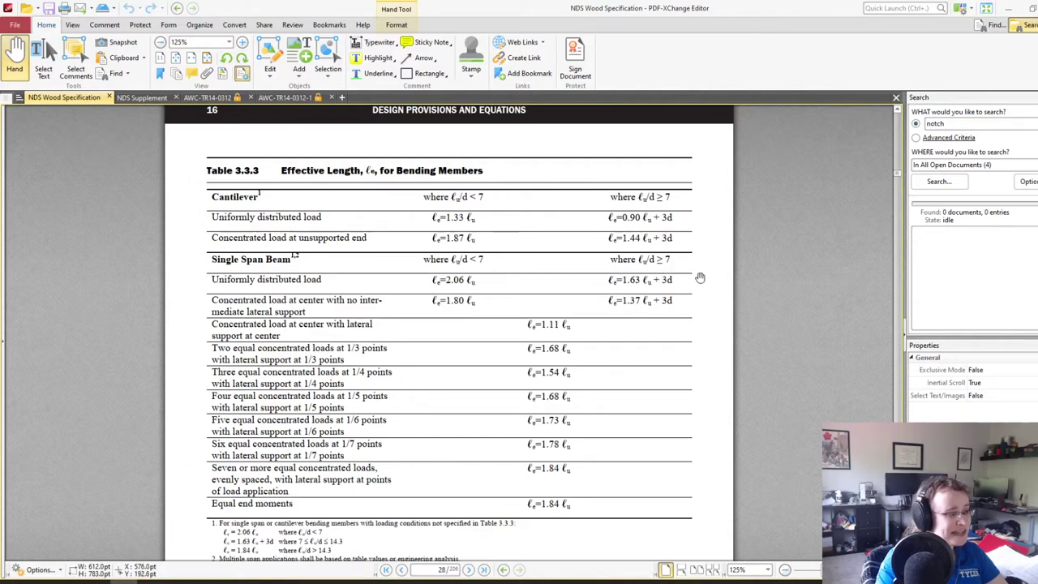
pyautogui.scroll(-1, 503, 333)
pyautogui.scroll(1, 519, 326)
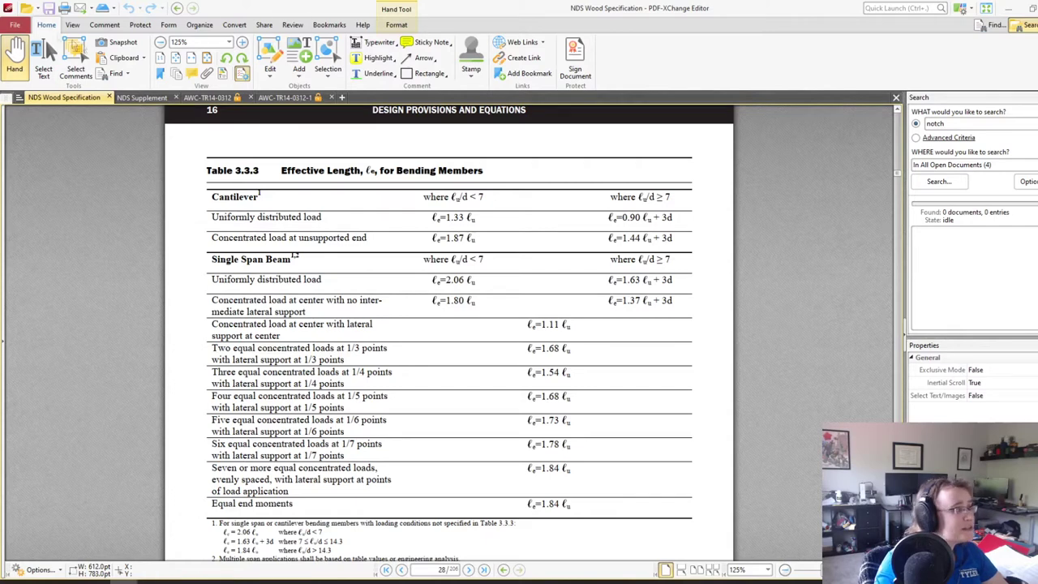
pyautogui.click(121, 44)
pyautogui.moveTo(602, 272); pyautogui.dragTo(698, 292)
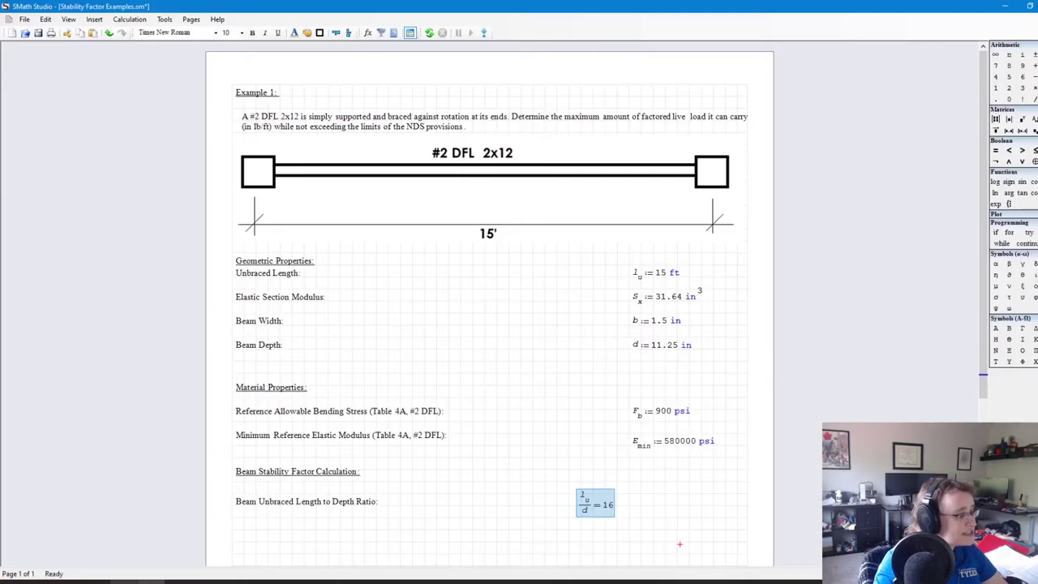
# Step: Return to SMath Studio and paste the effective length formula image to the right of the l.u/d expression
pyautogui.click(154, 581)
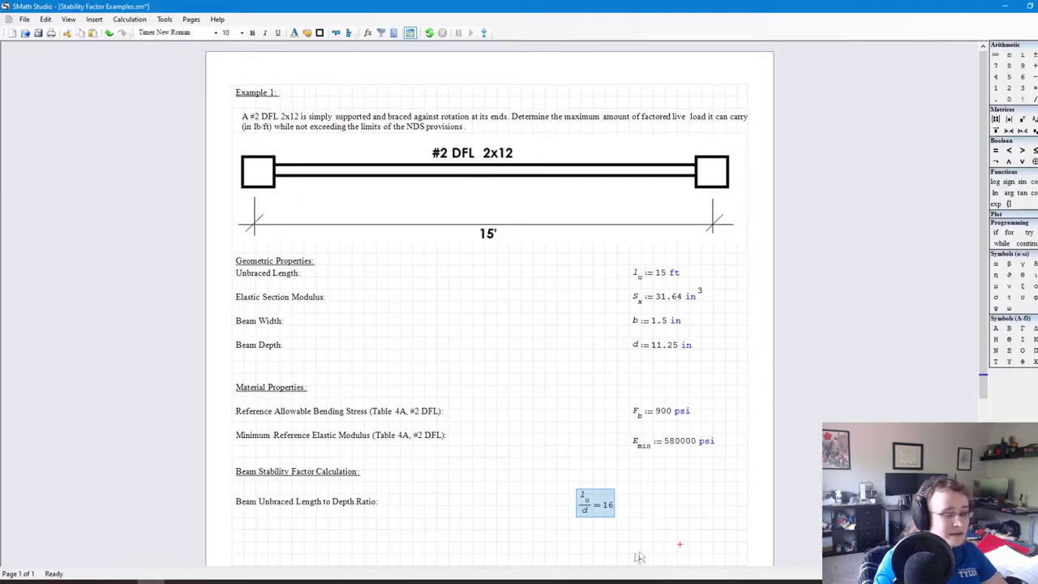
pyautogui.click(664, 503)
pyautogui.hotkey('ctrl', 'v')
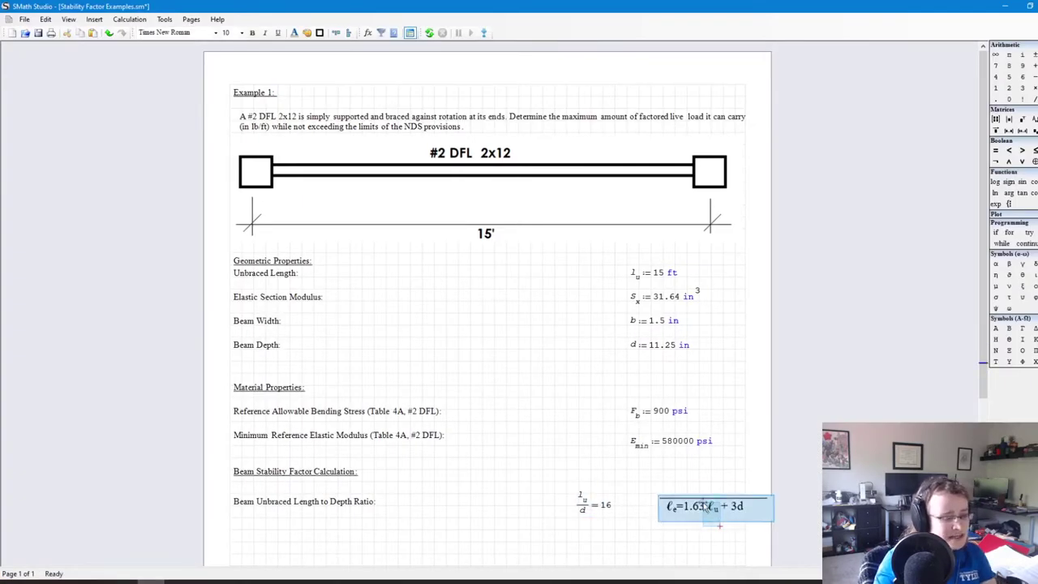
pyautogui.moveTo(706, 506); pyautogui.dragTo(696, 501)
# Step: Add the label "Effective Length (Simple Span, Uniform Load):" below the unbraced length to depth ratio label
pyautogui.click(456, 507)
pyautogui.scroll(-1, 456, 507)
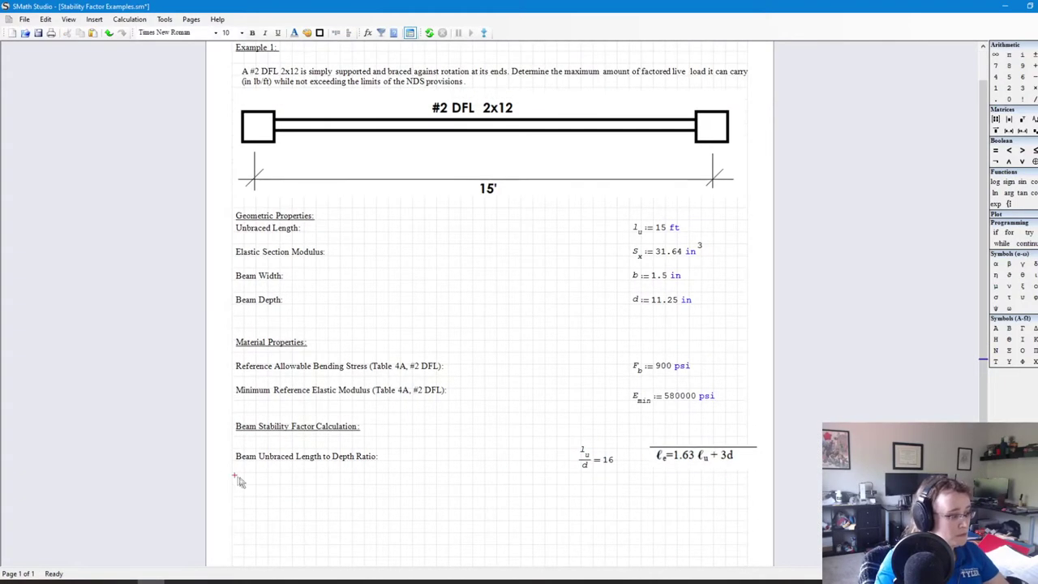
pyautogui.write('Effecti')
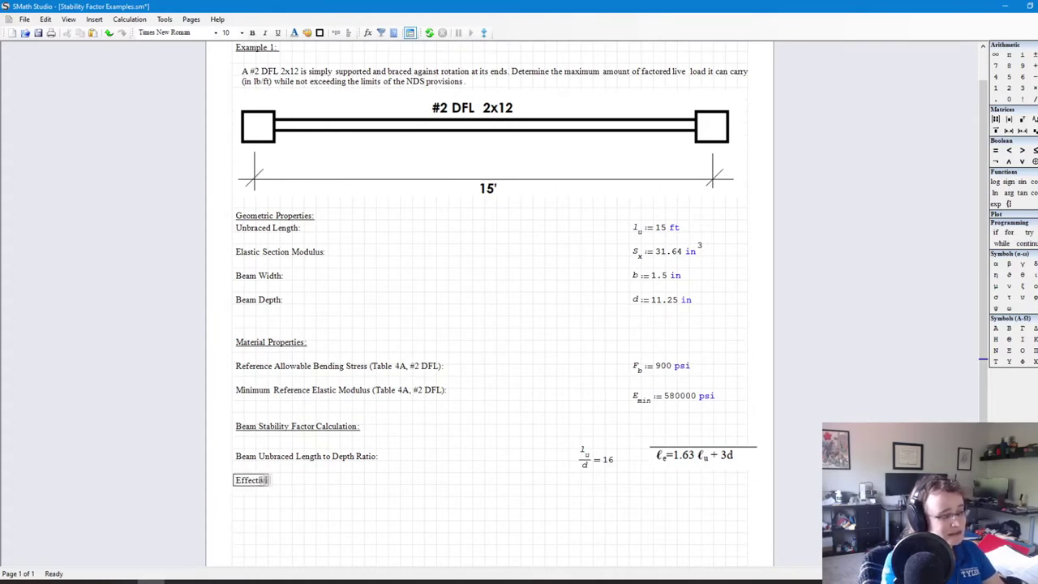
pyautogui.write('ve Length ')
pyautogui.write('(Simp')
pyautogui.write('le Span')
pyautogui.write(', Unif')
pyautogui.write('orm Laod')
pyautogui.write('ad):')
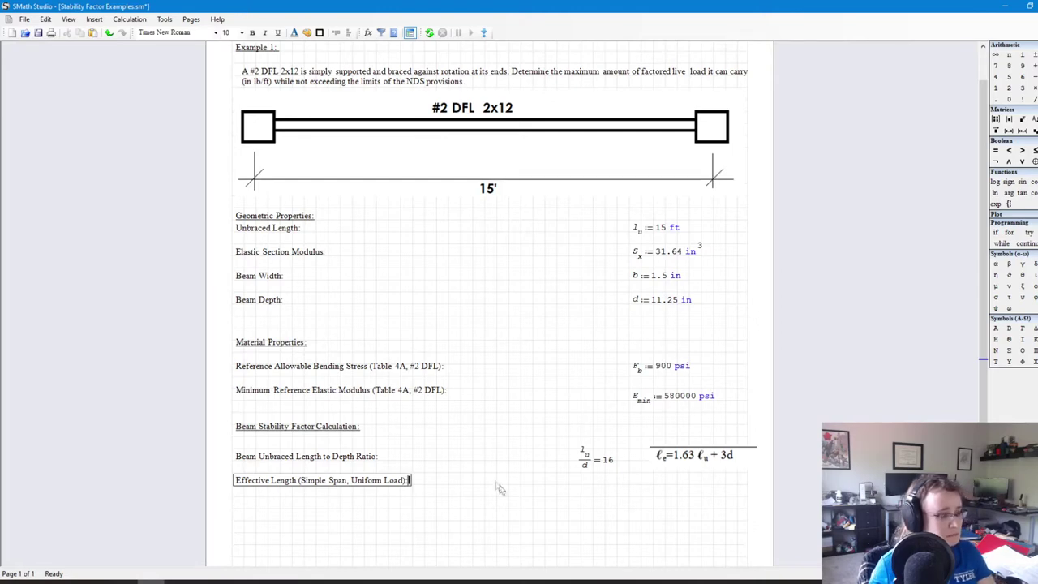
# Step: Define the effective length l.e as 1.63·l.u + 3·d beside the "Effective Length (Simple Span, Uniform Load):" label
pyautogui.moveTo(498, 486); pyautogui.dragTo(567, 498)
pyautogui.click(558, 487)
pyautogui.write('l.e:')
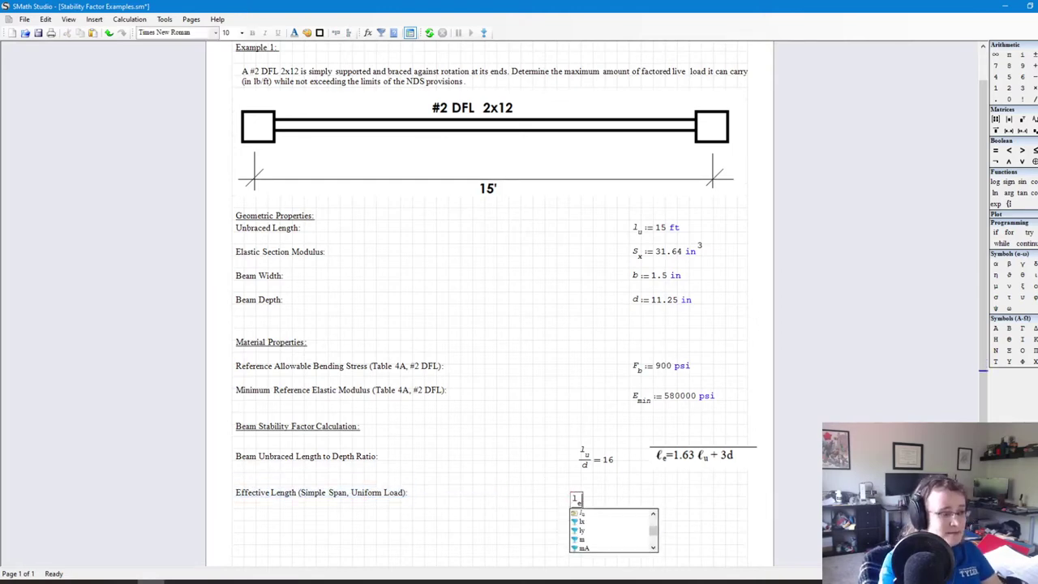
pyautogui.write('1.')
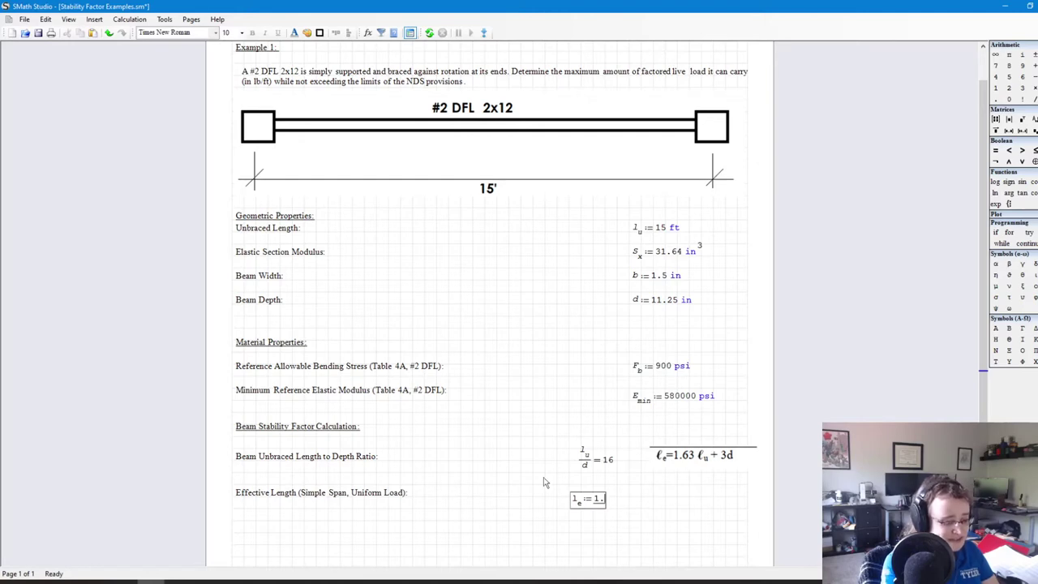
pyautogui.write('63*l')
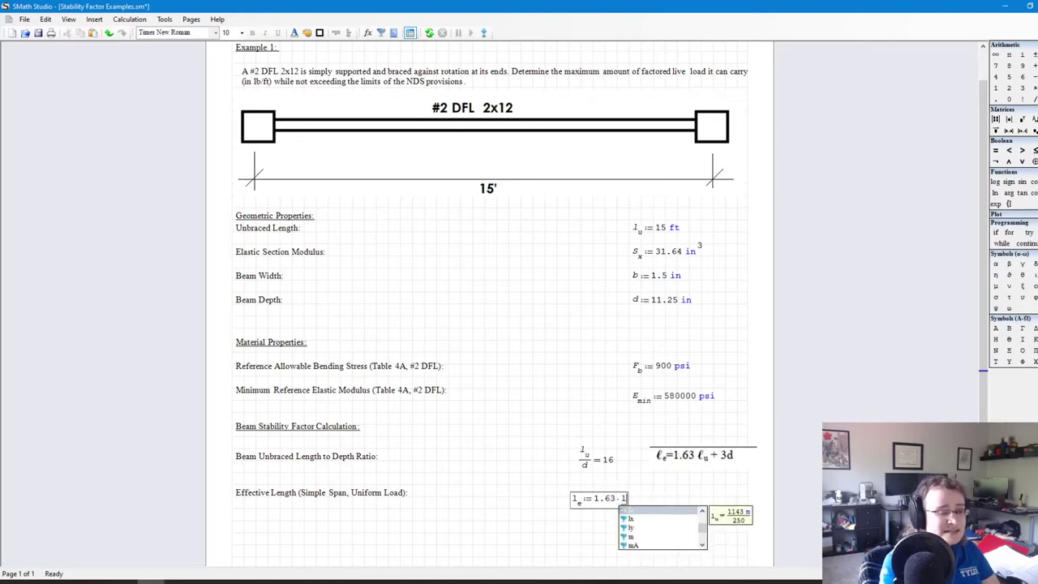
pyautogui.write('.u+')
pyautogui.write('3*')
pyautogui.write('d')
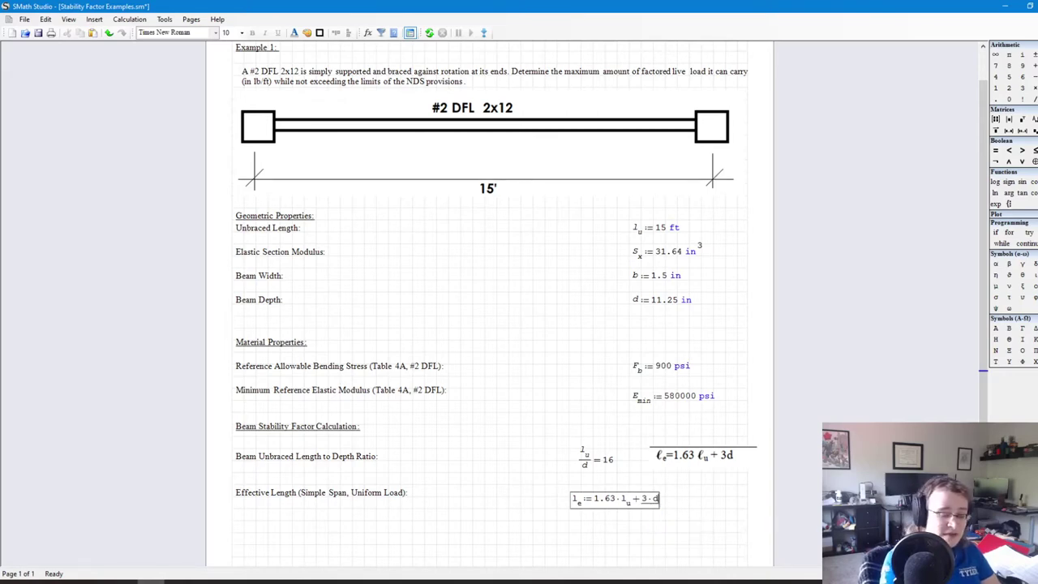
# Step: Evaluate l.e in ft and line the expression up with its label
pyautogui.write('=8.30961 m')
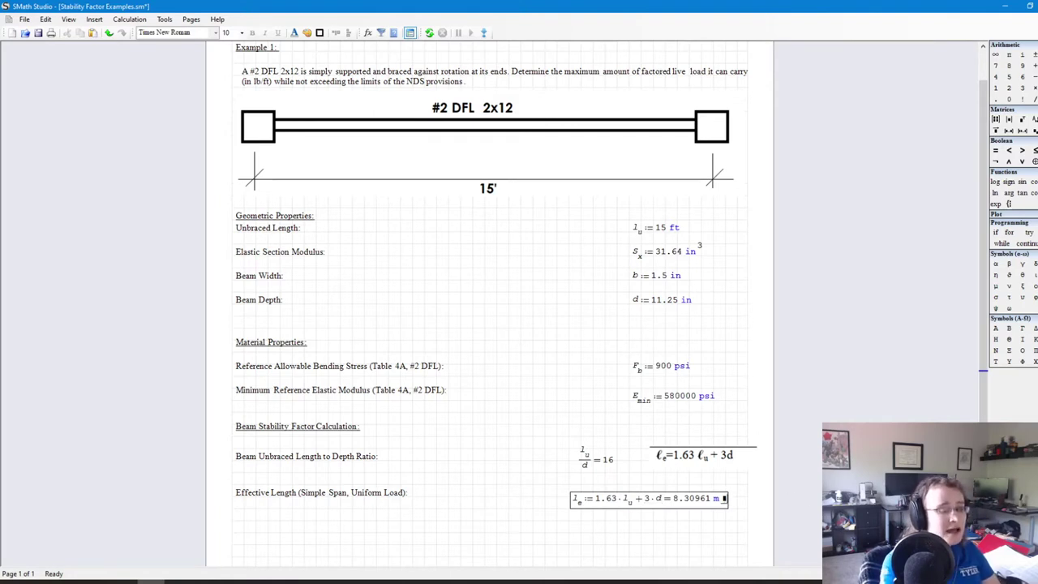
pyautogui.write('ft')
pyautogui.press('Return')
pyautogui.moveTo(643, 523); pyautogui.dragTo(625, 491)
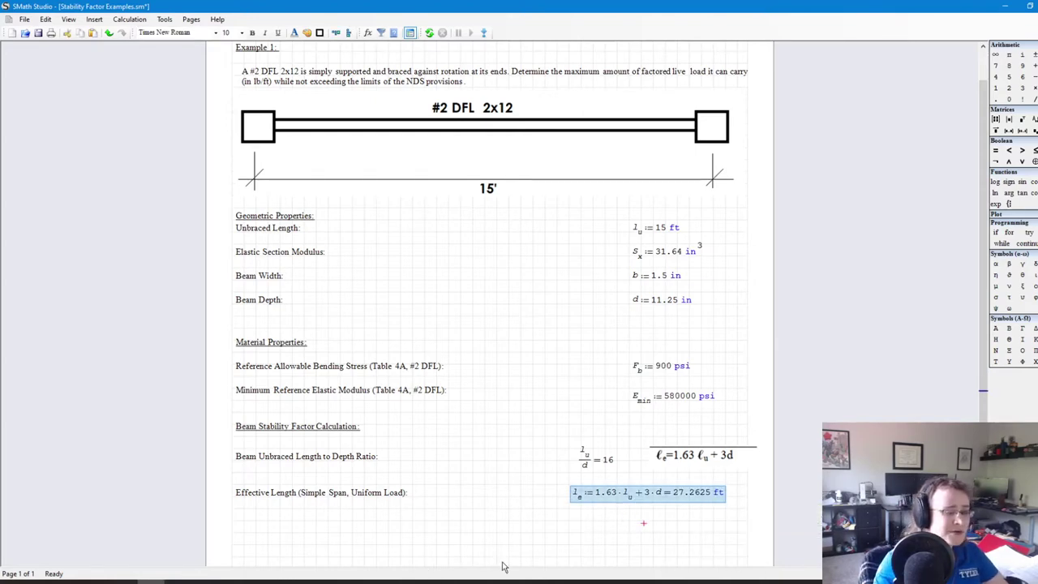
# Step: Add the label "Slenderness Ratio:" below the effective length label, and snapshot the R.B formula (3.3-5) from the NDS in PDF-XChange Editor
pyautogui.scroll(-1, 502, 566)
pyautogui.click(547, 520)
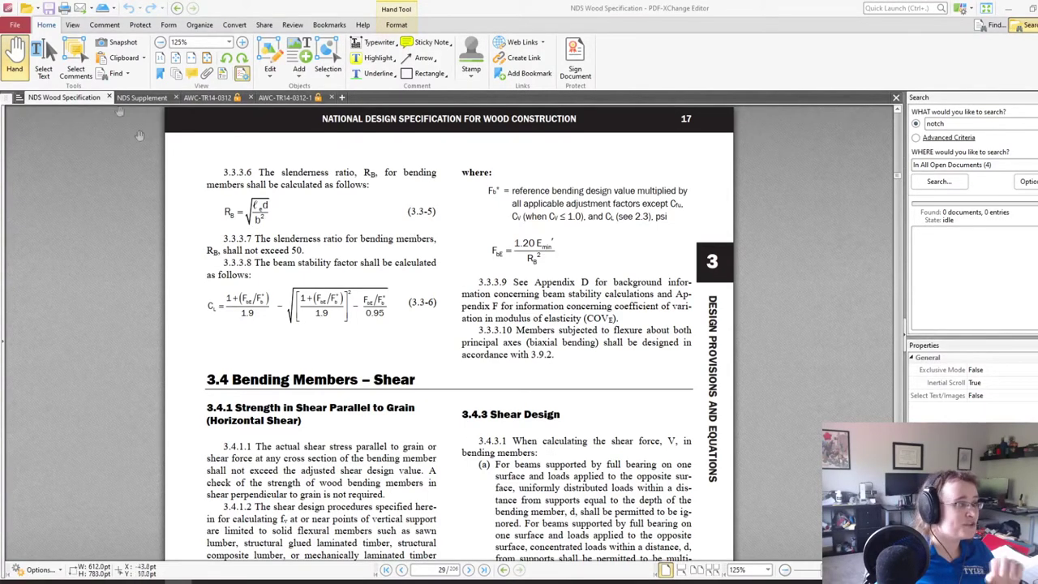
pyautogui.click(118, 42)
pyautogui.moveTo(215, 188); pyautogui.dragTo(444, 230)
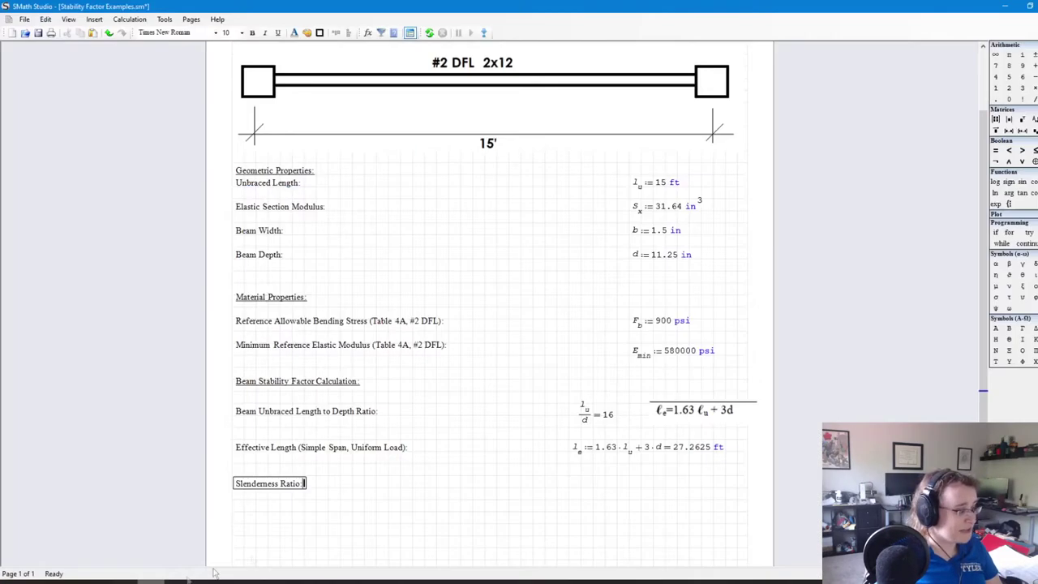
# Step: Return to SMath Studio, place the R.B formula image below the slenderness ratio row, and delete the effective length formula image
pyautogui.click(154, 582)
pyautogui.click(632, 495)
pyautogui.hotkey('ctrl', 'v')
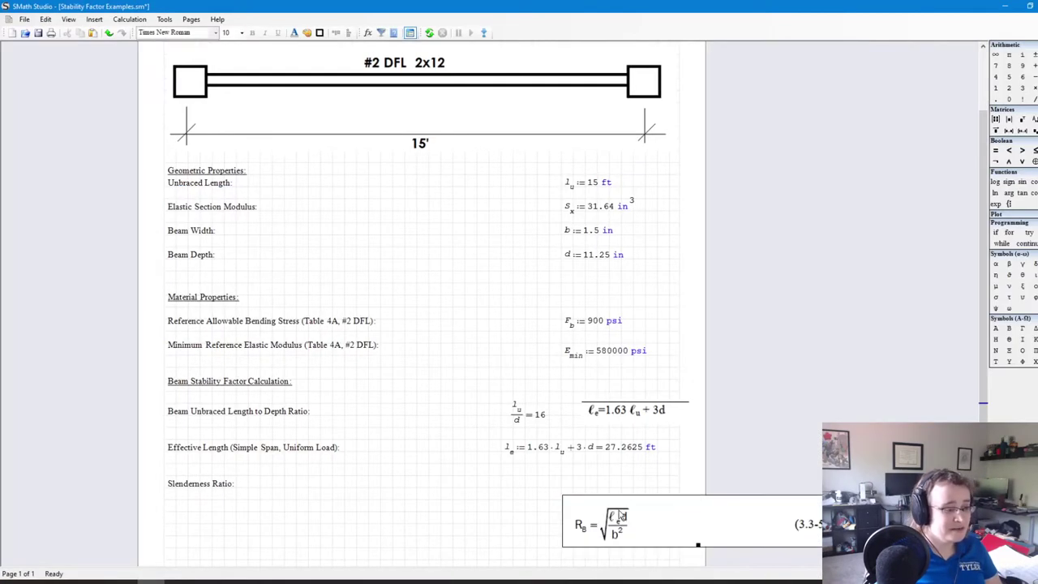
pyautogui.moveTo(539, 498); pyautogui.dragTo(470, 506)
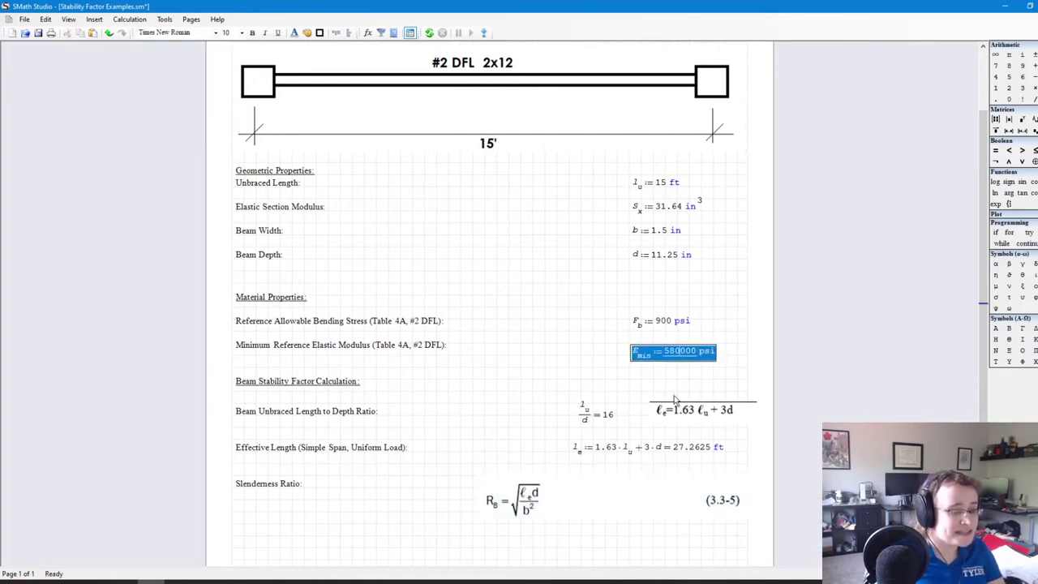
pyautogui.click(530, 494)
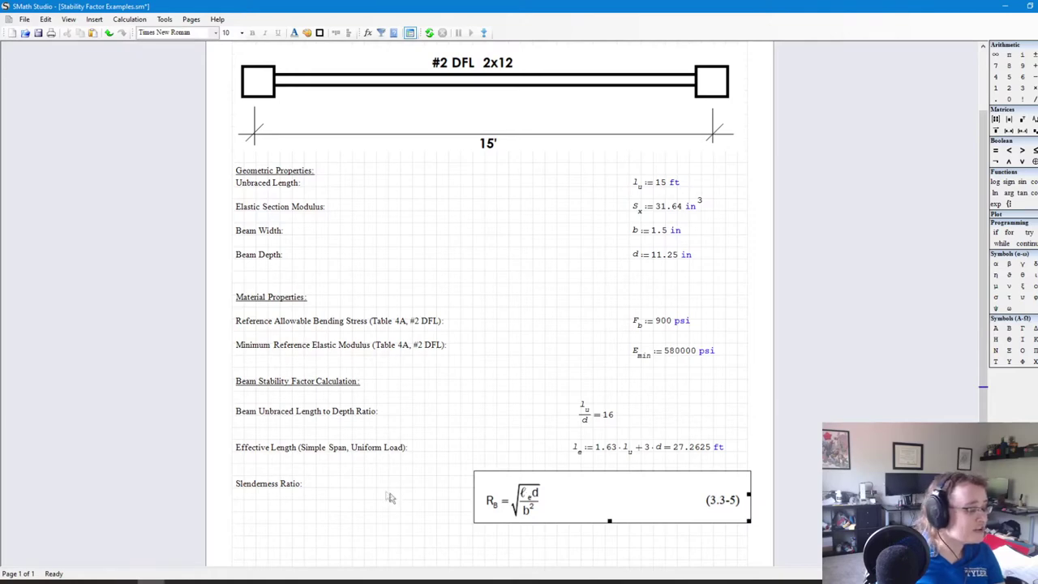
pyautogui.scroll(-2, 394, 493)
pyautogui.moveTo(535, 414); pyautogui.dragTo(430, 470)
# Step: Define R.B as the square root of l.e·d/b² beside the slenderness ratio label and evaluate it
pyautogui.click(547, 434)
pyautogui.write('R.B')
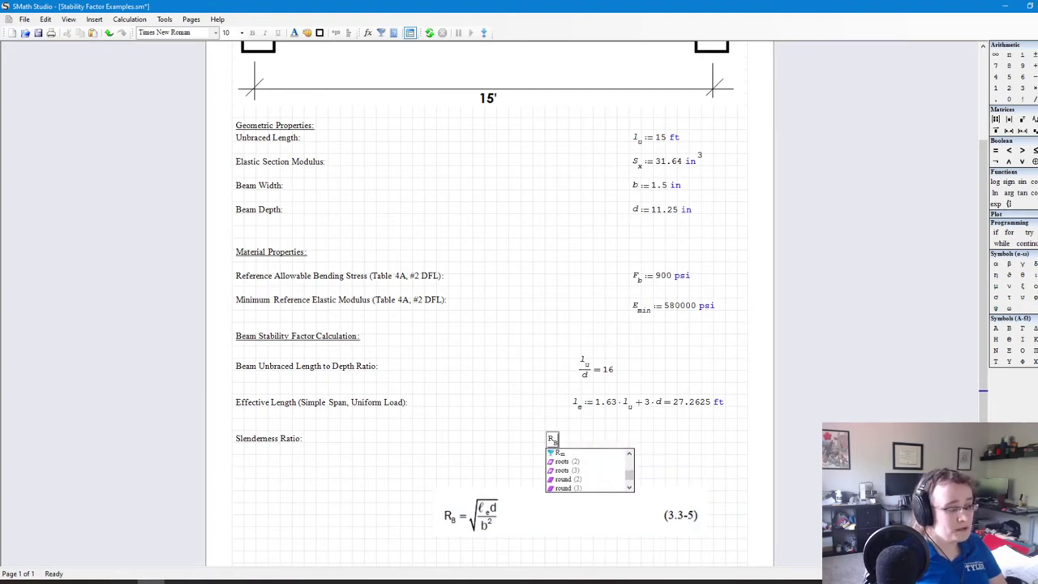
pyautogui.write(':=')
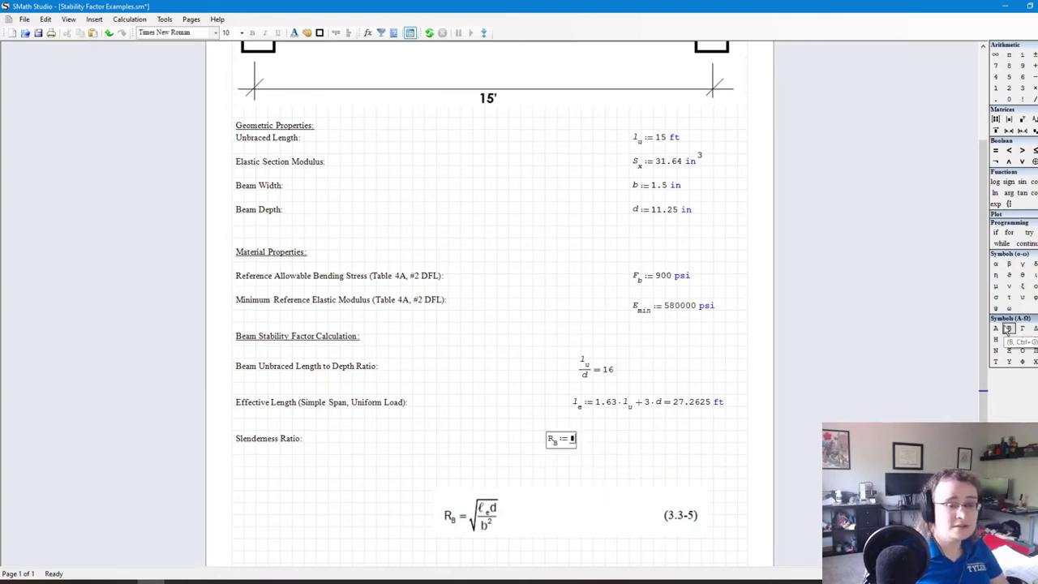
pyautogui.click(1034, 87)
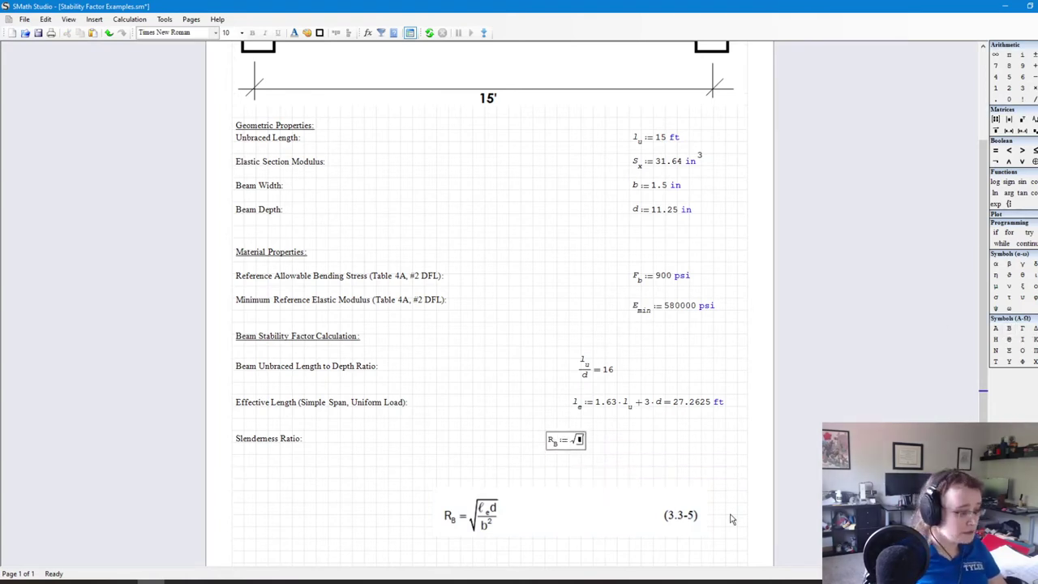
pyautogui.write('l.e')
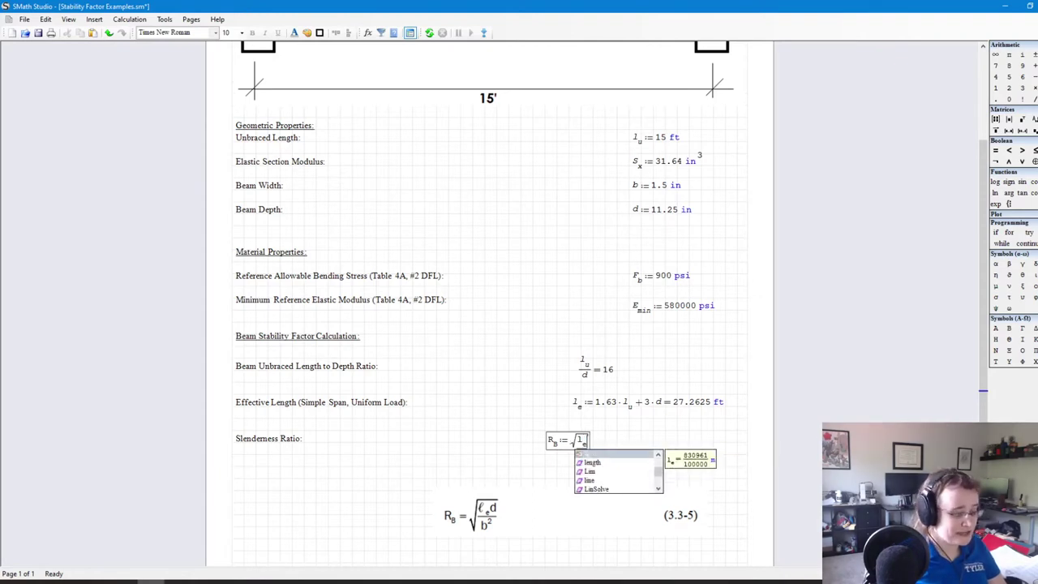
pyautogui.write('*d')
pyautogui.press('space')
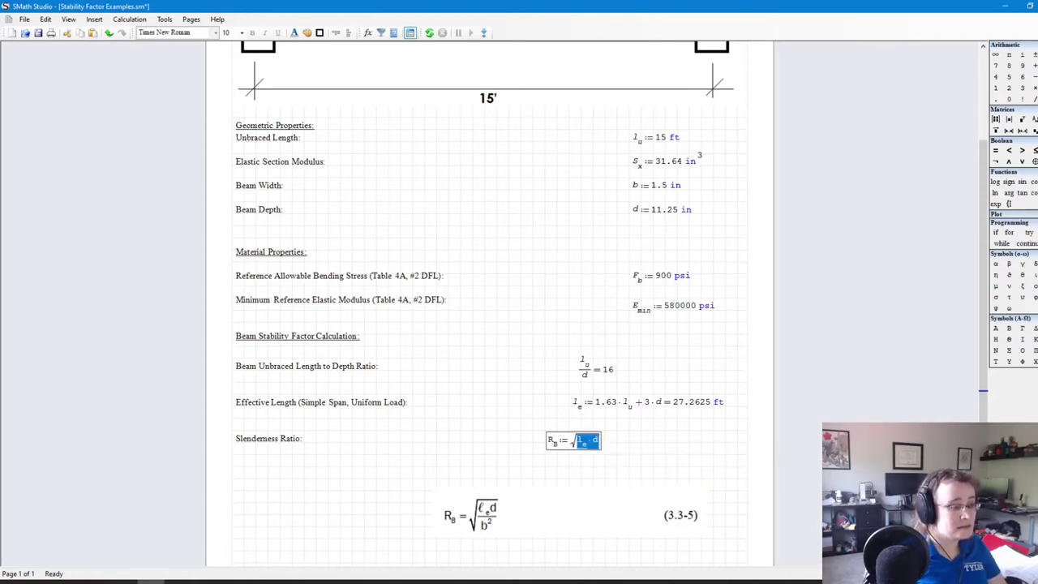
pyautogui.write('/')
pyautogui.write('b^')
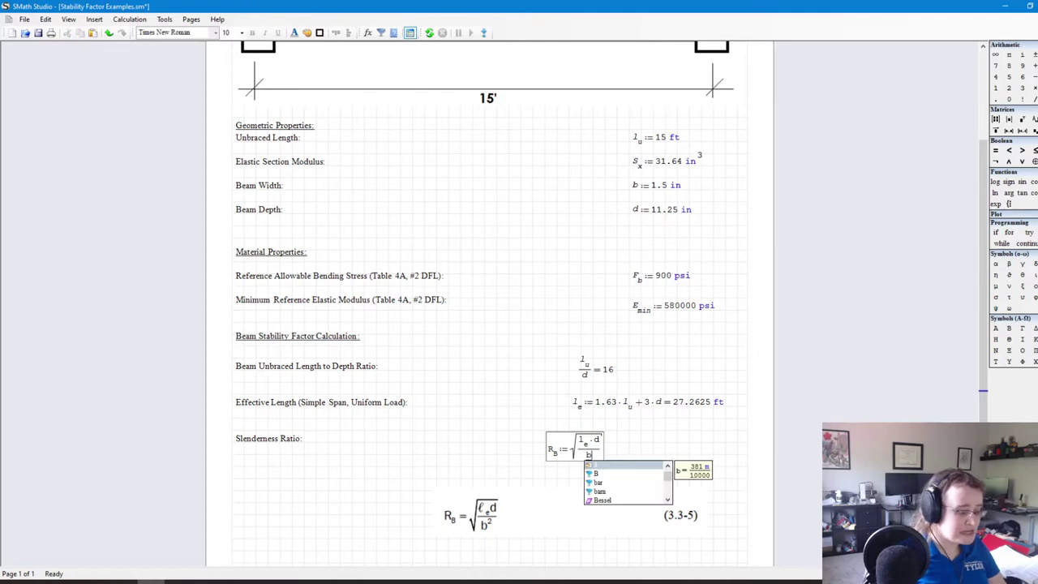
pyautogui.write('2')
pyautogui.press('space')
pyautogui.press('space')
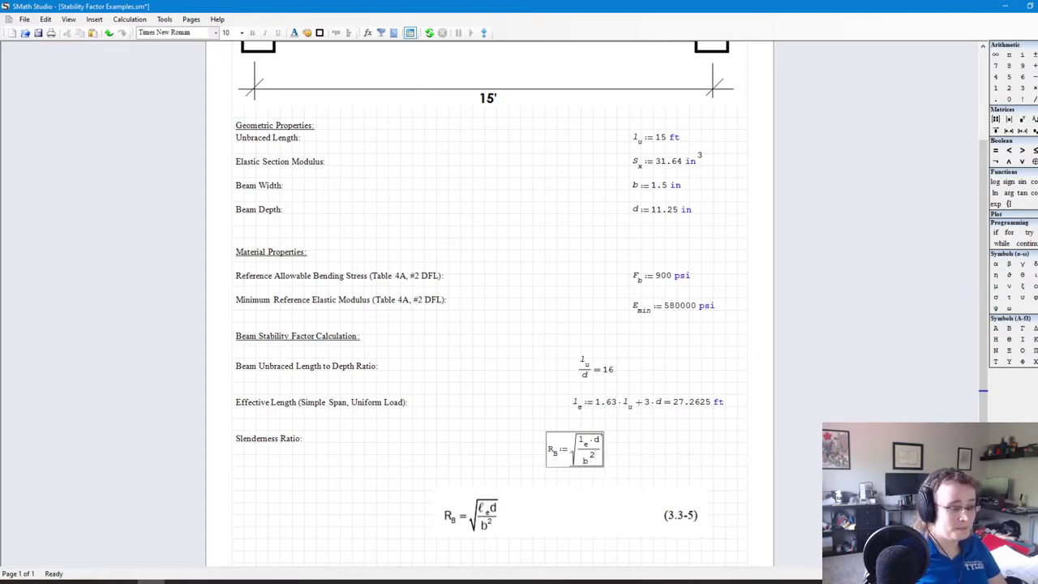
pyautogui.write('= 40.444406288')
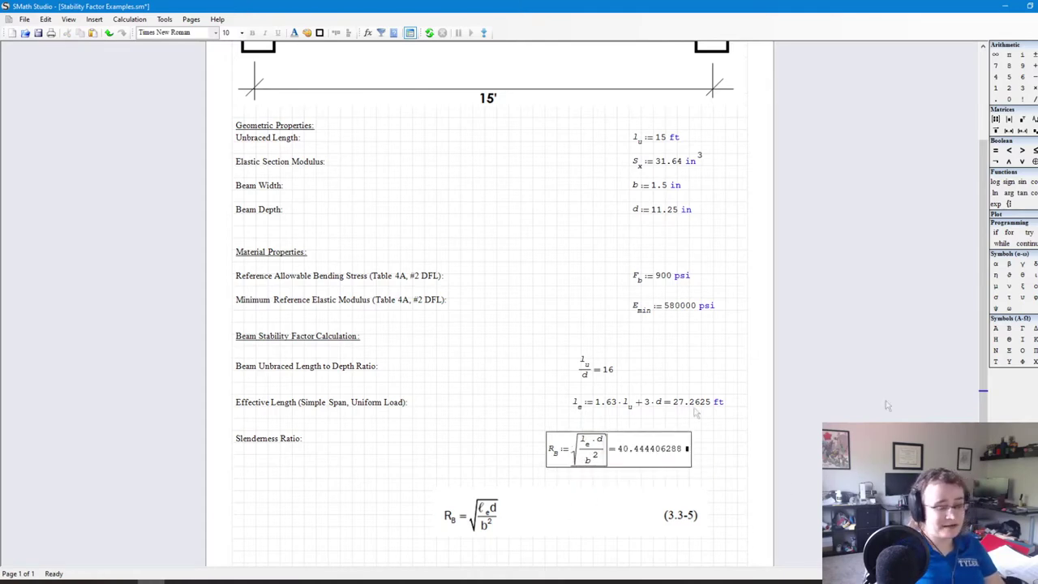
# Step: Set the displayed results of R.B and l.e to two decimal places
pyautogui.rightClick(664, 446)
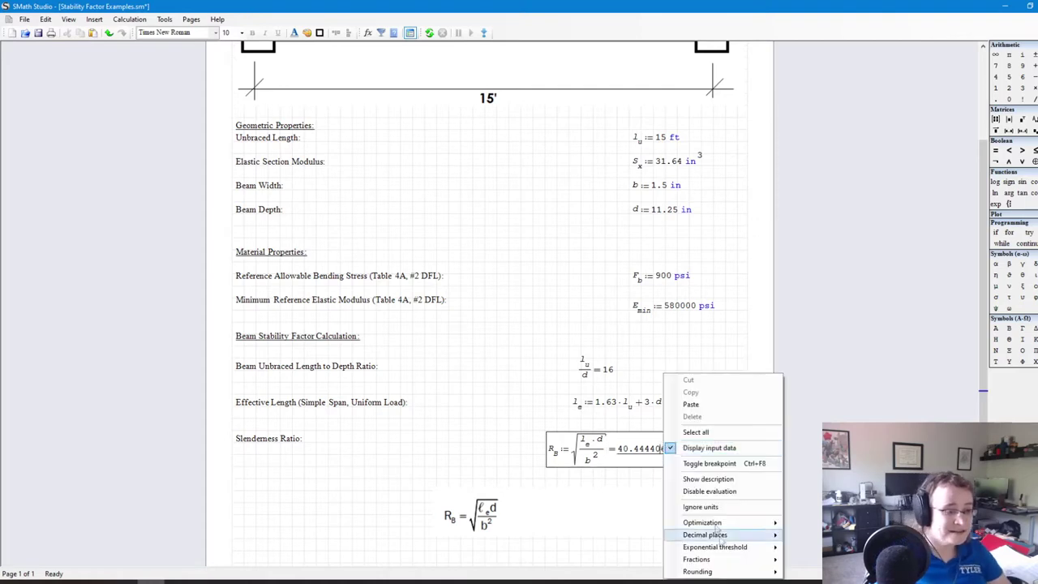
pyautogui.moveTo(705, 534)
pyautogui.click(811, 412)
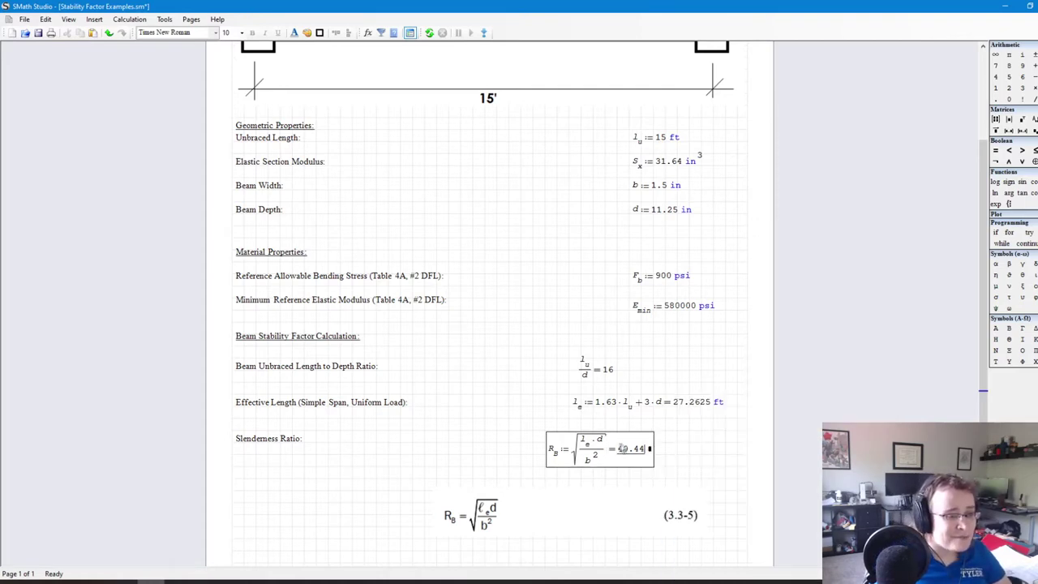
pyautogui.click(696, 403)
pyautogui.rightClick(696, 403)
pyautogui.moveTo(774, 537)
pyautogui.click(844, 424)
pyautogui.click(650, 481)
# Step: Delete the R.B formula image and move the R.B expression up and closer to its label
pyautogui.moveTo(414, 487); pyautogui.dragTo(509, 512)
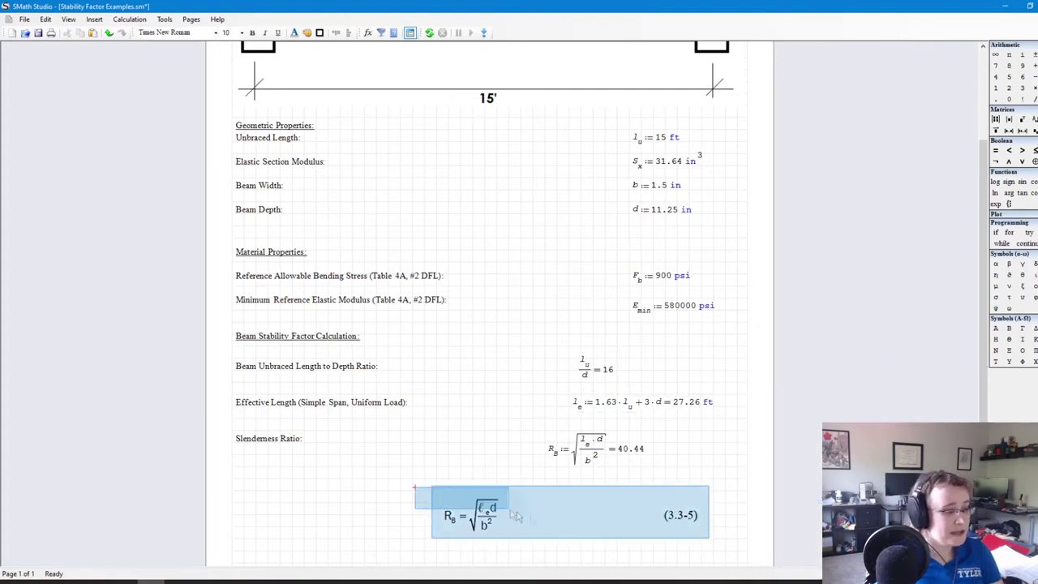
pyautogui.press('Delete')
pyautogui.moveTo(673, 476); pyautogui.dragTo(545, 430)
pyautogui.moveTo(625, 470); pyautogui.dragTo(649, 465)
# Step: Add the text note "<50" beside the R.B result and align it with the row
pyautogui.click(626, 442)
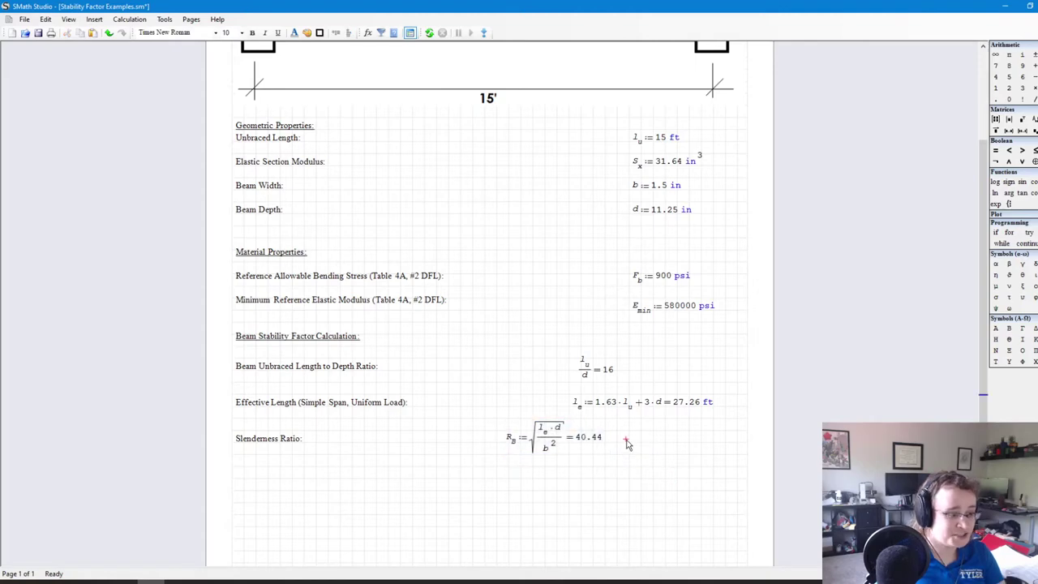
pyautogui.write('"<50')
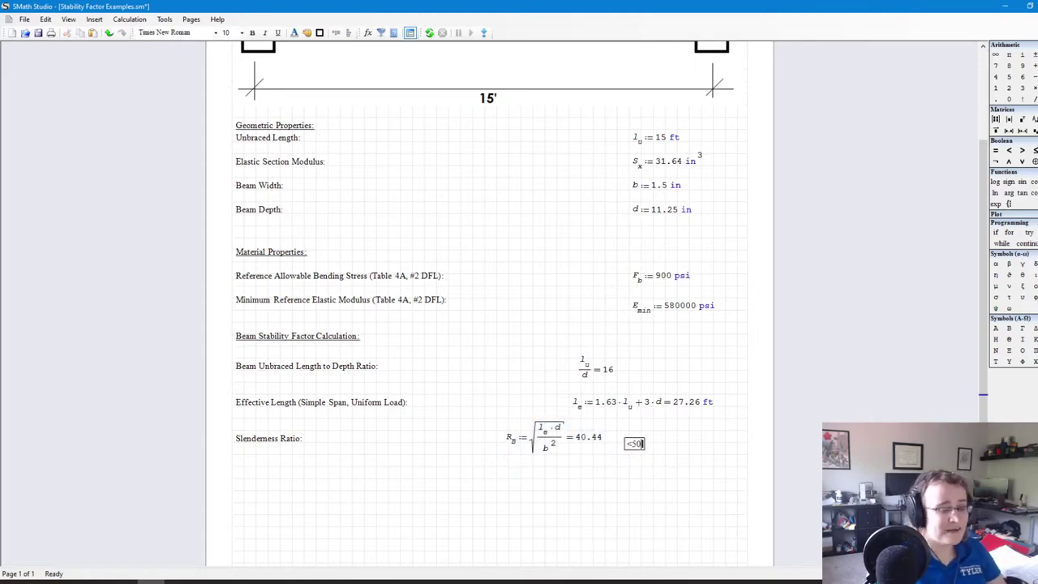
pyautogui.click(679, 487)
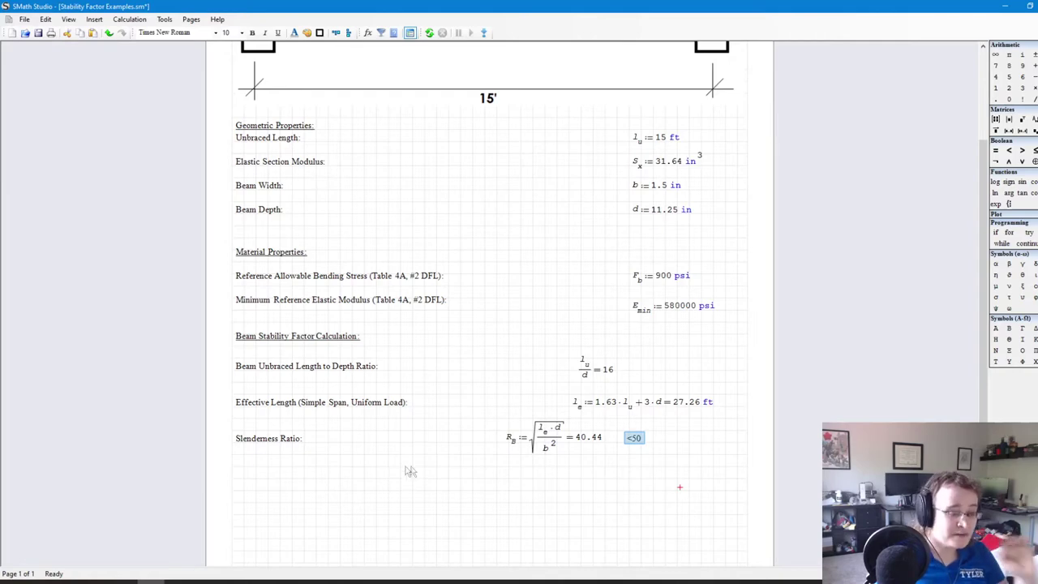
# Step: In PDF-XChange Editor, snapshot the NDS definitions of Fb* and FbE that accompany the beam stability factor formula
pyautogui.click(121, 581)
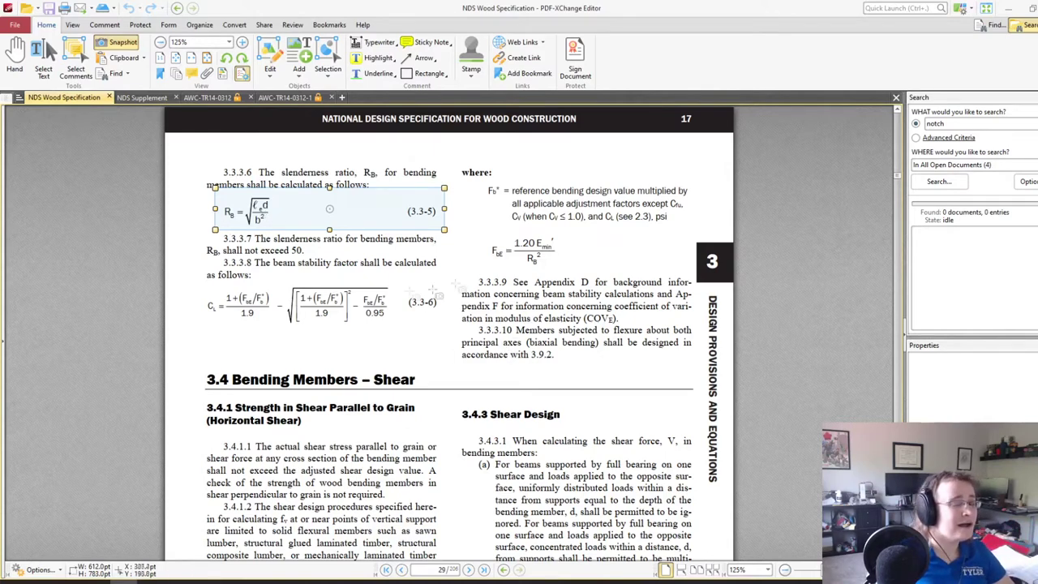
pyautogui.click(629, 251)
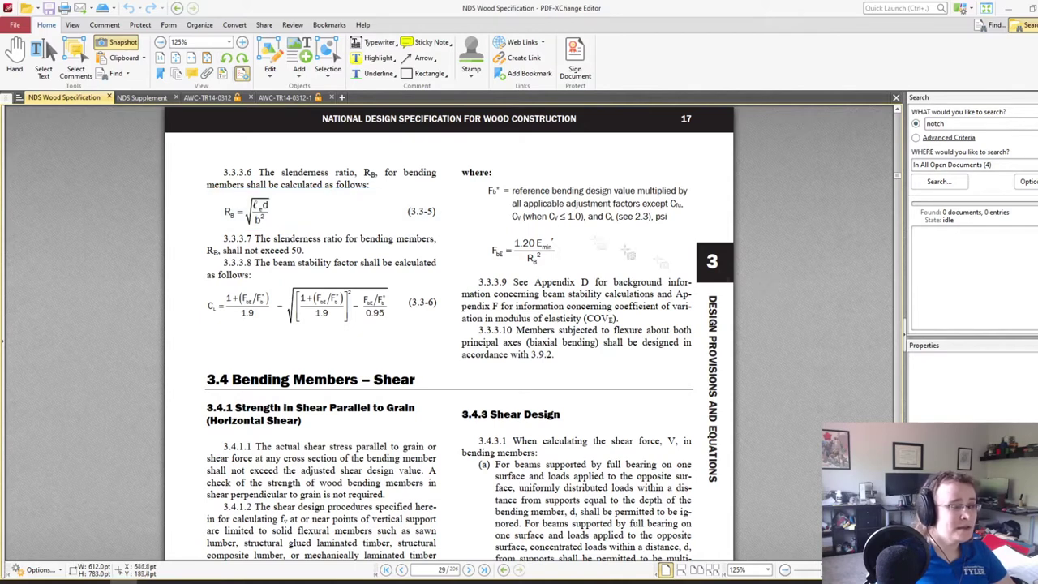
pyautogui.moveTo(469, 173); pyautogui.dragTo(689, 266)
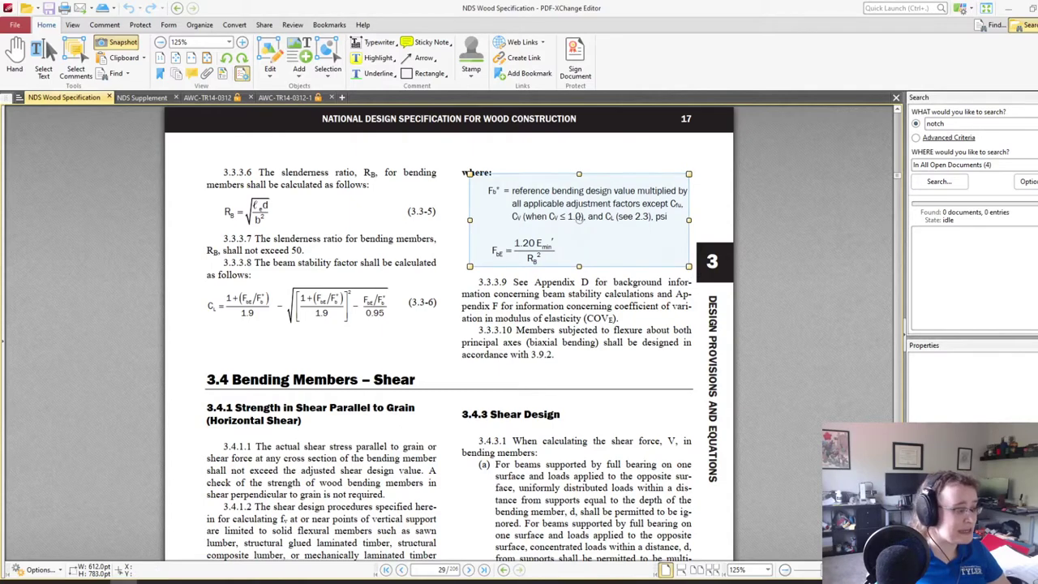
# Step: Return to SMath Studio, place the Fb* and FbE definitions image below the R.B expression, and start a text region below "Slenderness Ratio:"
pyautogui.click(151, 582)
pyautogui.click(608, 471)
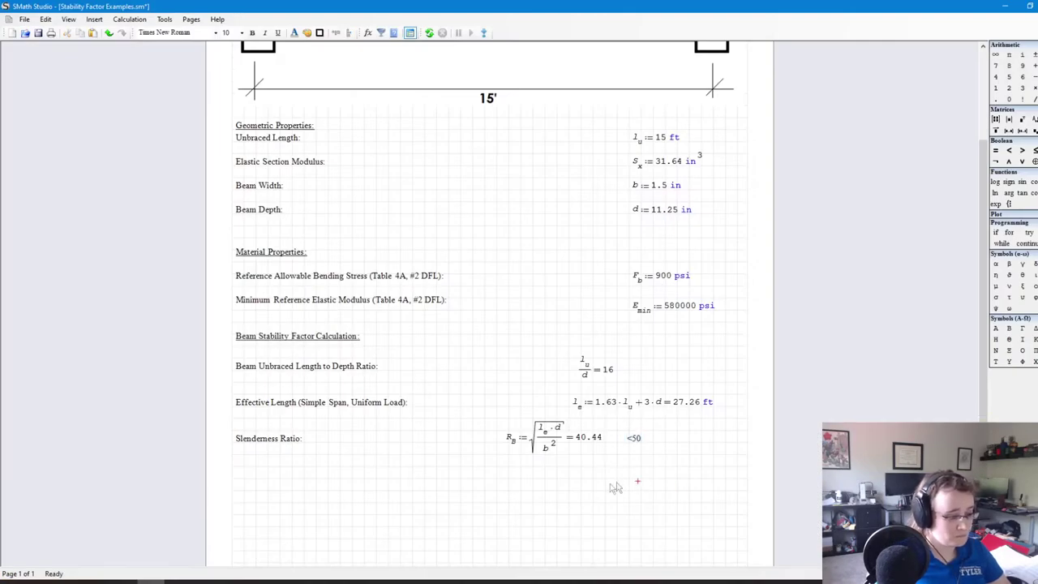
pyautogui.hotkey('ctrl', 'v')
pyautogui.scroll(-1, 613, 489)
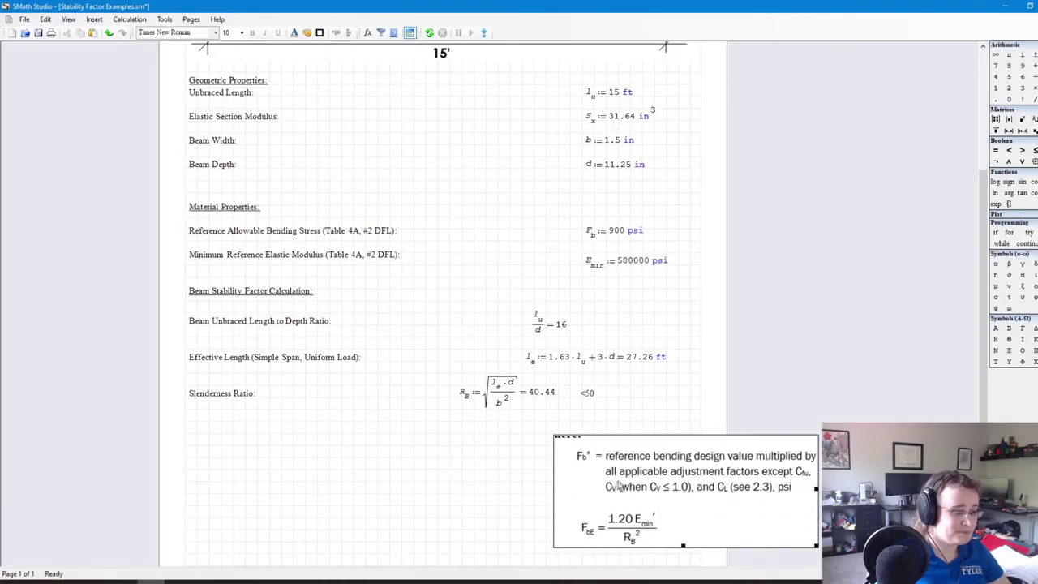
pyautogui.moveTo(653, 442); pyautogui.dragTo(517, 441)
pyautogui.click(270, 459)
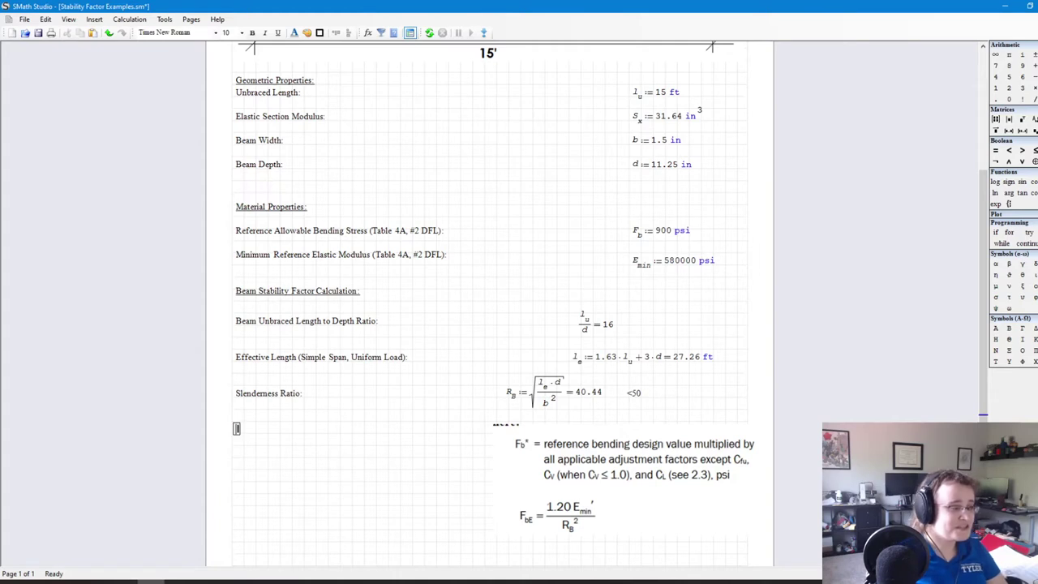
pyautogui.write('Re')
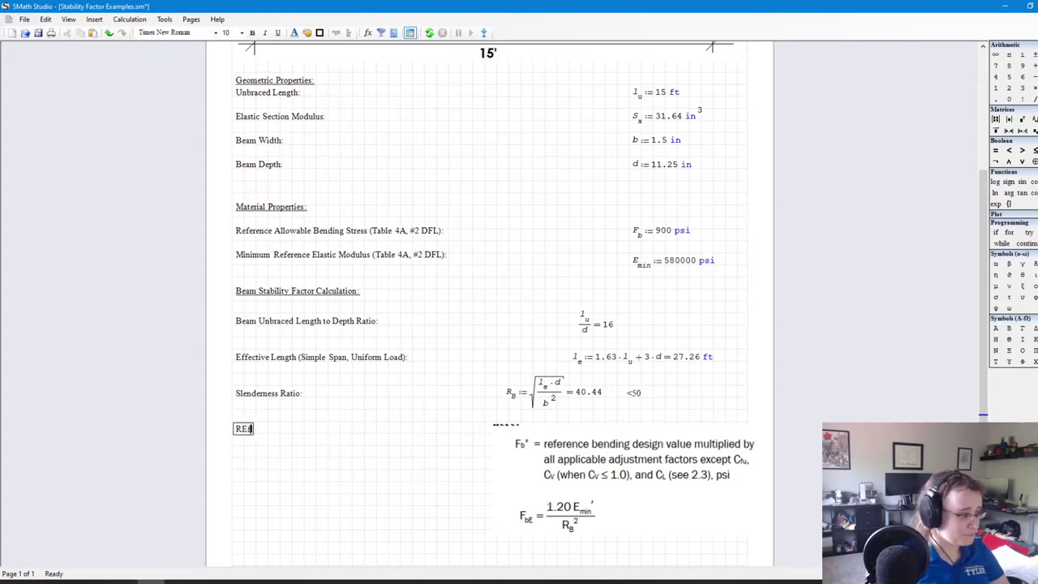
pyautogui.write('ference')
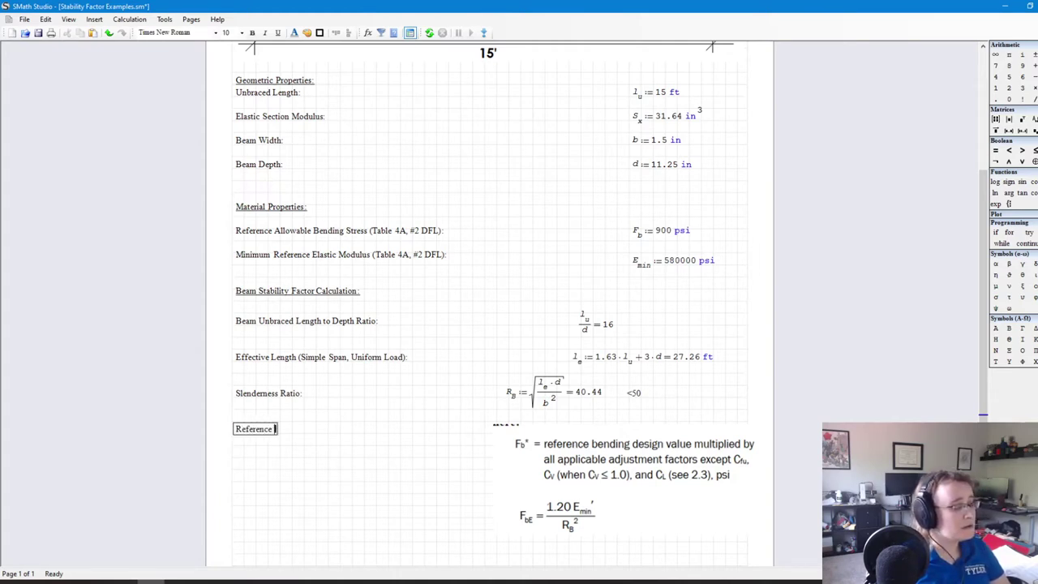
pyautogui.press('BackSpace')
pyautogui.press('BackSpace')
pyautogui.press('BackSpace')
pyautogui.press('BackSpace')
pyautogui.press('BackSpace')
pyautogui.press('BackSpace')
pyautogui.press('BackSpace')
pyautogui.press('BackSpace')
pyautogui.press('BackSpace')
pyautogui.press('BackSpace')
# Step: Enter "Modified Reference Bending Stress:" as the label below "Slenderness Ratio:"
pyautogui.write('M')
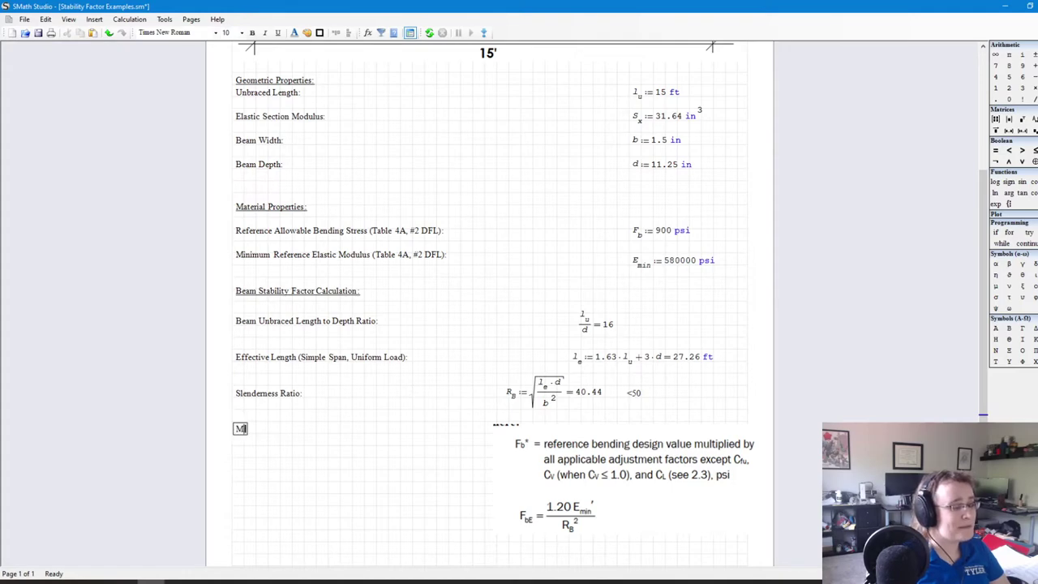
pyautogui.write('odified Reference Bending Stress')
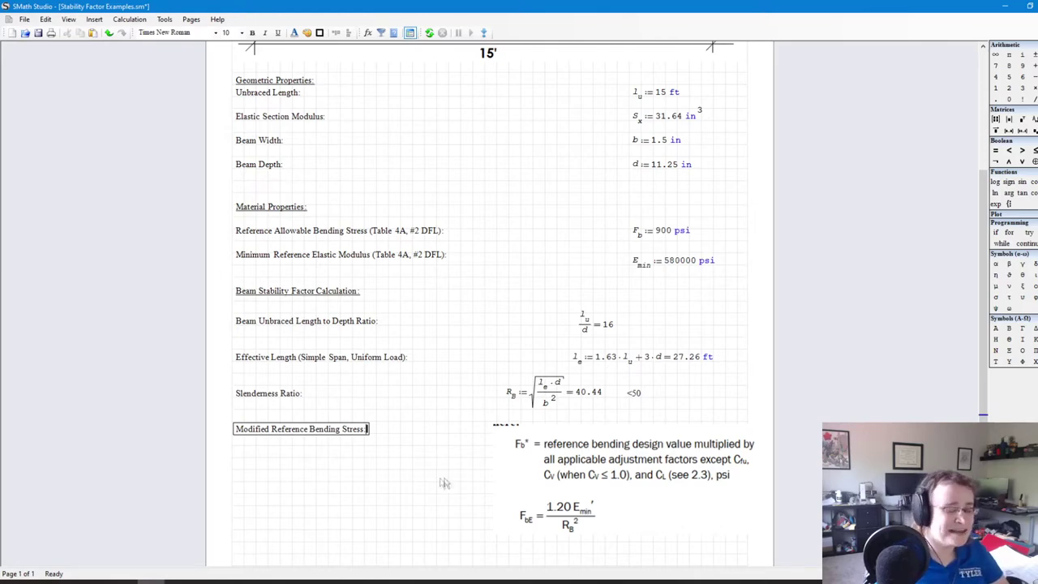
# Step: Move the Fb* and FbE definitions image down so it sits clear of the "Modified Reference Bending Stress:" row
pyautogui.click(367, 472)
pyautogui.moveTo(527, 415); pyautogui.dragTo(515, 436)
pyautogui.click(396, 498)
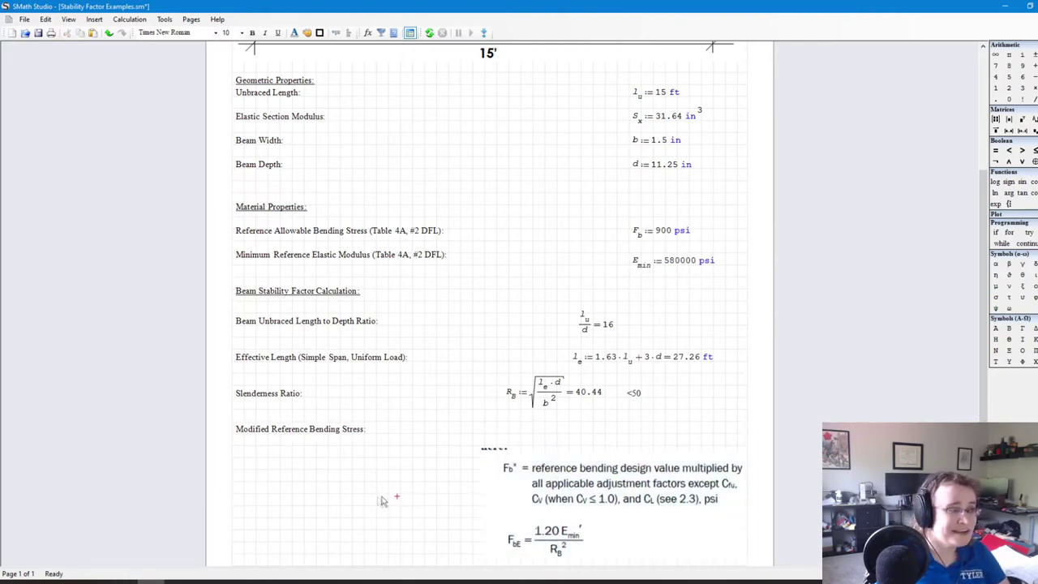
pyautogui.scroll(2, 373, 496)
pyautogui.scroll(2, 369, 491)
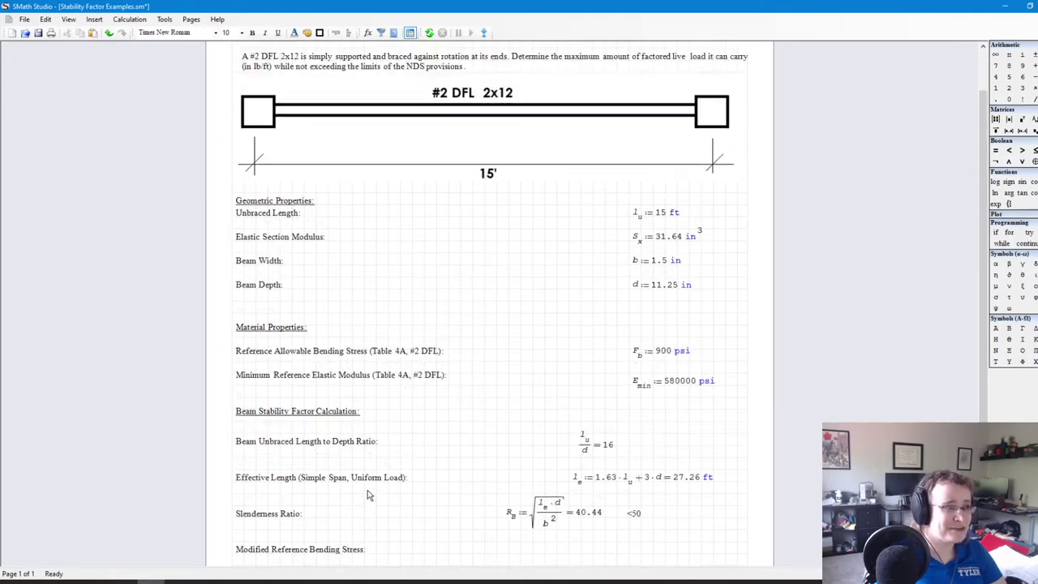
pyautogui.scroll(-2, 369, 493)
pyautogui.scroll(-1, 369, 494)
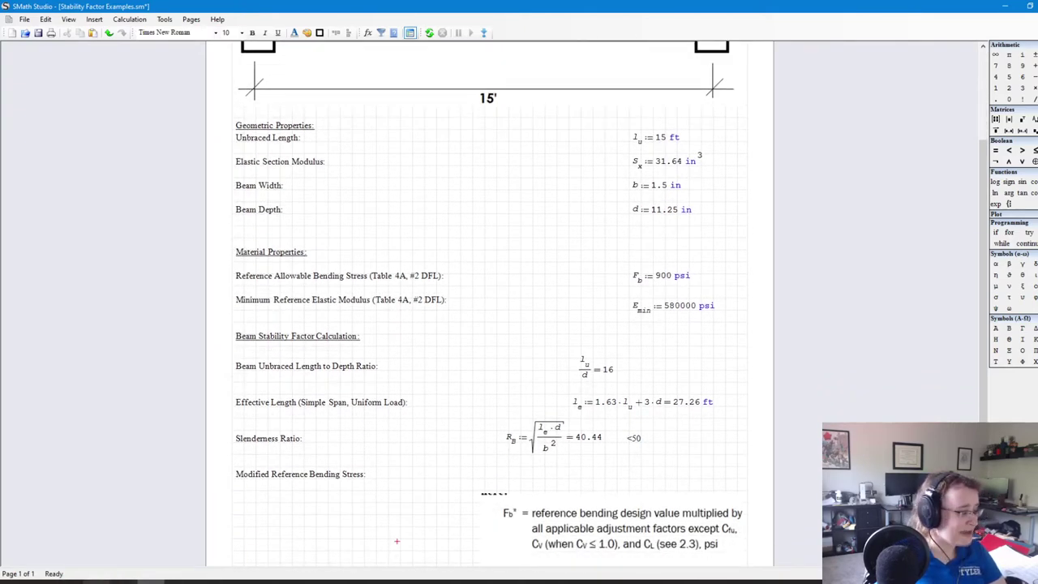
# Step: Switch to PDF-XChange Editor and examine NDS Table 4.3.1 for the adjustment factors that apply to sawn lumber bending values
pyautogui.hotkey('alt', 'Tab')
pyautogui.scroll(-3, 503, 134)
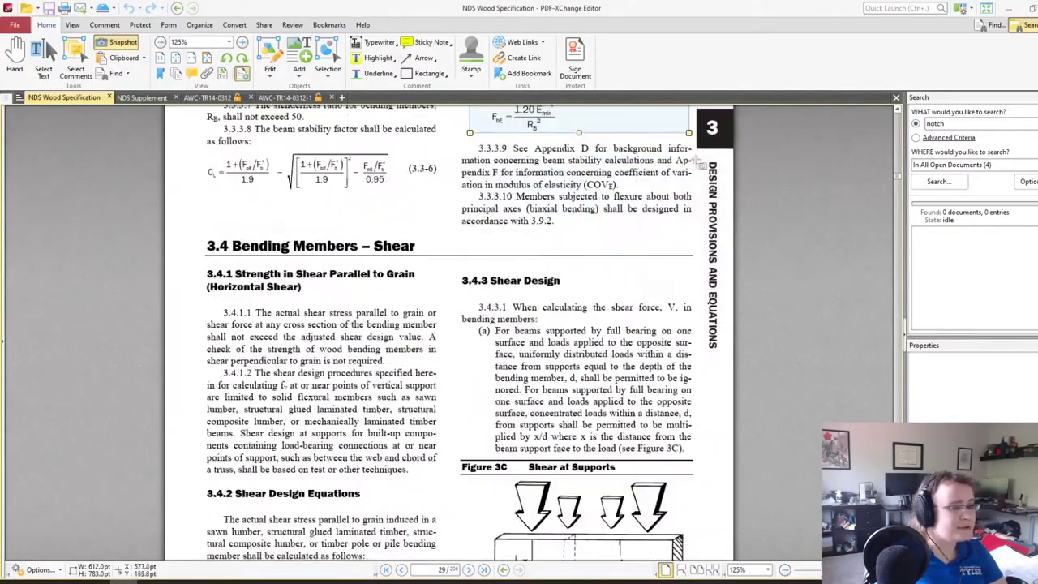
pyautogui.scroll(-20, 701, 165)
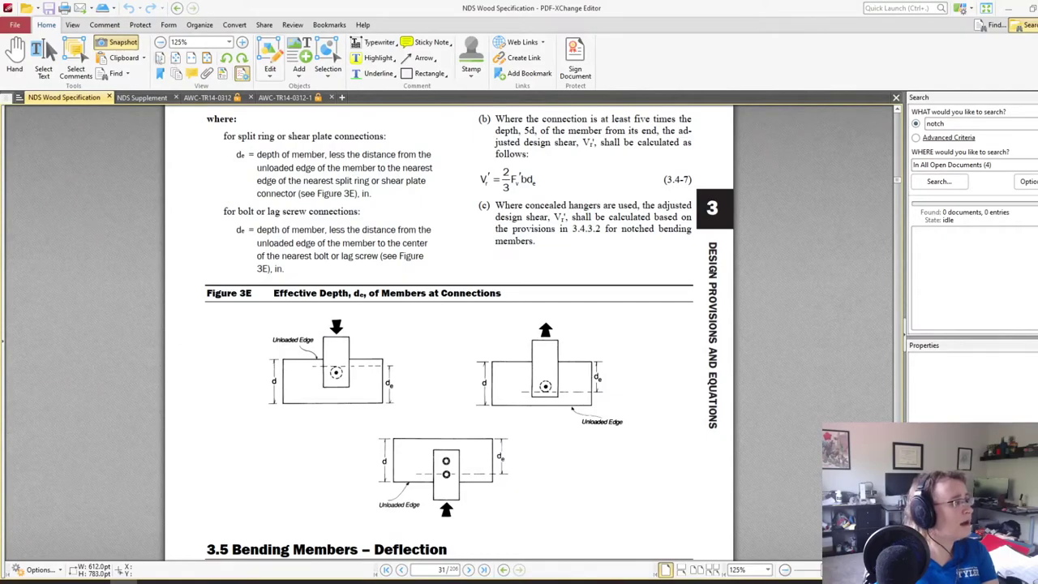
pyautogui.click(15, 56)
pyautogui.scroll(-15, 312, 265)
pyautogui.scroll(-20, 311, 265)
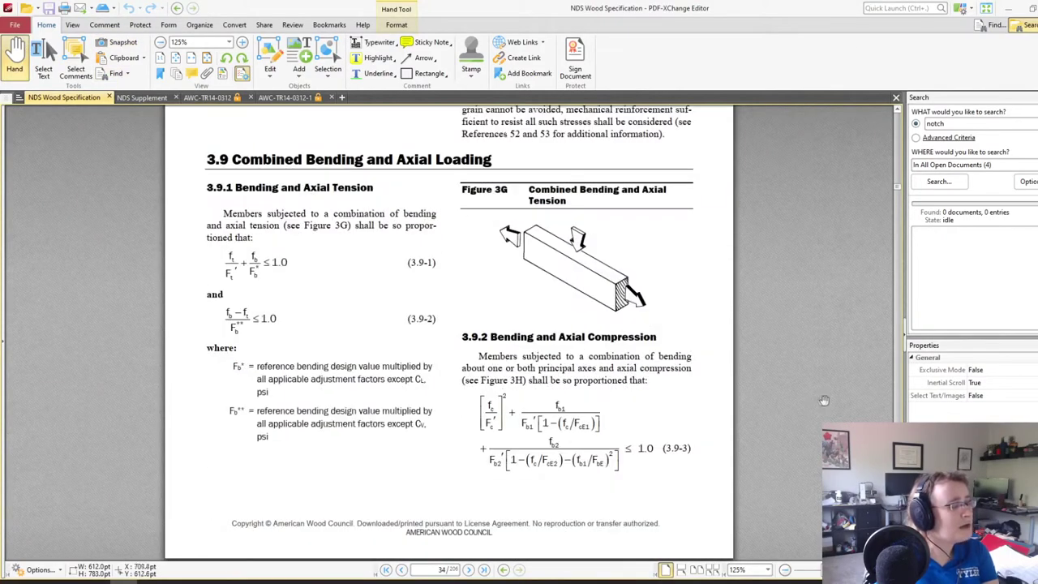
pyautogui.scroll(-20, 776, 386)
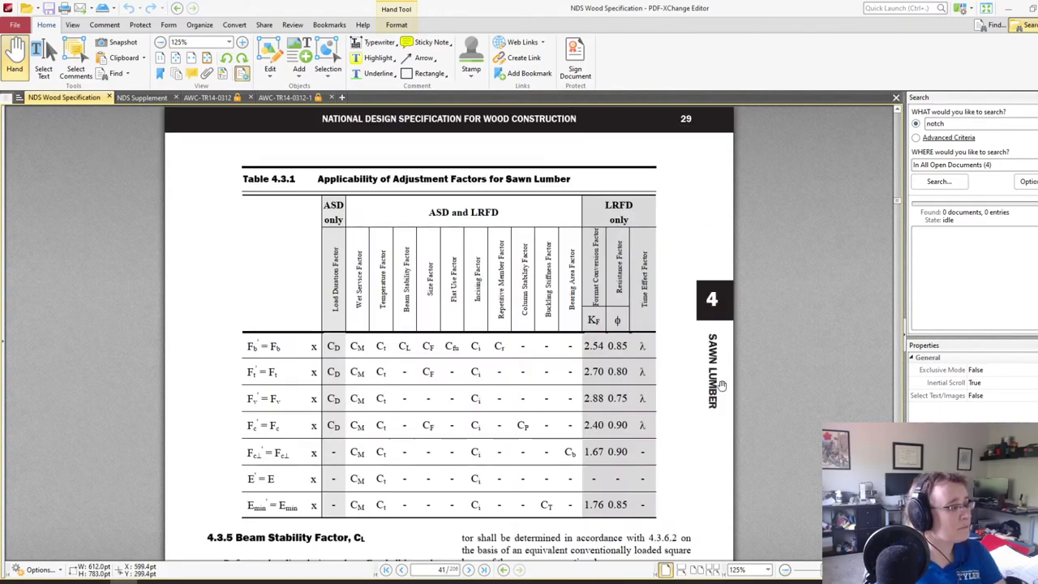
pyautogui.scroll(-1, 724, 386)
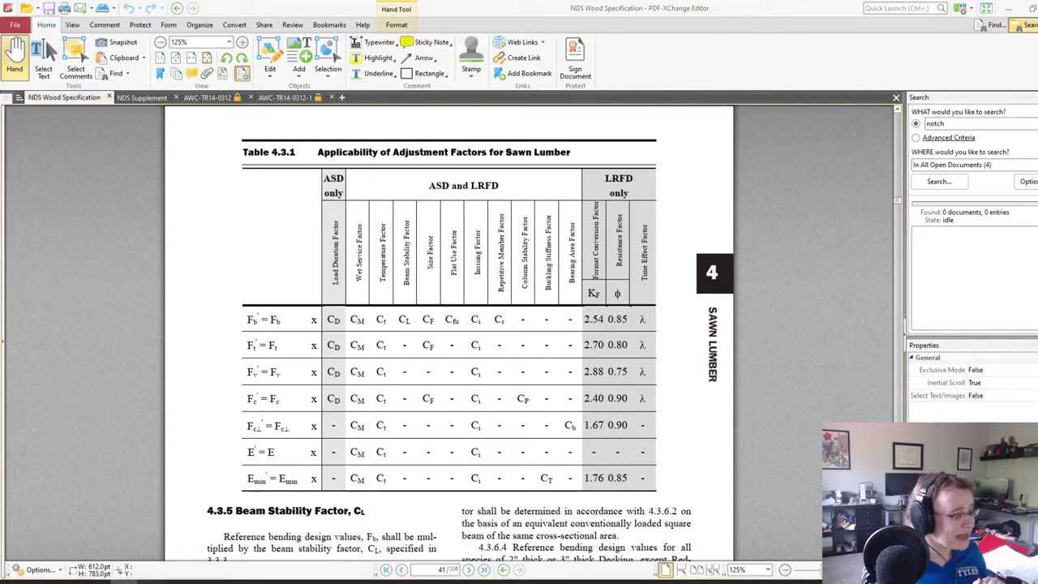
# Step: Return to SMath Studio and define F.bstar as equal to F.b beside the "Modified Reference Bending Stress:" label
pyautogui.hotkey('alt', 'Tab')
pyautogui.scroll(-3, 620, 395)
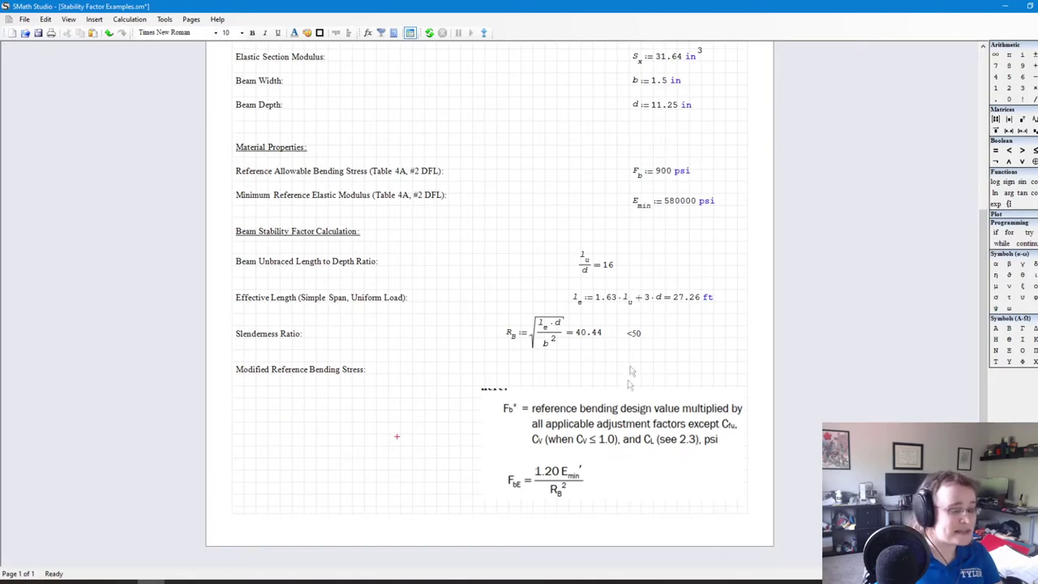
pyautogui.click(613, 388)
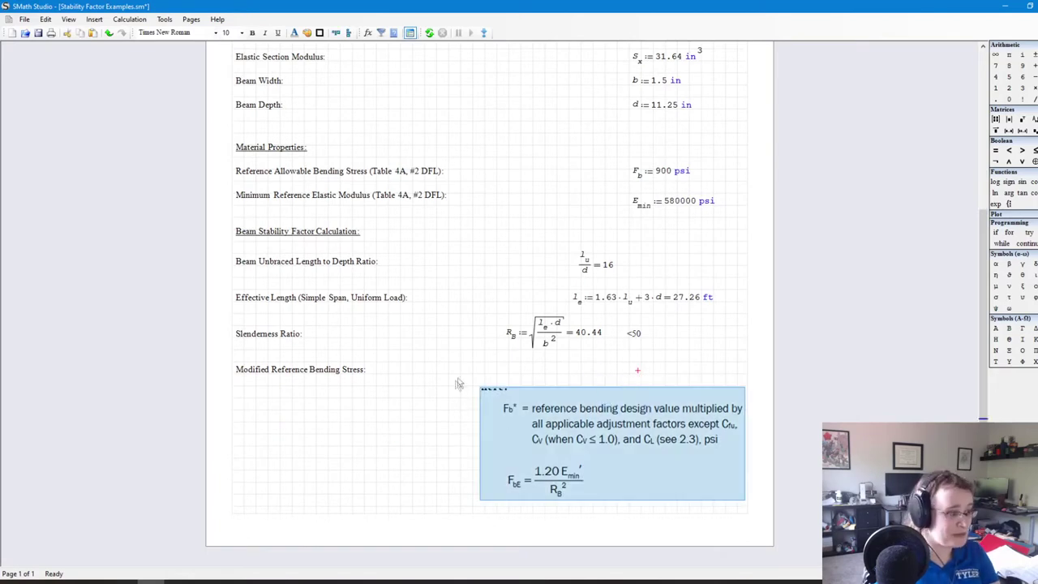
pyautogui.click(492, 369)
pyautogui.write('Fb')
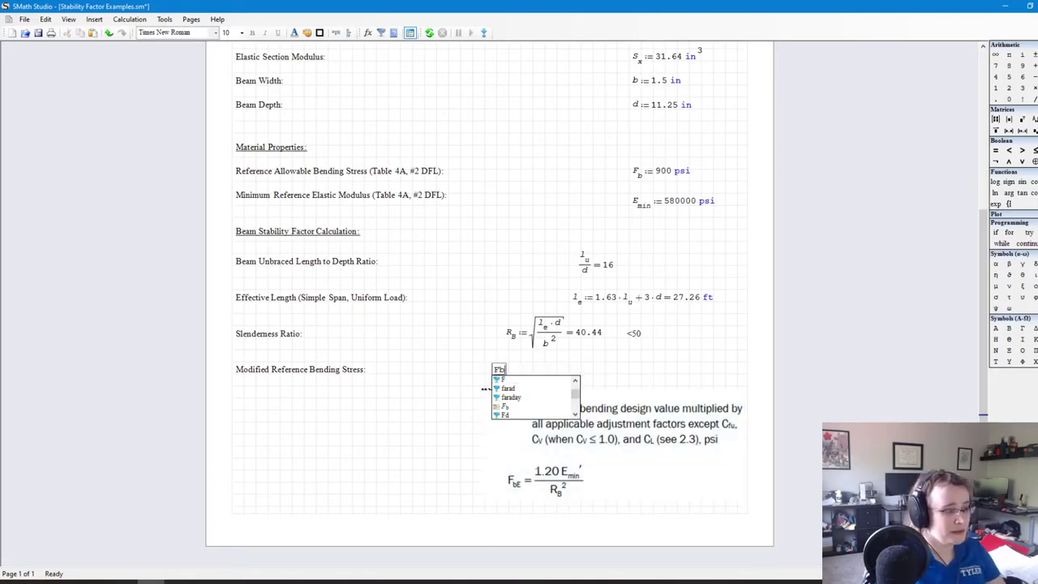
pyautogui.press('Down')
pyautogui.press('Down')
pyautogui.press('Down')
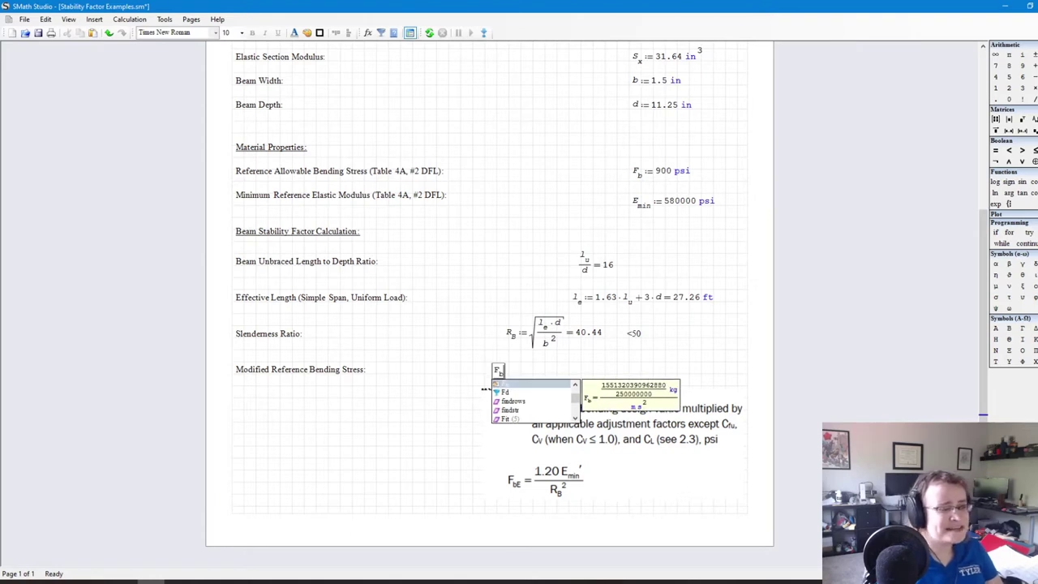
pyautogui.write('star')
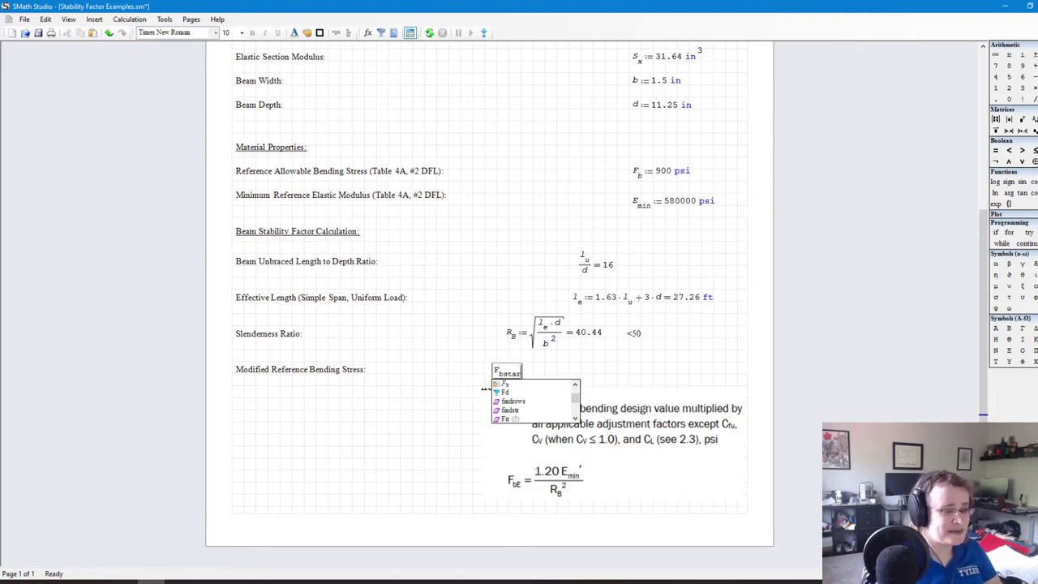
pyautogui.write(' := ')
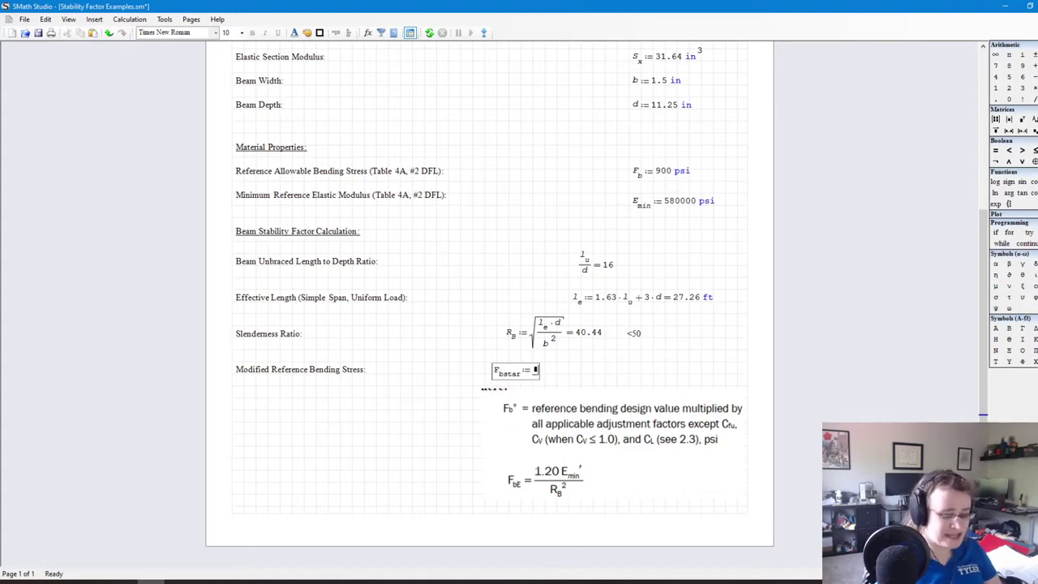
pyautogui.write('F')
pyautogui.press('Down')
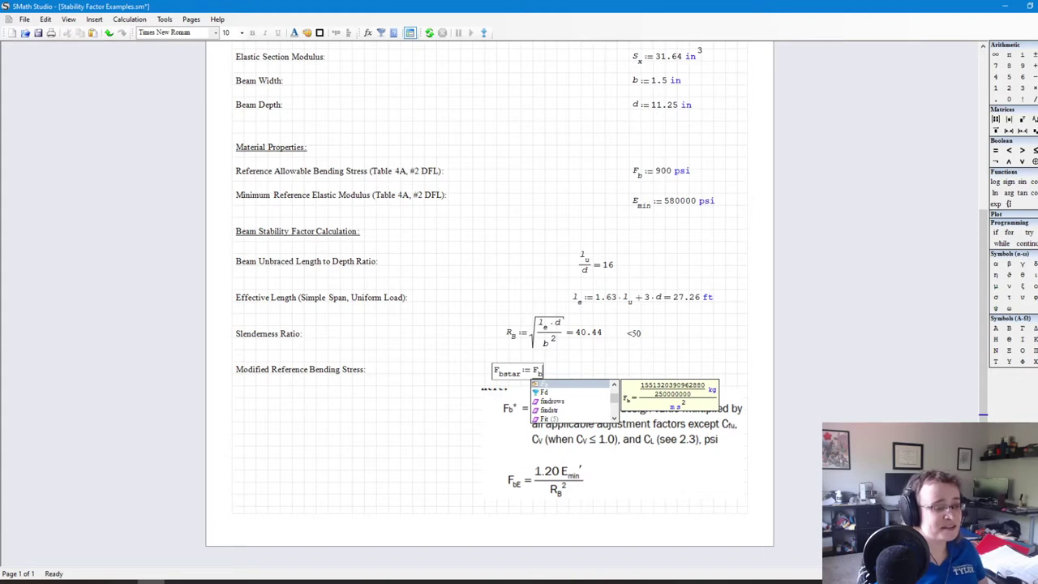
# Step: Evaluate the F.bstar definition and display its result in psi
pyautogui.write('= 6.205281564·10^6 Pa')
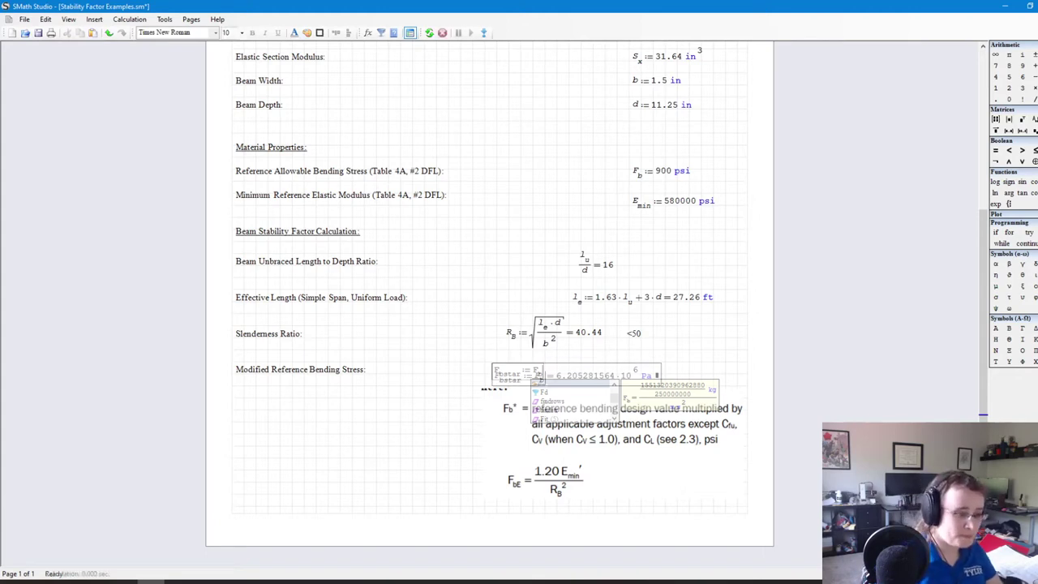
pyautogui.press('BackSpace')
pyautogui.press('BackSpace')
pyautogui.write('psi')
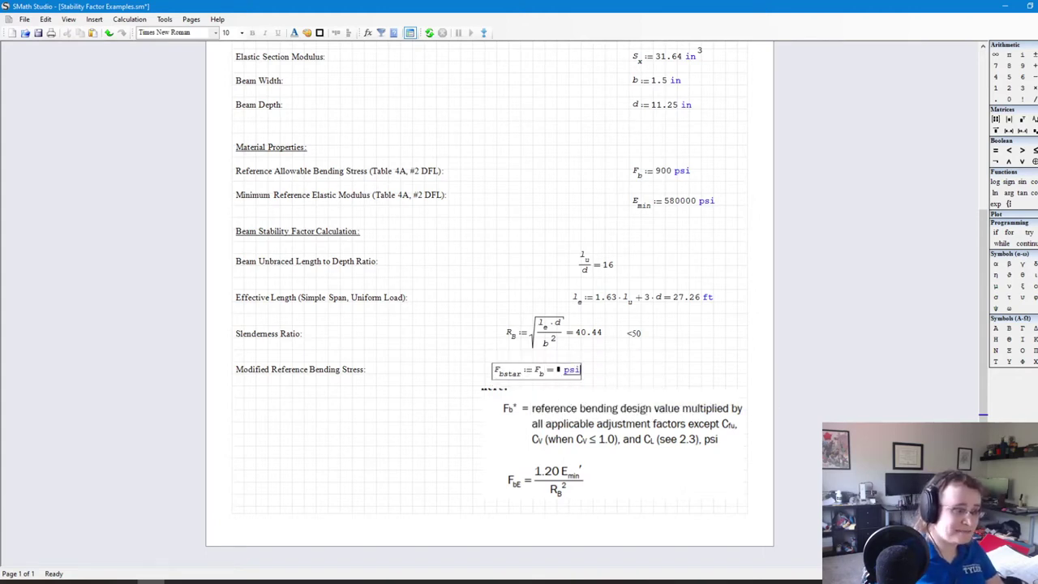
pyautogui.press('Return')
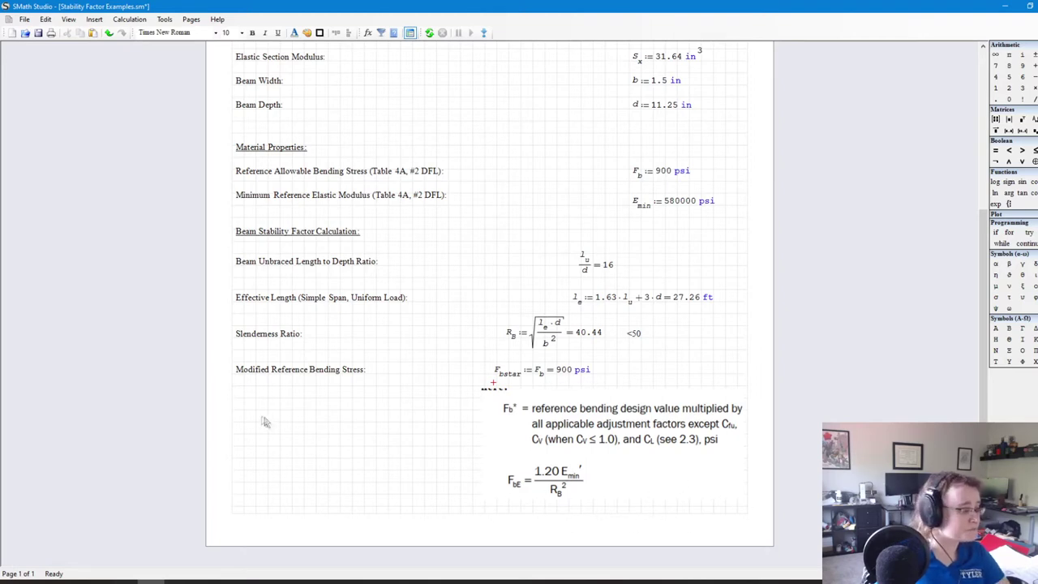
# Step: Add the text label "Modified Bending Stress" below the "Modified Reference Bending Stress:" row
pyautogui.press('"')
pyautogui.write('Fbs')
pyautogui.press('BackSpace')
pyautogui.press('BackSpace')
pyautogui.press('BackSpace')
pyautogui.press('BackSpace')
pyautogui.press('BackSpace')
pyautogui.press('"')
pyautogui.write('Modified Bnedi')
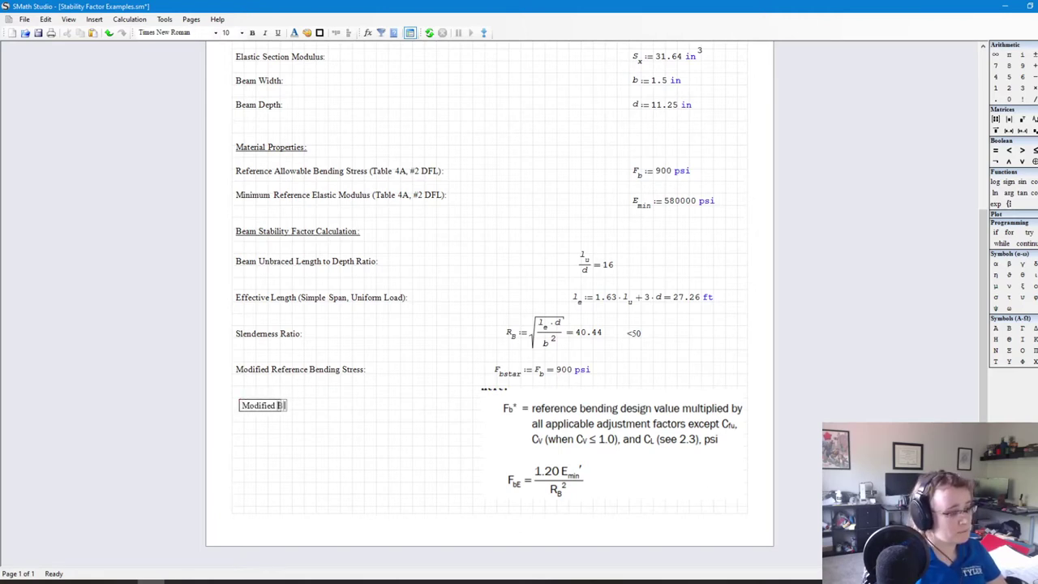
pyautogui.press('BackSpace')
pyautogui.press('BackSpace')
pyautogui.press('BackSpace')
pyautogui.write('ied Bening')
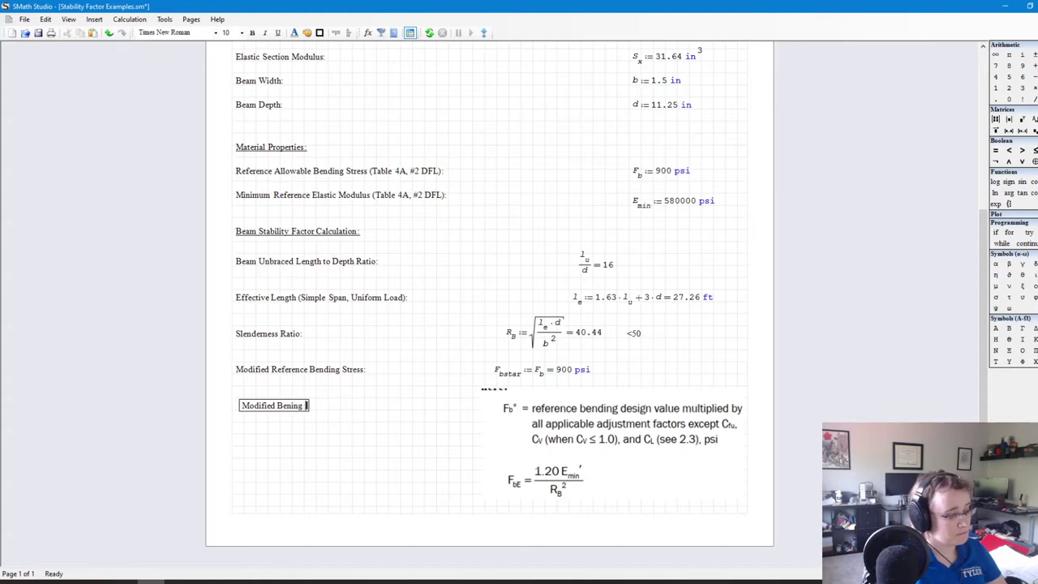
pyautogui.write('ding Stre')
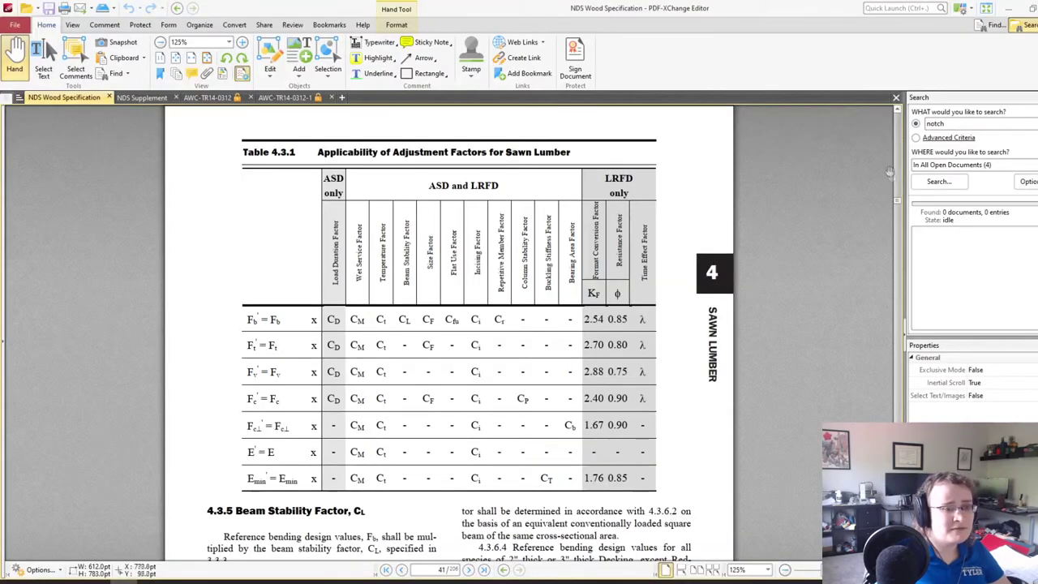
# Step: In PDF-XChange Editor, review the NDS symbol notation list and the beam stability factor provisions for Fb* and FbE
pyautogui.moveTo(898, 219); pyautogui.dragTo(929, 156)
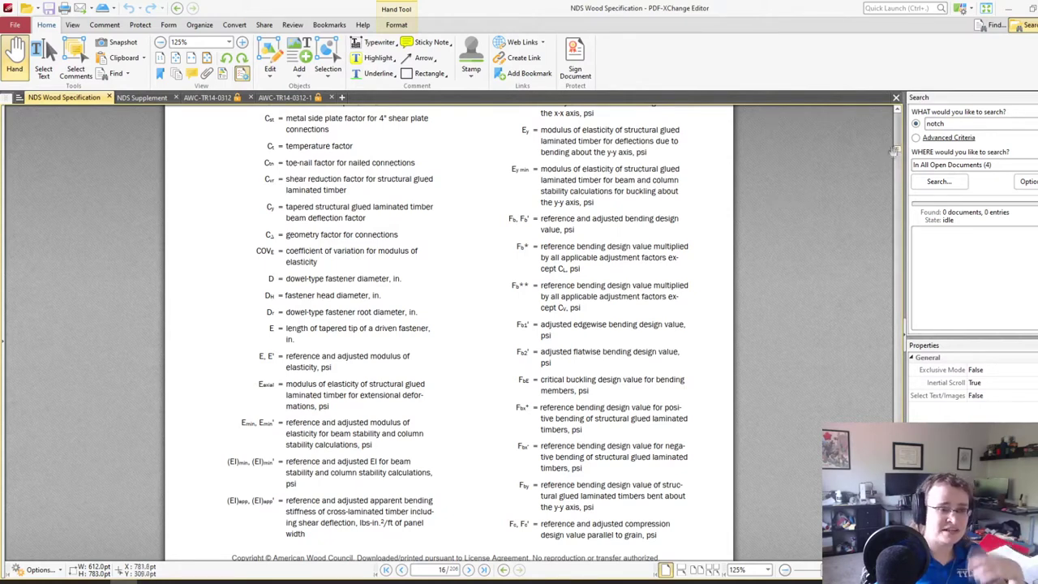
pyautogui.moveTo(898, 154); pyautogui.dragTo(908, 199)
pyautogui.scroll(-3, 632, 394)
pyautogui.scroll(10, 720, 338)
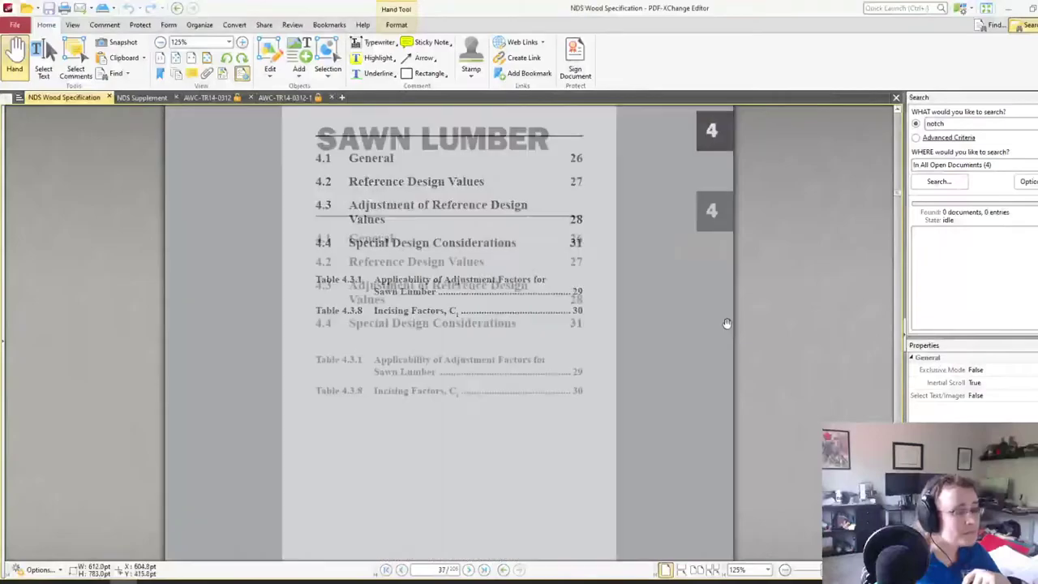
pyautogui.scroll(20, 720, 338)
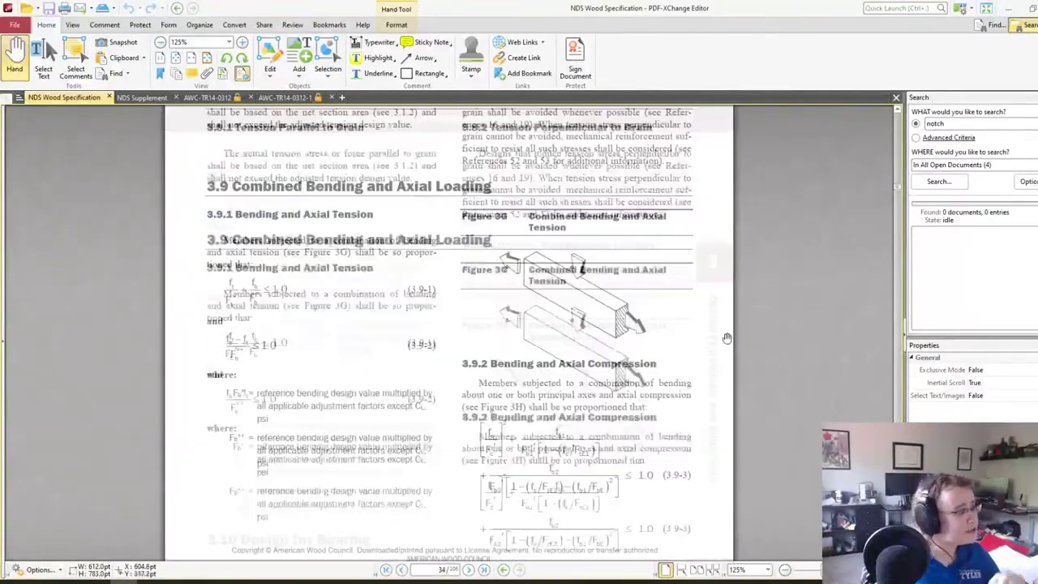
pyautogui.scroll(20, 687, 386)
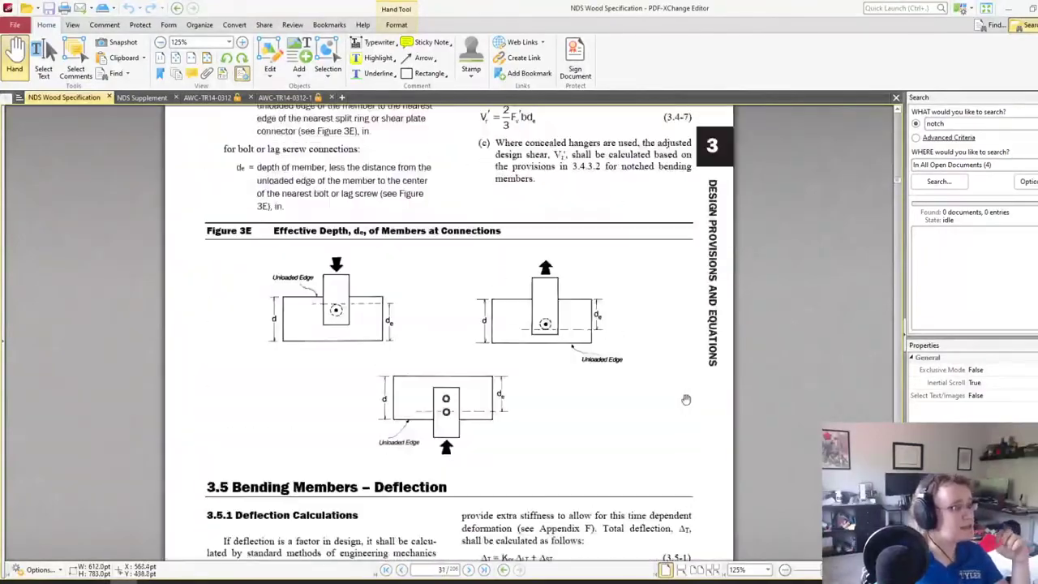
pyautogui.scroll(20, 681, 394)
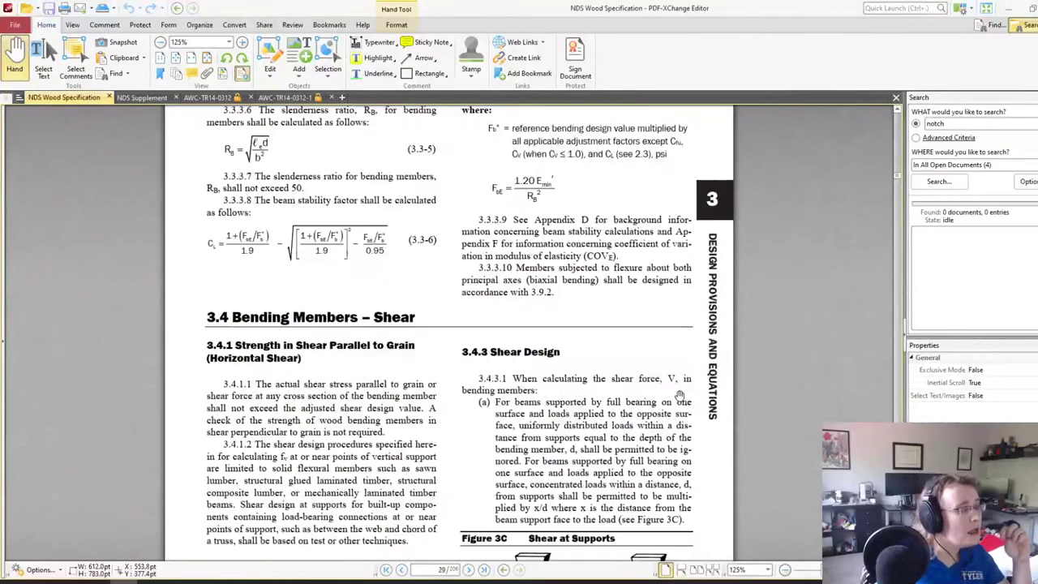
pyautogui.scroll(-10, 679, 395)
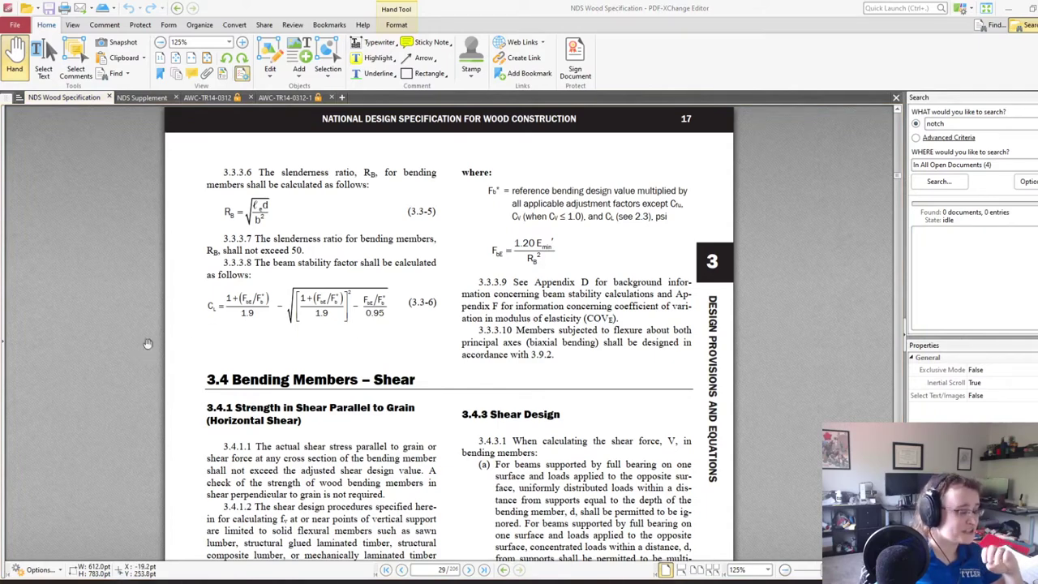
# Step: Check the new label in SMath Studio, and go back to the NDS notation list in PDF-XChange Editor to look up FbE
pyautogui.hotkey('alt', 'Tab')
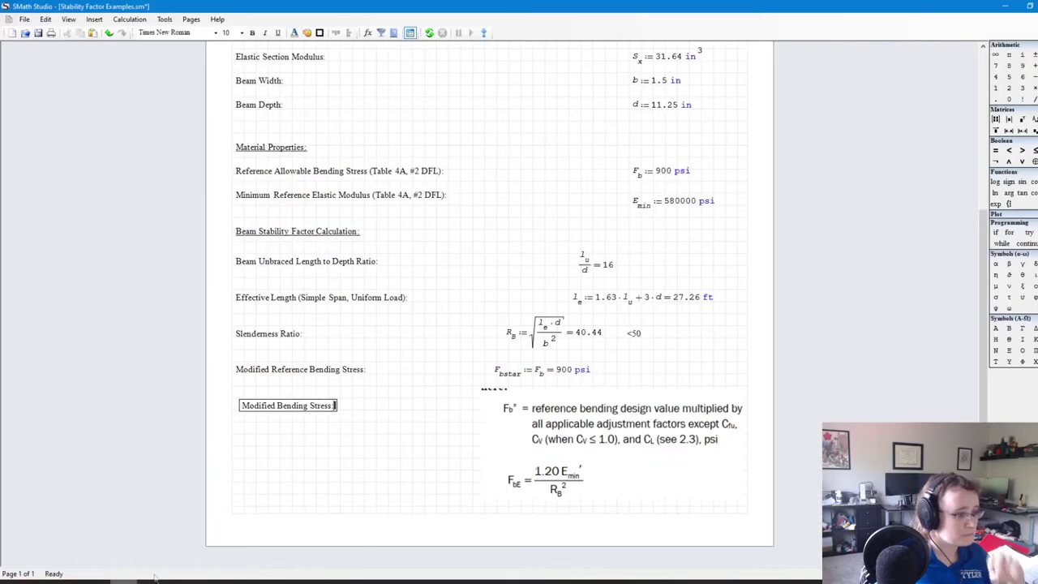
pyautogui.hotkey('alt', 'Tab')
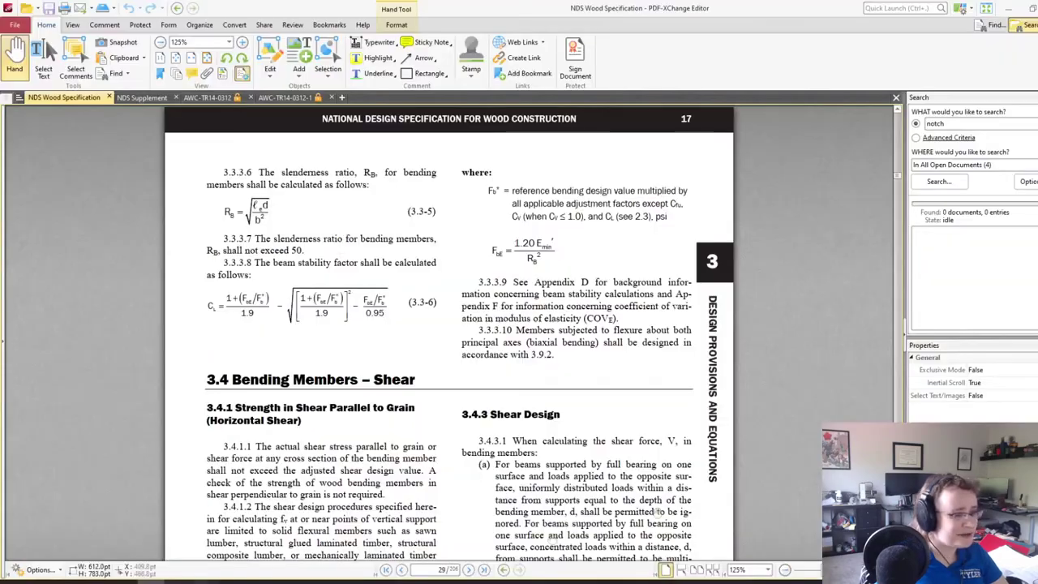
pyautogui.moveTo(900, 177); pyautogui.dragTo(898, 161)
pyautogui.scroll(10, 644, 272)
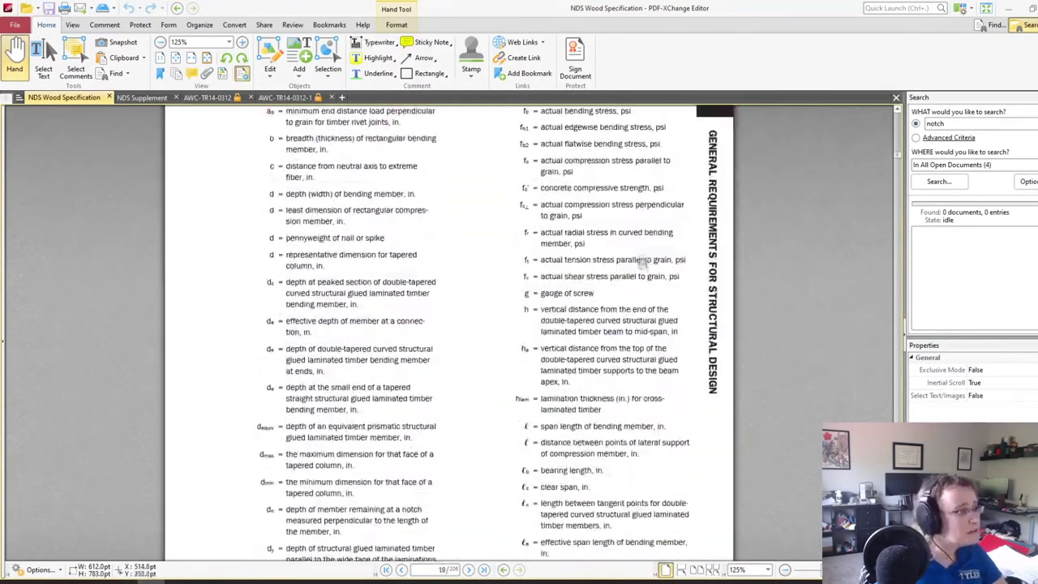
pyautogui.scroll(5, 612, 308)
pyautogui.scroll(3, 480, 281)
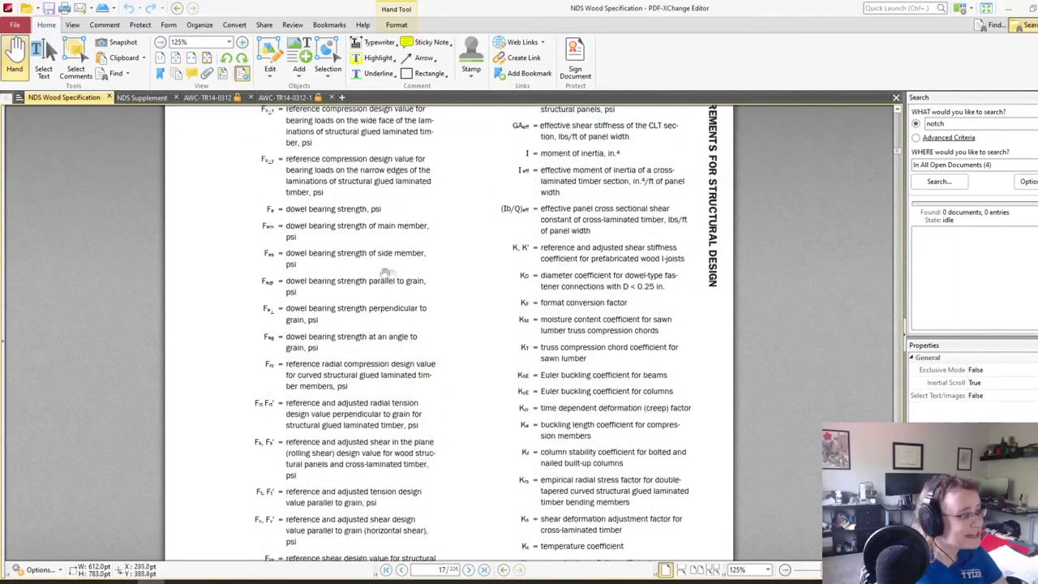
pyautogui.scroll(2, 381, 274)
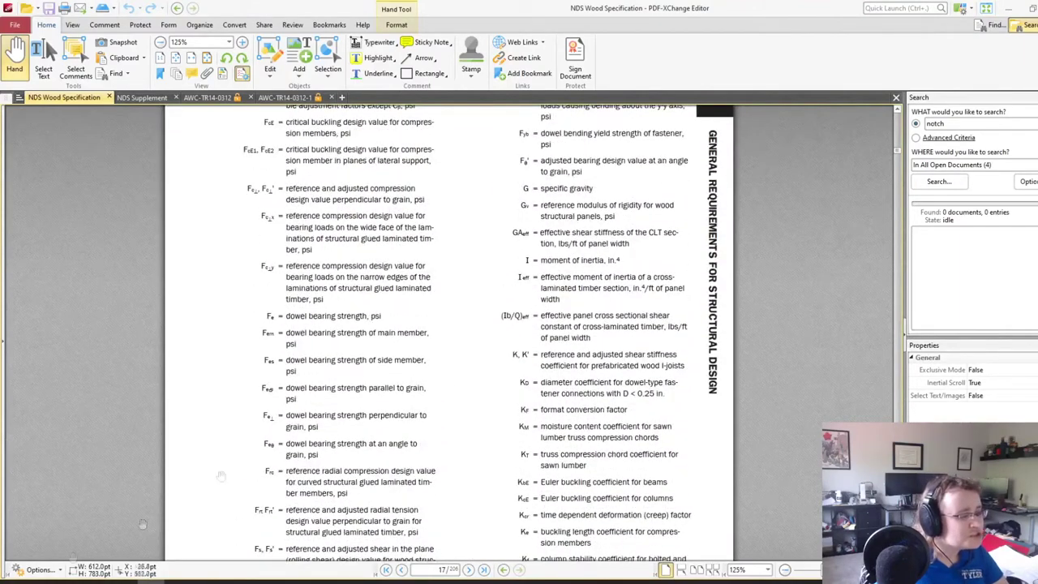
pyautogui.scroll(2, 231, 389)
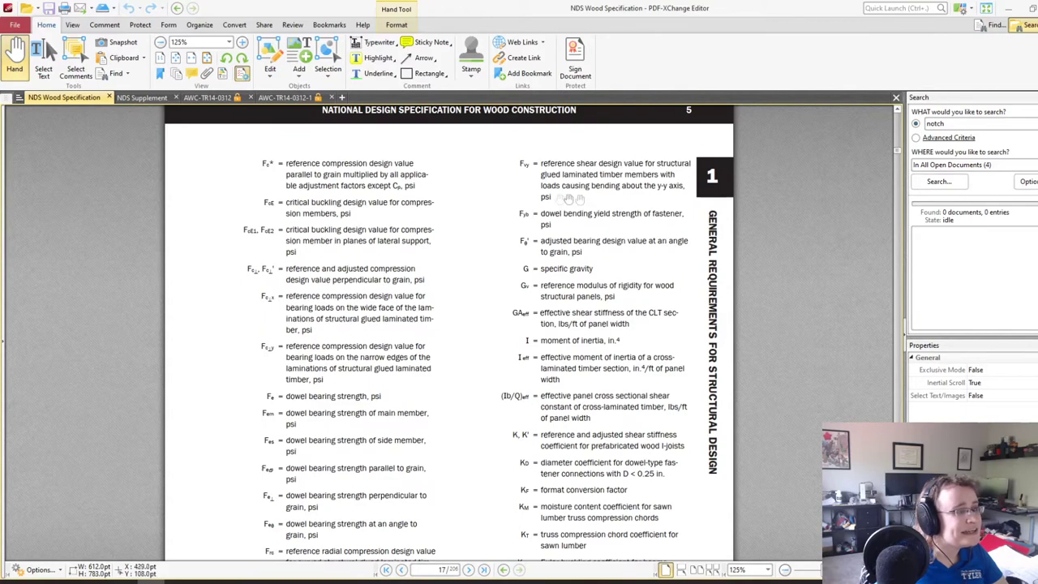
pyautogui.scroll(10, 293, 239)
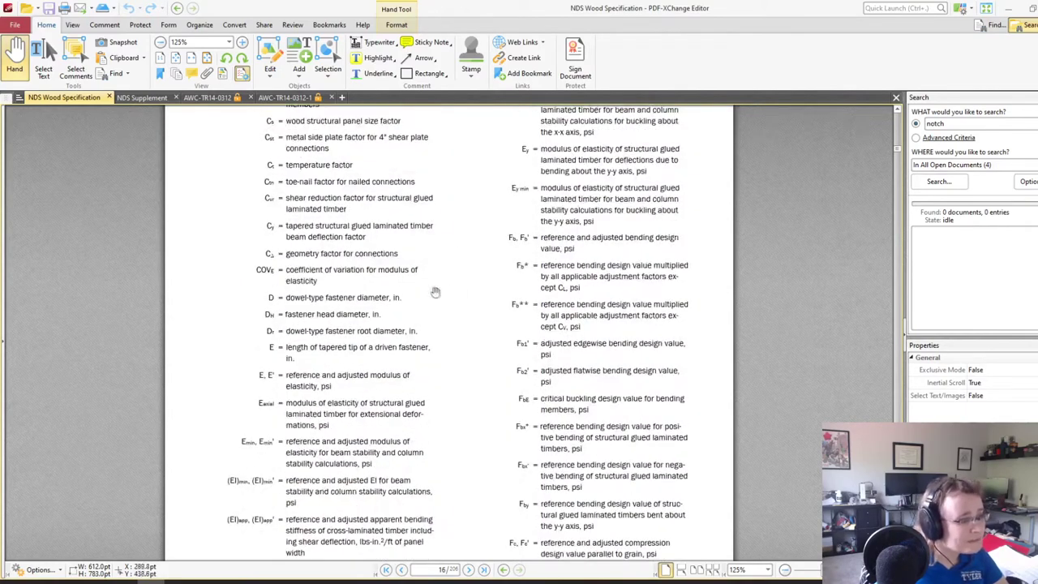
pyautogui.scroll(-1, 568, 300)
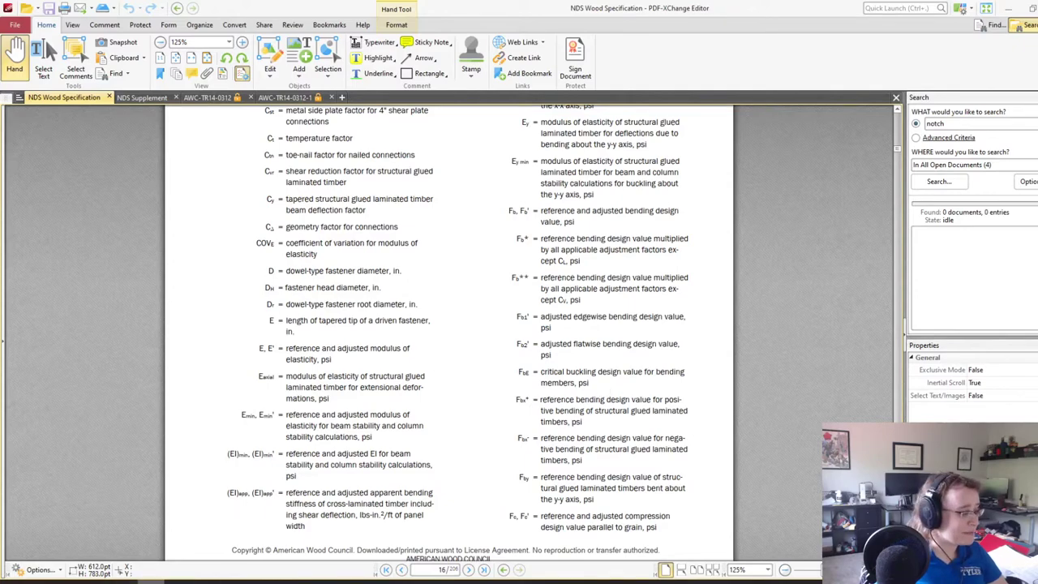
# Step: Back in SMath Studio, replace the label below "Modified Reference Bending Stress:" with "Critical Buckling Stress for Bending Members:"
pyautogui.click(257, 580)
pyautogui.press('BackSpace')
pyautogui.press('BackSpace')
pyautogui.press('BackSpace')
pyautogui.press('BackSpace')
pyautogui.press('BackSpace')
pyautogui.press('BackSpace')
pyautogui.press('BackSpace')
pyautogui.press('BackSpace')
pyautogui.press('BackSpace')
pyautogui.press('BackSpace')
pyautogui.press('BackSpace')
pyautogui.press('BackSpace')
pyautogui.press('BackSpace')
pyautogui.press('BackSpace')
pyautogui.press('BackSpace')
pyautogui.press('BackSpace')
pyautogui.press('BackSpace')
pyautogui.press('BackSpace')
pyautogui.press('BackSpace')
pyautogui.press('BackSpace')
pyautogui.write('Critical Buckling Stress fo')
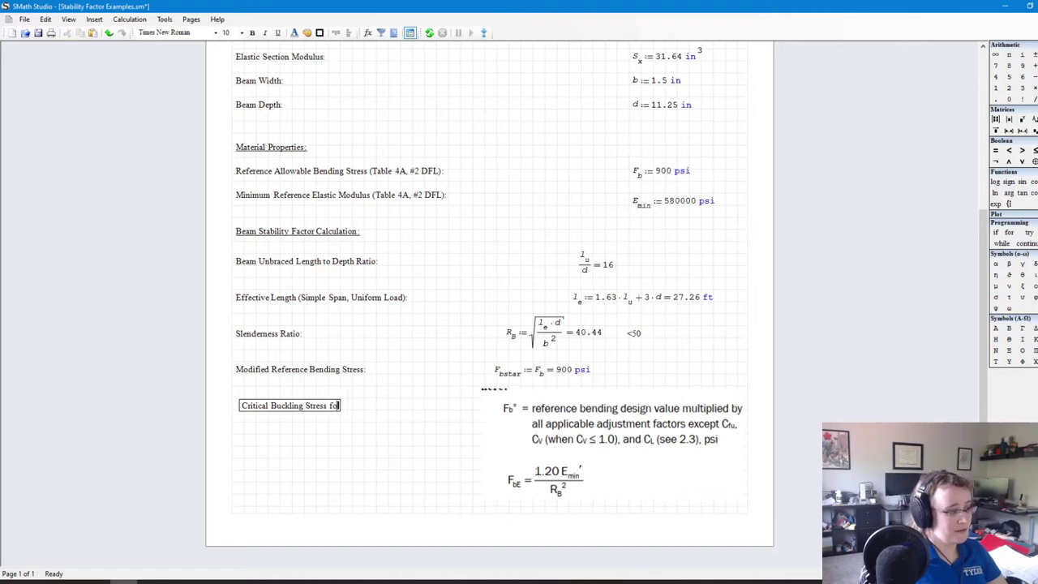
pyautogui.write('eninng ')
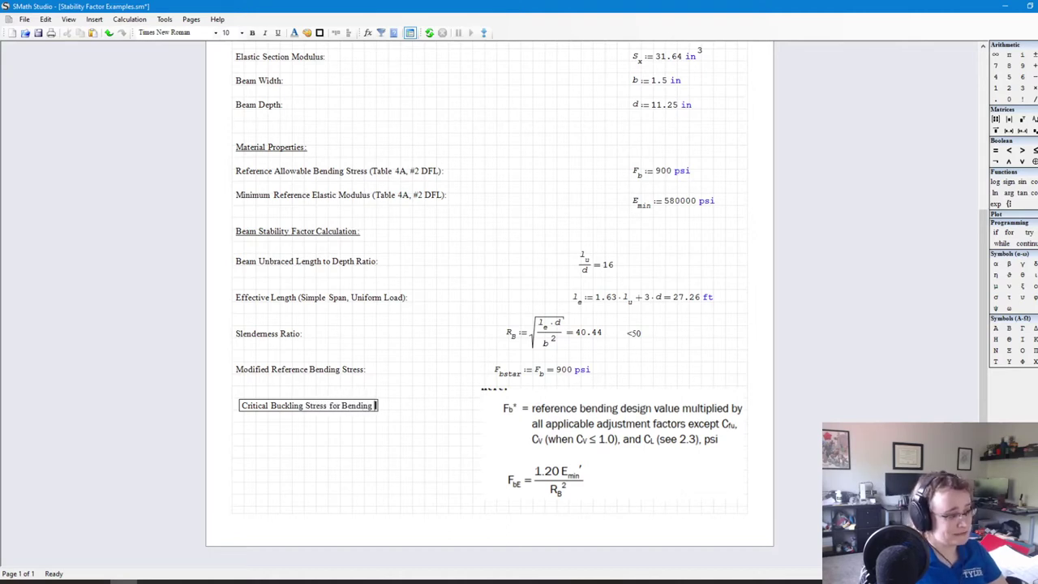
pyautogui.write('Members:')
# Step: Move the pasted Fb* and FbE reference image down onto the second page, clear of the critical buckling stress row
pyautogui.click(692, 385)
pyautogui.moveTo(631, 438); pyautogui.dragTo(456, 480)
pyautogui.scroll(-3, 443, 472)
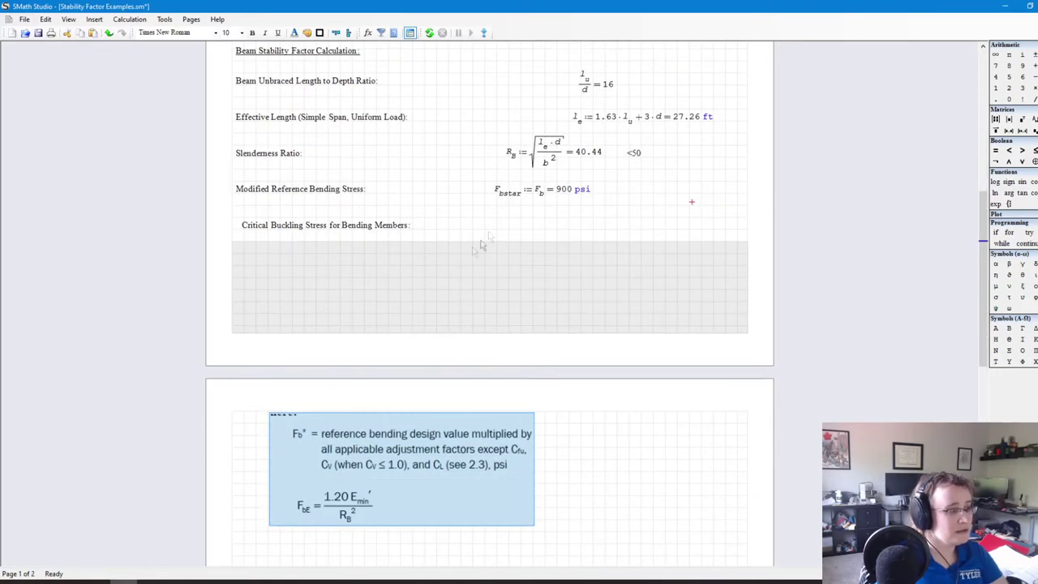
# Step: Start the definition of F.bE beside the critical buckling stress label, with 1.20 multiplied by an empty factor
pyautogui.click(495, 225)
pyautogui.write('F')
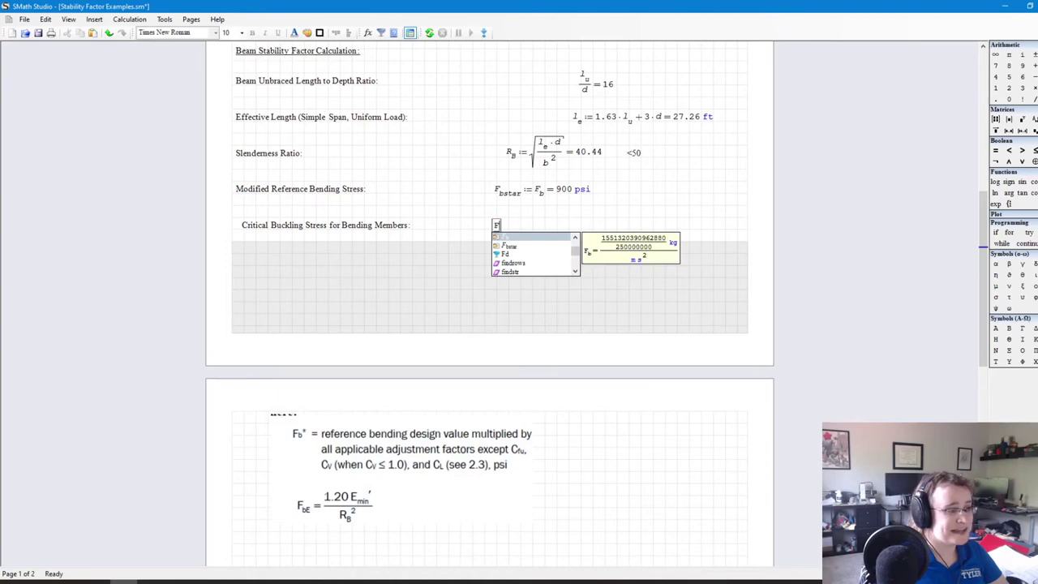
pyautogui.write('.bE:')
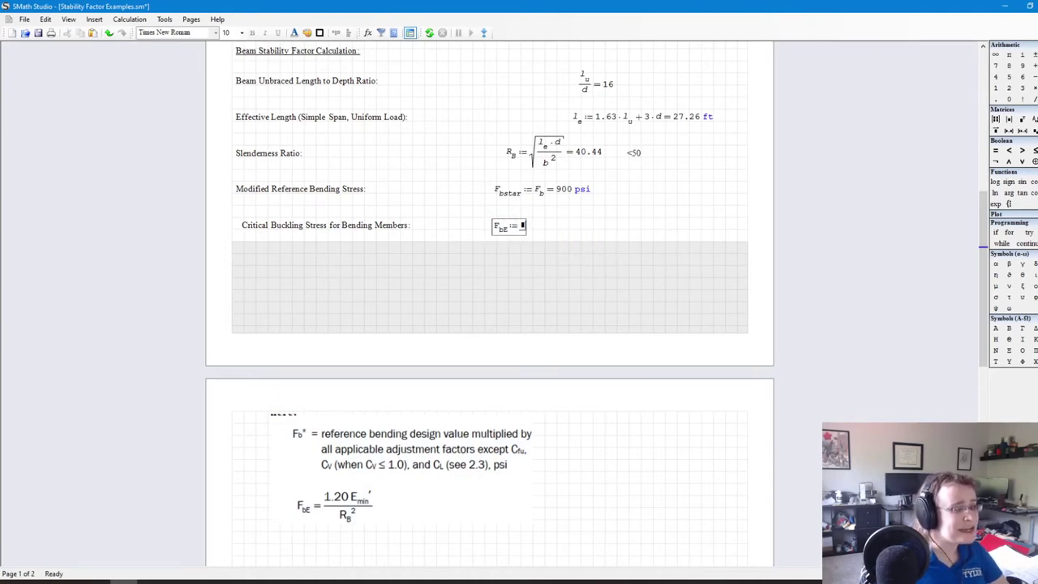
pyautogui.write('1.20*')
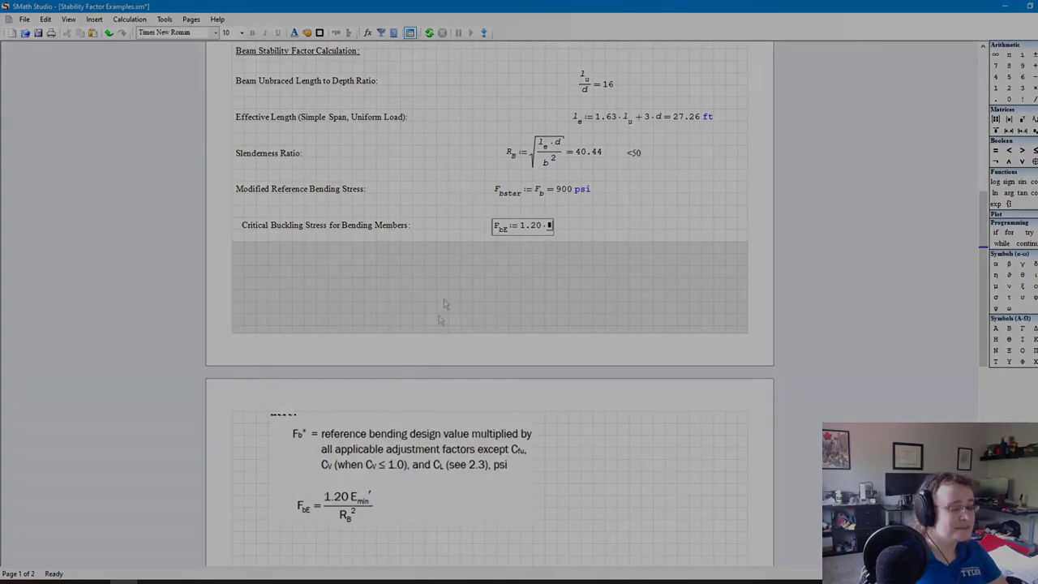
pyautogui.scroll(1, 572, 539)
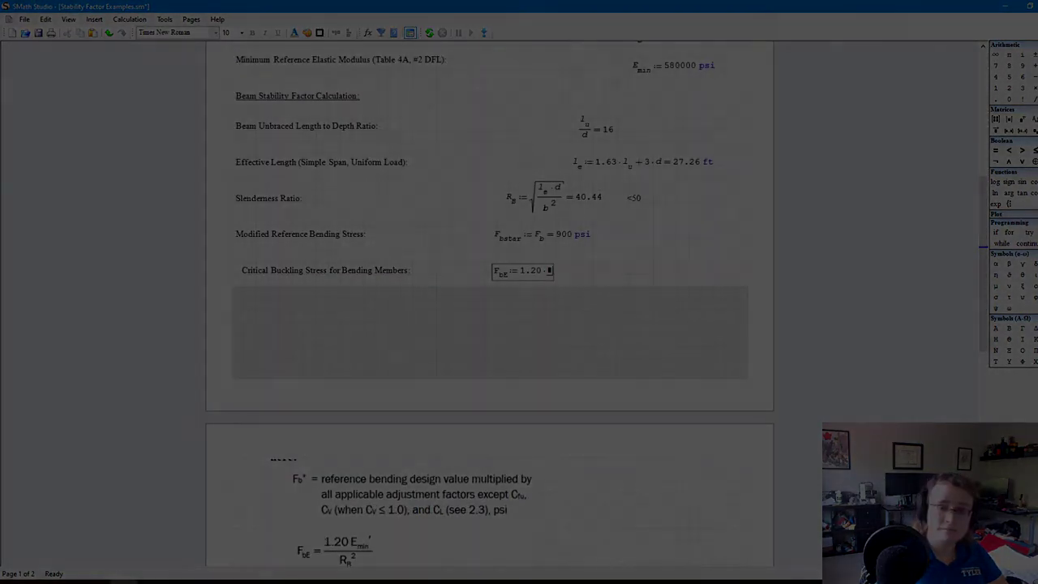
pyautogui.scroll(-1, 572, 539)
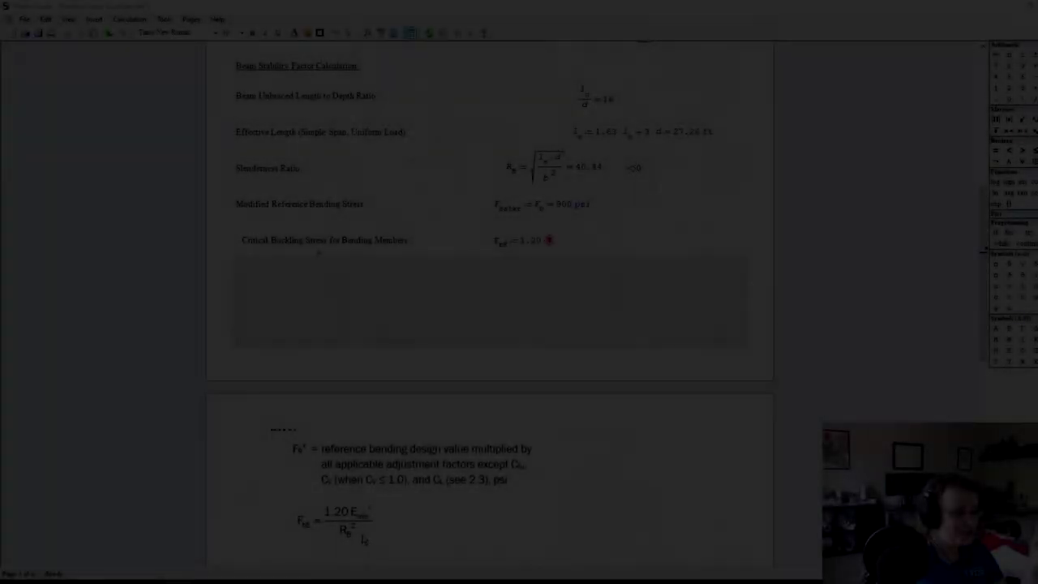
# Step: Insert blank rows above the critical buckling stress row and add the label "Adjusted Minimum Elastic Modulus:" there, wrapped onto two lines
pyautogui.scroll(4, 587, 403)
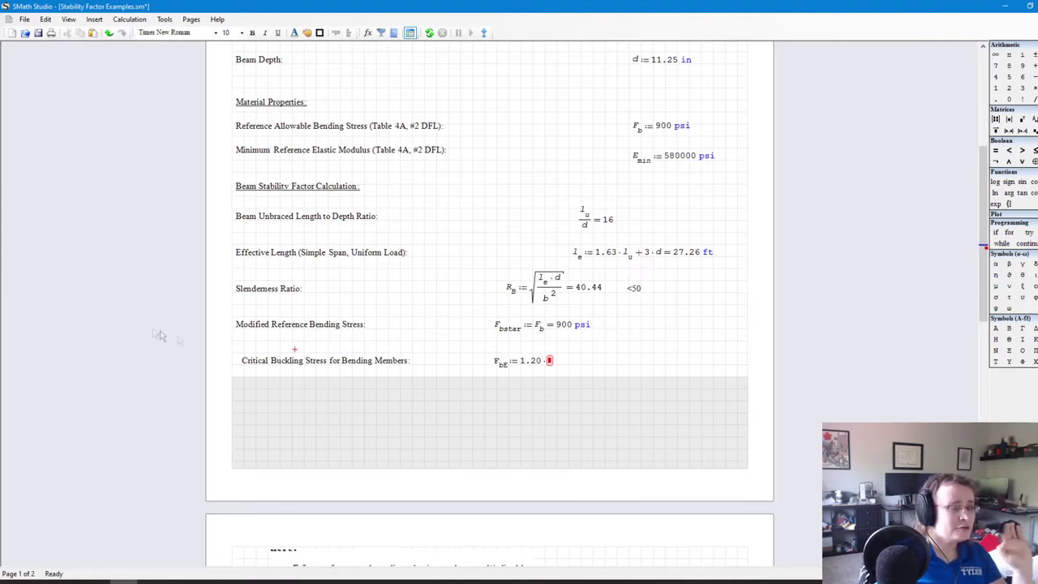
pyautogui.press('Return')
pyautogui.press('Return')
pyautogui.press('Return')
pyautogui.click(241, 363)
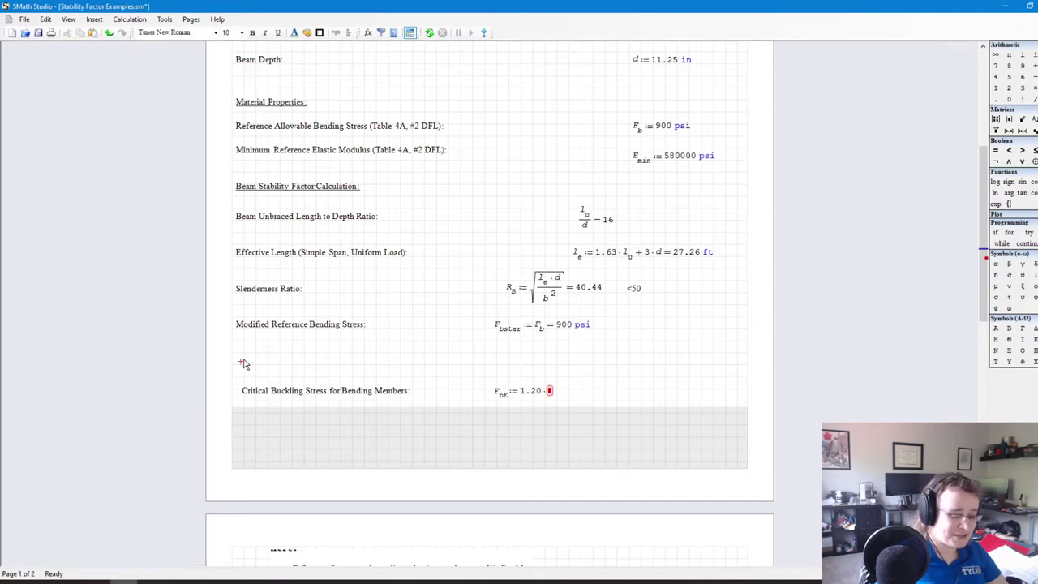
pyautogui.press('"')
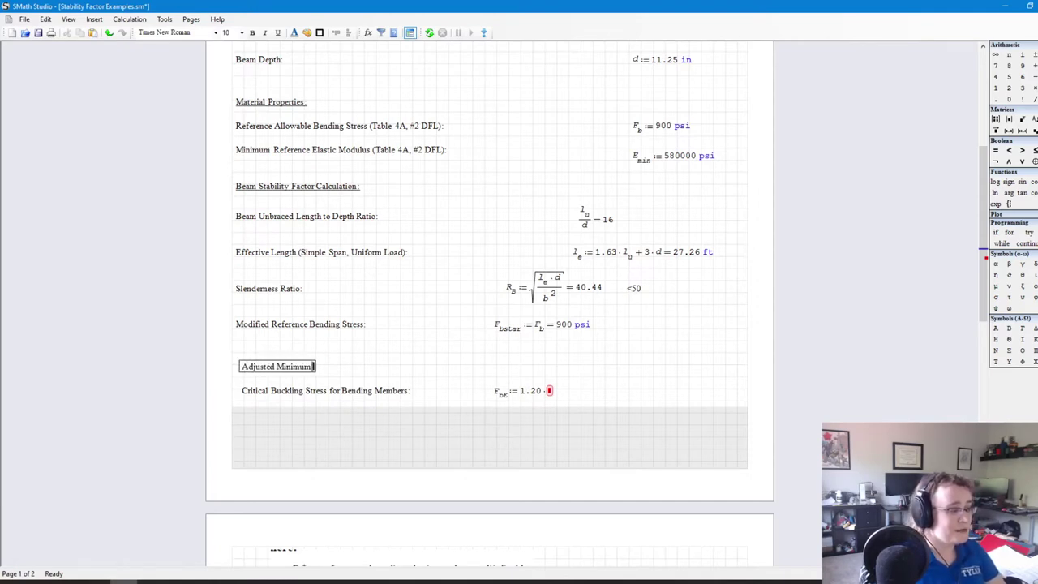
pyautogui.write('Adjusted Minimum Elastic Modulus:')
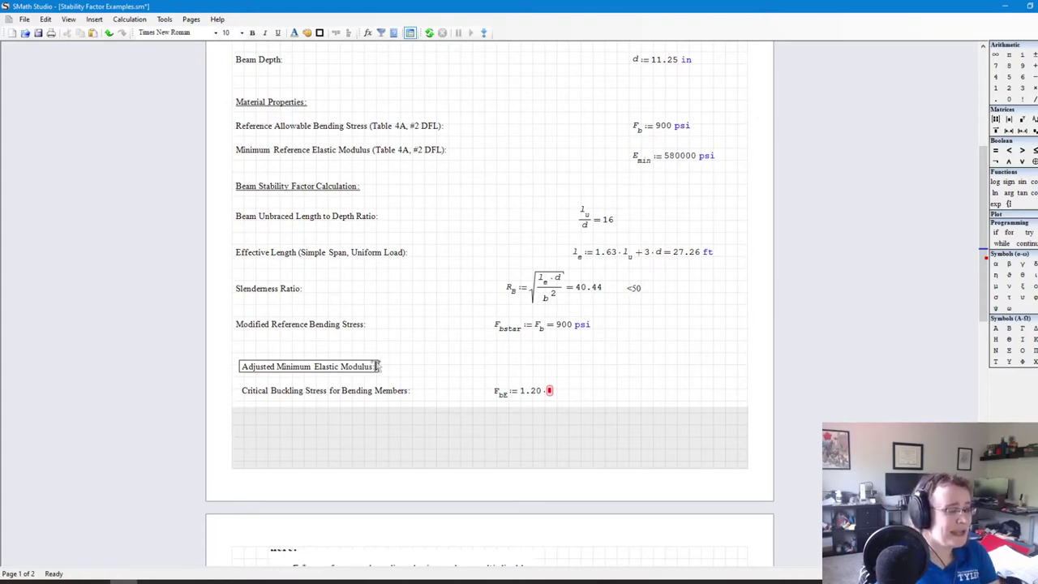
pyautogui.moveTo(376, 367); pyautogui.dragTo(355, 368)
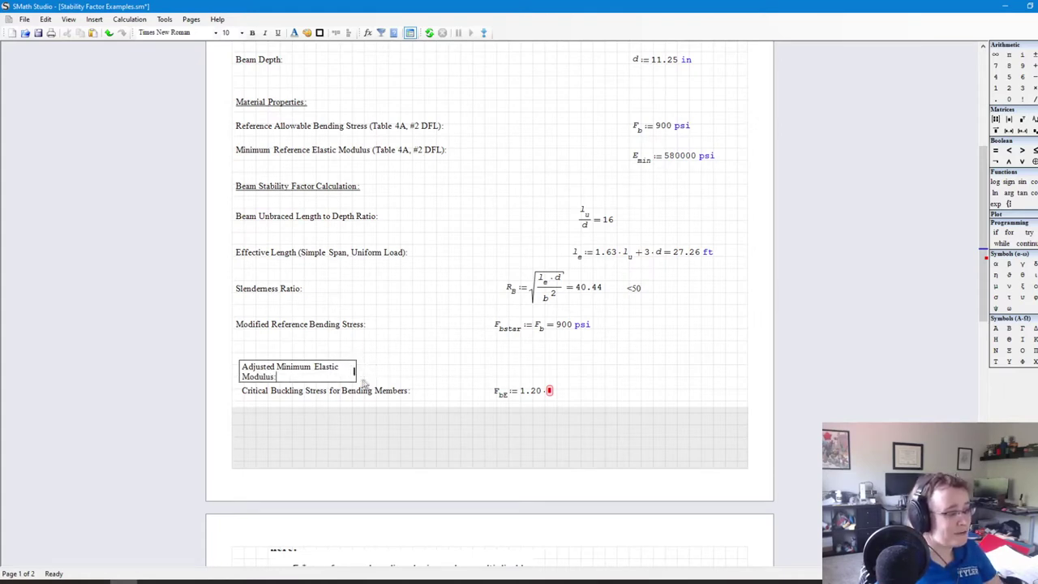
pyautogui.moveTo(348, 373); pyautogui.dragTo(349, 366)
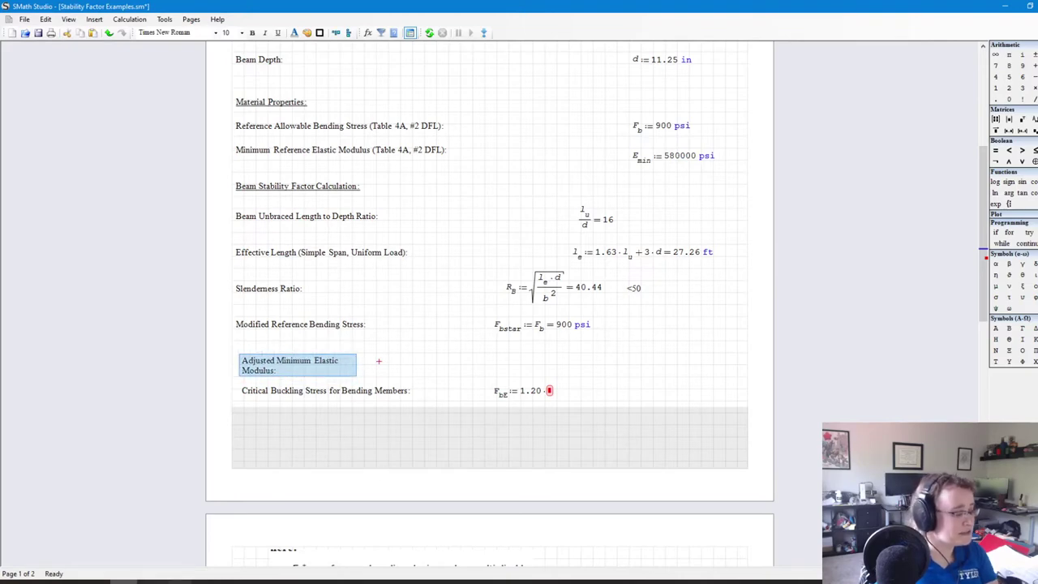
# Step: In PDF-XChange Editor, check in NDS Table 4.3.1 which adjustment factors apply to Emin for sawn lumber
pyautogui.hotkey('alt', 'Tab')
pyautogui.scroll(2, 252, 293)
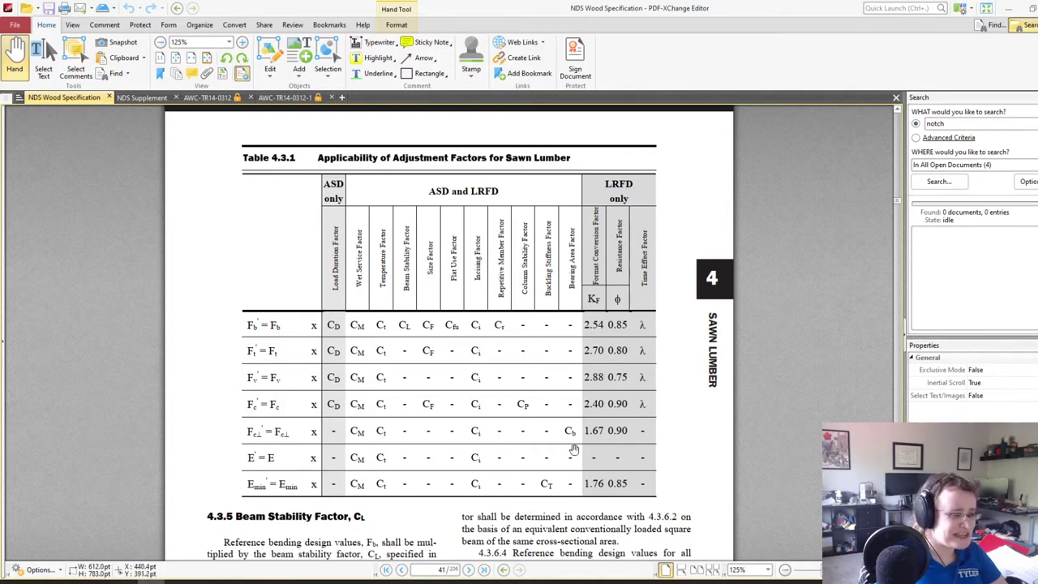
pyautogui.scroll(-1, 568, 454)
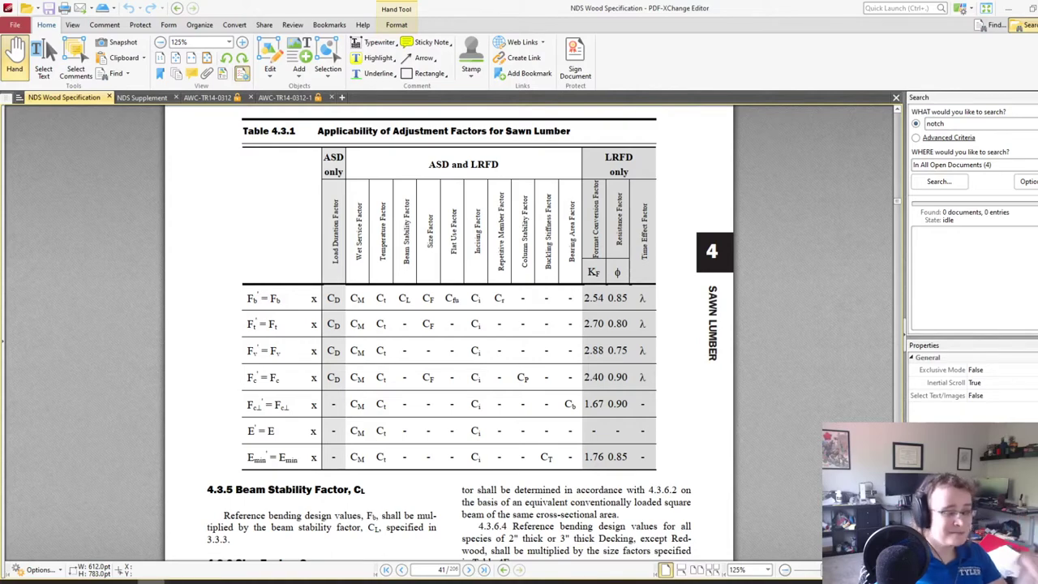
# Step: Back in SMath Studio, define E'.min as equal to E.min beside the adjusted minimum elastic modulus label
pyautogui.click(126, 544)
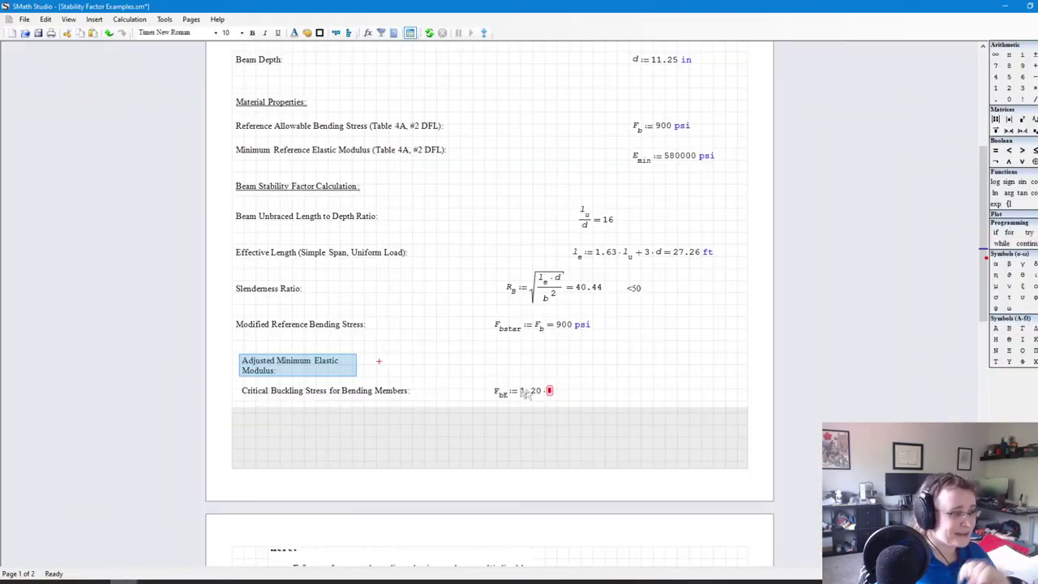
pyautogui.click(492, 355)
pyautogui.write('E')
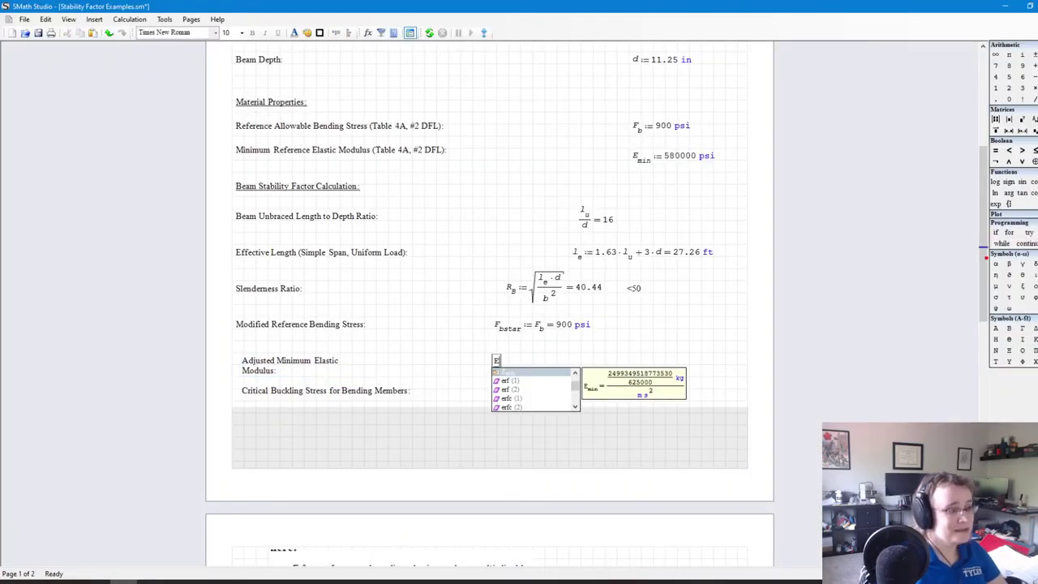
pyautogui.write("'")
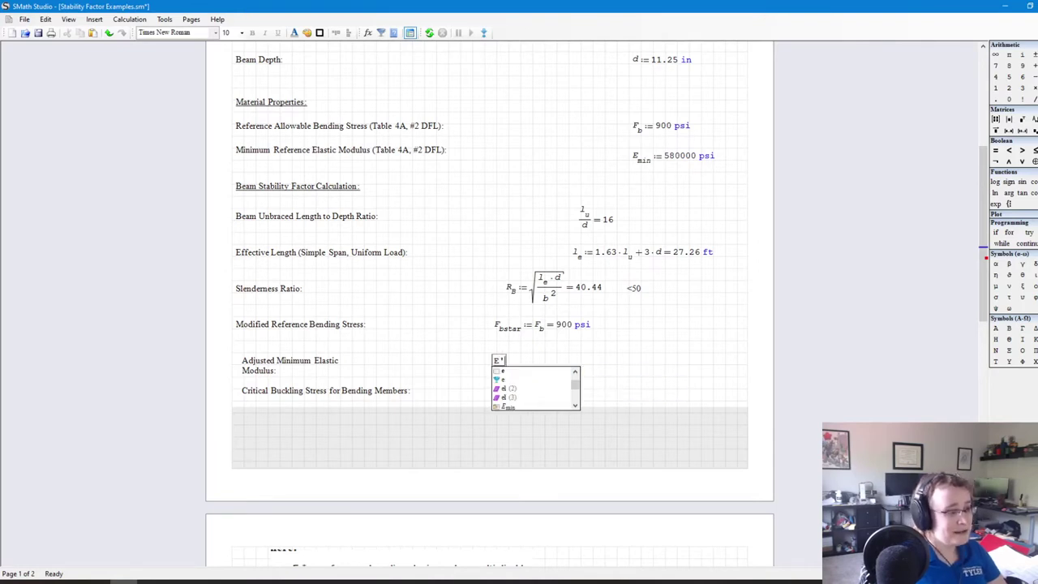
pyautogui.write('.min:=E.min')
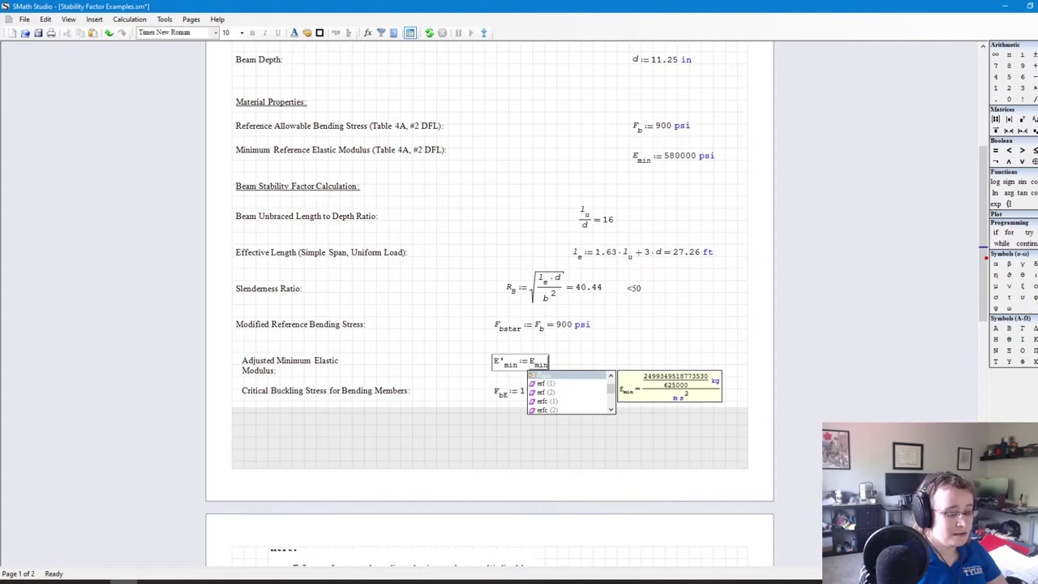
pyautogui.click(480, 403)
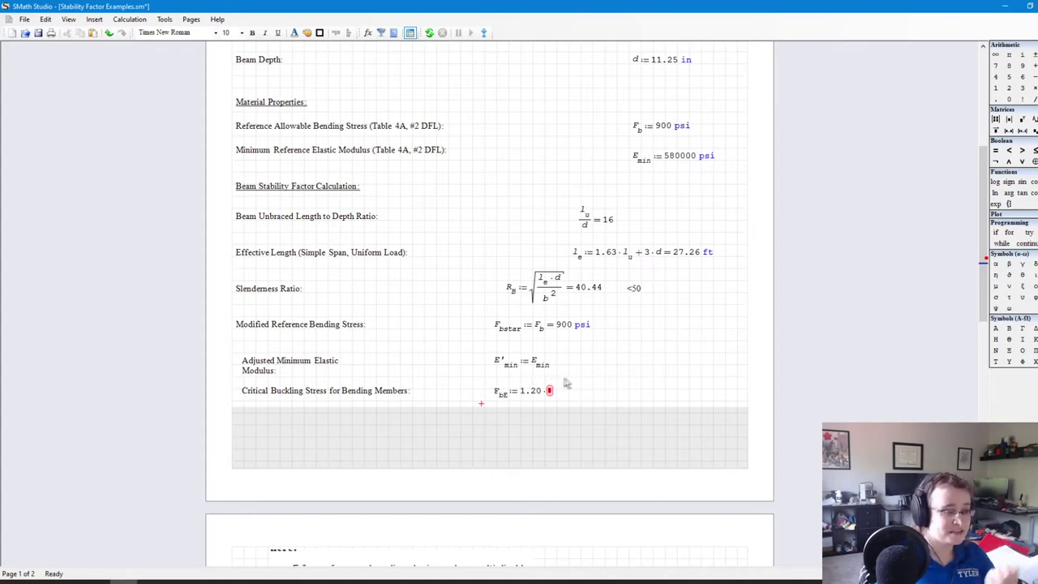
# Step: Complete the F.bE definition as 1.20 times E'.min divided by R.B squared, and evaluate it
pyautogui.scroll(-3, 459, 406)
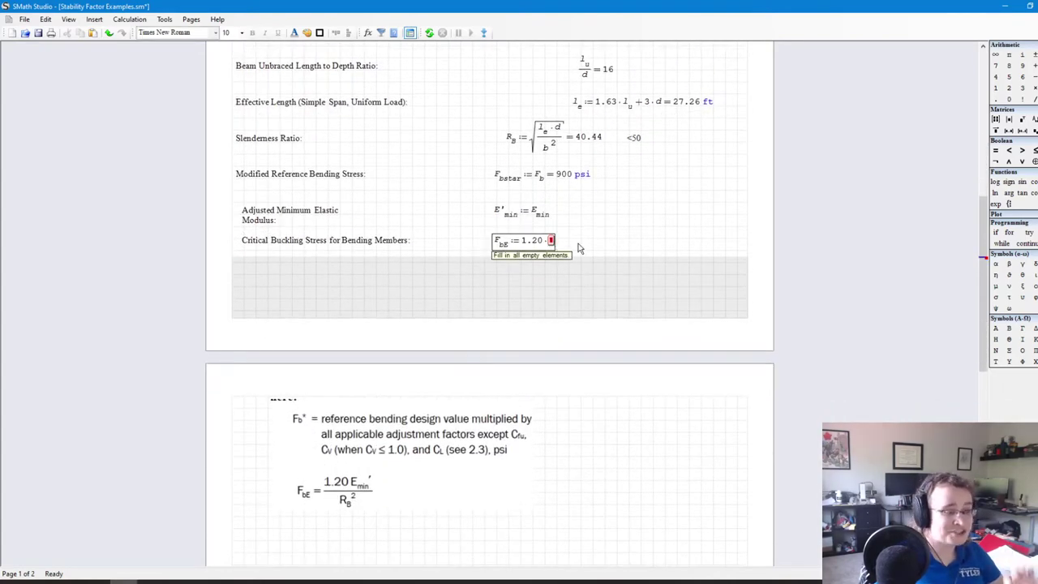
pyautogui.write('E')
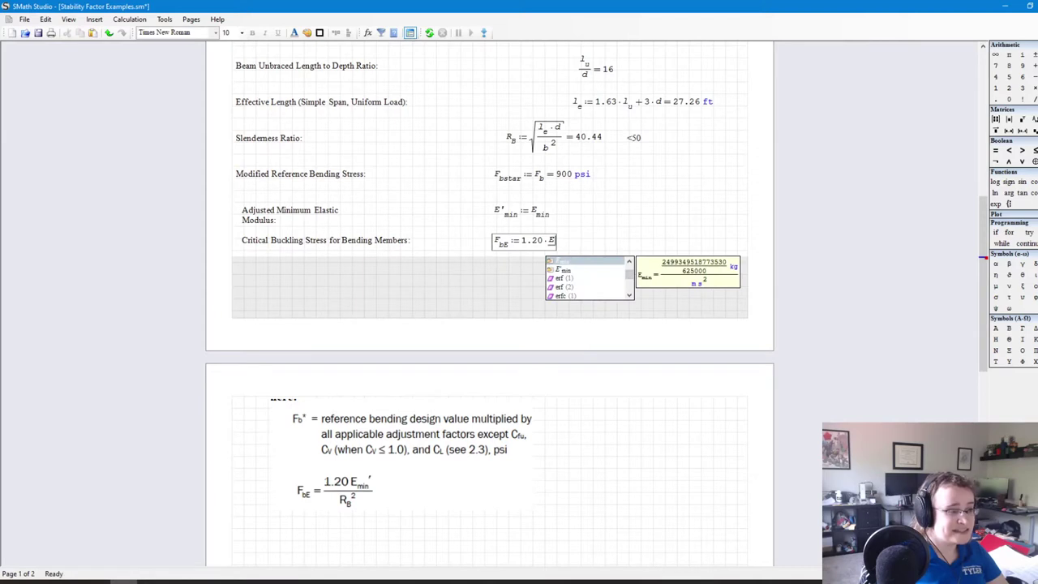
pyautogui.write("'")
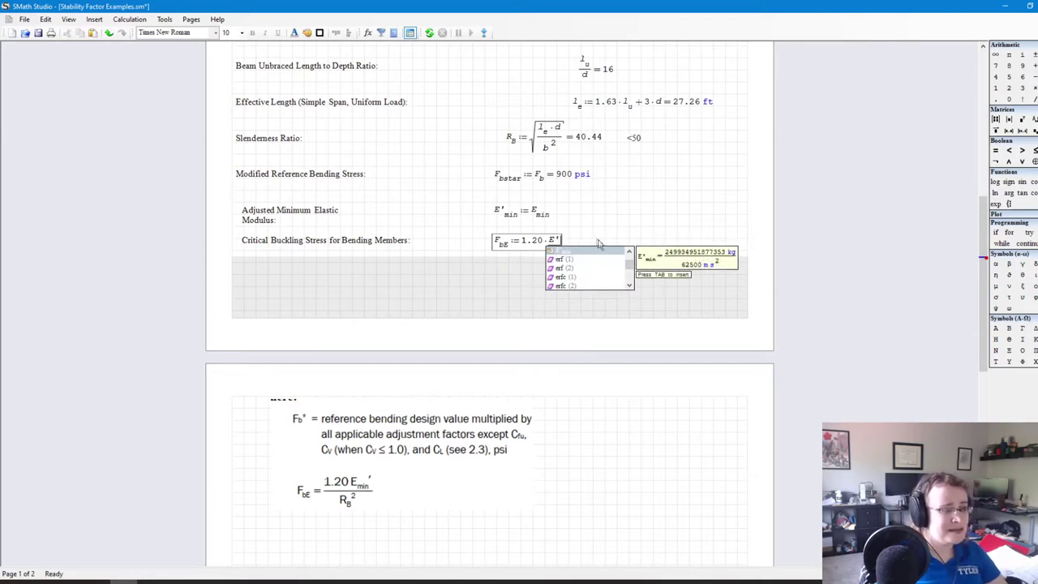
pyautogui.press('Tab')
pyautogui.press('space')
pyautogui.press('space')
pyautogui.write('/R')
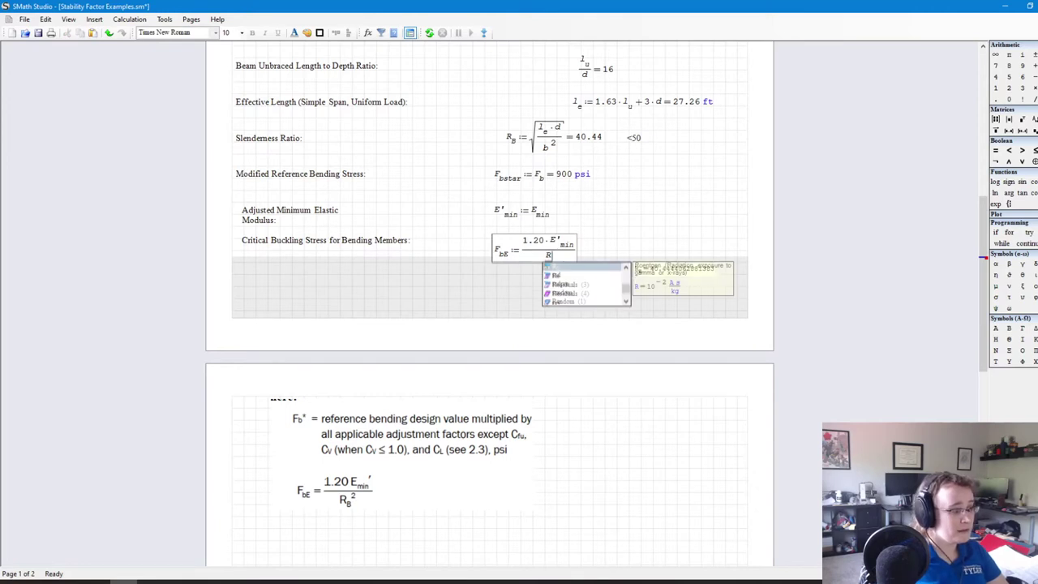
pyautogui.write('.b^2')
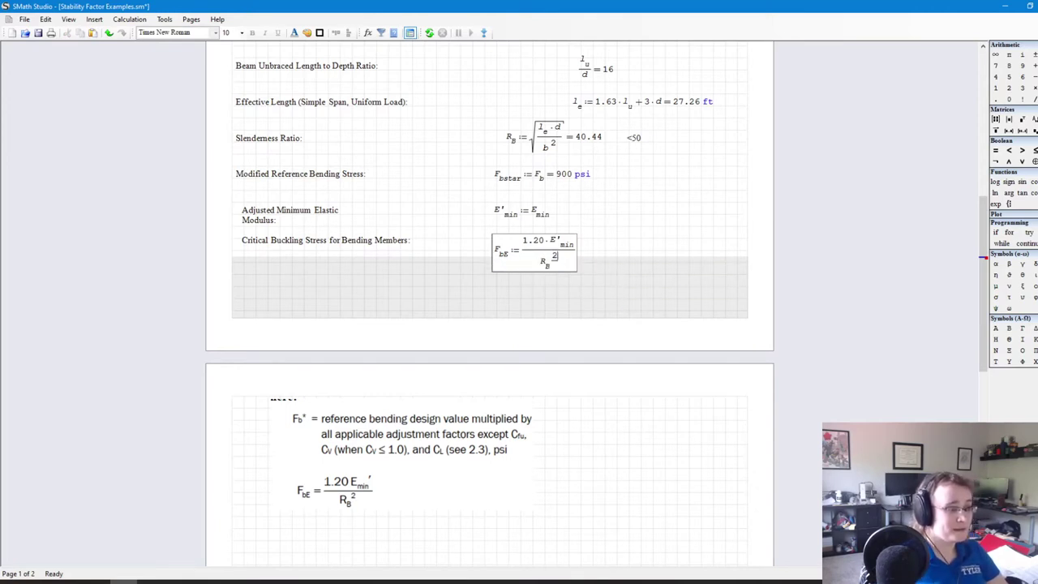
pyautogui.press('Right')
pyautogui.write('=')
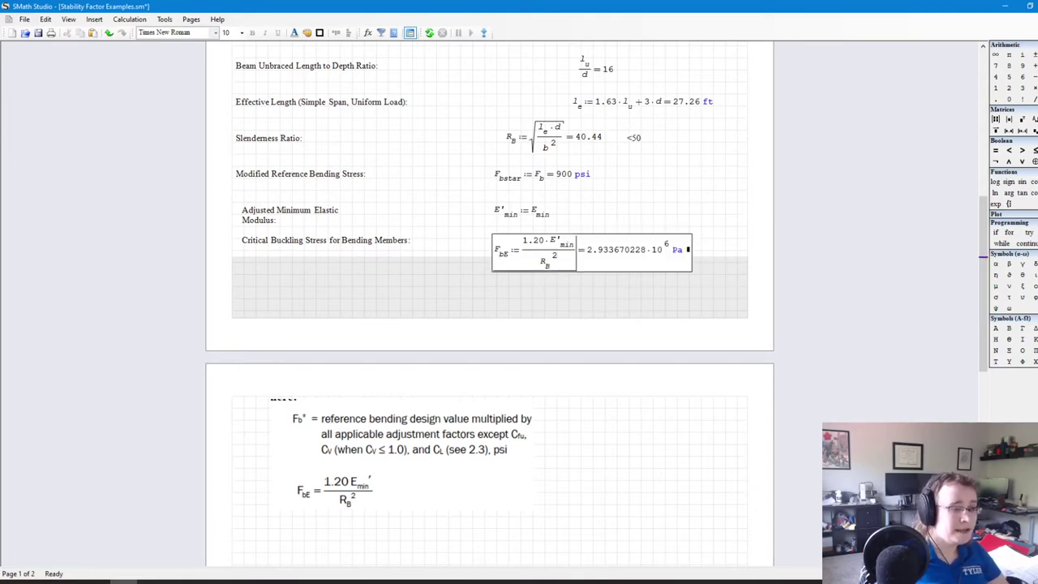
# Step: Display the F.bE result in psi, rounded to one decimal place
pyautogui.click(690, 250)
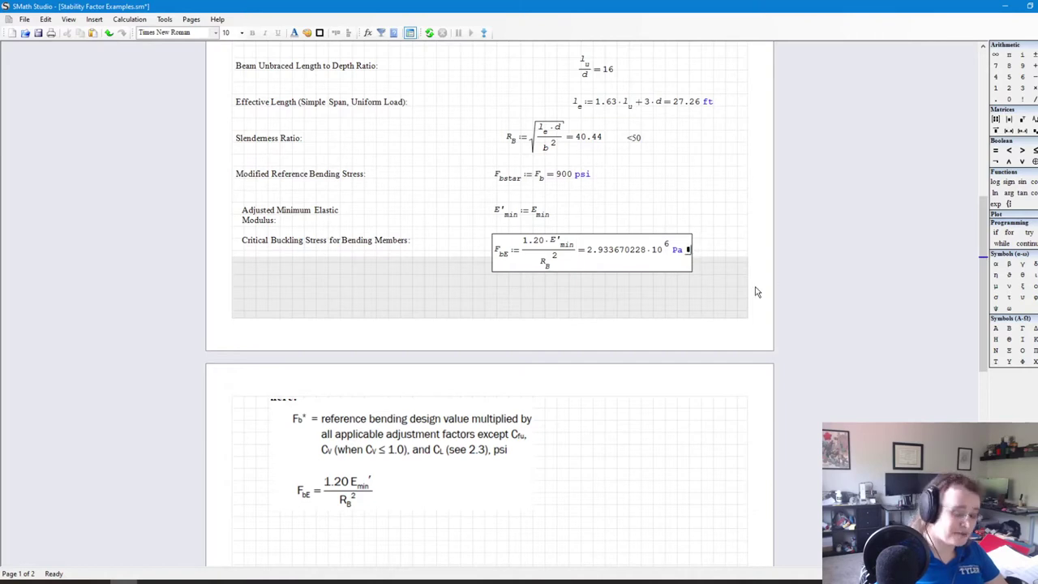
pyautogui.write('psi')
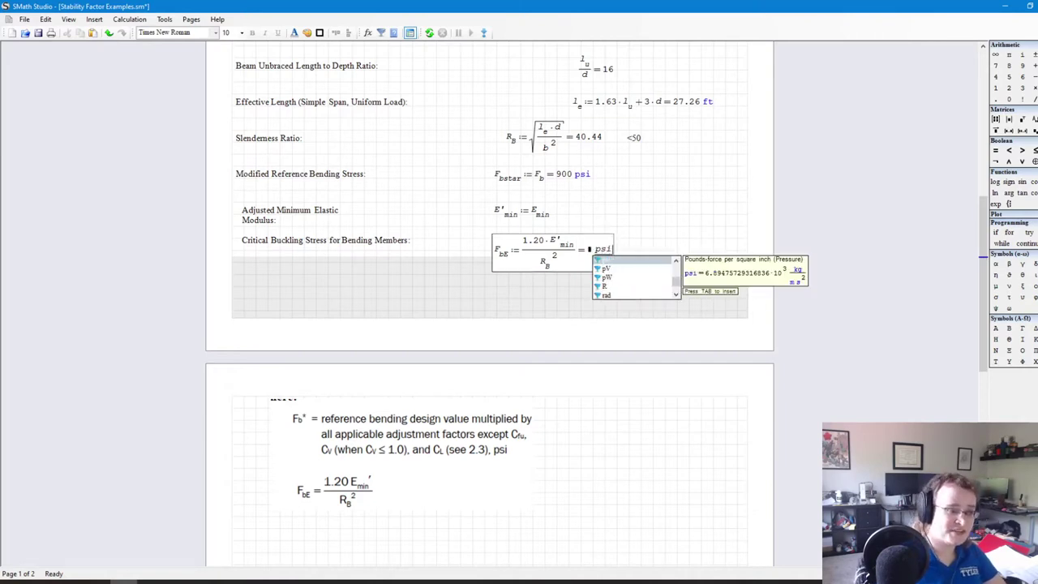
pyautogui.press('Return')
pyautogui.press('Return')
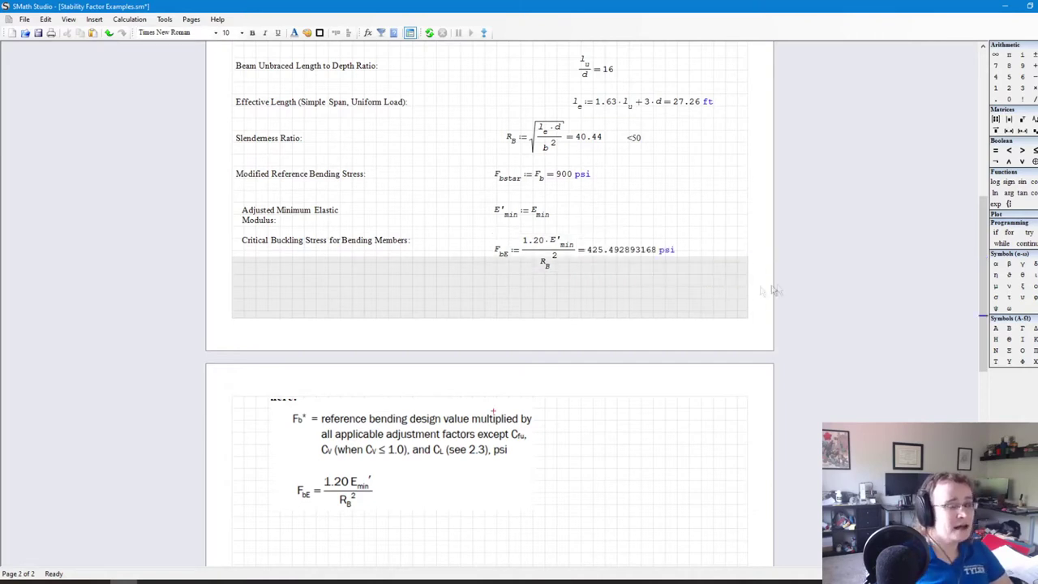
pyautogui.rightClick(615, 256)
pyautogui.moveTo(653, 412)
pyautogui.click(789, 408)
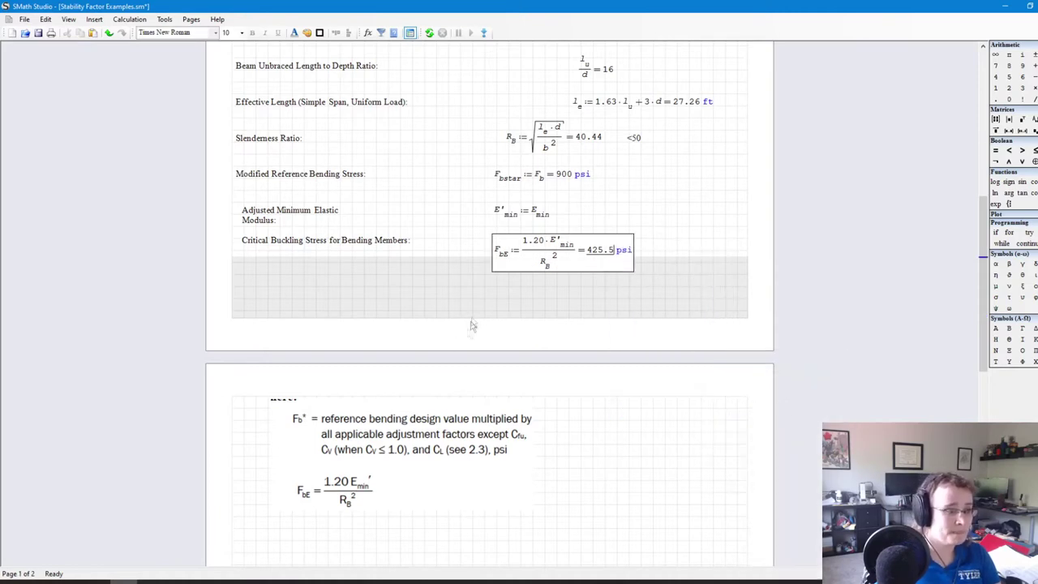
# Step: Move the critical buckling stress label down level with its formula, and delete the Fb* and FbE reference image from the second page
pyautogui.moveTo(473, 325); pyautogui.dragTo(606, 273)
pyautogui.moveTo(447, 247); pyautogui.dragTo(410, 251)
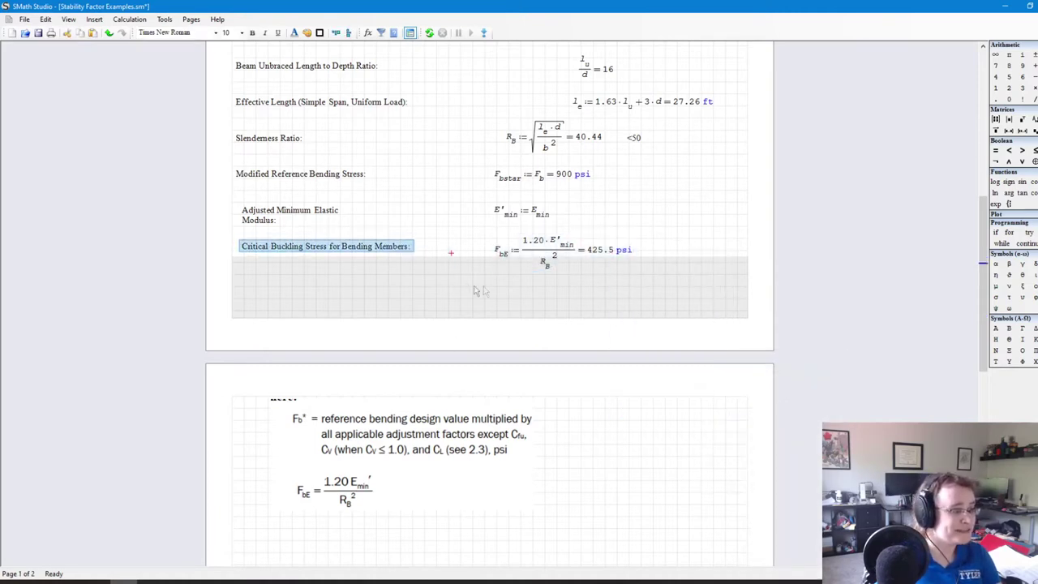
pyautogui.moveTo(649, 452); pyautogui.dragTo(445, 441)
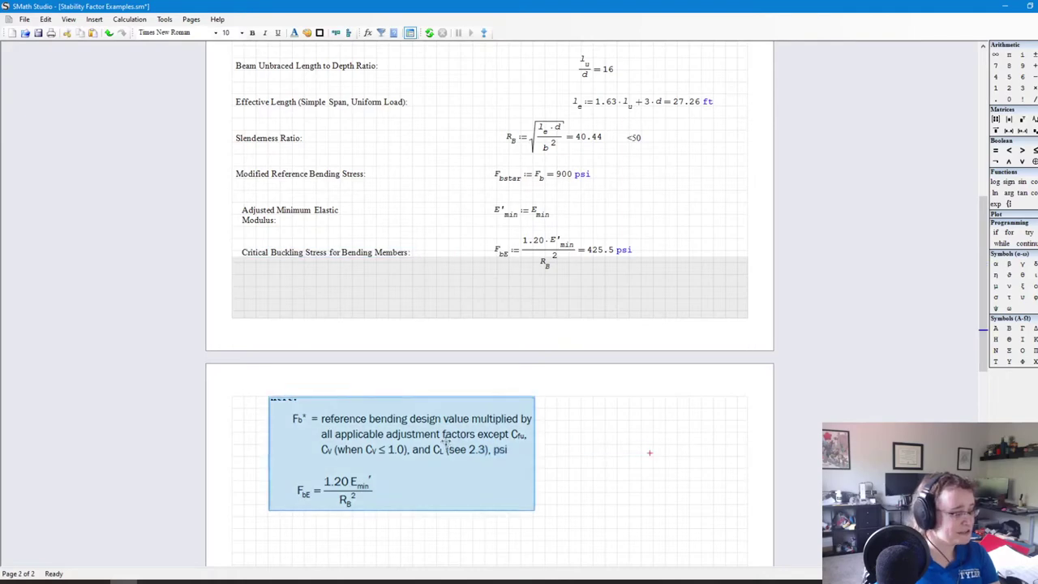
pyautogui.press('Delete')
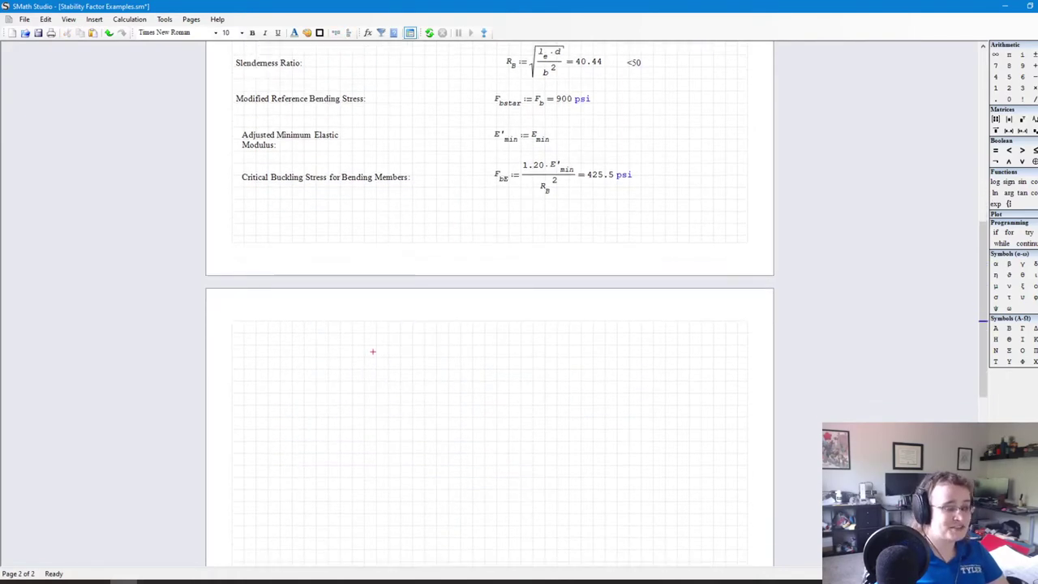
# Step: Switch to the NDS Wood Specification PDF and copy a snapshot of beam stability factor equation 3.3-6 in section 3.3.3.8
pyautogui.click(147, 581)
pyautogui.scroll(15, 326, 221)
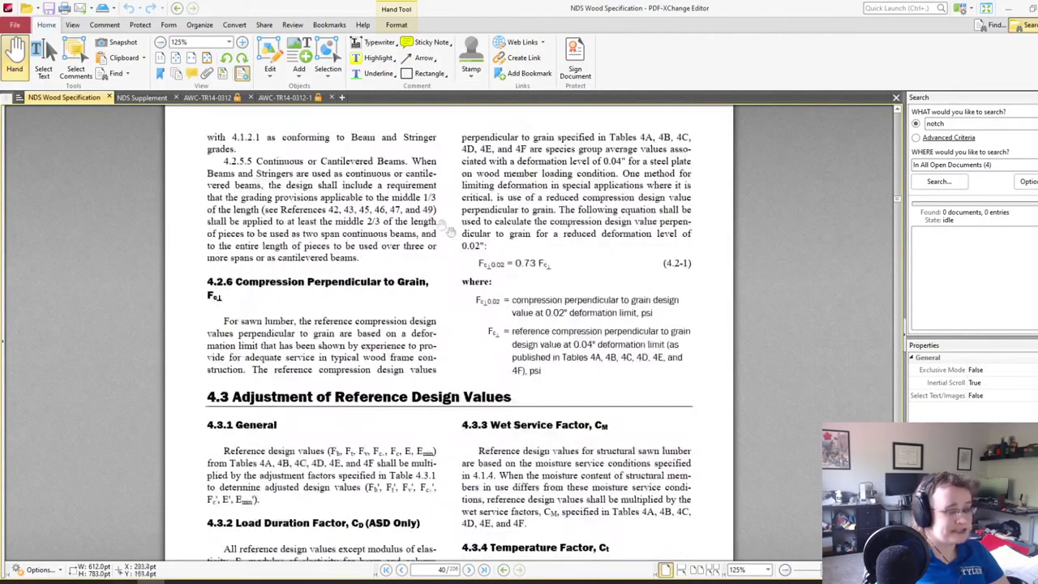
pyautogui.scroll(15, 509, 240)
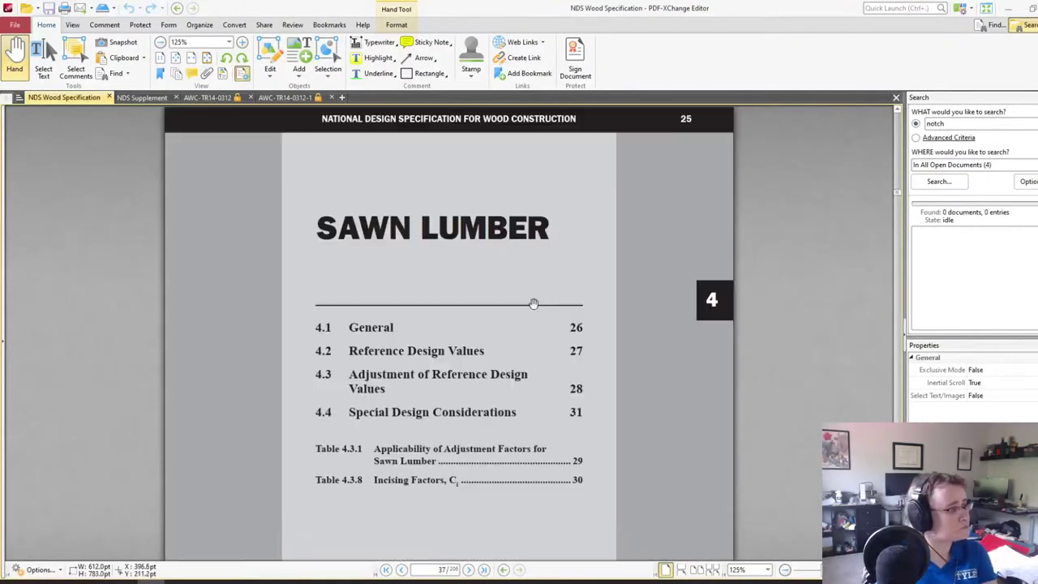
pyautogui.scroll(20, 484, 297)
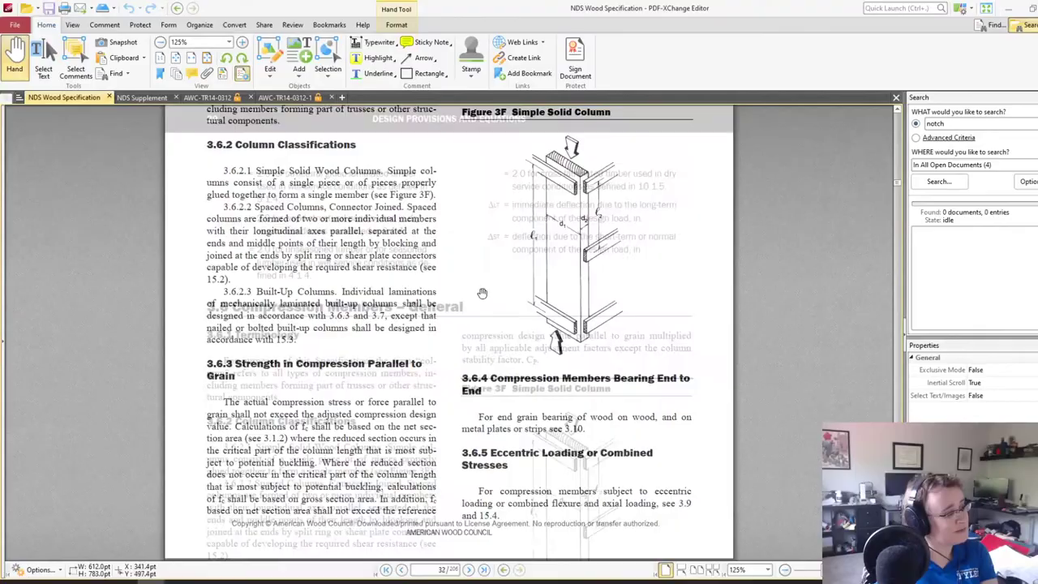
pyautogui.scroll(-10, 481, 291)
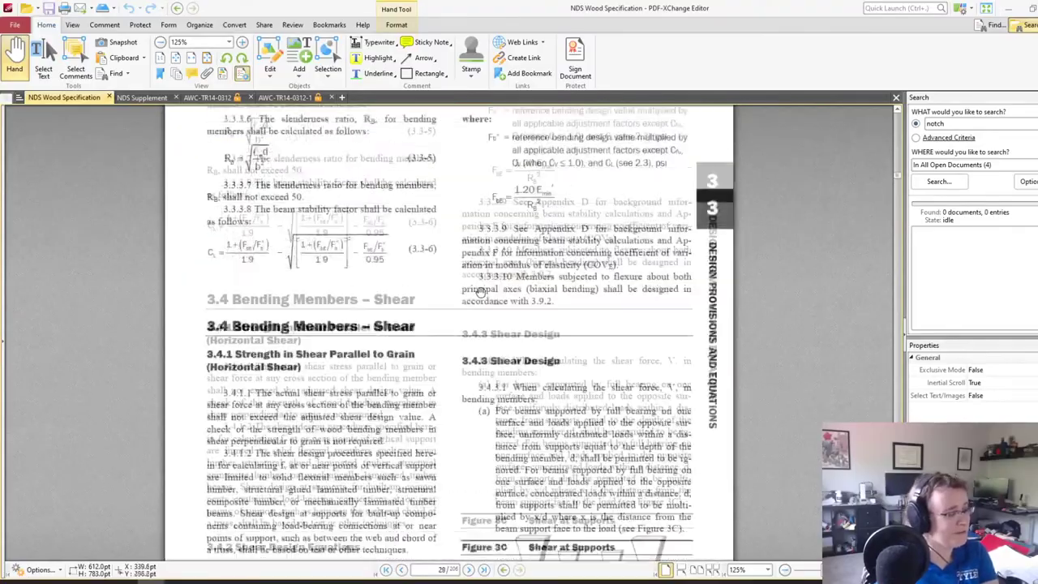
pyautogui.scroll(-5, 475, 283)
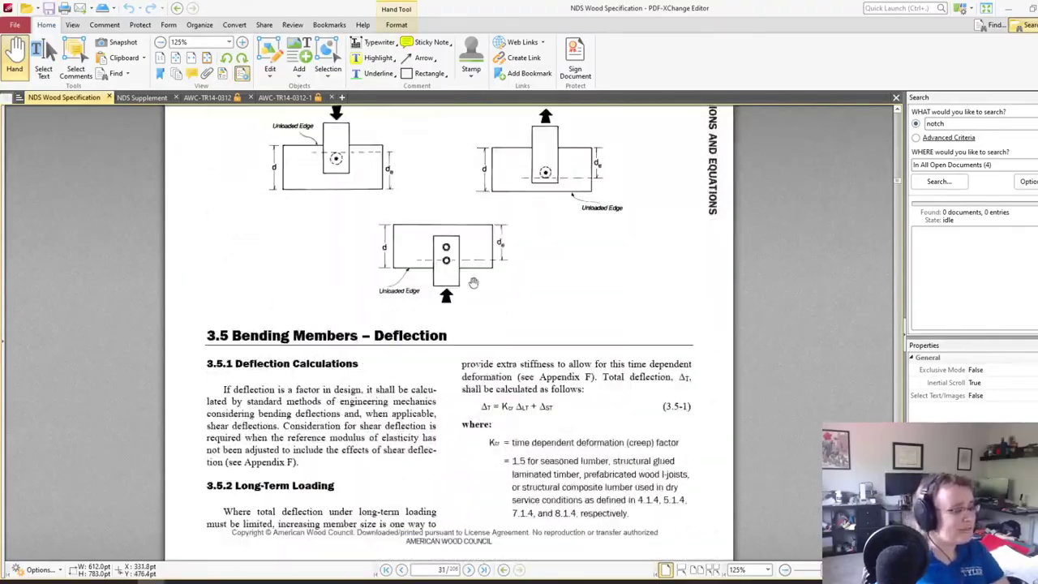
pyautogui.scroll(-8, 450, 292)
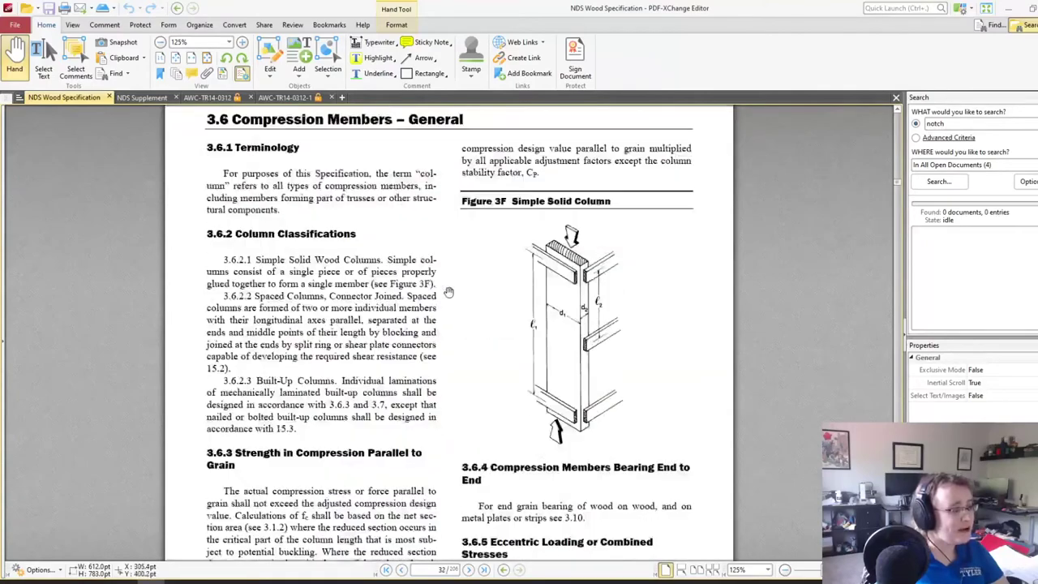
pyautogui.scroll(10, 444, 287)
pyautogui.scroll(15, 403, 283)
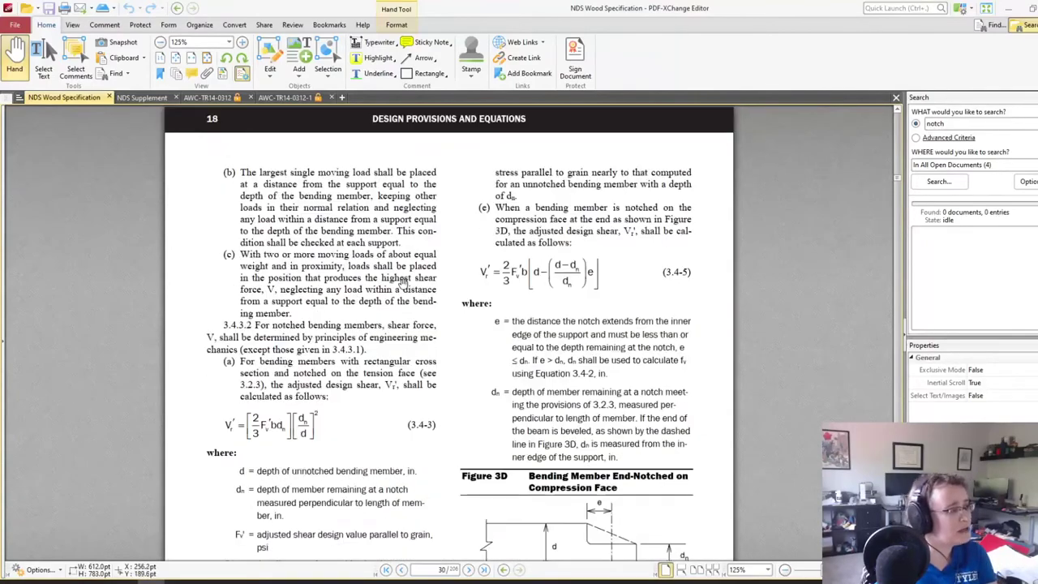
pyautogui.scroll(-6, 346, 269)
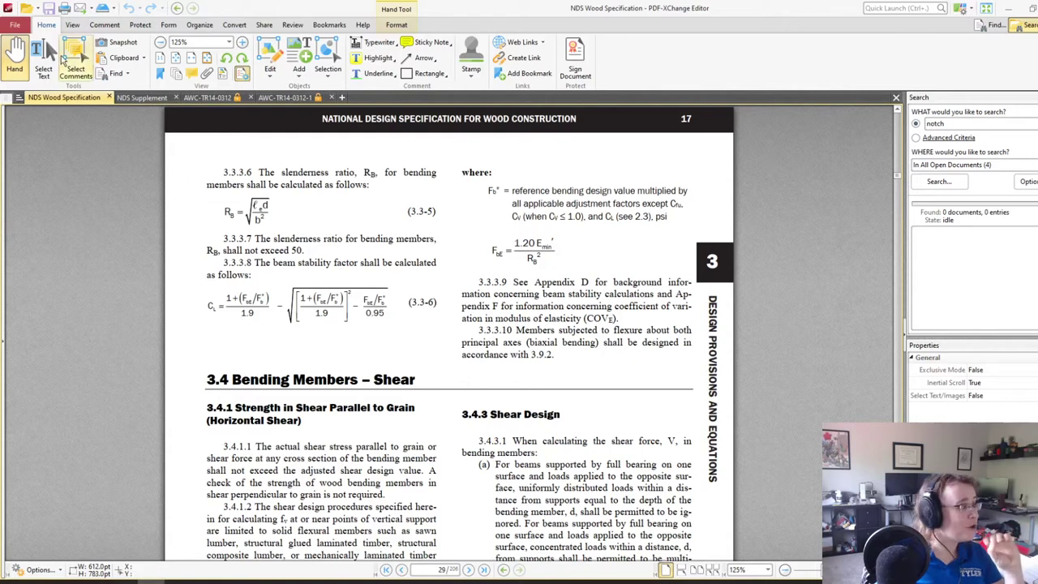
pyautogui.click(120, 42)
pyautogui.moveTo(196, 283); pyautogui.dragTo(445, 330)
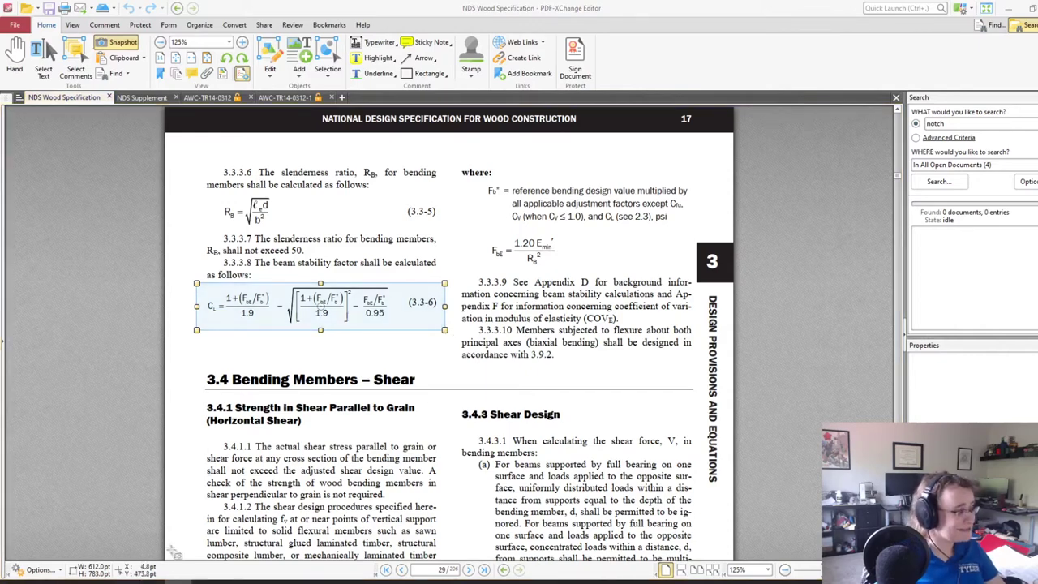
# Step: Back in SMath Studio, paste the equation image onto the blank second page and move it up slightly
pyautogui.click(124, 583)
pyautogui.scroll(-1, 354, 435)
pyautogui.scroll(-4, 429, 487)
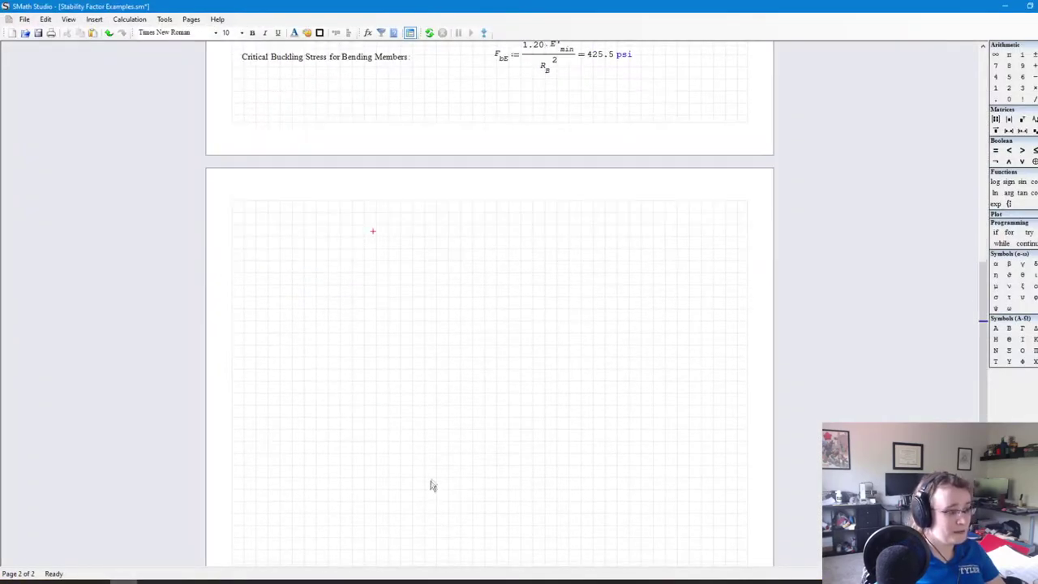
pyautogui.click(393, 470)
pyautogui.hotkey('ctrl', 'v')
pyautogui.click(610, 521)
pyautogui.moveTo(610, 522); pyautogui.dragTo(615, 455)
# Step: Add the text label "Beam Stability Factor (NDS 3.3-6):" at the start of the second page
pyautogui.click(235, 142)
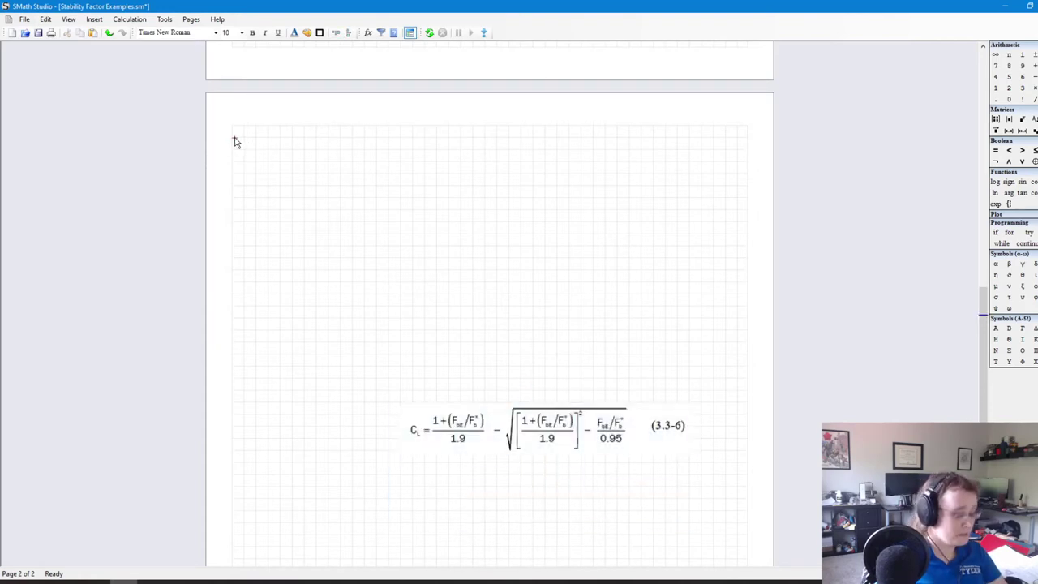
pyautogui.write('Beam Stabil')
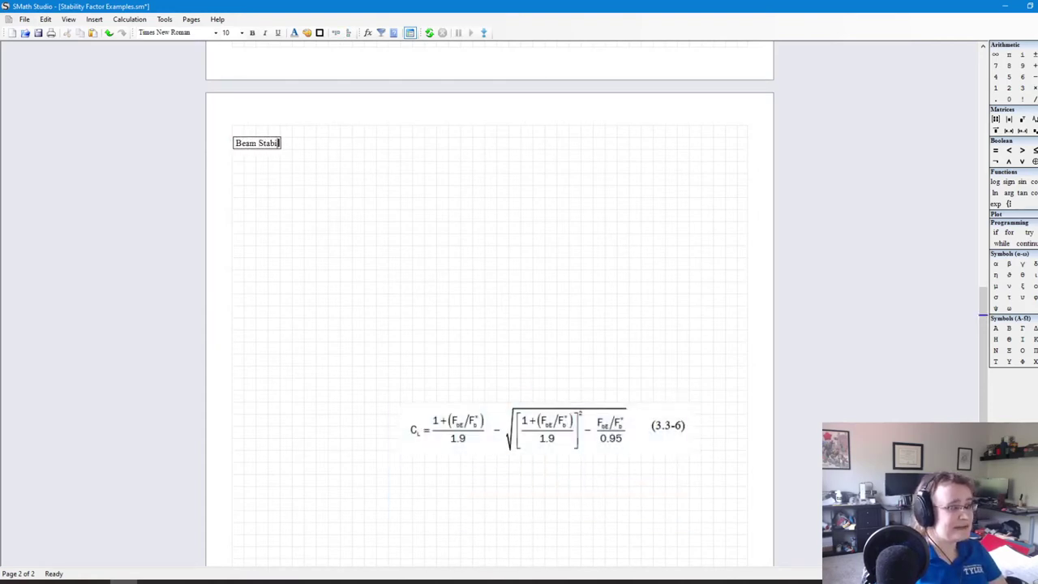
pyautogui.write('ity Factro')
pyautogui.press('BackSpace')
pyautogui.press('BackSpace')
pyautogui.press('BackSpace')
pyautogui.press('BackSpace')
pyautogui.write('tor (NDS 3.3-6):')
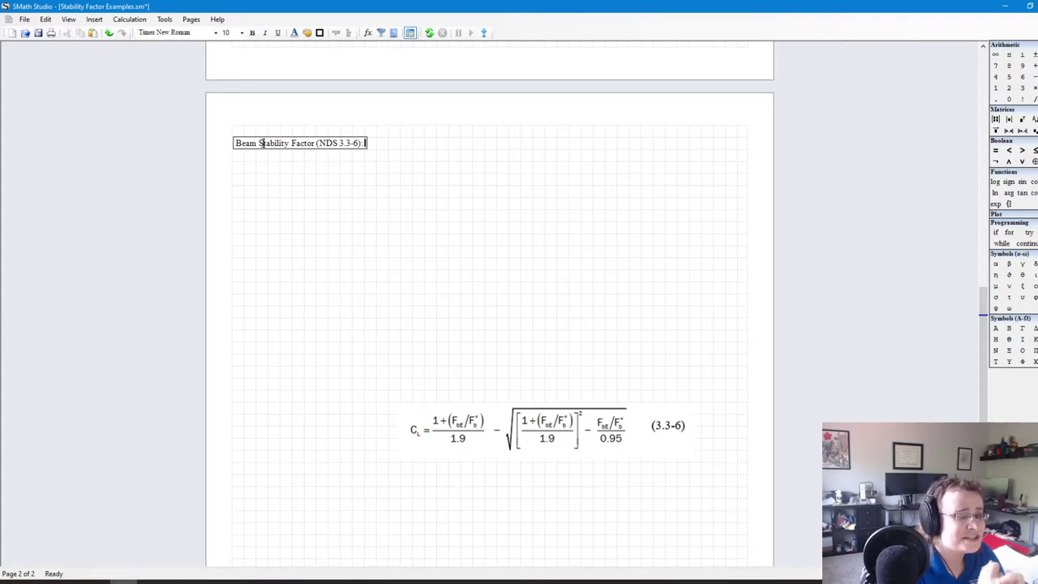
pyautogui.click(339, 238)
# Step: Add a "Stress Ratio:" label below the beam stability factor heading and align it with that heading's left edge
pyautogui.click(234, 165)
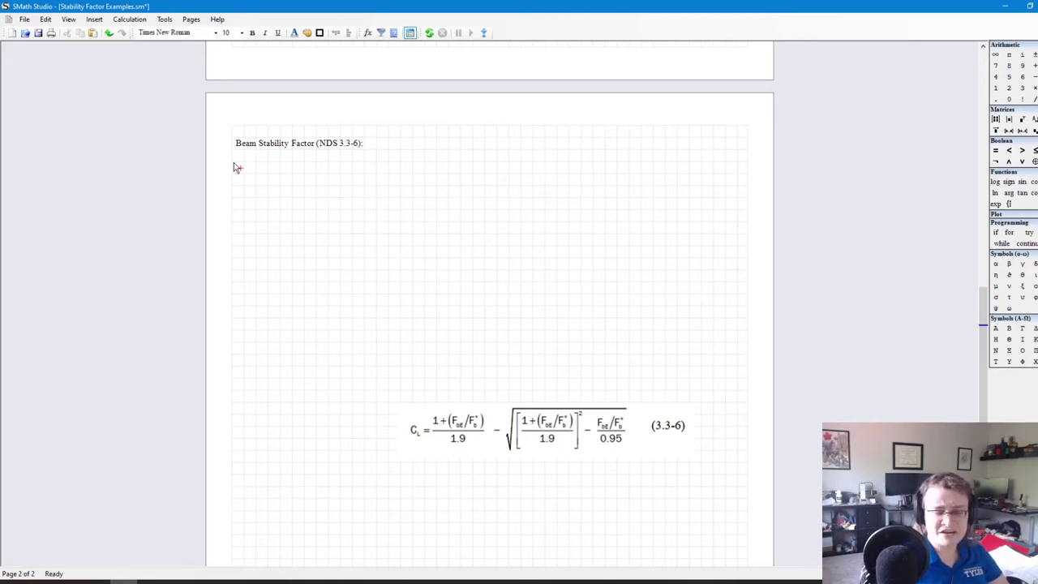
pyautogui.write('Stress Rati')
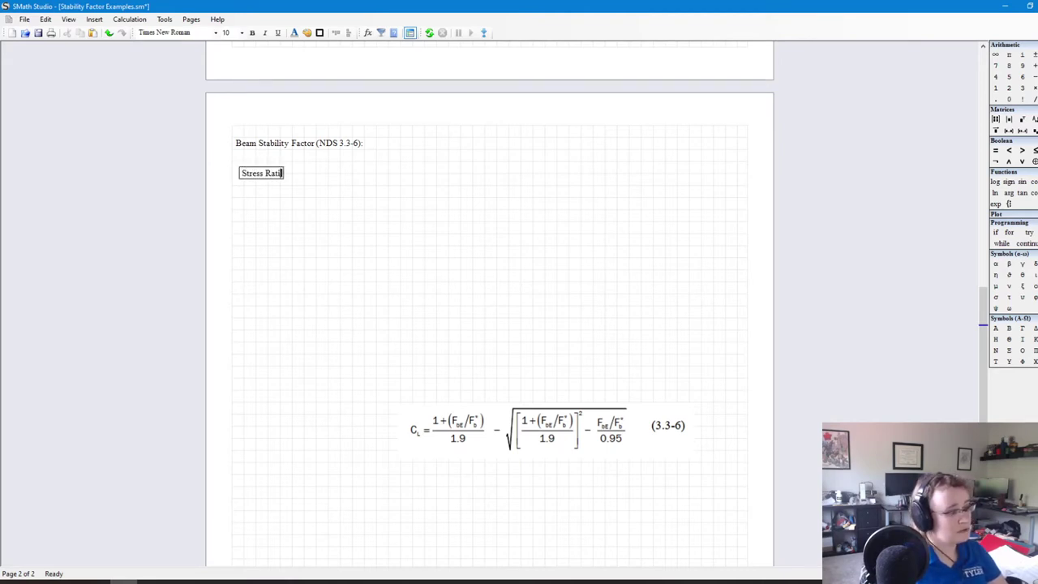
pyautogui.write('o:')
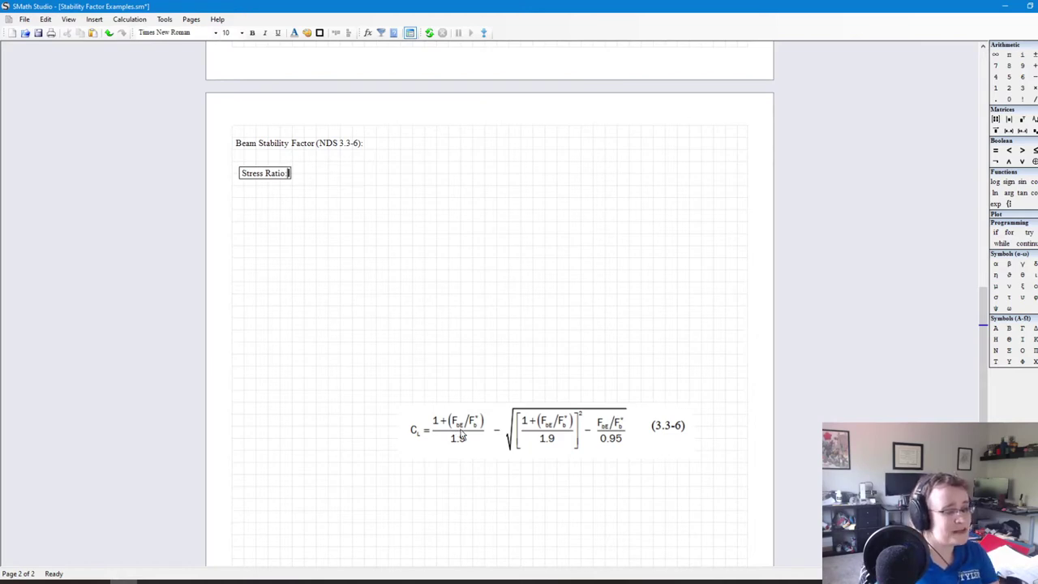
pyautogui.moveTo(337, 222); pyautogui.dragTo(278, 179)
pyautogui.press('Left')
pyautogui.press('Up')
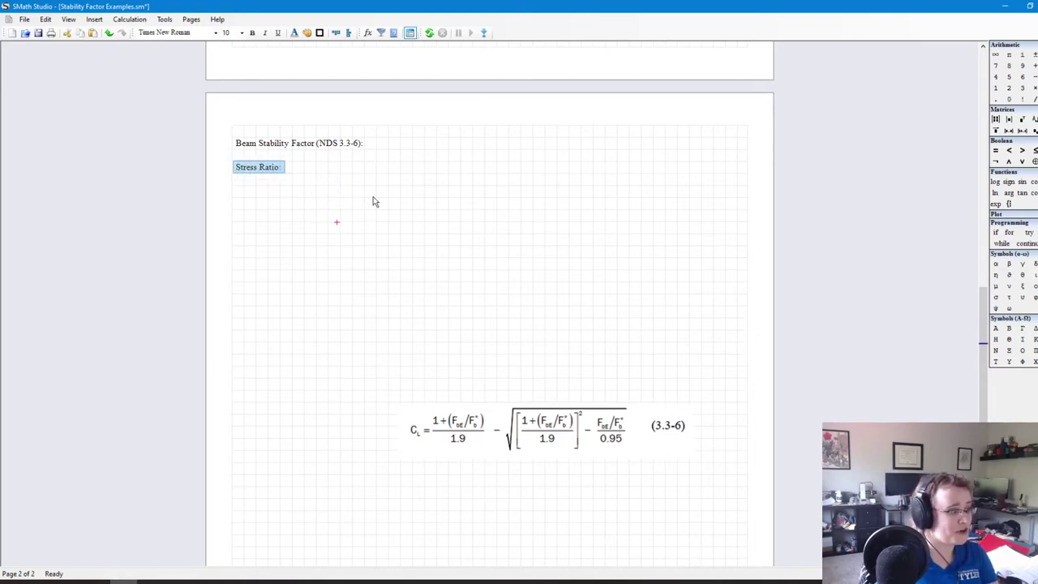
# Step: Start a definition of Fb_ratio beside the Stress Ratio label, with F.bE as the numerator
pyautogui.click(524, 163)
pyautogui.press('Down')
pyautogui.press('Left')
pyautogui.press('Left')
pyautogui.press('Left')
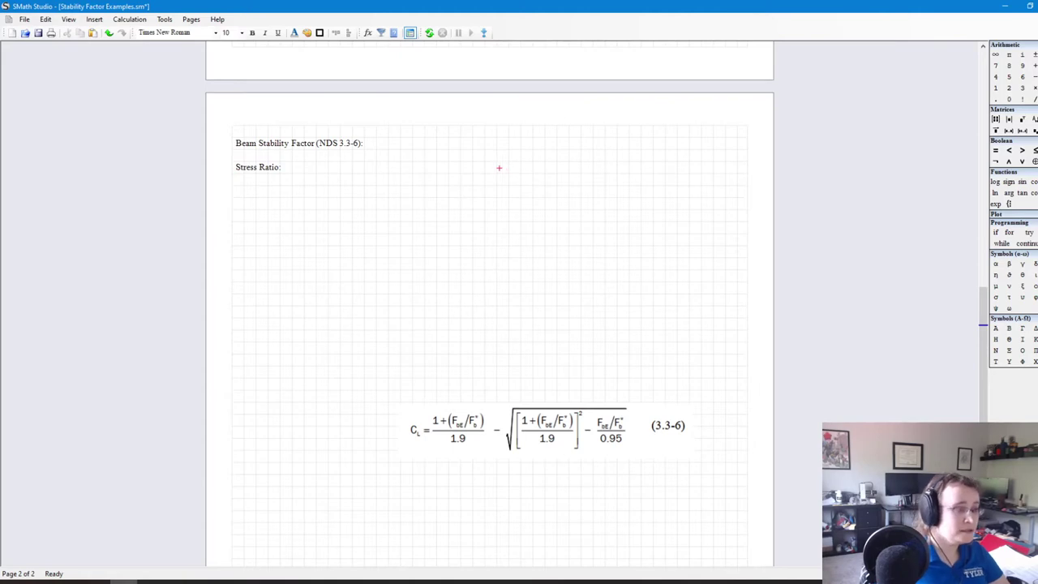
pyautogui.write('Fb_ratio:')
pyautogui.write('F.be/')
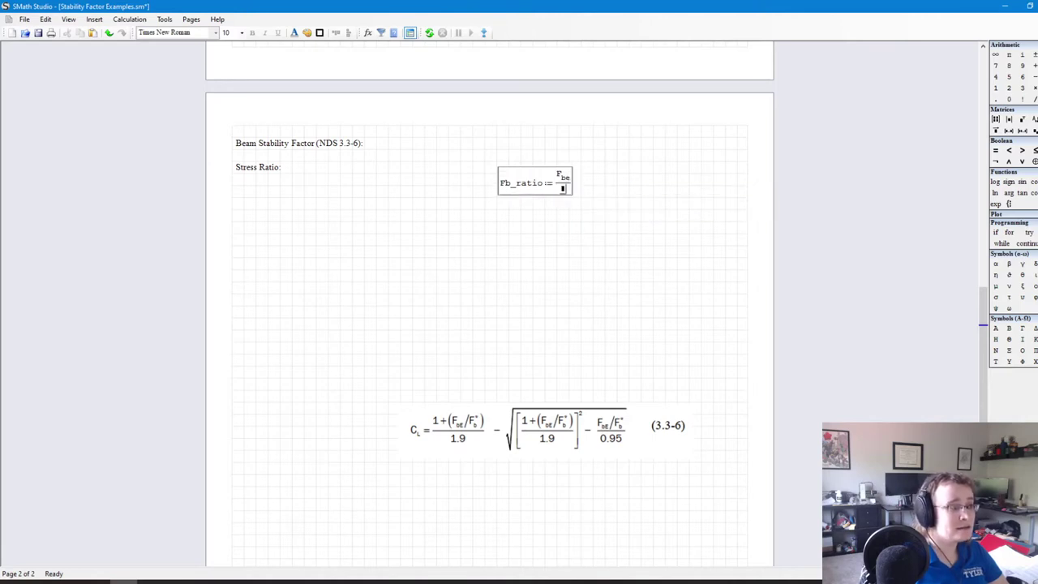
pyautogui.press('BackSpace')
pyautogui.press('BackSpace')
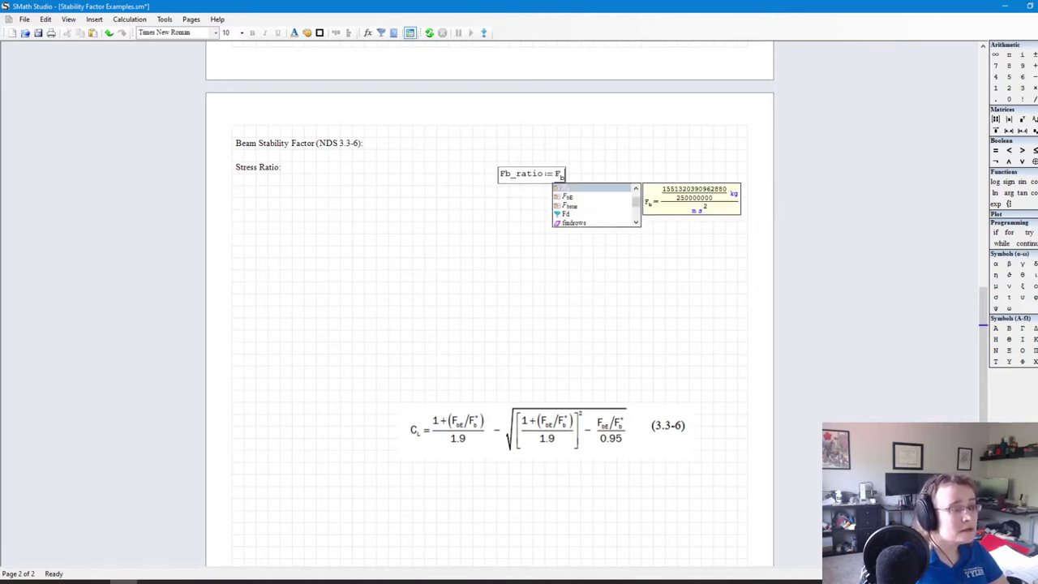
pyautogui.click(572, 197)
pyautogui.press('Return')
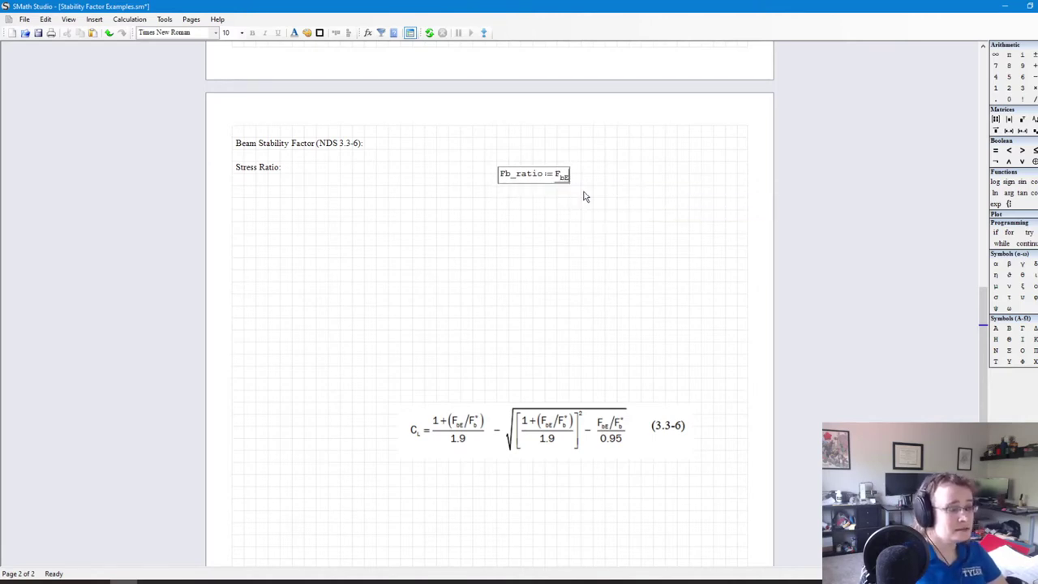
# Step: Complete the Fb_ratio definition by dividing F.bE by F.bstar
pyautogui.write('/Fb')
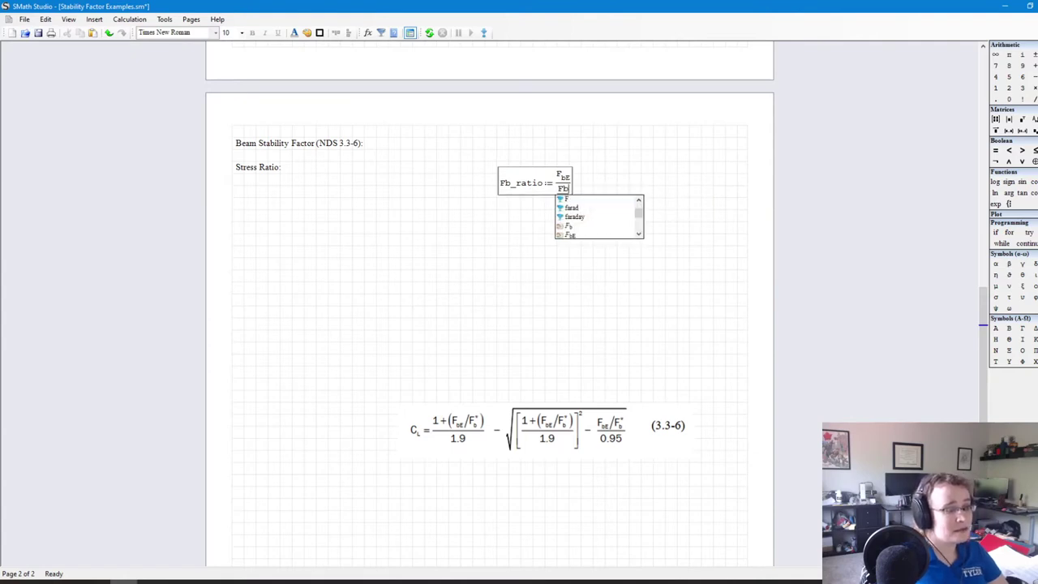
pyautogui.write('st')
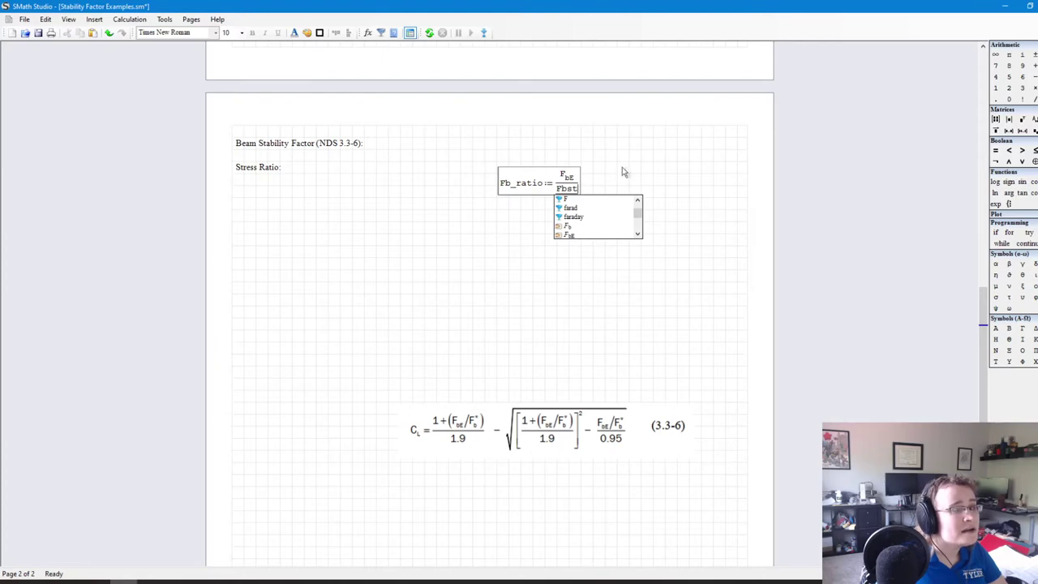
pyautogui.scroll(8, 616, 170)
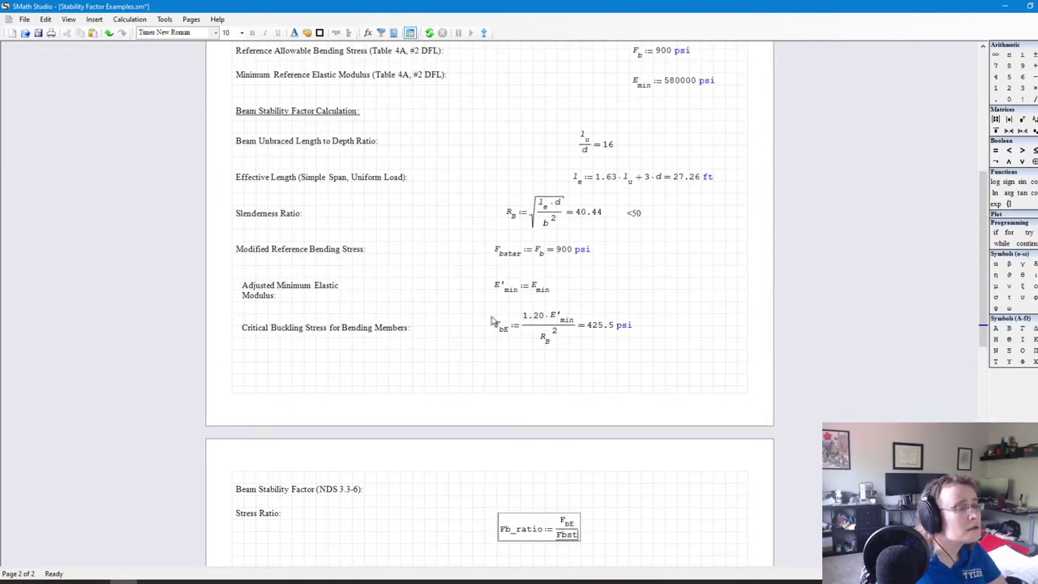
pyautogui.scroll(-2, 584, 391)
pyautogui.write('ar')
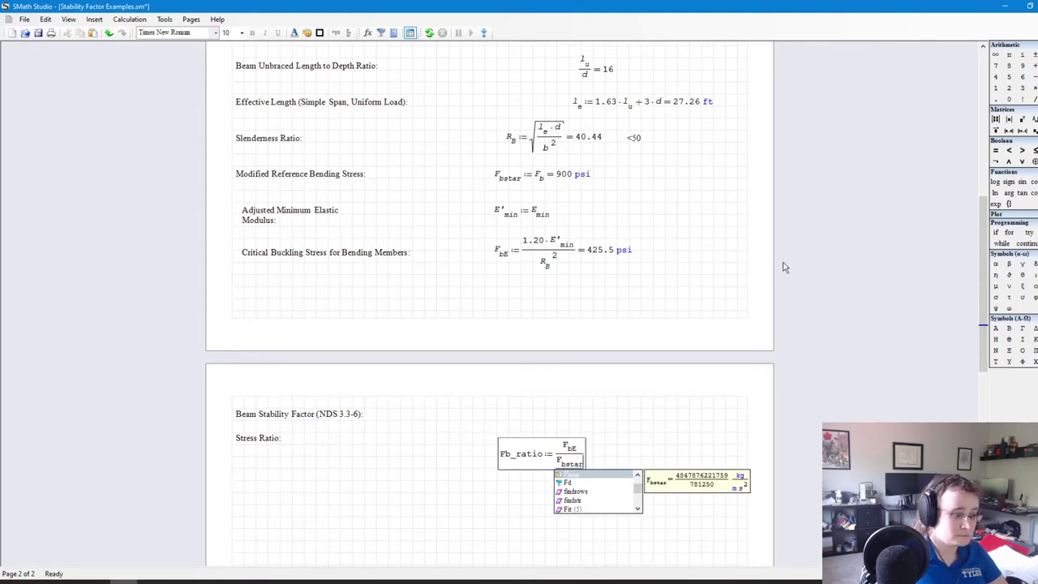
pyautogui.click(607, 475)
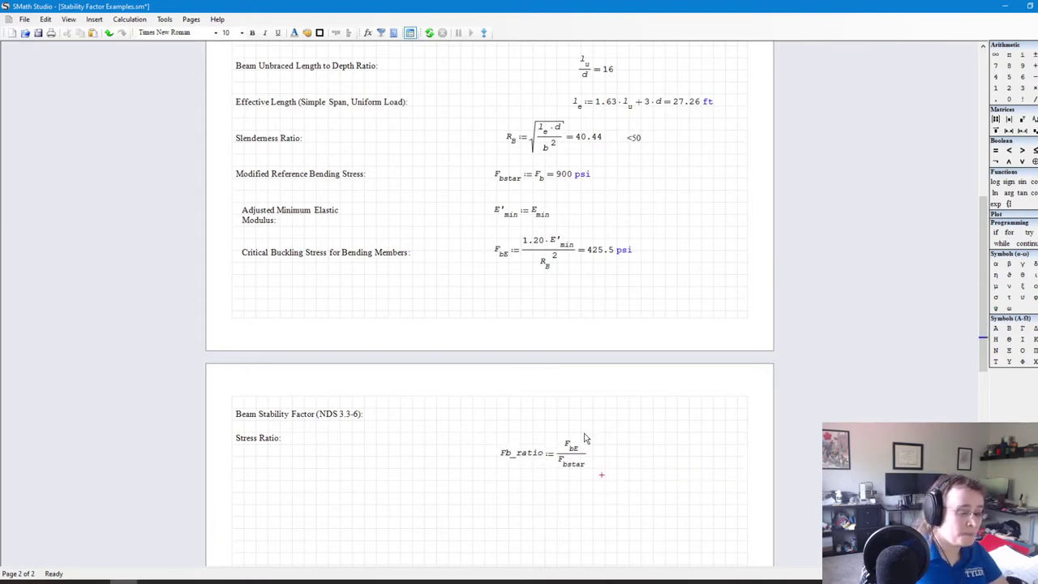
# Step: Evaluate Fb_ratio and display its result to three decimal places
pyautogui.click(588, 459)
pyautogui.write('= 0.472769881')
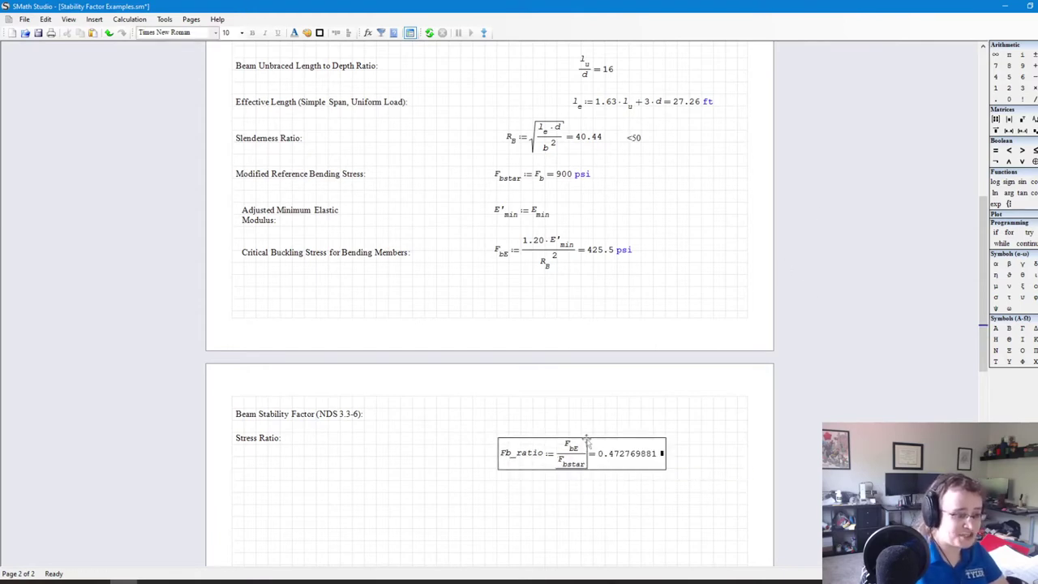
pyautogui.rightClick(624, 454)
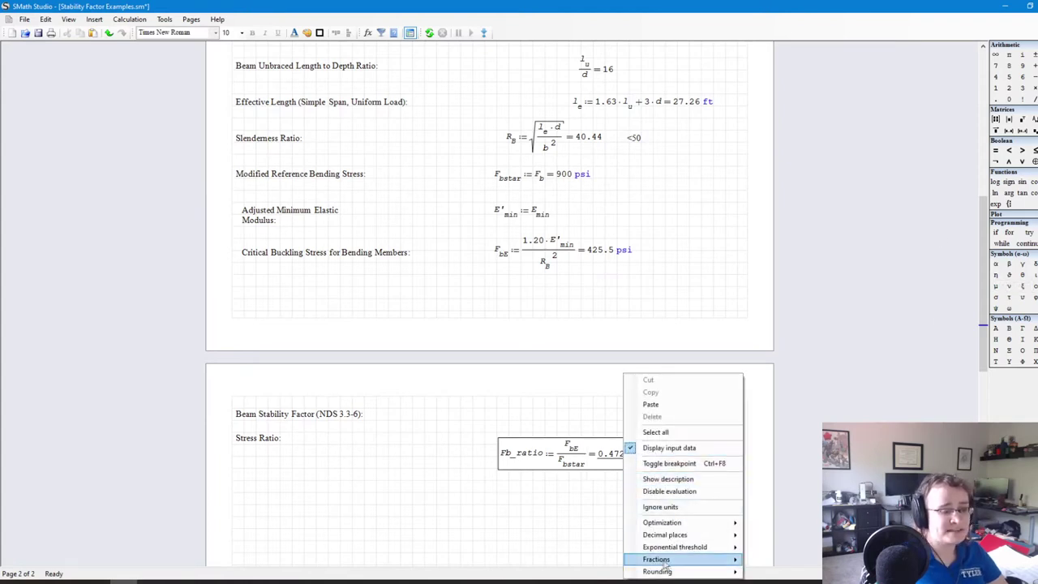
pyautogui.moveTo(693, 535)
pyautogui.click(777, 424)
pyautogui.moveTo(698, 480); pyautogui.dragTo(551, 463)
pyautogui.click(499, 504)
# Step: Start a definition of C.L below the Stress Ratio label with the first term (1 + Fb_ratio)/1.9
pyautogui.scroll(-5, 495, 495)
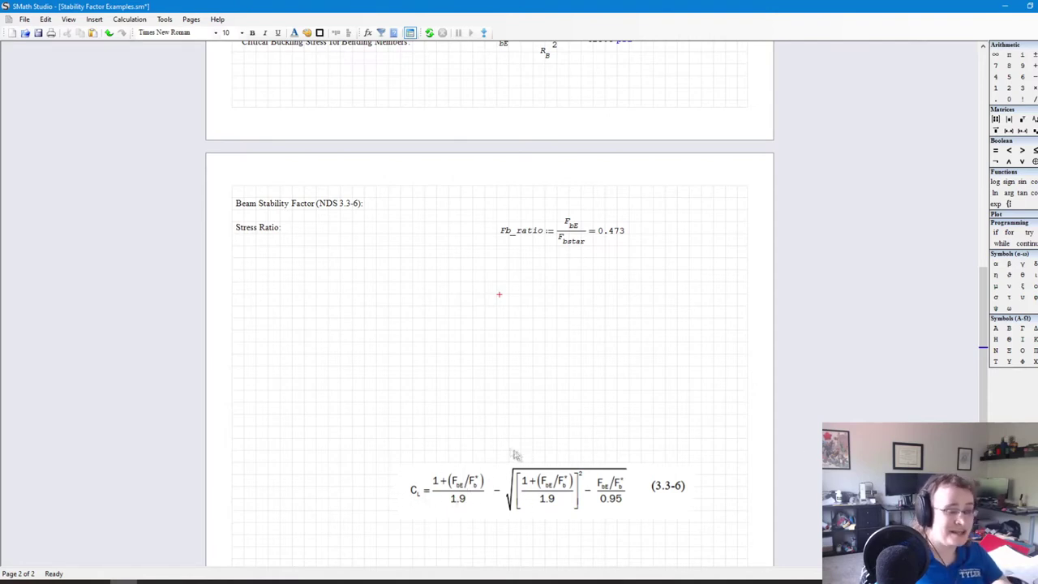
pyautogui.click(235, 271)
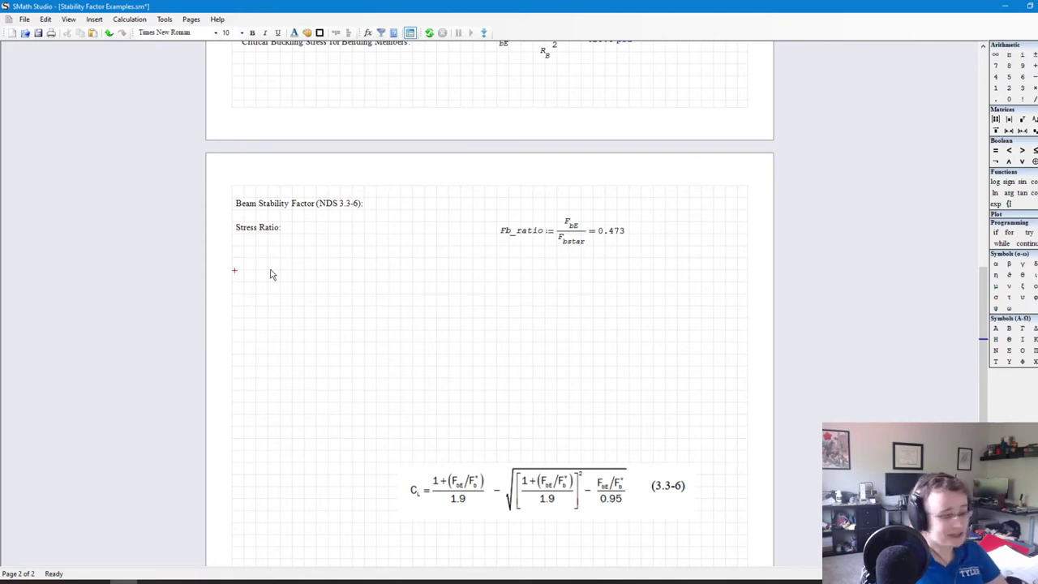
pyautogui.write('C.L')
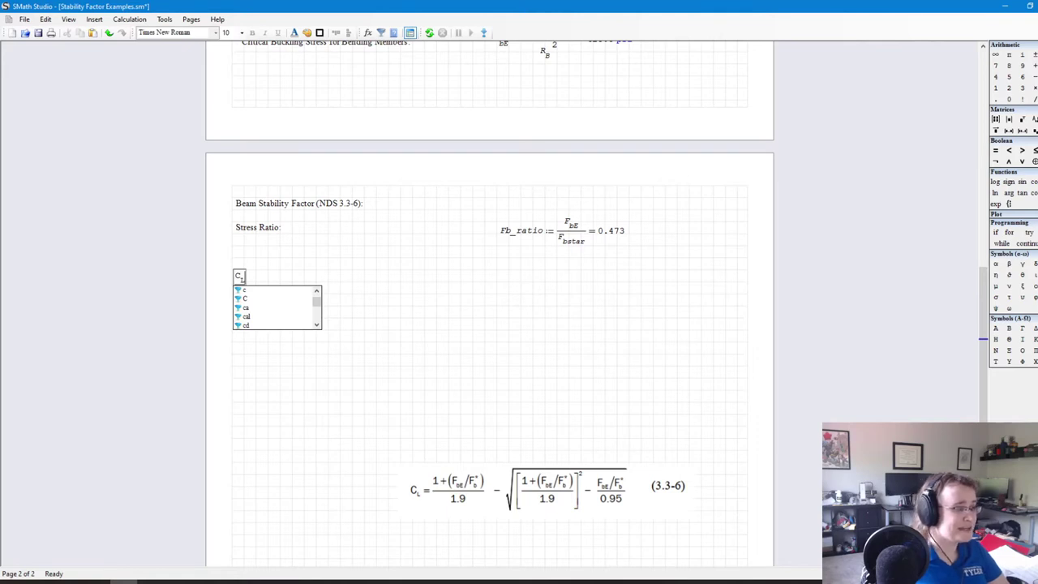
pyautogui.write(':=')
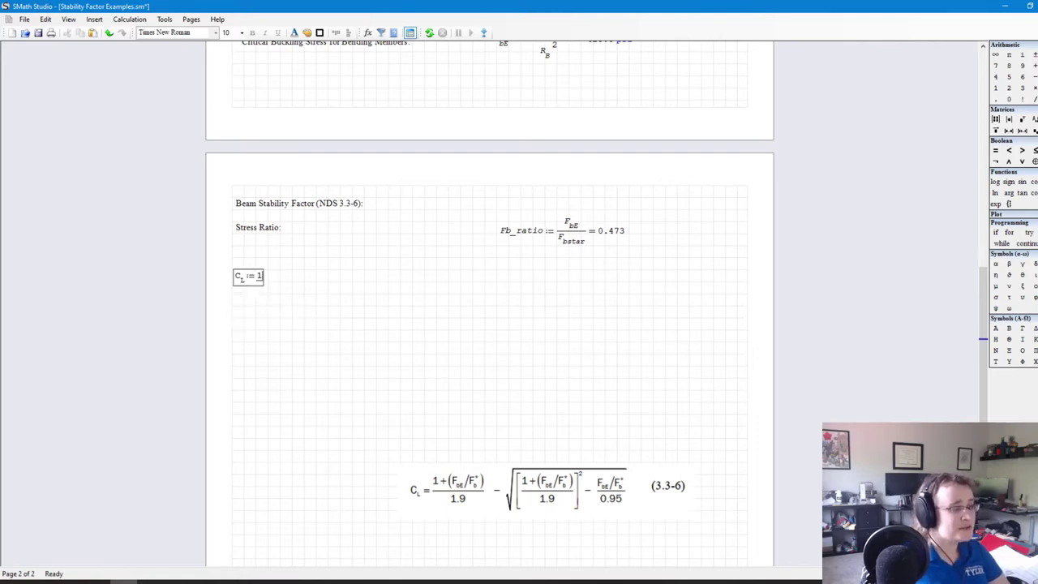
pyautogui.write('1+F')
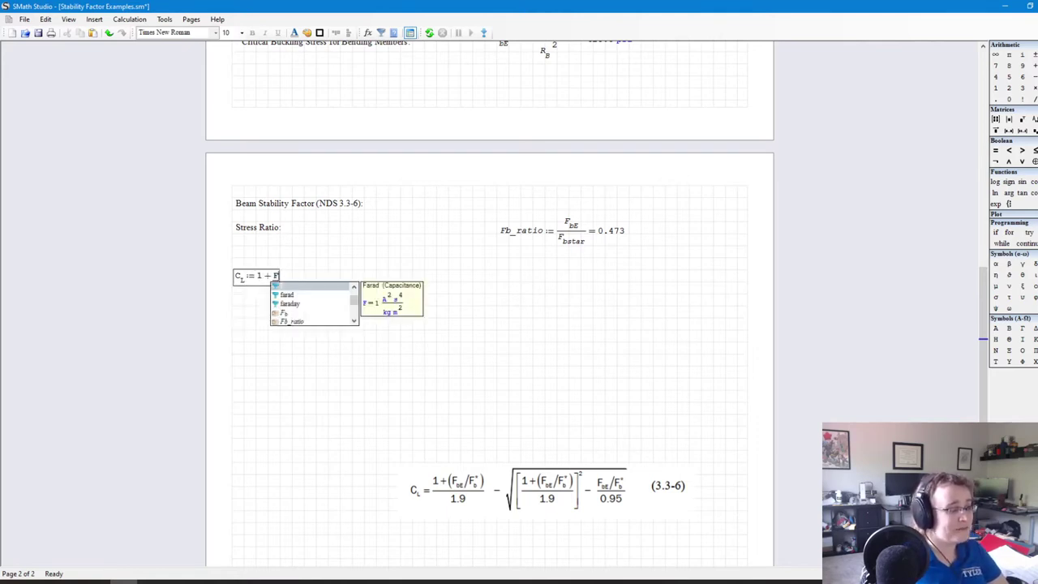
pyautogui.write('b_ratio')
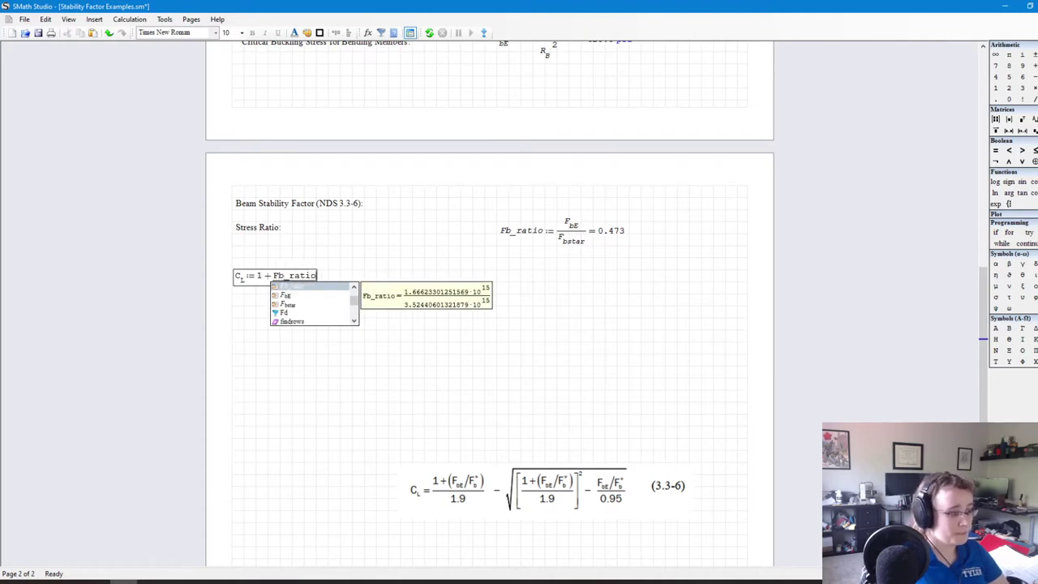
pyautogui.press('space')
pyautogui.write('/1.9')
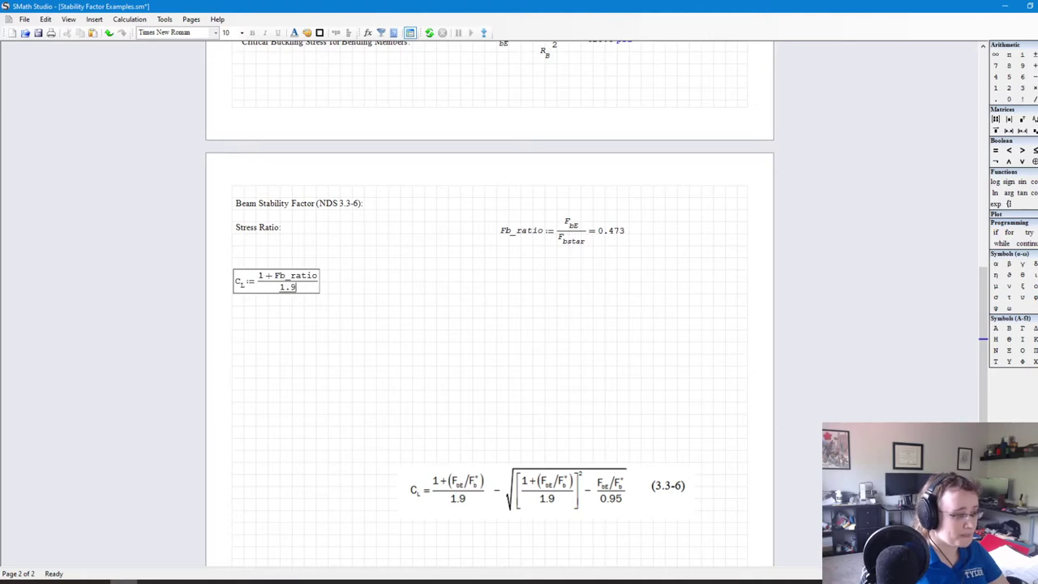
# Step: Subtract a square root containing an empty squared parenthesis from the first term of the C.L definition
pyautogui.press('Return')
pyautogui.write('-')
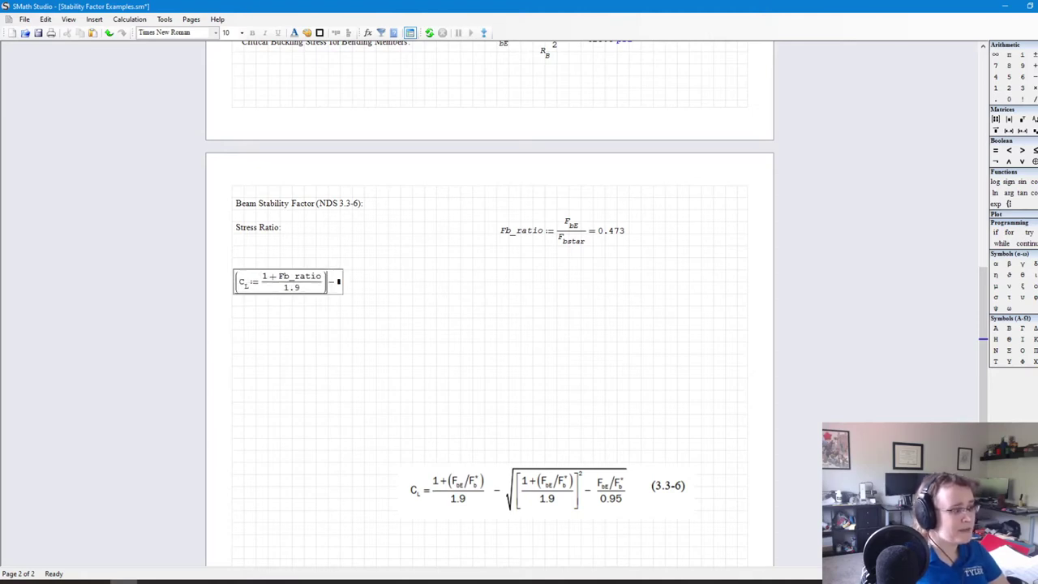
pyautogui.hotkey('ctrl', 'z')
pyautogui.write('-')
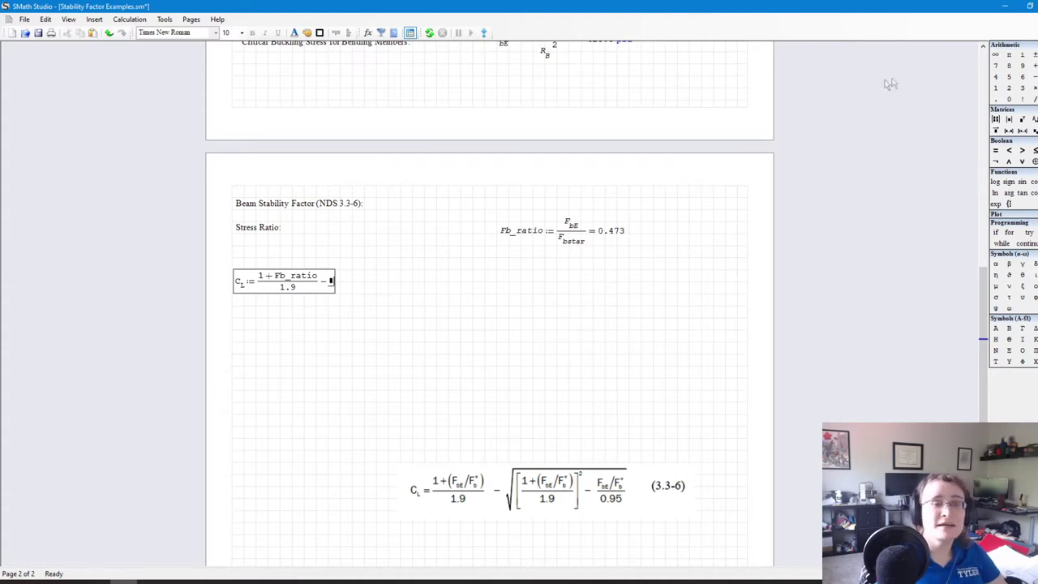
pyautogui.click(1034, 65)
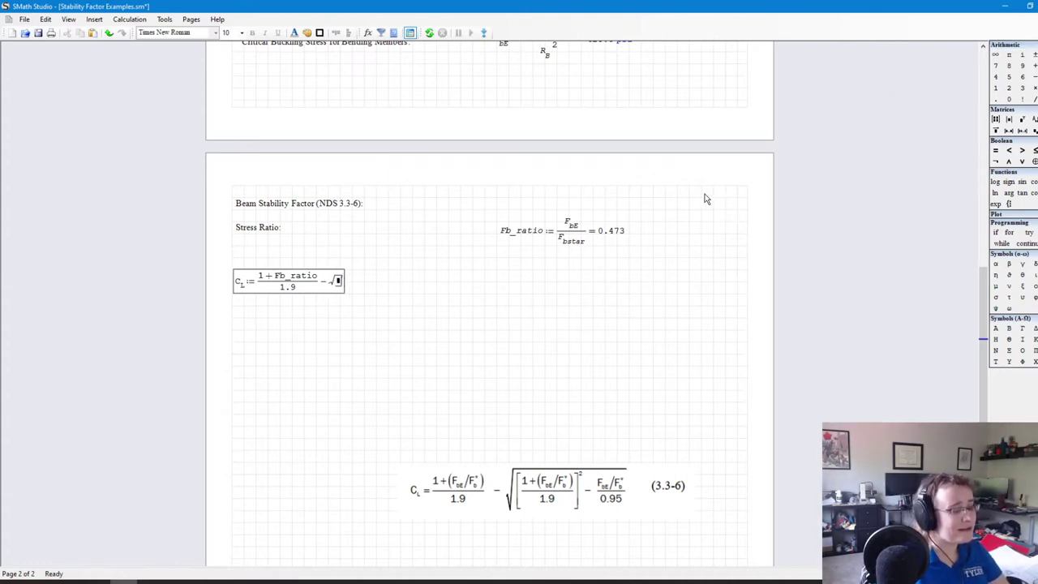
pyautogui.write('(■)')
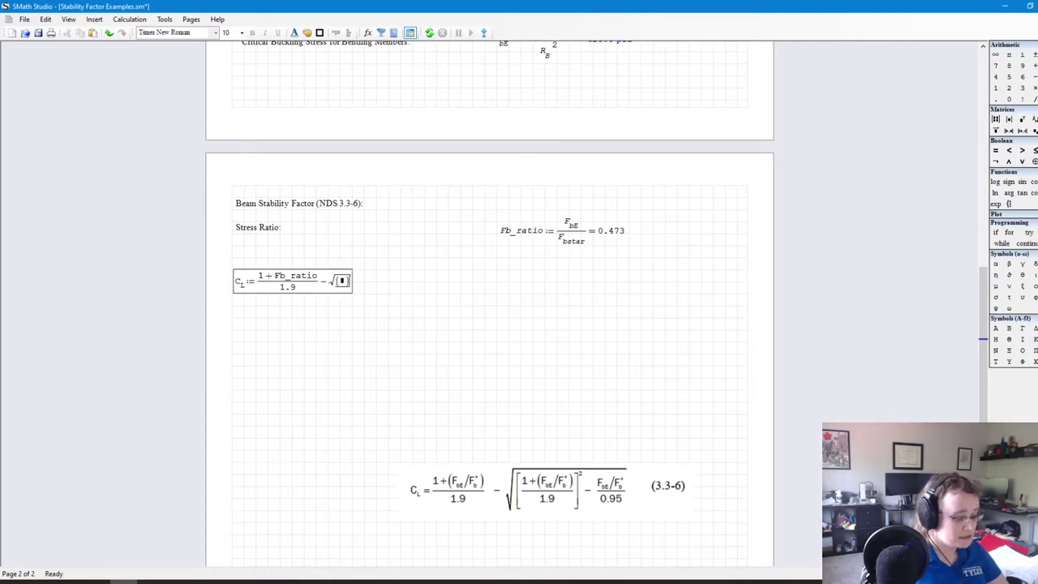
pyautogui.write('^2')
pyautogui.click(342, 282)
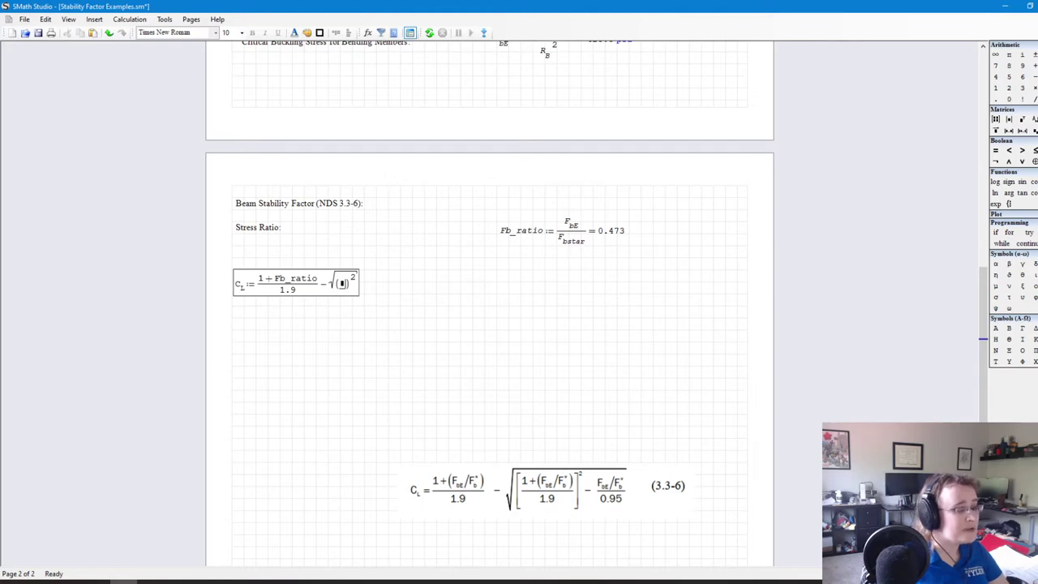
# Step: Fill the squared parenthesis under the root with the fraction (1 + Fb_ratio)/1.9
pyautogui.write('/■')
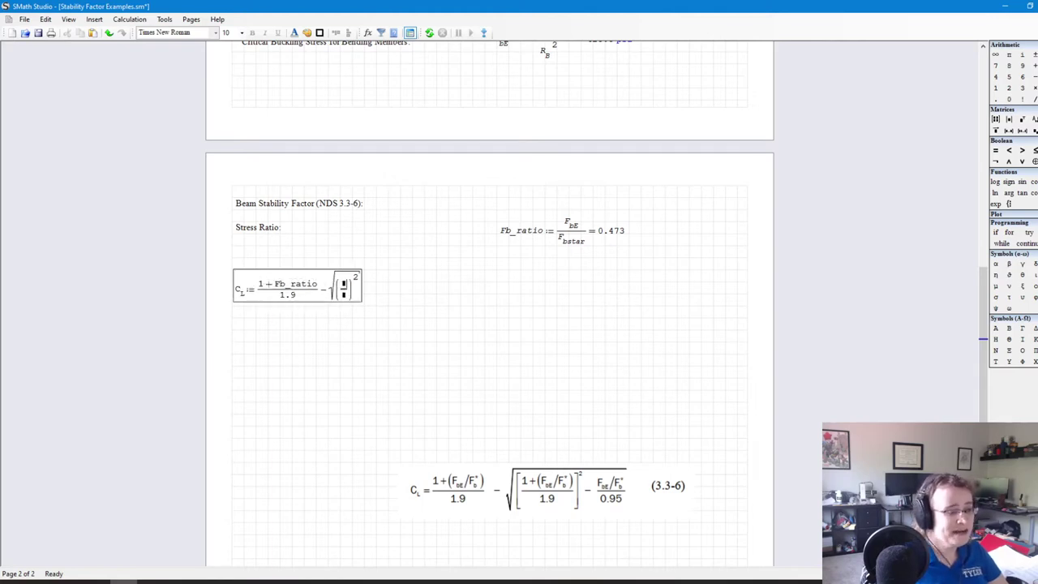
pyautogui.write('1+Fb')
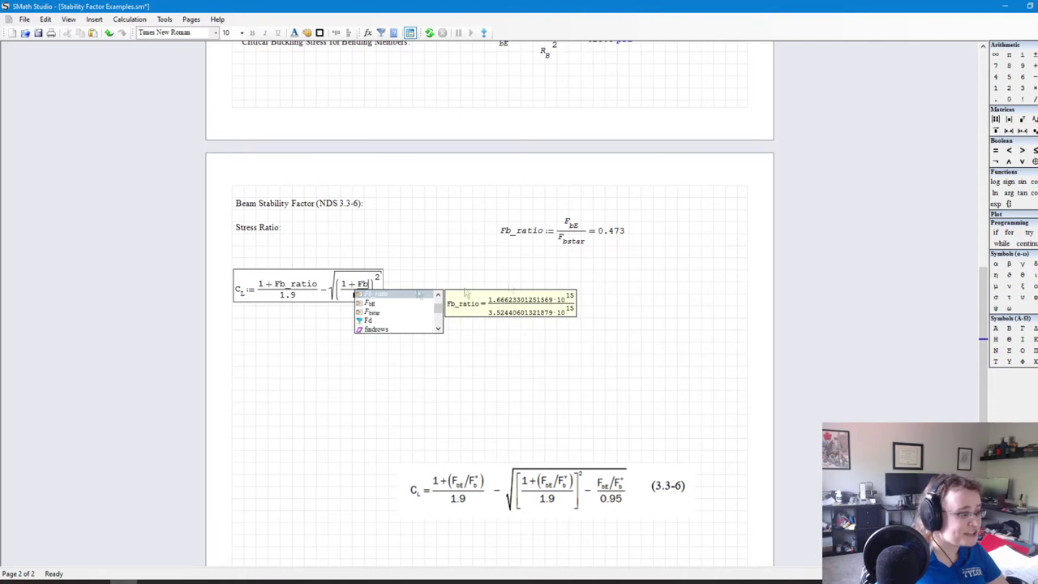
pyautogui.doubleClick(405, 295)
pyautogui.click(371, 298)
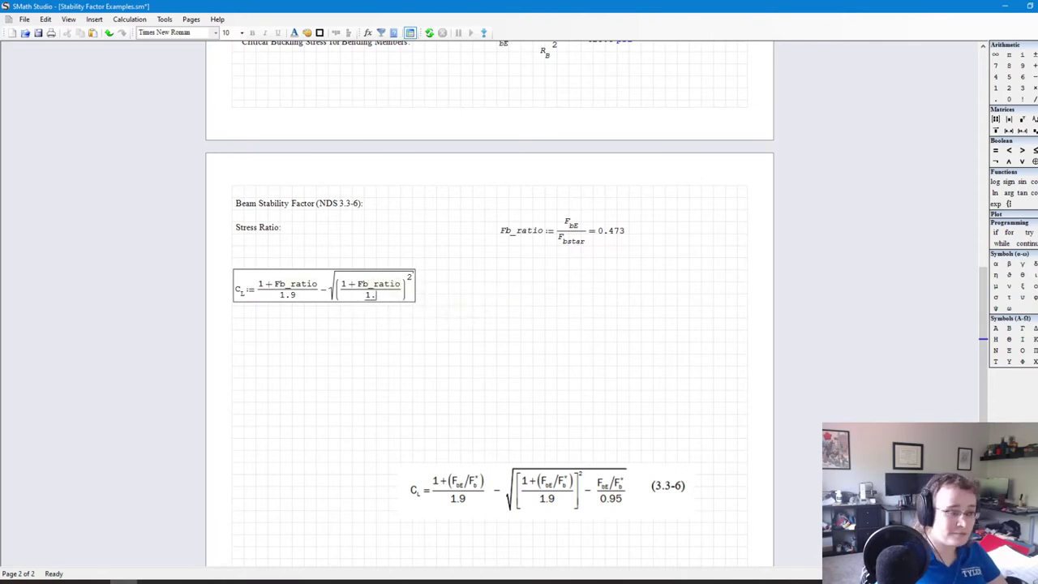
pyautogui.write('1.9')
pyautogui.press('space')
pyautogui.press('space')
pyautogui.press('space')
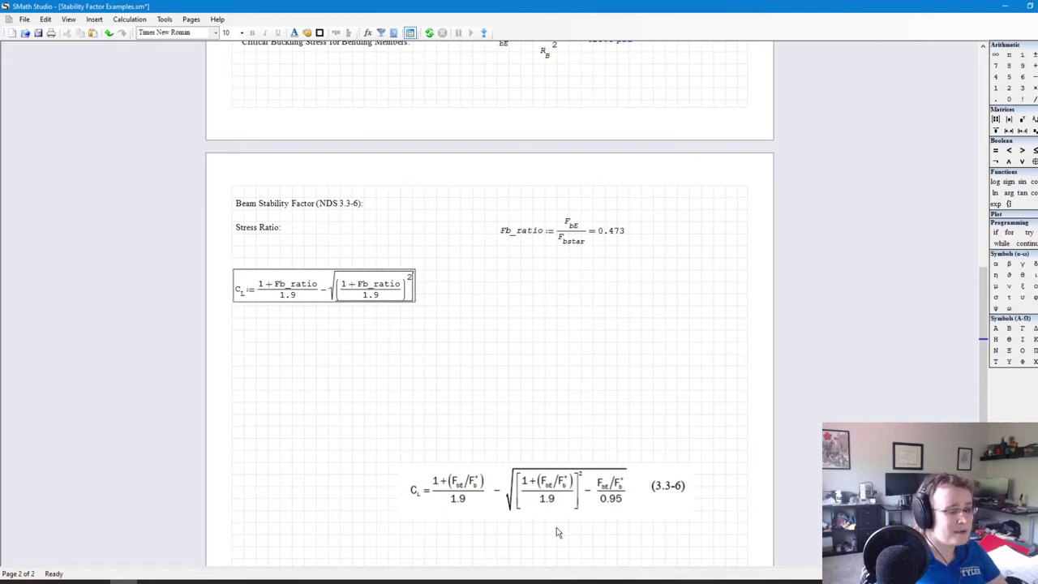
# Step: Subtract Fb_ratio/0.95 after the squared term inside the square root and evaluate C.L
pyautogui.write('-')
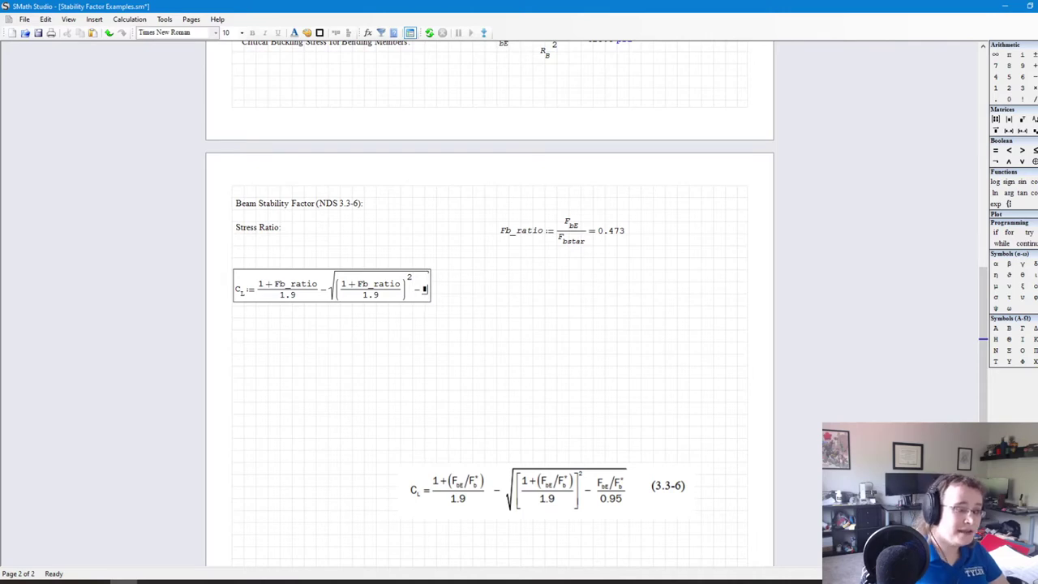
pyautogui.write('/■')
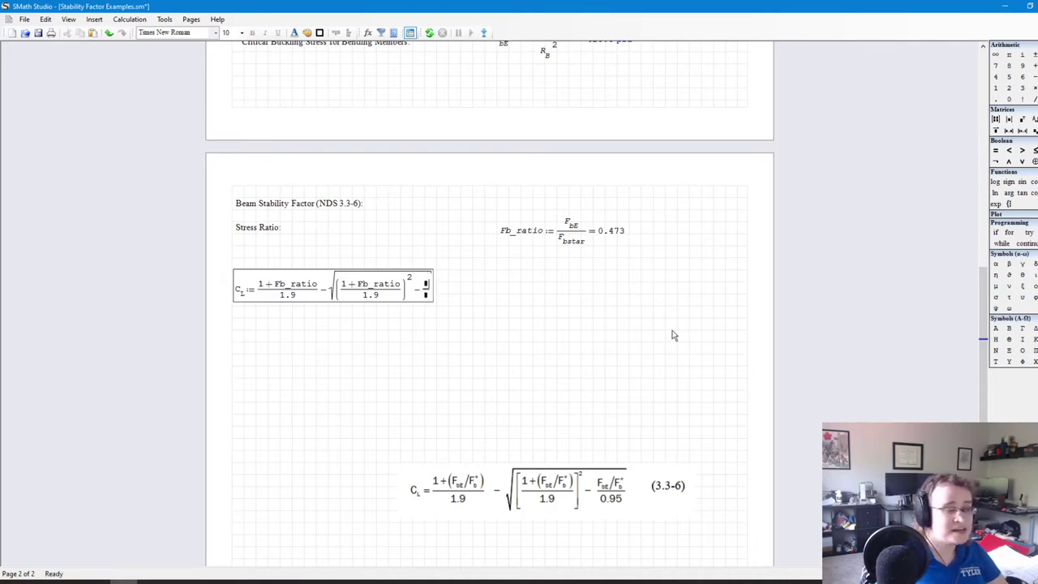
pyautogui.write('Fb')
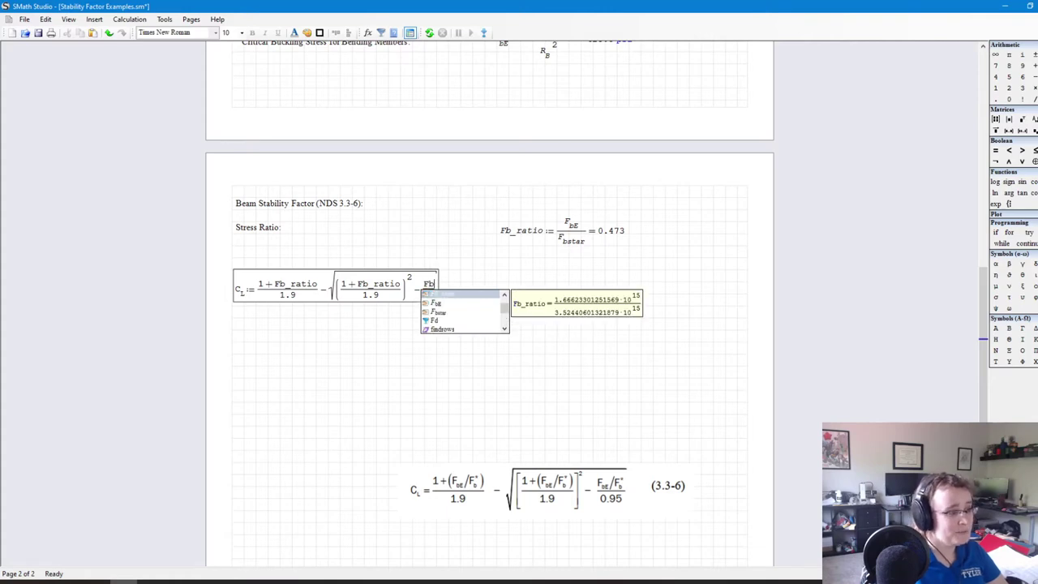
pyautogui.press('Return')
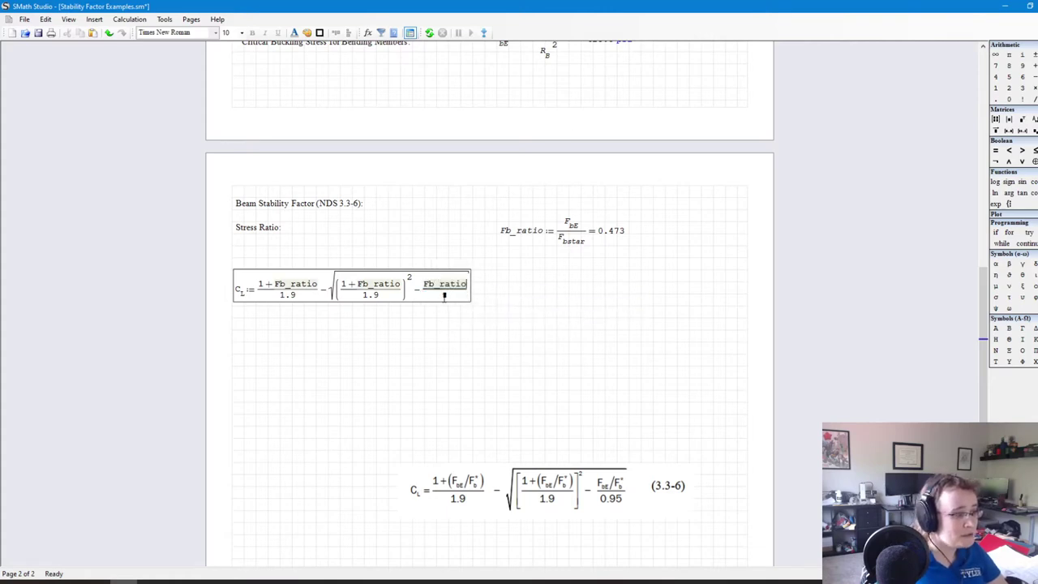
pyautogui.write('0.95)= 0.453905868')
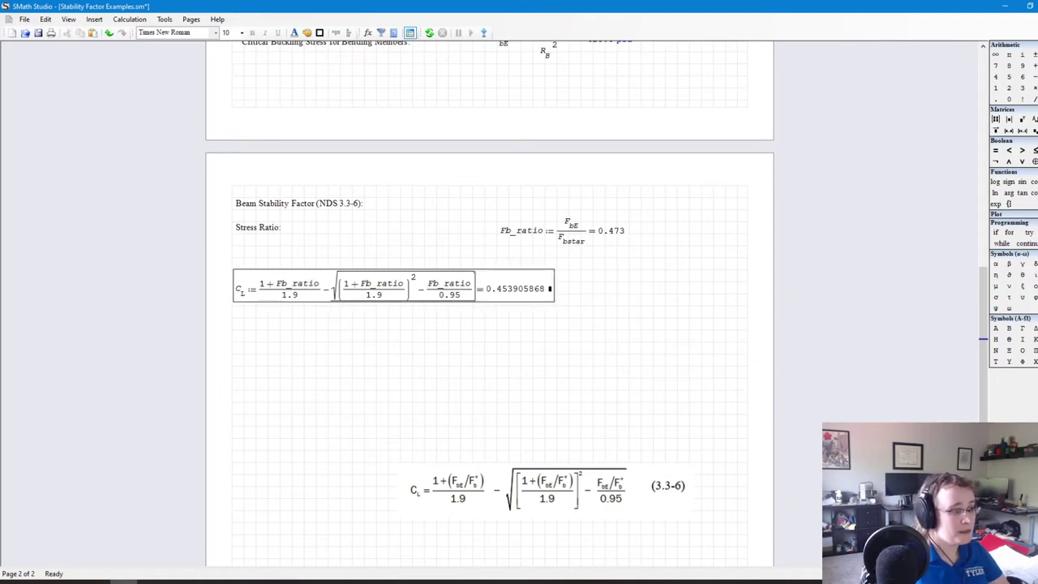
# Step: Display the C.L result to three decimal places and move the equation toward the middle of the page, under the stress ratio
pyautogui.rightClick(529, 292)
pyautogui.moveTo(584, 453)
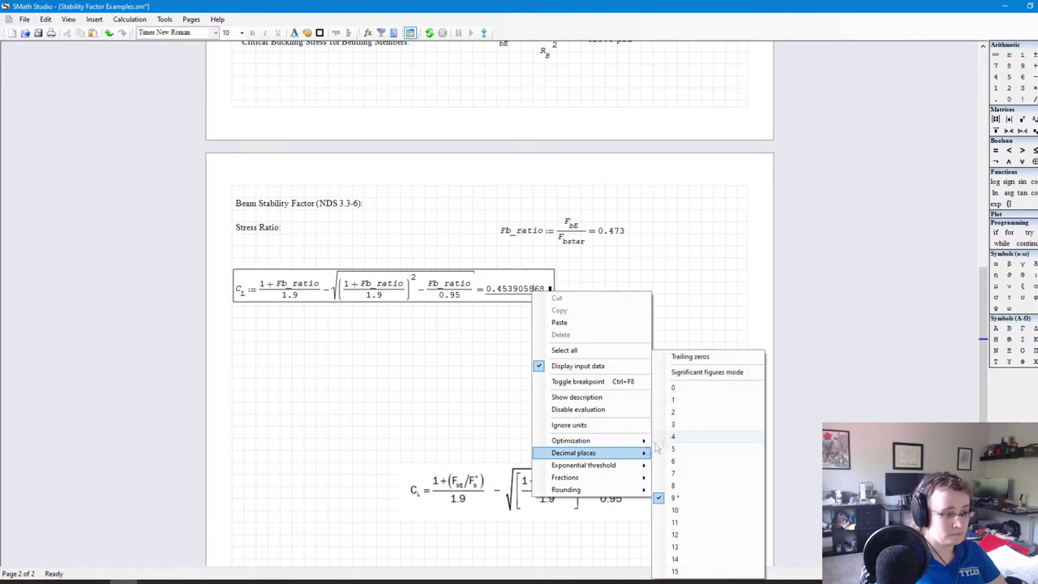
pyautogui.click(682, 430)
pyautogui.moveTo(571, 366); pyautogui.dragTo(401, 273)
pyautogui.moveTo(613, 355); pyautogui.dragTo(509, 287)
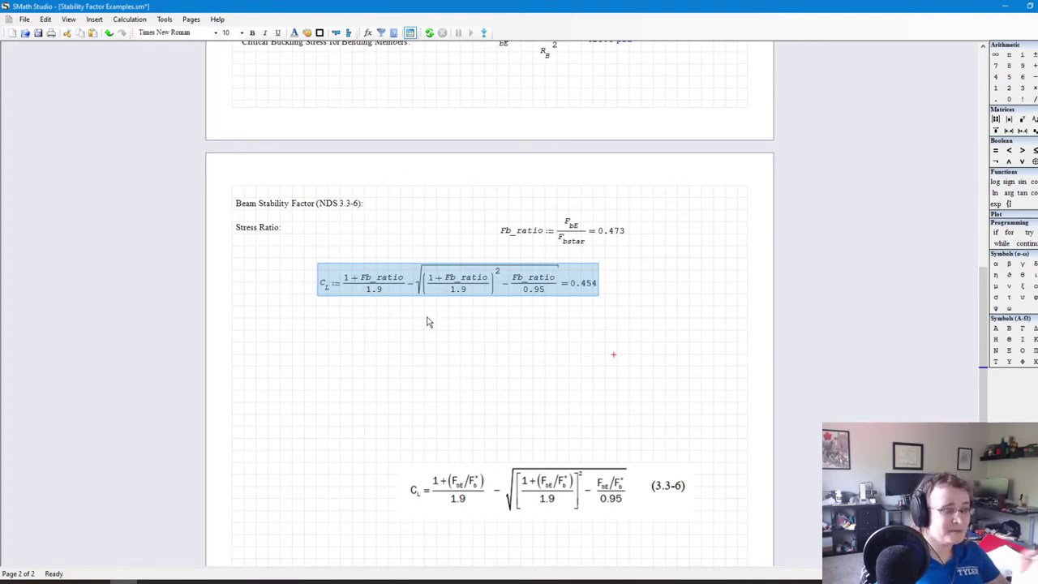
pyautogui.click(728, 354)
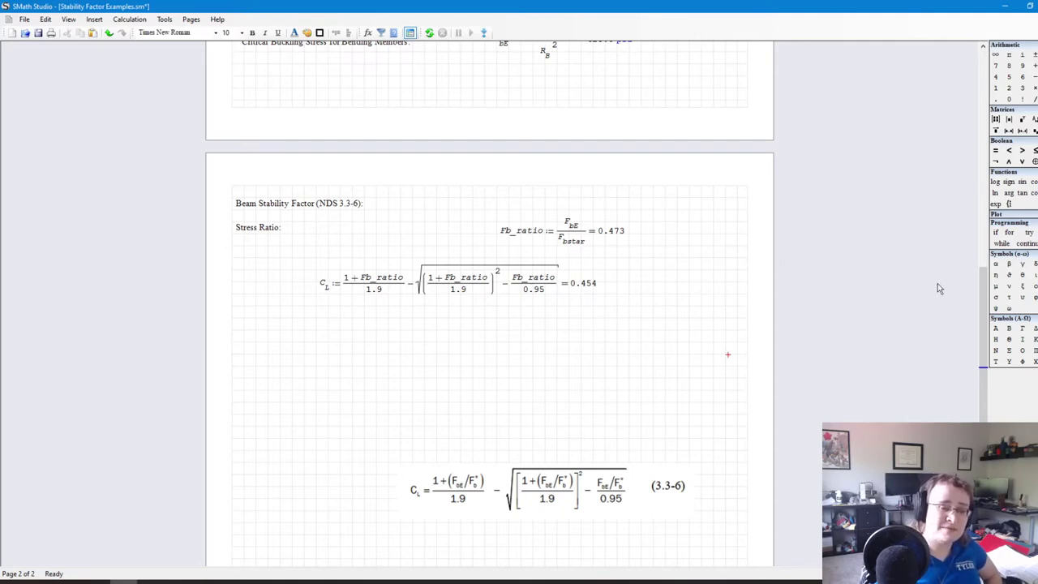
# Step: Recheck the Example 1 problem statement, and delete the NDS equation 3.3-6 reference image below the C.L equation
pyautogui.moveTo(981, 290); pyautogui.dragTo(994, 96)
pyautogui.scroll(1, 519, 232)
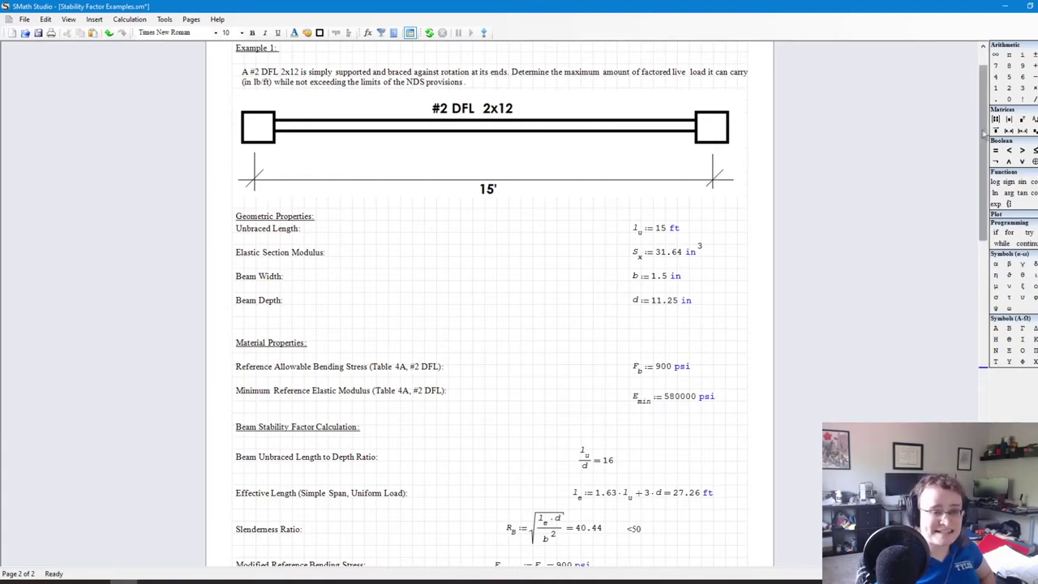
pyautogui.moveTo(983, 146); pyautogui.dragTo(984, 145)
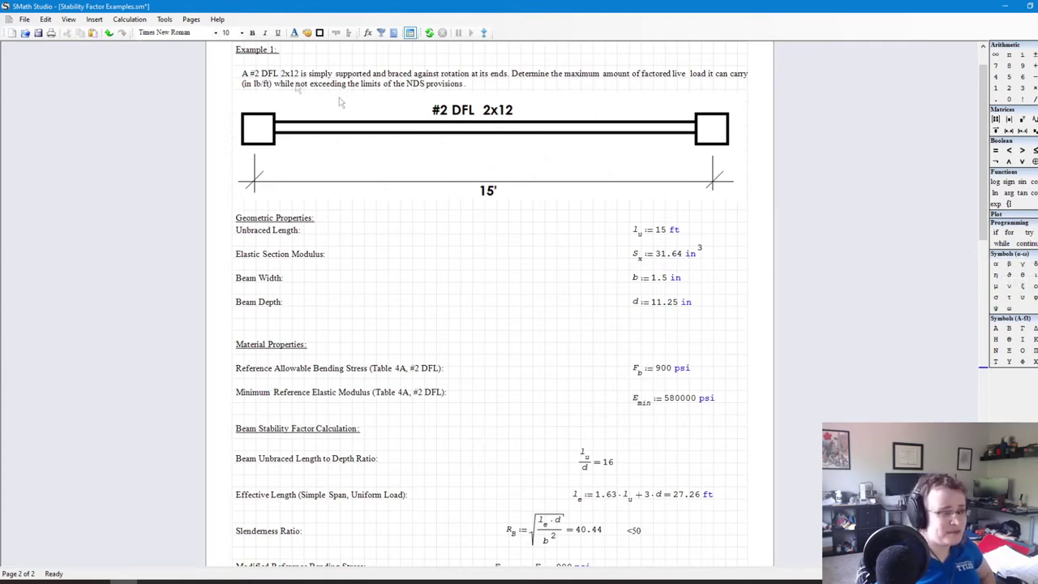
pyautogui.moveTo(978, 186); pyautogui.dragTo(915, 379)
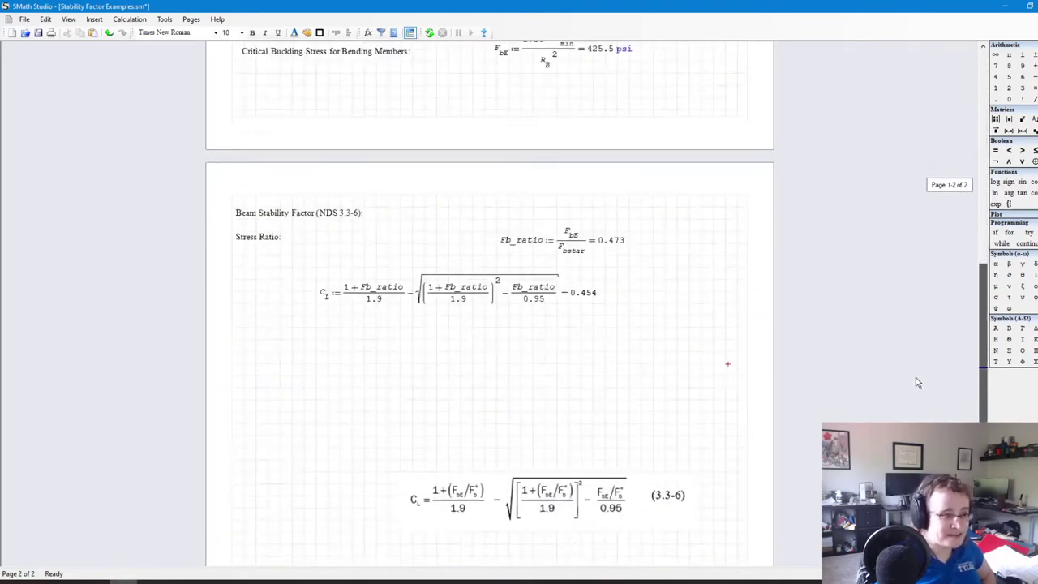
pyautogui.scroll(-2, 473, 435)
pyautogui.click(476, 393)
pyautogui.press('Delete')
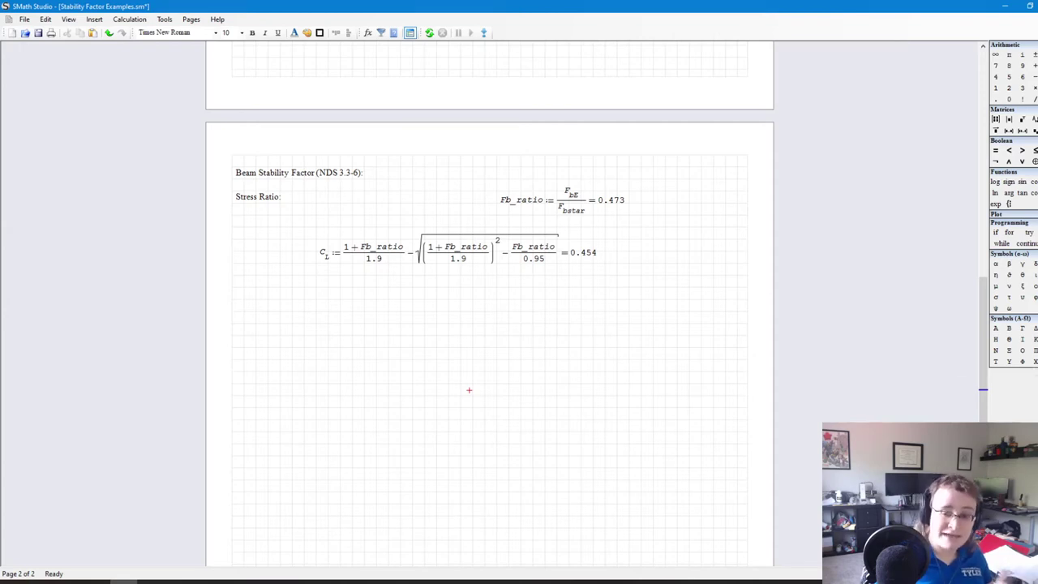
# Step: Add an "Adjusted Allowable Bending Stress:" label below the C.L equation and align it with the Stress Ratio label's left edge
pyautogui.click(237, 288)
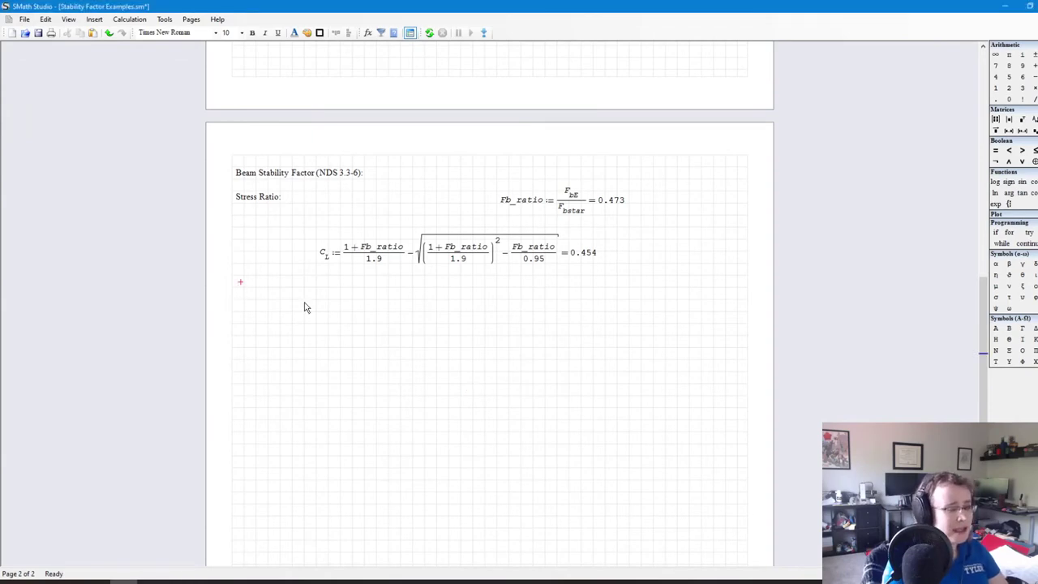
pyautogui.press('Return')
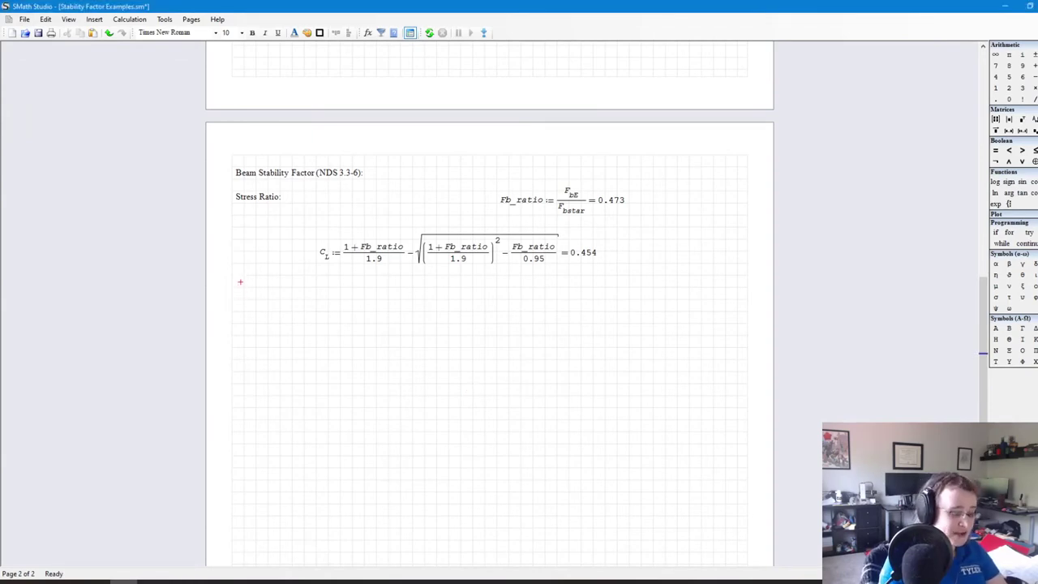
pyautogui.write('Adjusted Bllowable Bend')
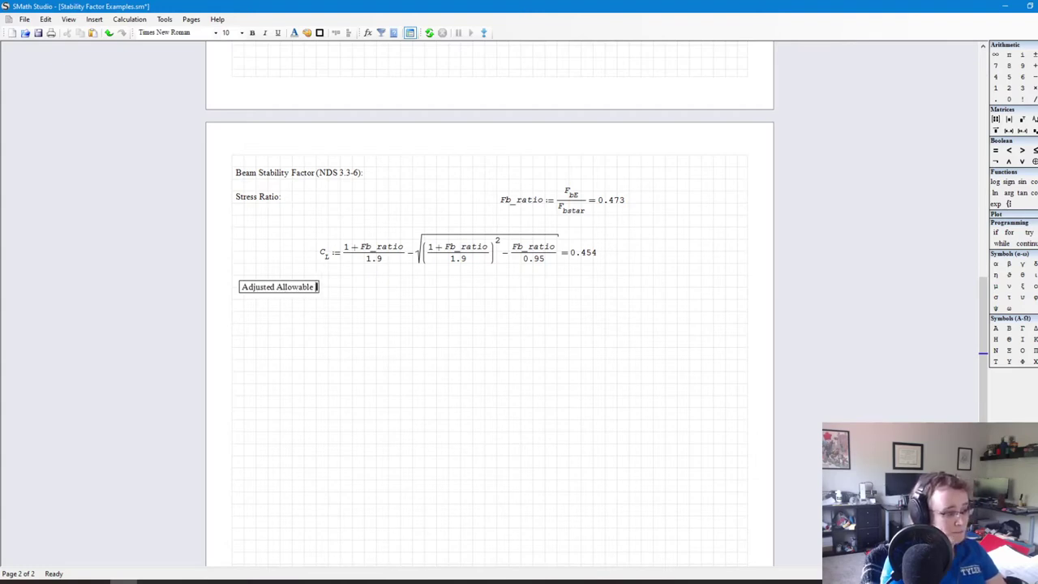
pyautogui.write('ing Stress')
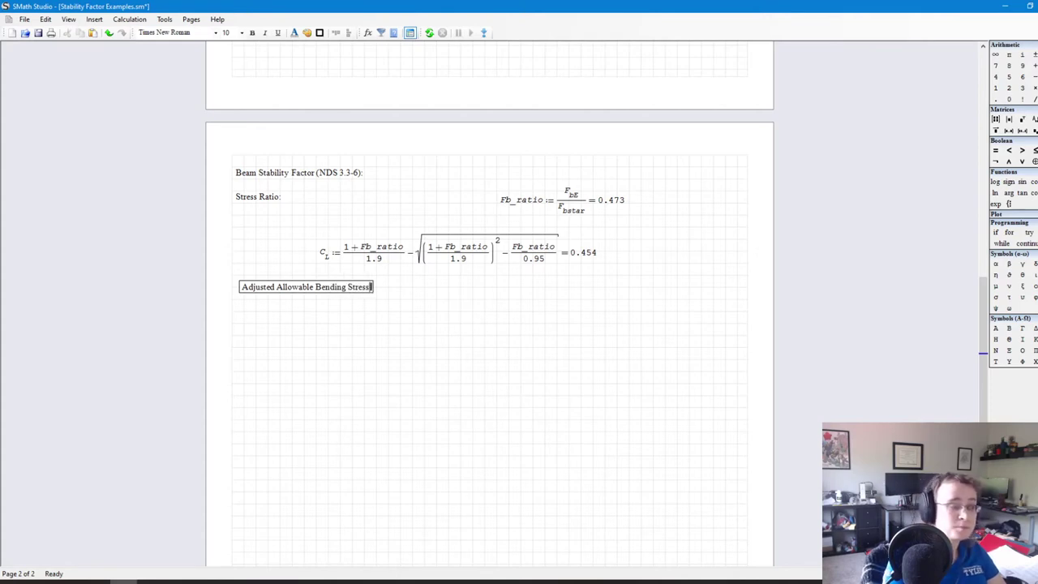
pyautogui.moveTo(639, 451); pyautogui.dragTo(341, 235)
pyautogui.click(444, 336)
pyautogui.moveTo(444, 335); pyautogui.dragTo(323, 279)
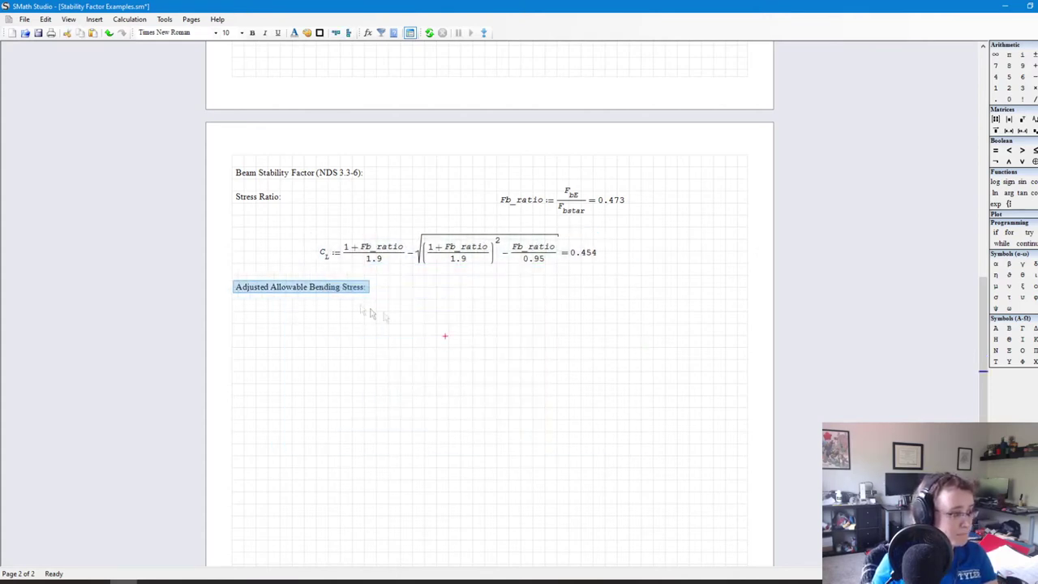
# Step: Beside the Adjusted Allowable Bending Stress label, define F'.b as F.b times C.L and evaluate it
pyautogui.click(435, 282)
pyautogui.write('F')
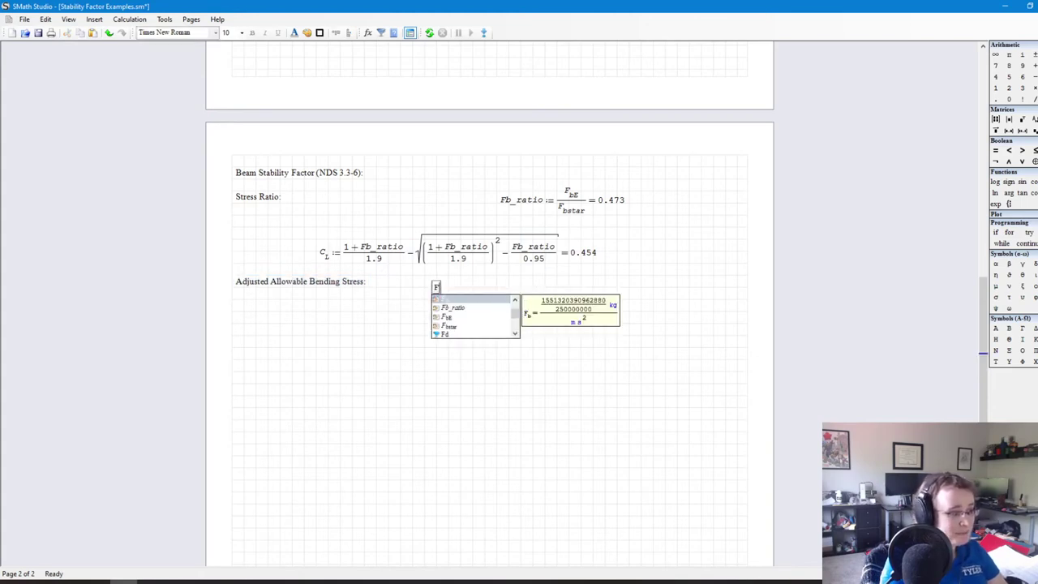
pyautogui.write('.b')
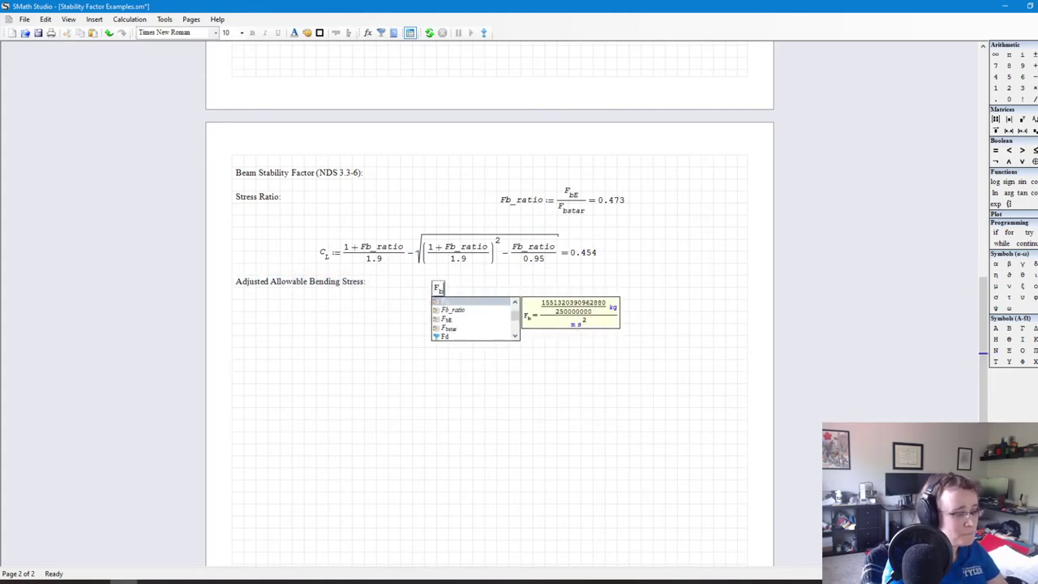
pyautogui.press('Escape')
pyautogui.write("'")
pyautogui.press('Escape')
pyautogui.write(':=')
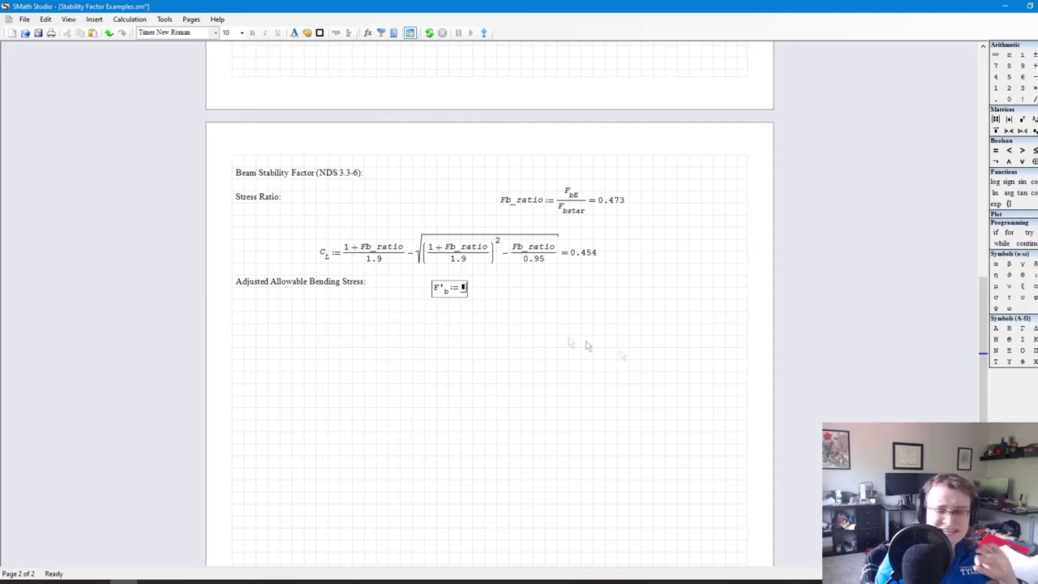
pyautogui.write('F.b')
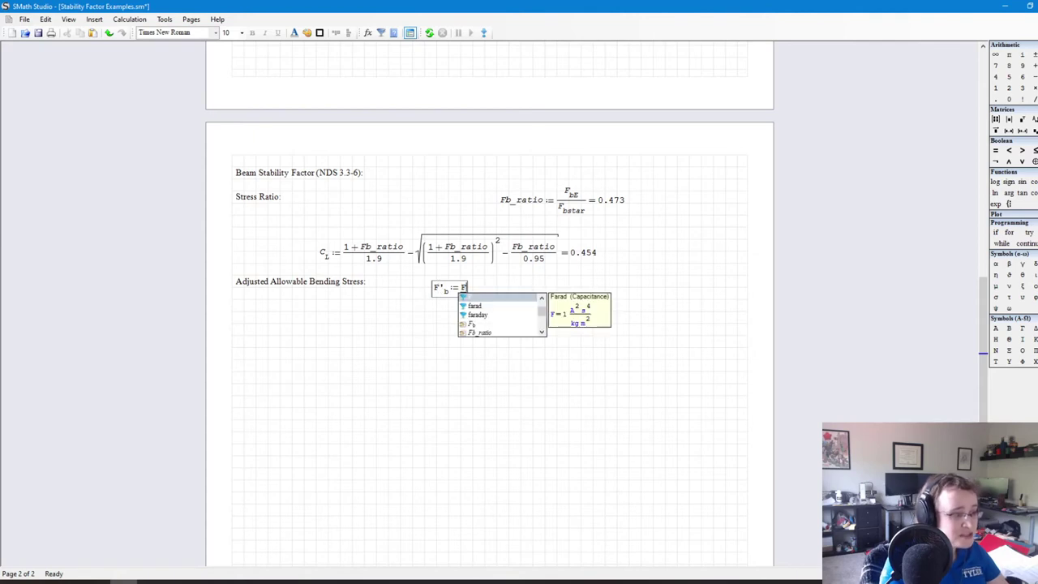
pyautogui.write('*C')
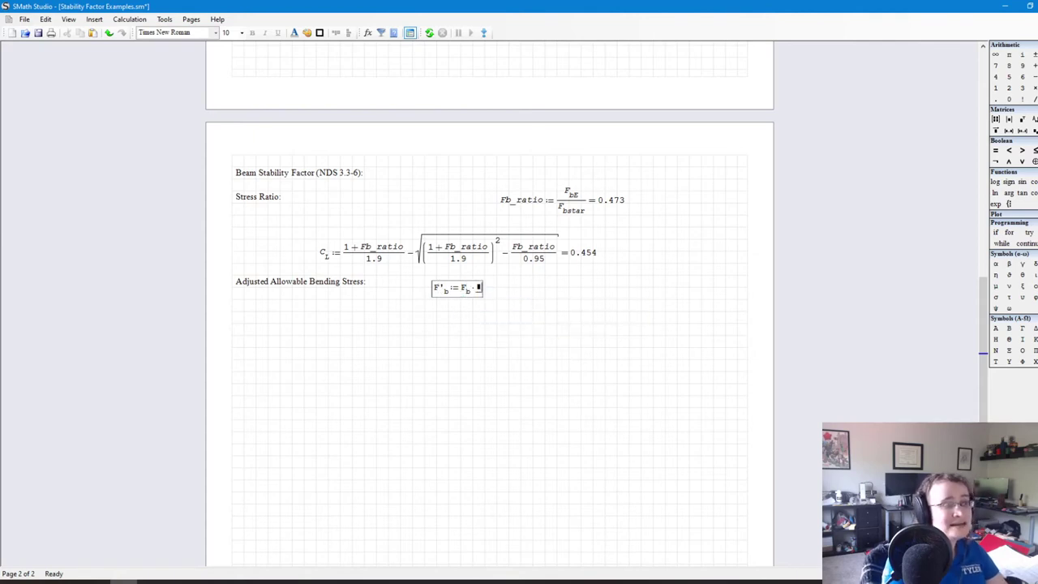
pyautogui.write('.L=')
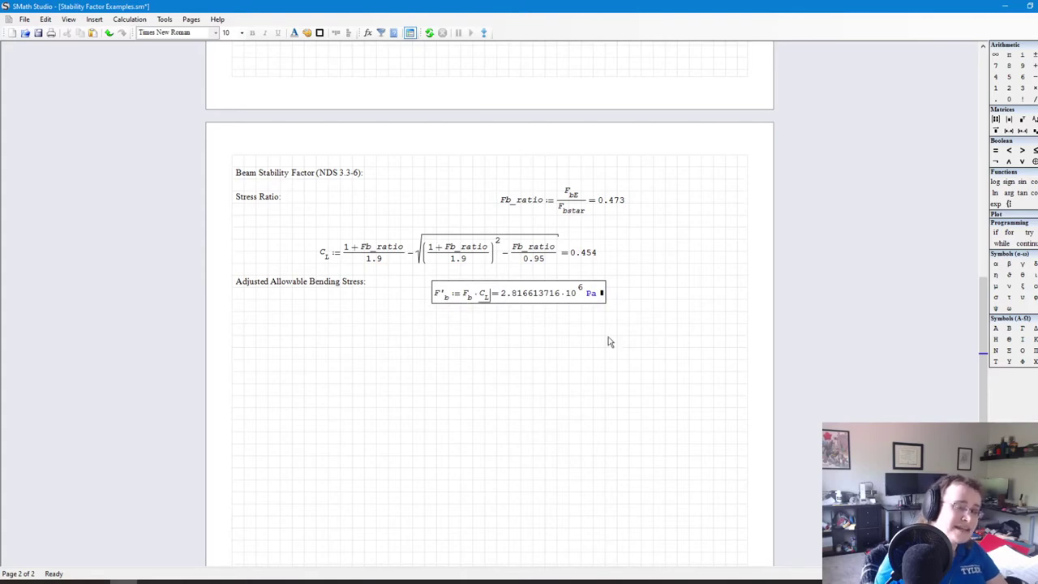
# Step: Show the F'.b result in psi with one decimal place and move the equation level with its label
pyautogui.press('BackSpace')
pyautogui.press('BackSpace')
pyautogui.write('psi')
pyautogui.click(432, 300)
pyautogui.click(548, 287)
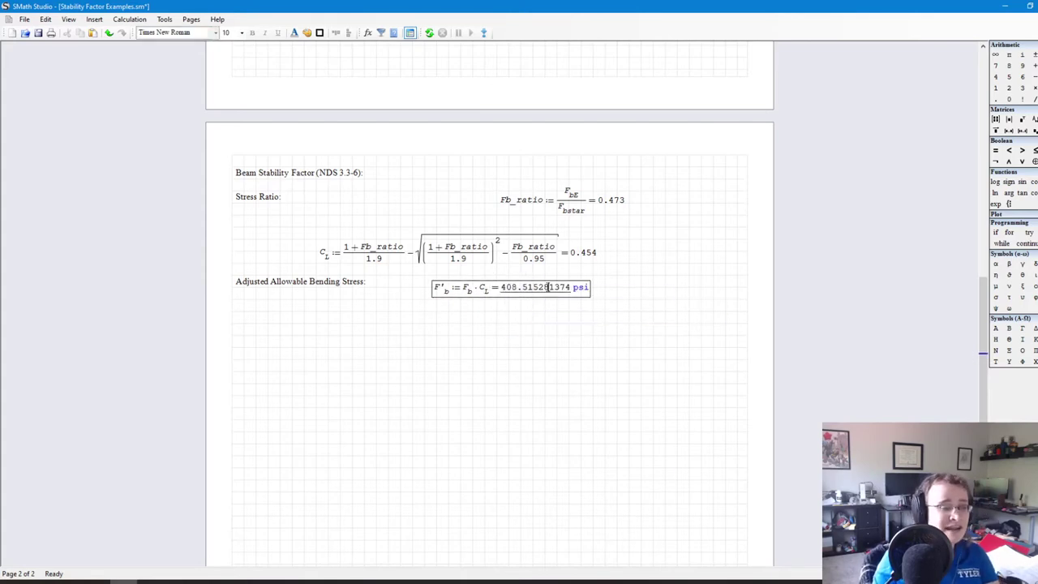
pyautogui.rightClick(549, 288)
pyautogui.moveTo(633, 453)
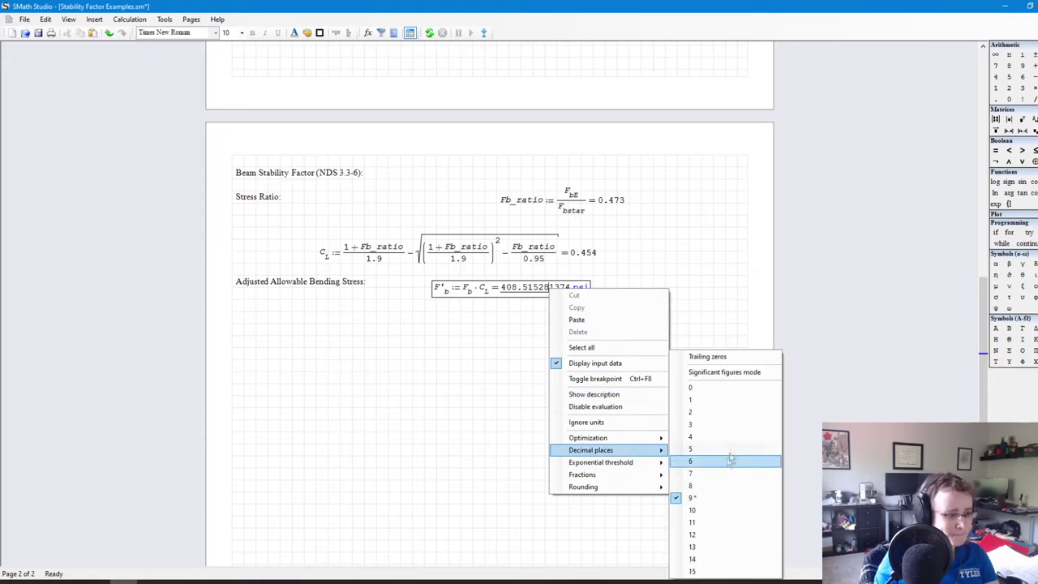
pyautogui.click(719, 401)
pyautogui.moveTo(608, 361); pyautogui.dragTo(470, 295)
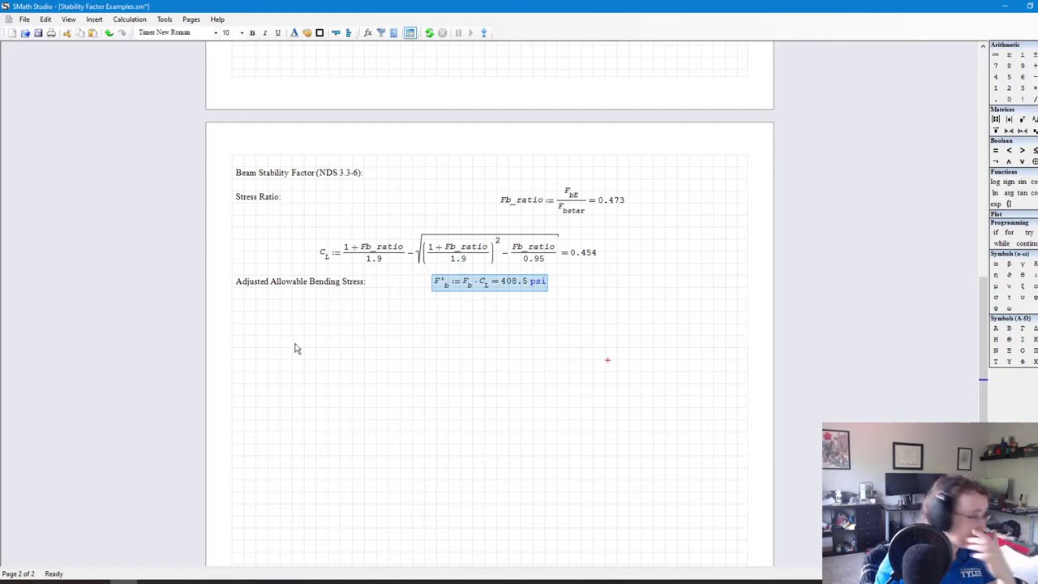
# Step: Switch to the NDS Wood Specification in PDF-XChange Editor and consult the flexural design equations in section 3.3.2
pyautogui.click(240, 306)
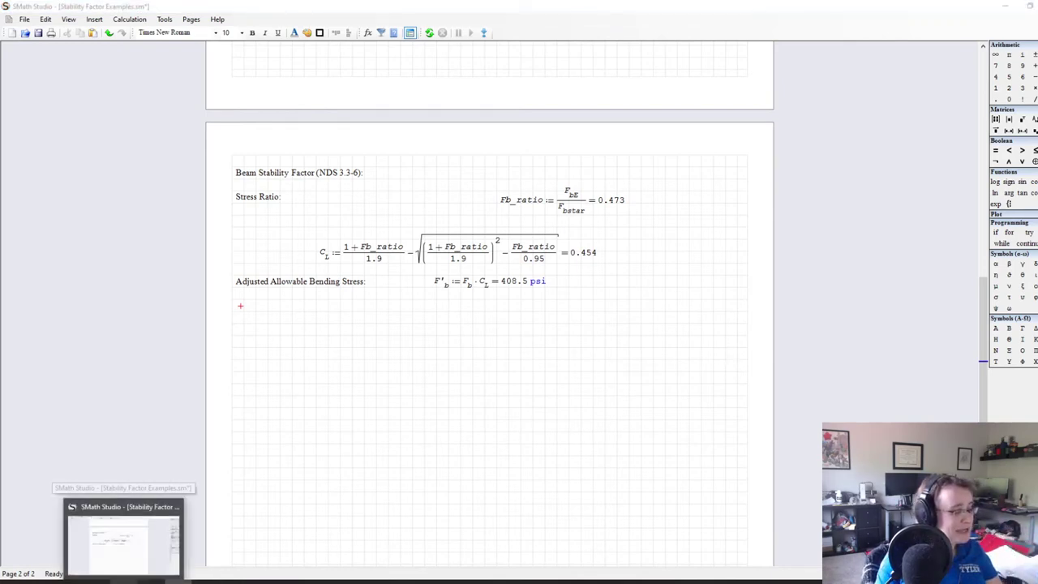
pyautogui.click(152, 580)
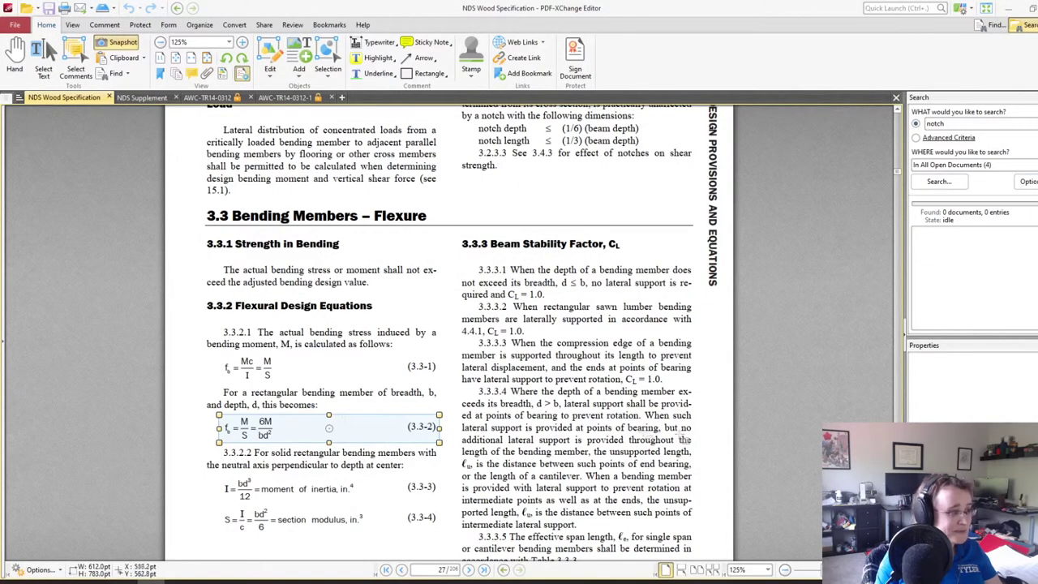
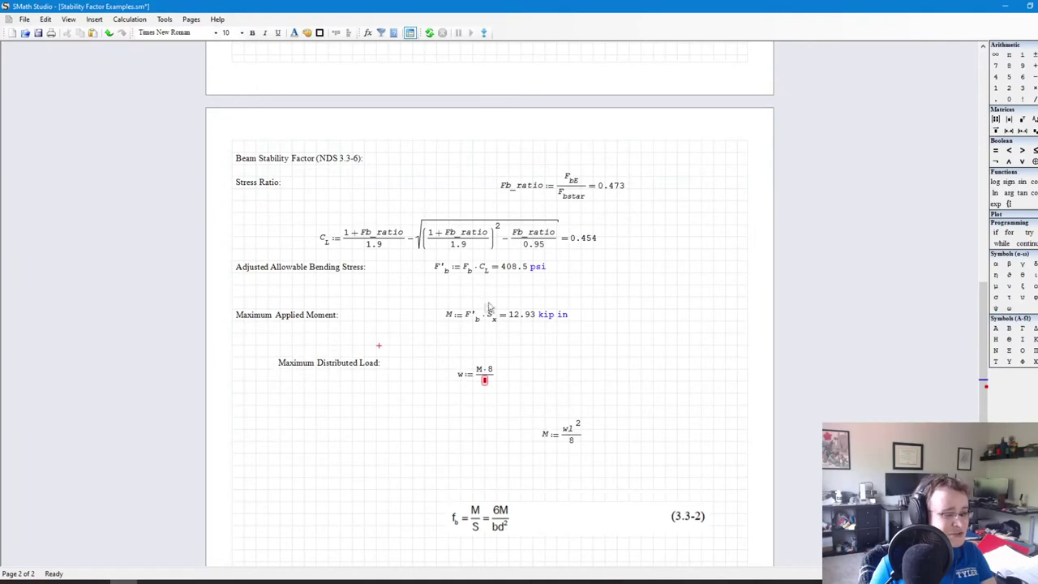
# Step: Add a "Beam Length (for statics calculations):" label between the Maximum Applied Moment and Maximum Distributed Load rows, and adjust its position
pyautogui.click(275, 358)
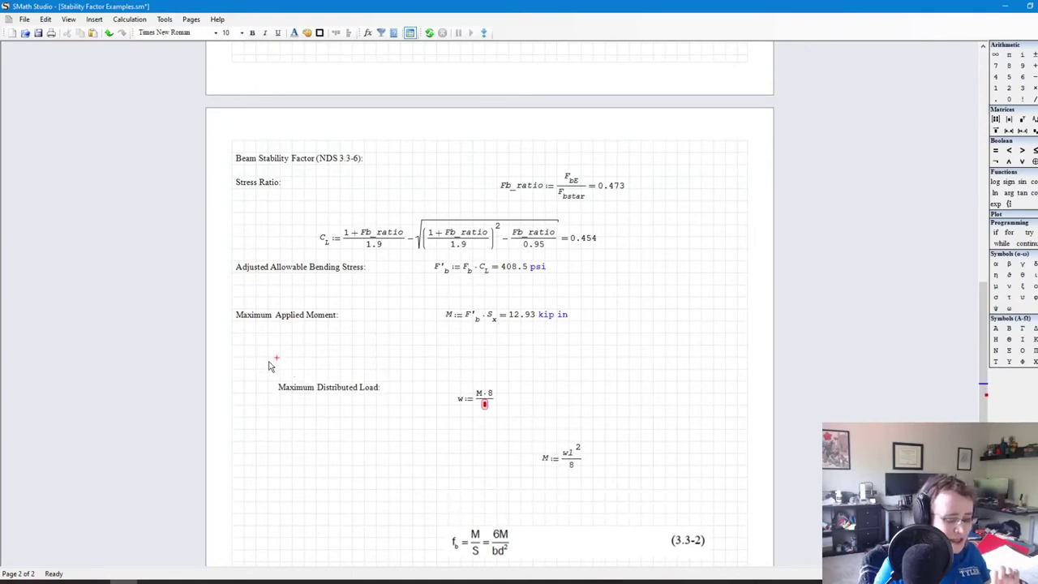
pyautogui.hotkey('shift', "'")
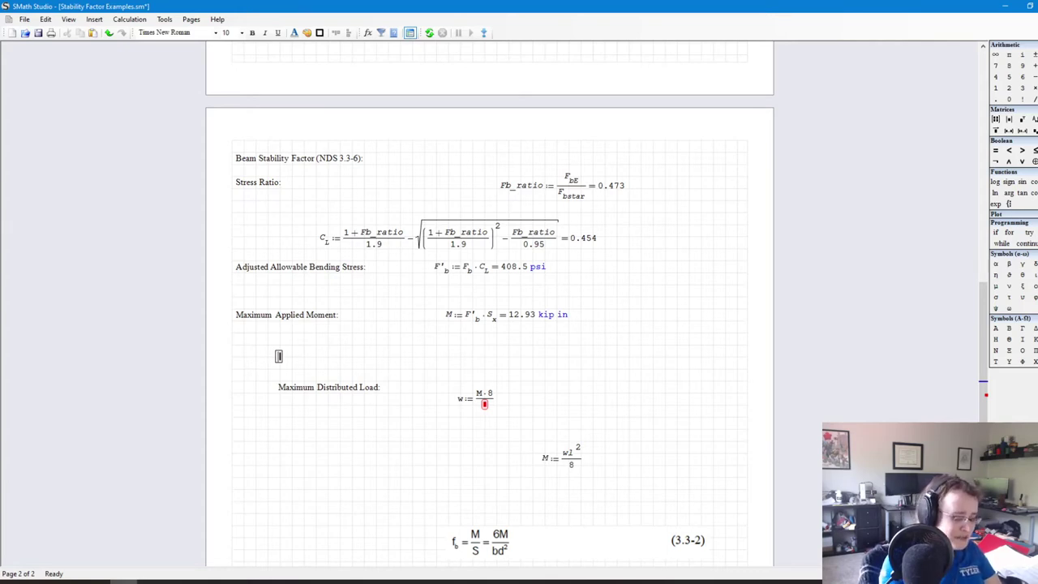
pyautogui.write('Beam ')
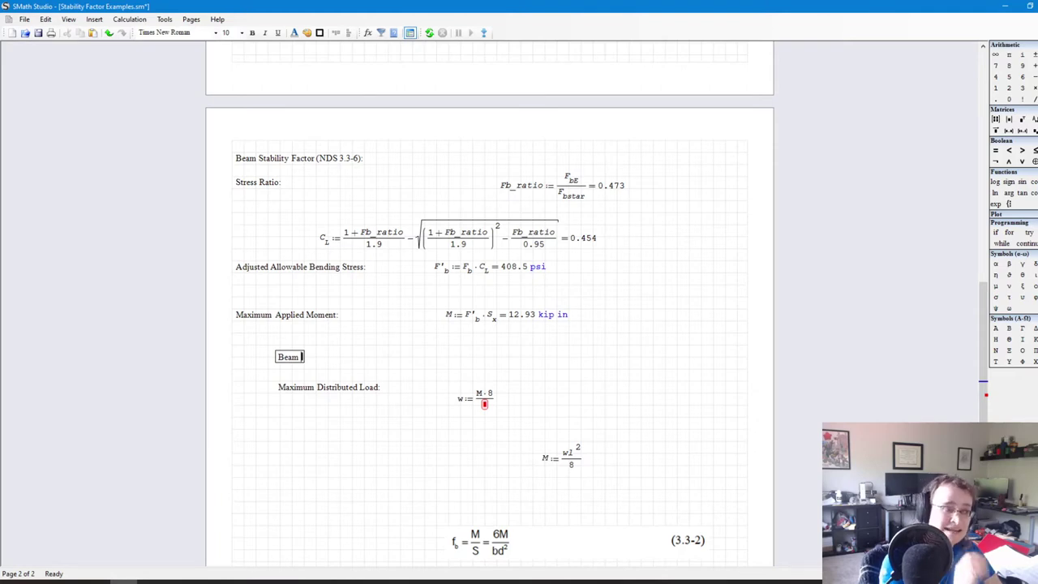
pyautogui.write('Length (for')
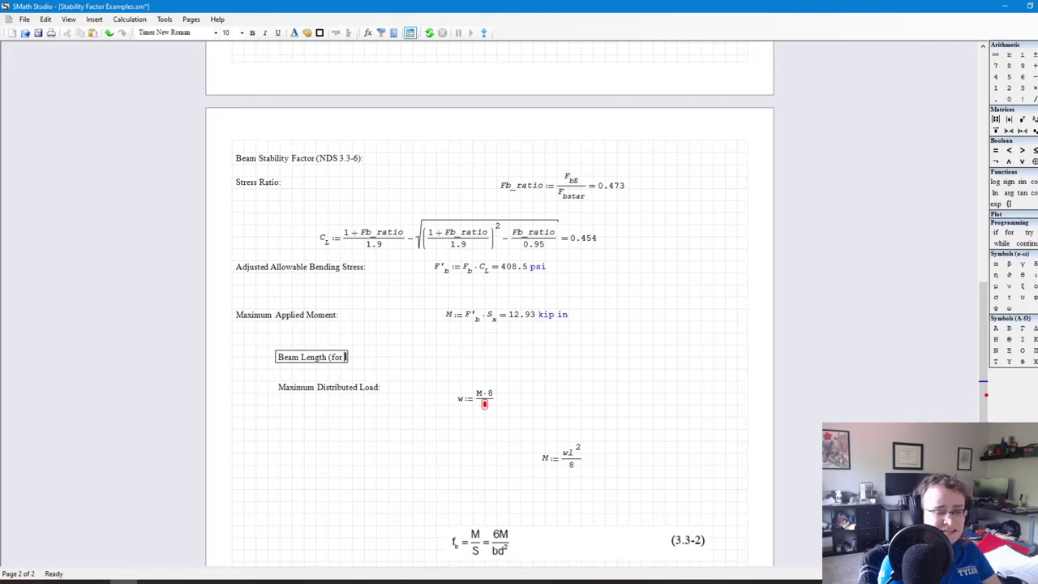
pyautogui.write(' statics ')
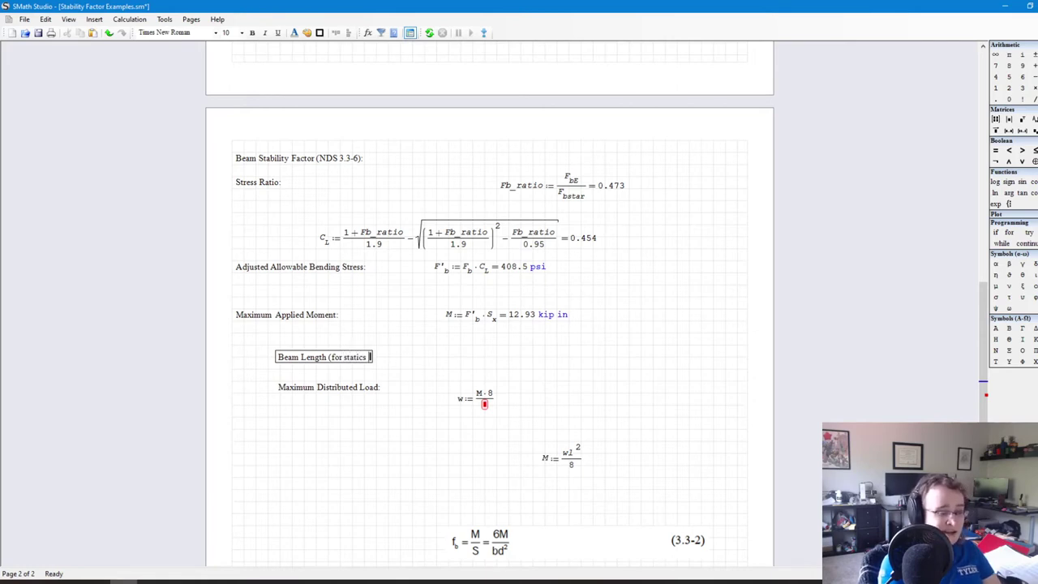
pyautogui.write('aclculations)')
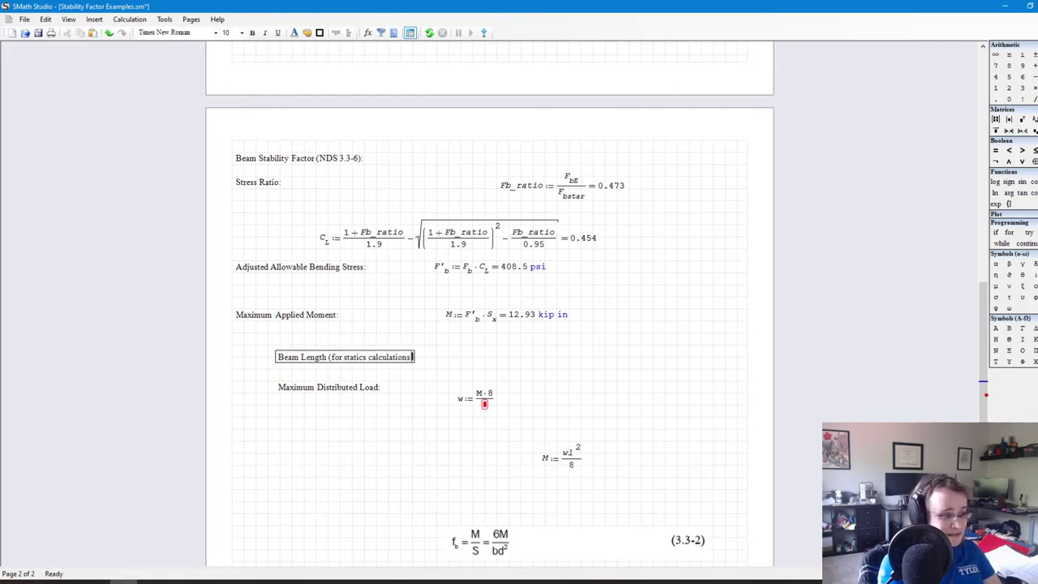
pyautogui.write(':')
pyautogui.moveTo(261, 362); pyautogui.dragTo(394, 354)
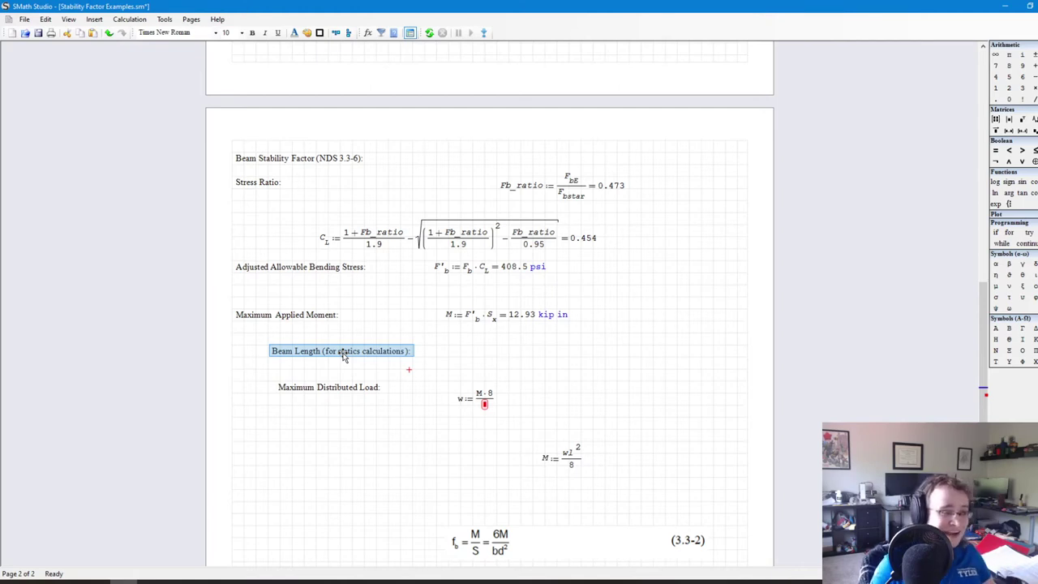
# Step: Define the beam length l as 15 ft beside the Beam Length label
pyautogui.click(516, 362)
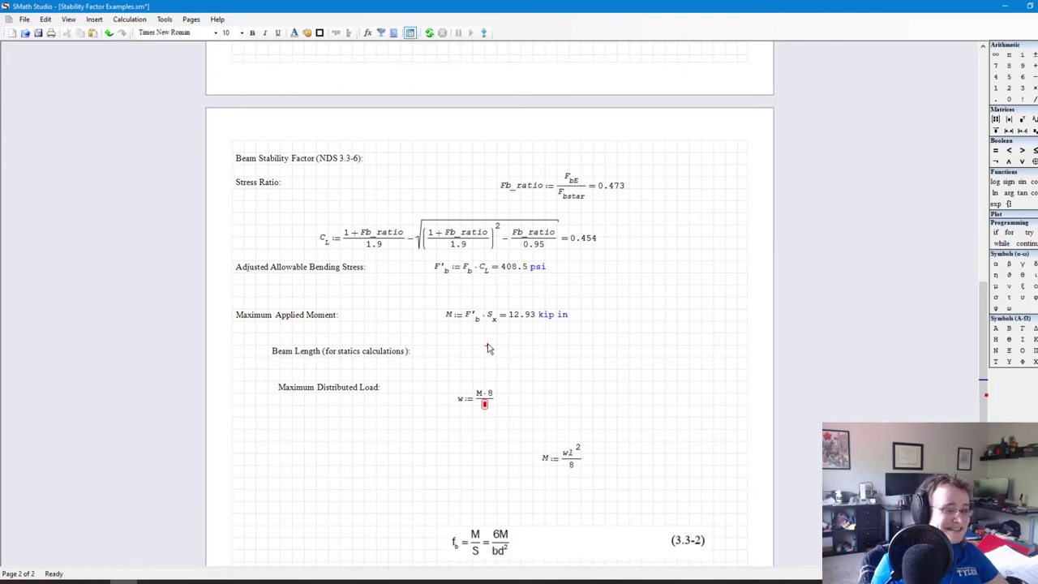
pyautogui.click(487, 348)
pyautogui.write('l := 15 ft')
pyautogui.press('Return')
# Step: Complete the maximum distributed load equation w with l squared as the denominator and evaluate it
pyautogui.click(485, 405)
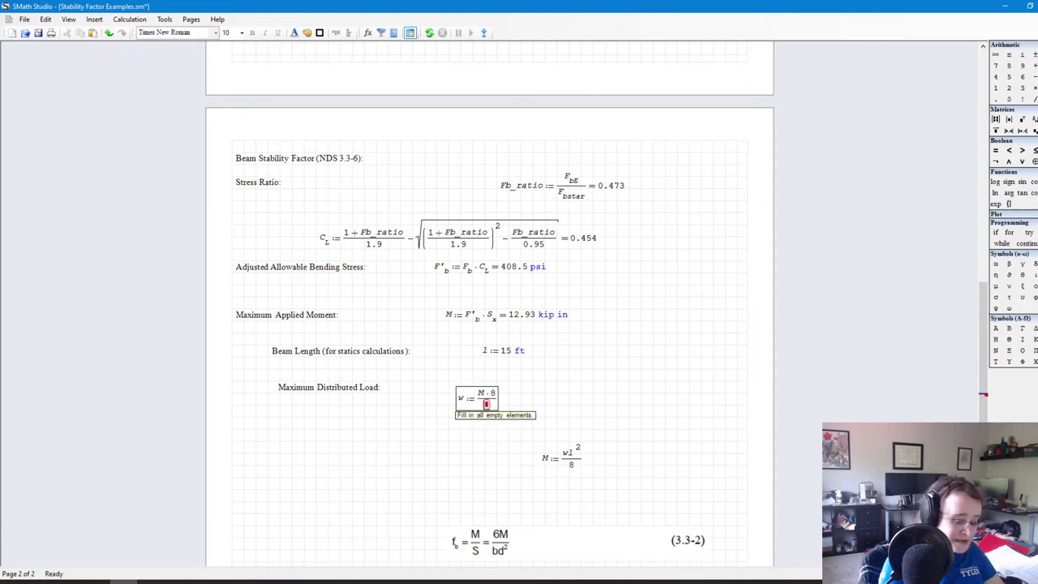
pyautogui.write('l')
pyautogui.press('Escape')
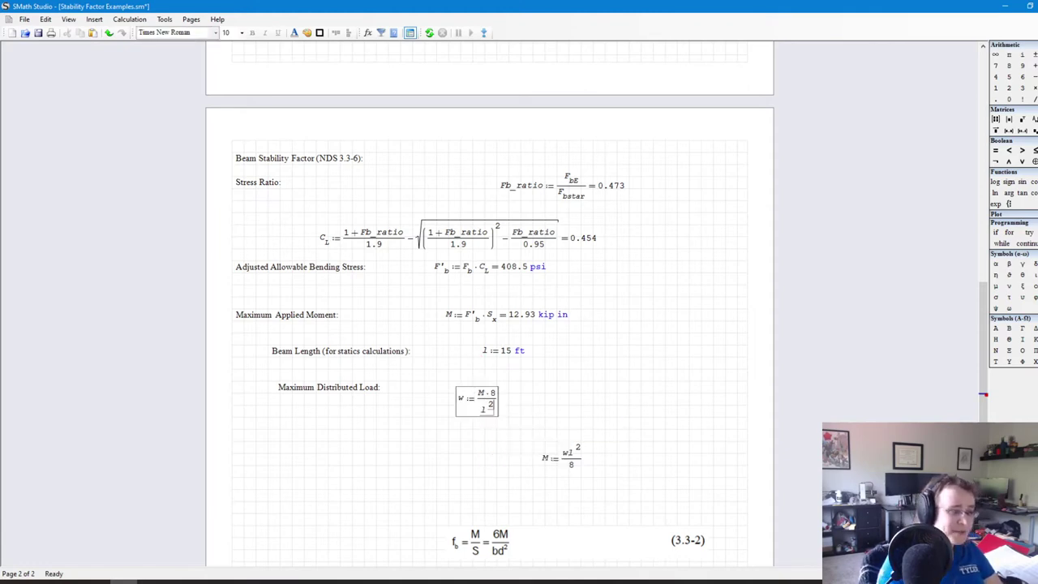
pyautogui.write('^2 = 558.910743763 m Pa')
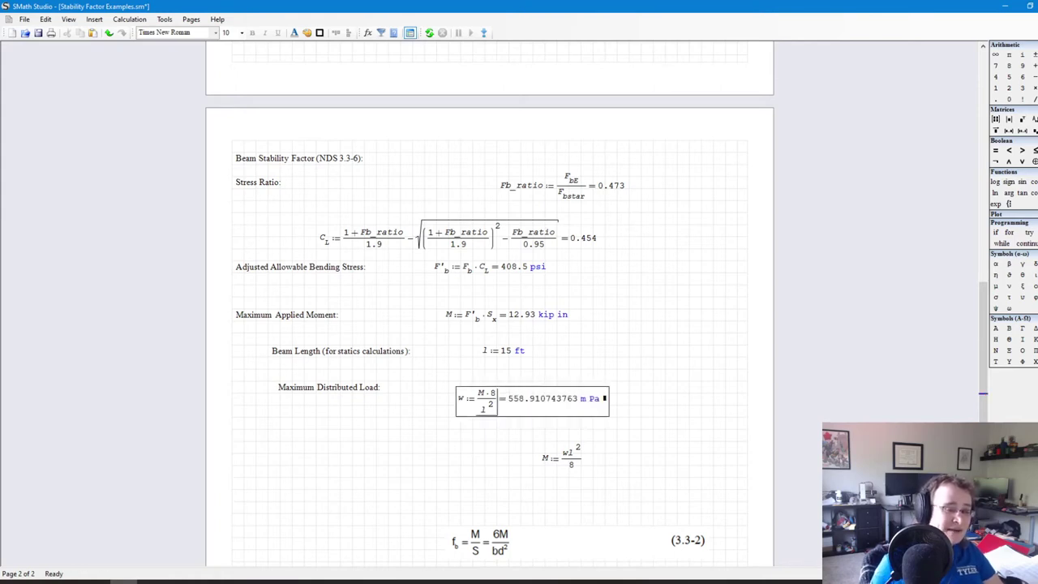
# Step: Replace the units of the w result with lbf/ft
pyautogui.click(604, 399)
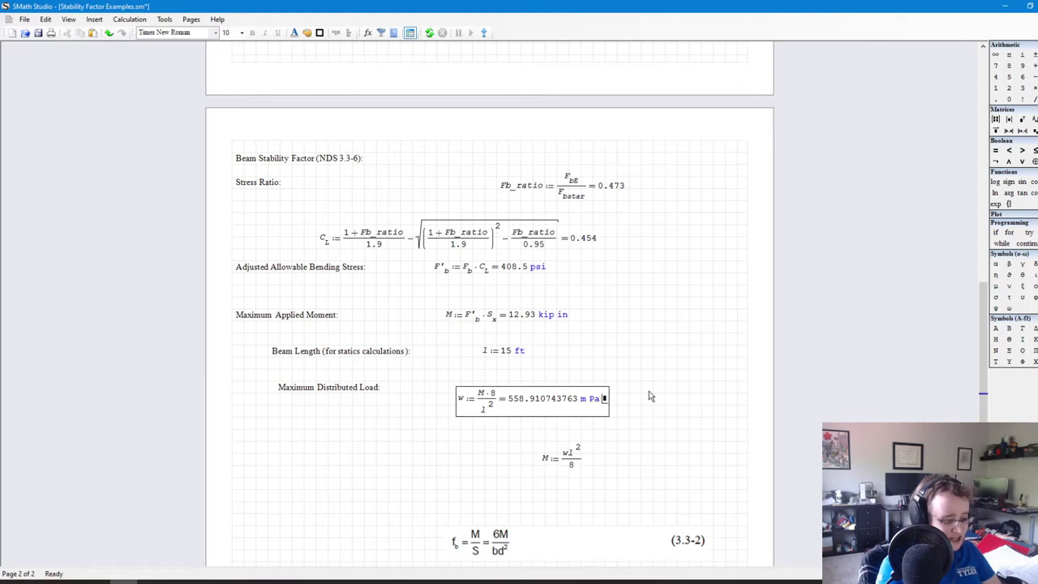
pyautogui.press('BackSpace')
pyautogui.press('BackSpace')
pyautogui.press('BackSpace')
pyautogui.press('BackSpace')
pyautogui.write('lb')
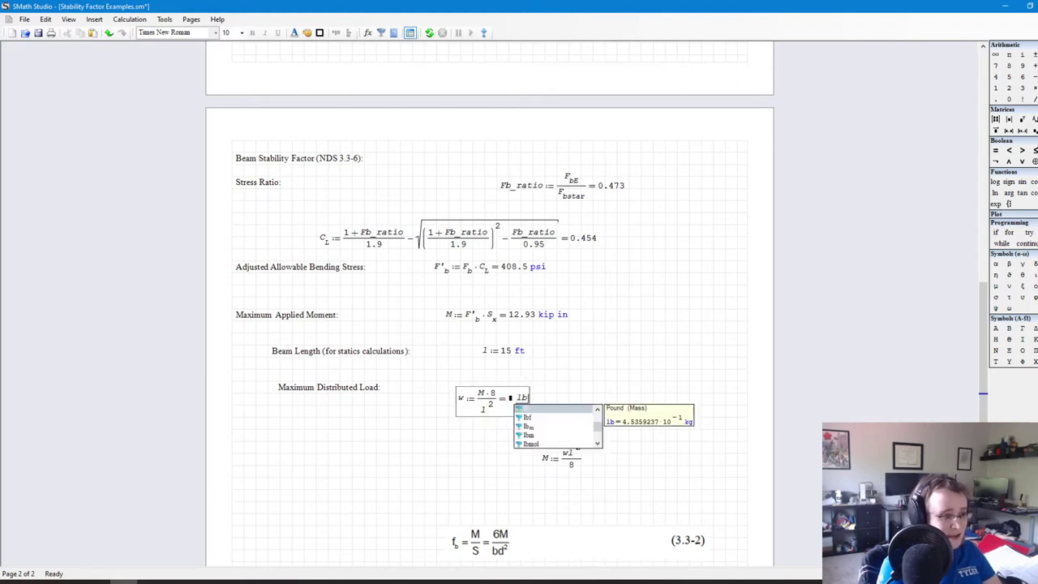
pyautogui.write('f/ft')
pyautogui.click(456, 418)
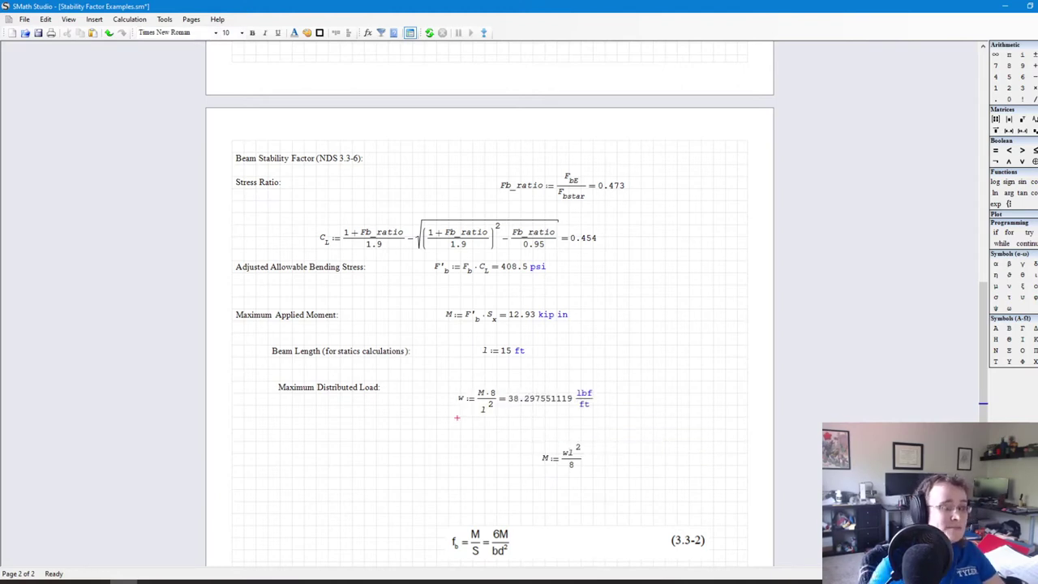
# Step: Shorten the displayed w result to 38.3 lbf/ft, and delete the reference moment equation and NDS 3.3-2 image below it
pyautogui.click(568, 396)
pyautogui.rightClick(556, 397)
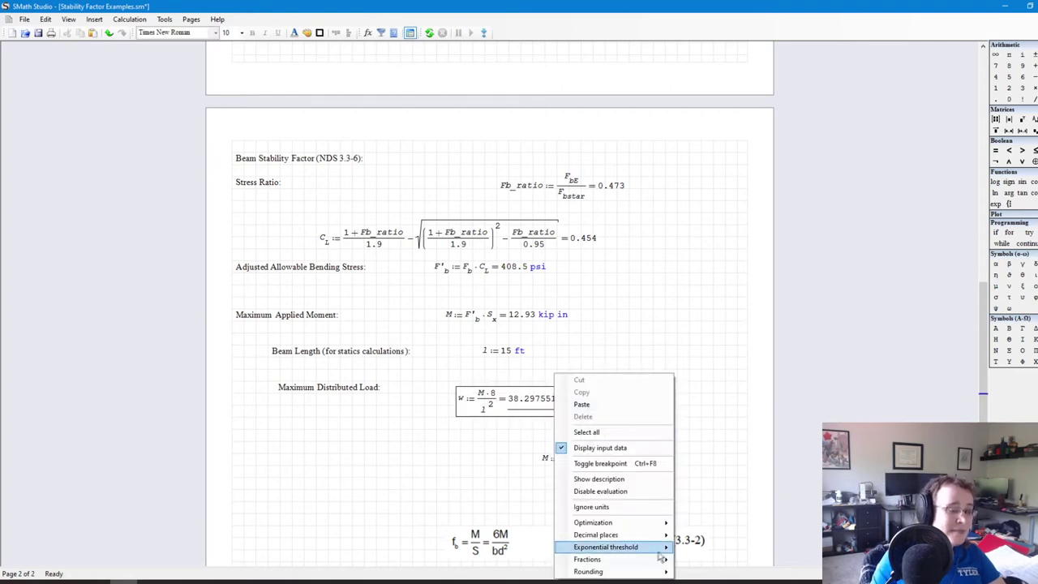
pyautogui.click(713, 415)
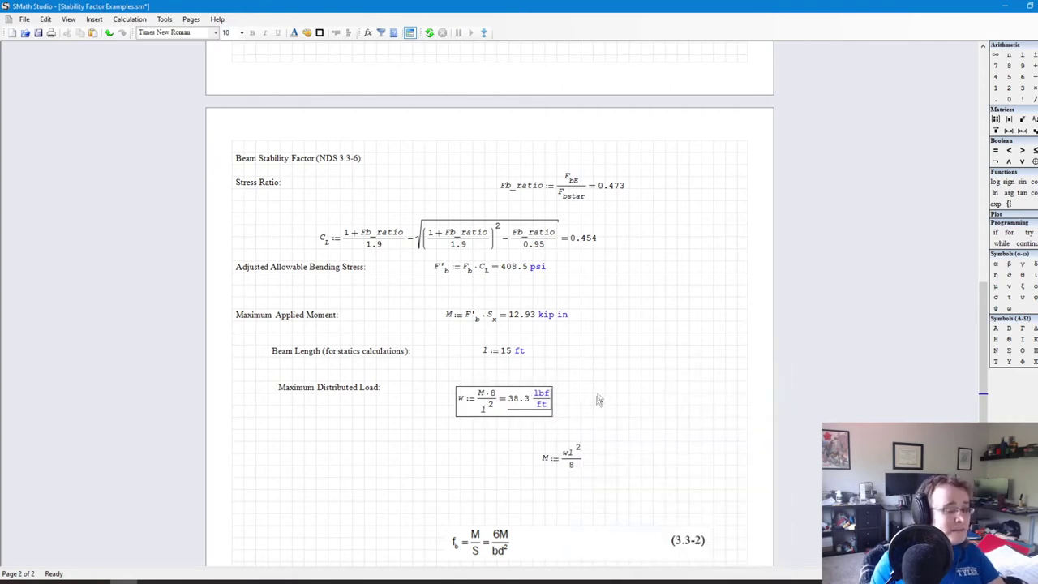
pyautogui.moveTo(601, 391); pyautogui.dragTo(522, 403)
pyautogui.moveTo(433, 442); pyautogui.dragTo(732, 482)
pyautogui.press('Delete')
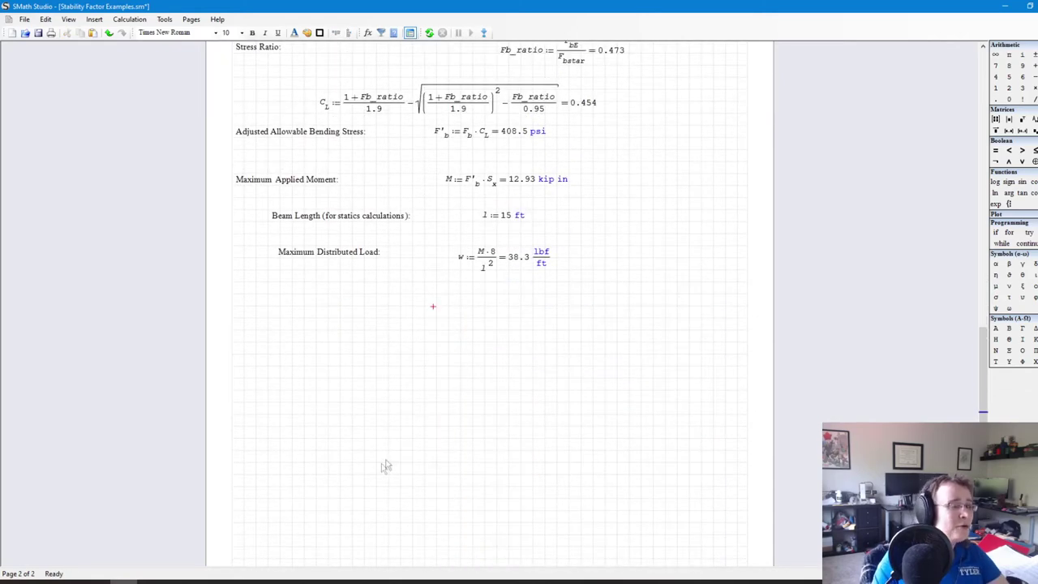
# Step: Put a border around the w equation and align the Maximum Distributed Load label with the Beam Length label's left edge
pyautogui.moveTo(580, 288); pyautogui.dragTo(506, 246)
pyautogui.rightClick(506, 247)
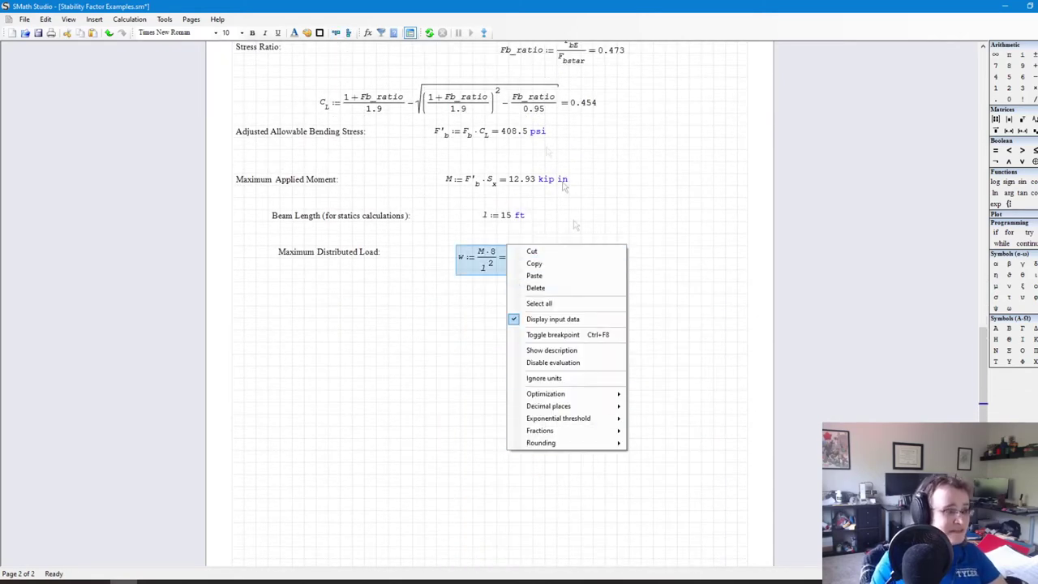
pyautogui.press('Escape')
pyautogui.moveTo(644, 360); pyautogui.dragTo(470, 257)
pyautogui.moveTo(421, 312); pyautogui.dragTo(349, 263)
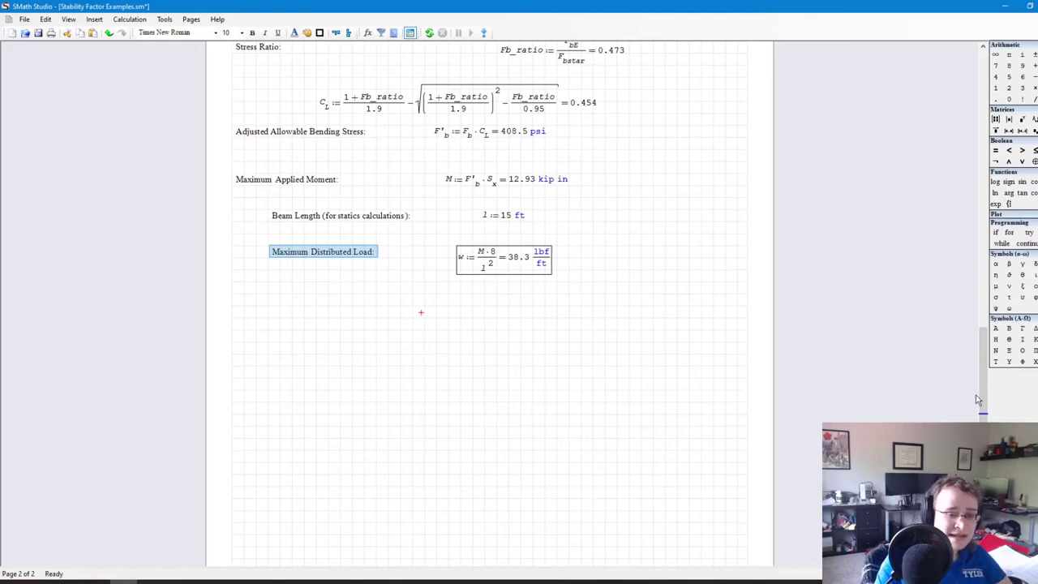
# Step: Review the Example 1 worksheet from the problem statement down through the slenderness, critical buckling stress and stress ratio calculations
pyautogui.moveTo(981, 400); pyautogui.dragTo(917, 147)
pyautogui.scroll(1, 491, 452)
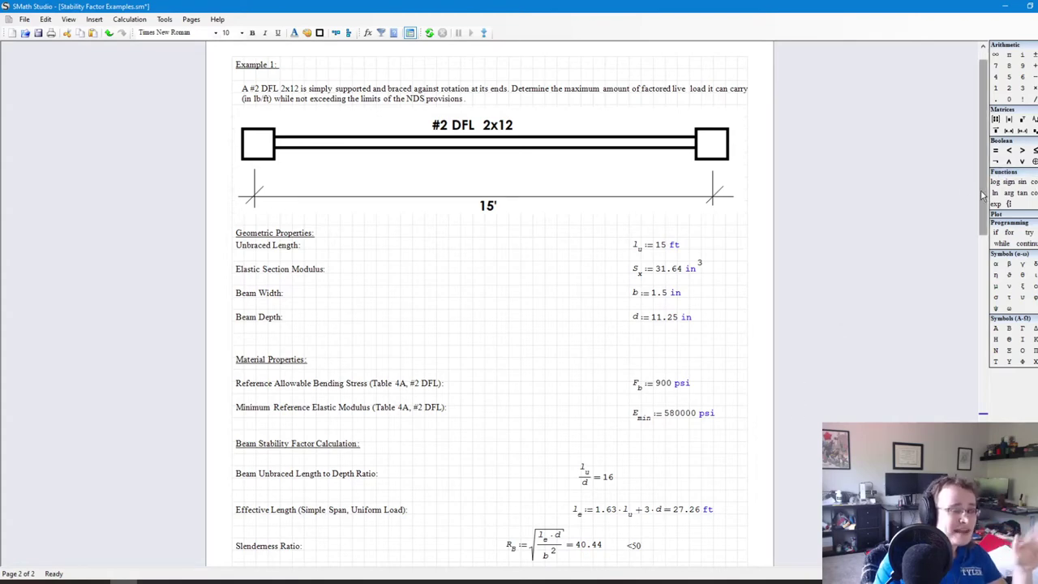
pyautogui.moveTo(983, 195); pyautogui.dragTo(988, 241)
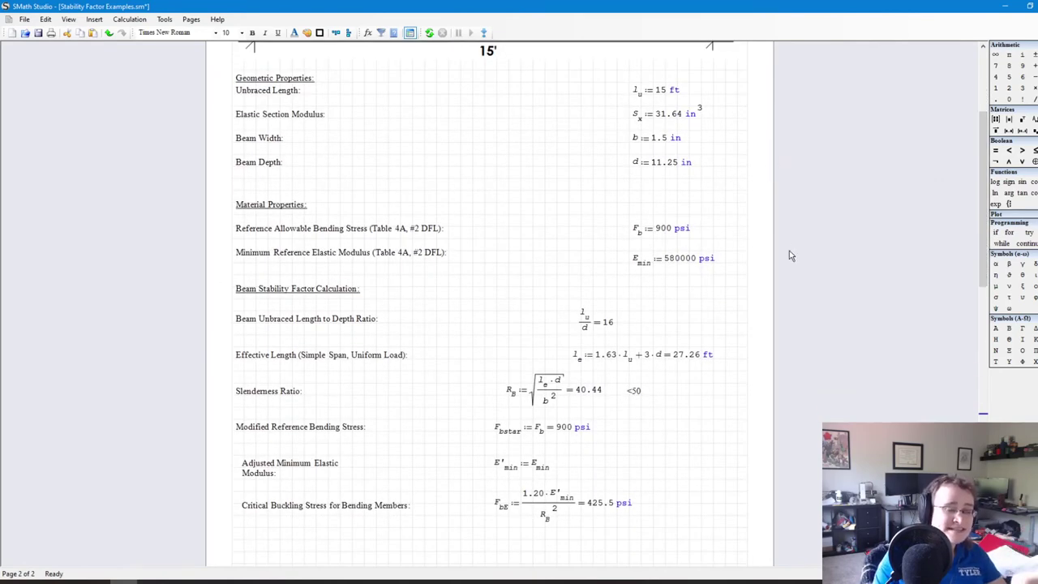
pyautogui.moveTo(988, 300); pyautogui.dragTo(965, 335)
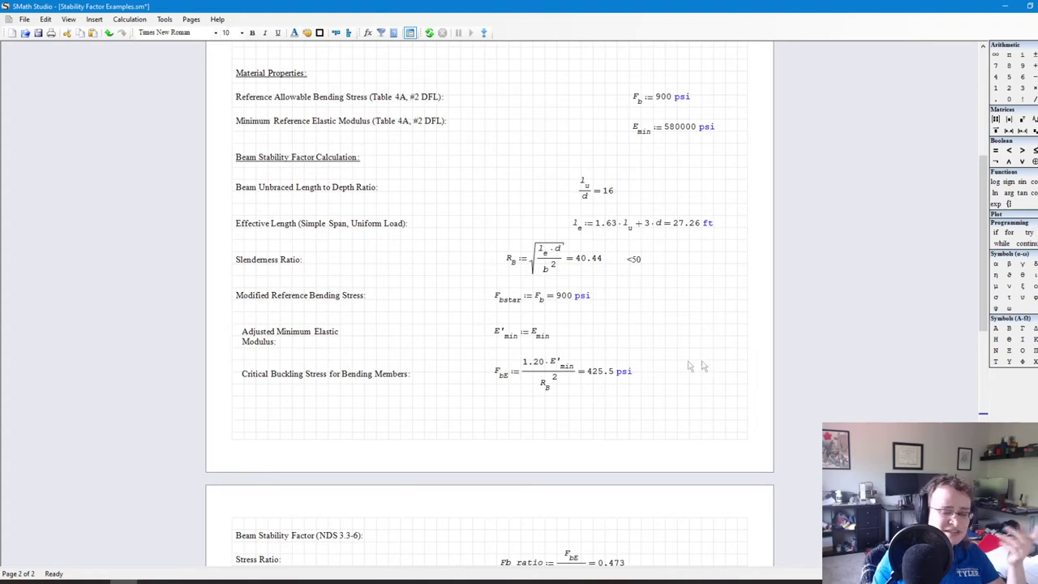
pyautogui.scroll(-1, 487, 360)
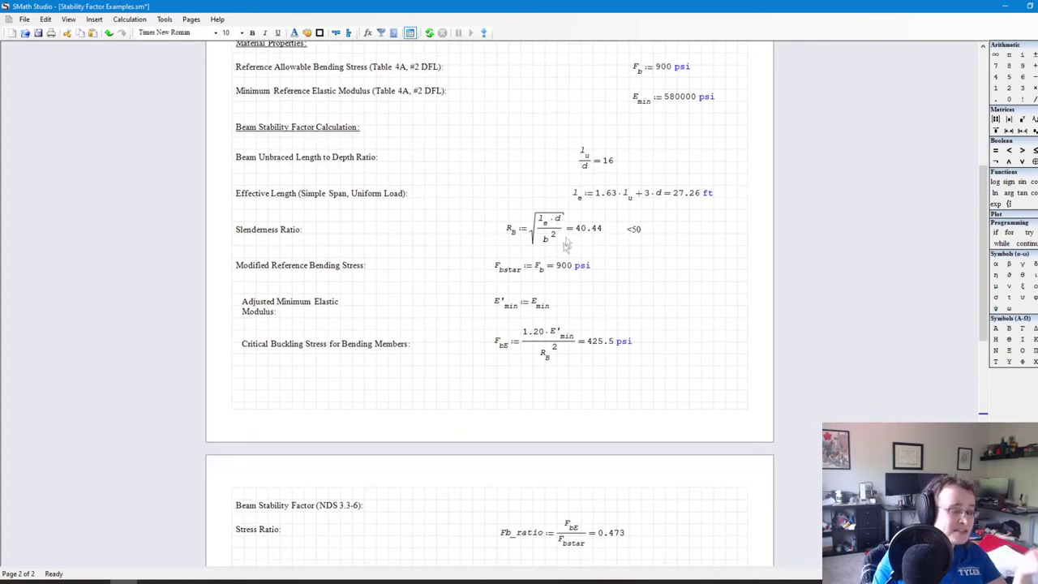
# Step: Review the Example 1 beam stability factor, adjusted allowable bending stress, maximum moment and boxed maximum distributed load
pyautogui.scroll(-1, 509, 361)
pyautogui.scroll(-4, 509, 361)
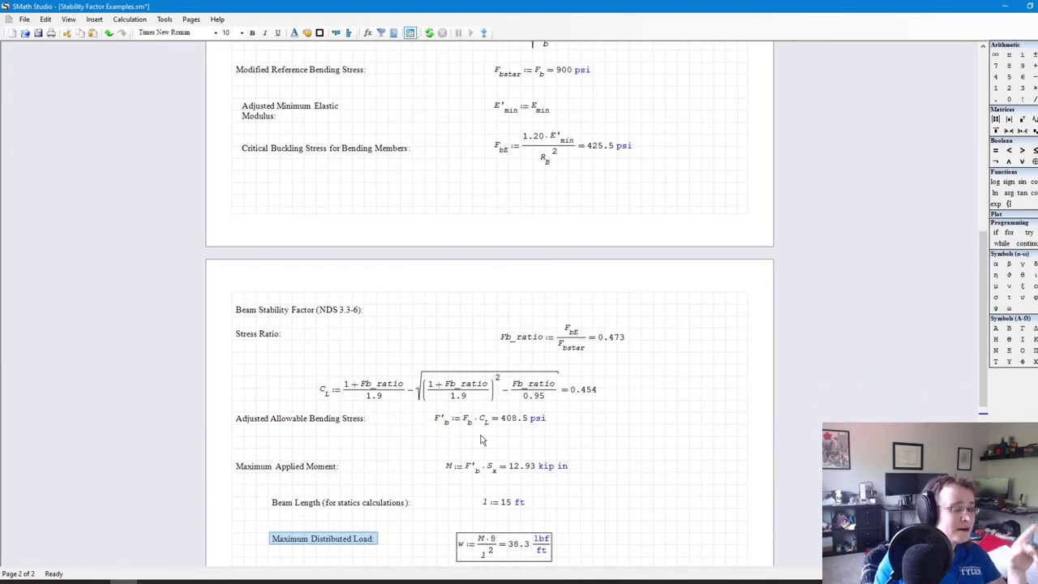
pyautogui.scroll(-2, 539, 428)
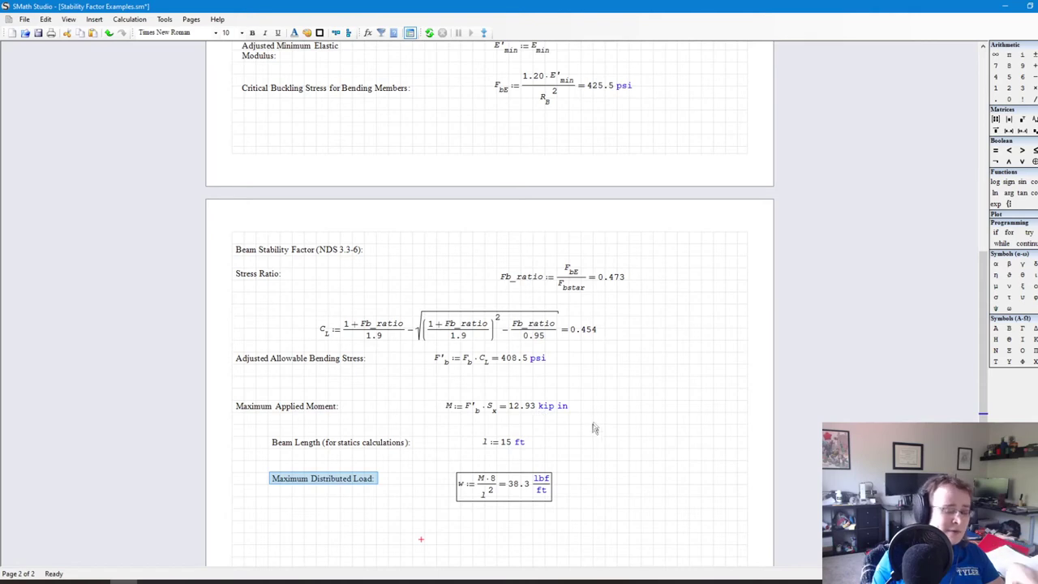
pyautogui.moveTo(470, 507)
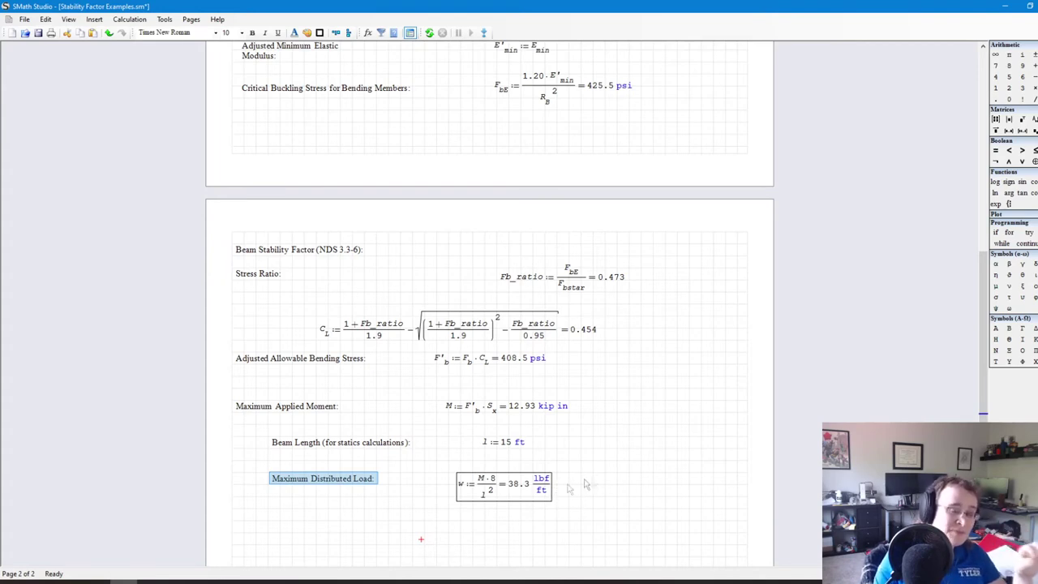
pyautogui.moveTo(543, 488)
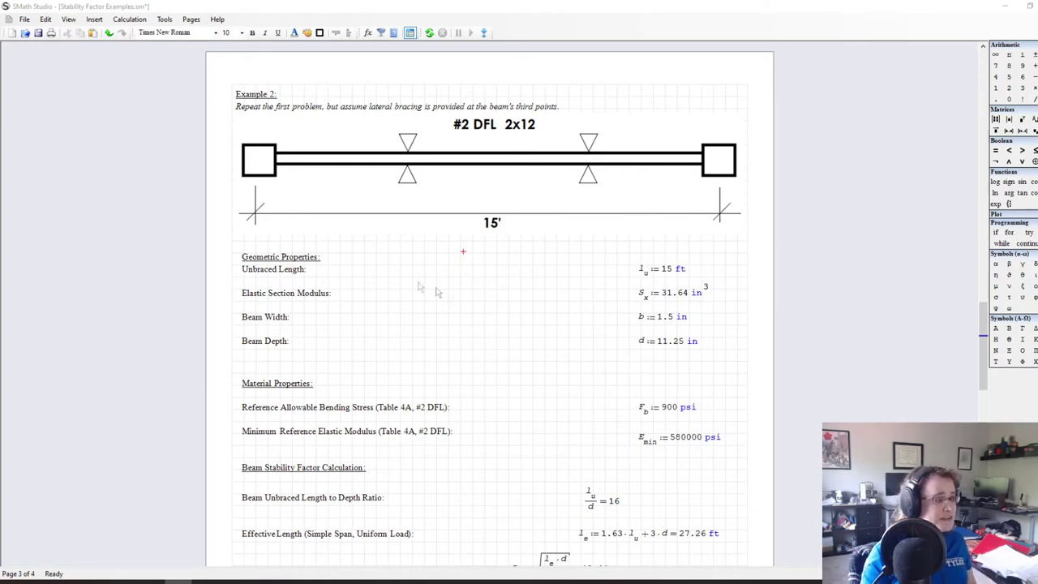
# Step: Set the unbraced length l_u in Example 2's geometric properties to 5 ft
pyautogui.click(675, 272)
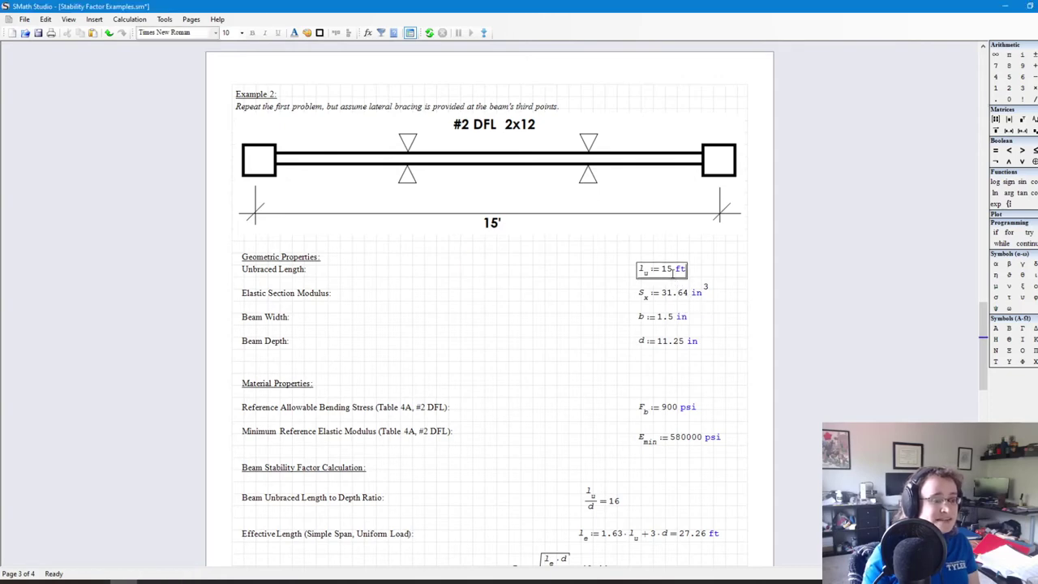
pyautogui.doubleClick(666, 269)
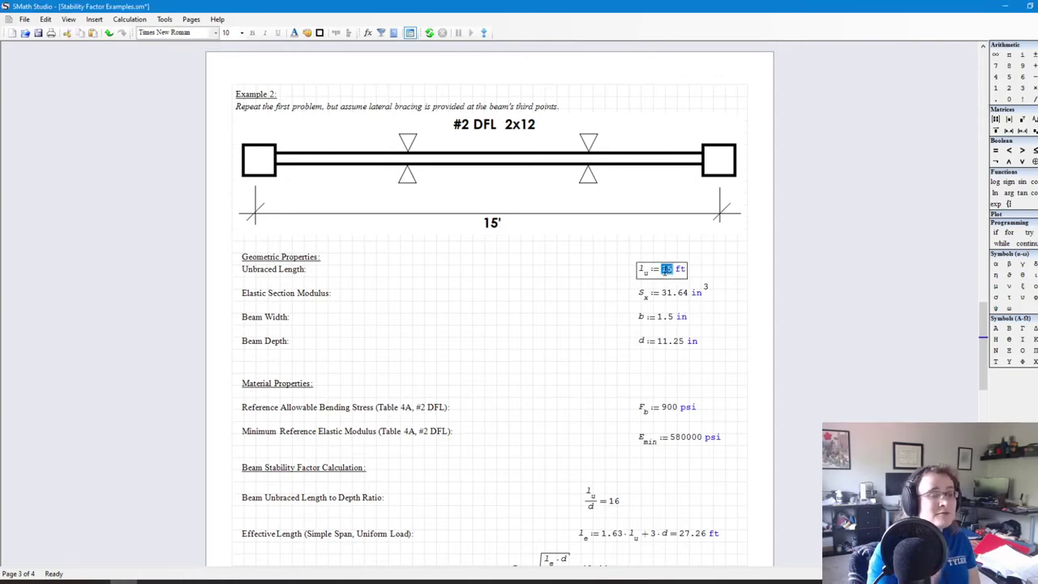
pyautogui.write('5')
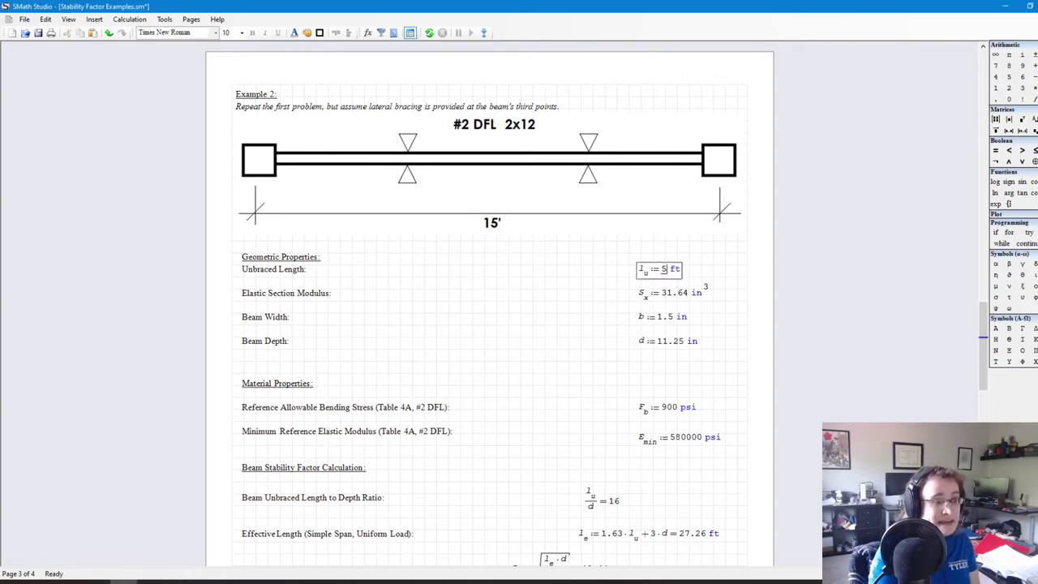
pyautogui.click(638, 281)
# Step: Examine Example 2's inputs, length-to-depth ratio, effective length, slenderness ratio and critical buckling stress for the braced beam
pyautogui.scroll(-1, 652, 316)
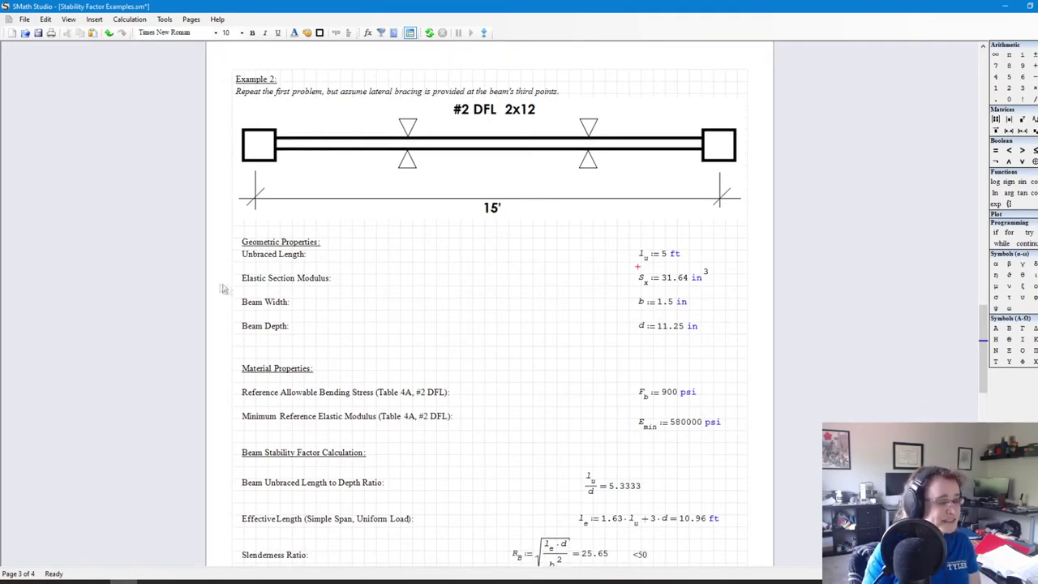
pyautogui.scroll(-2, 462, 324)
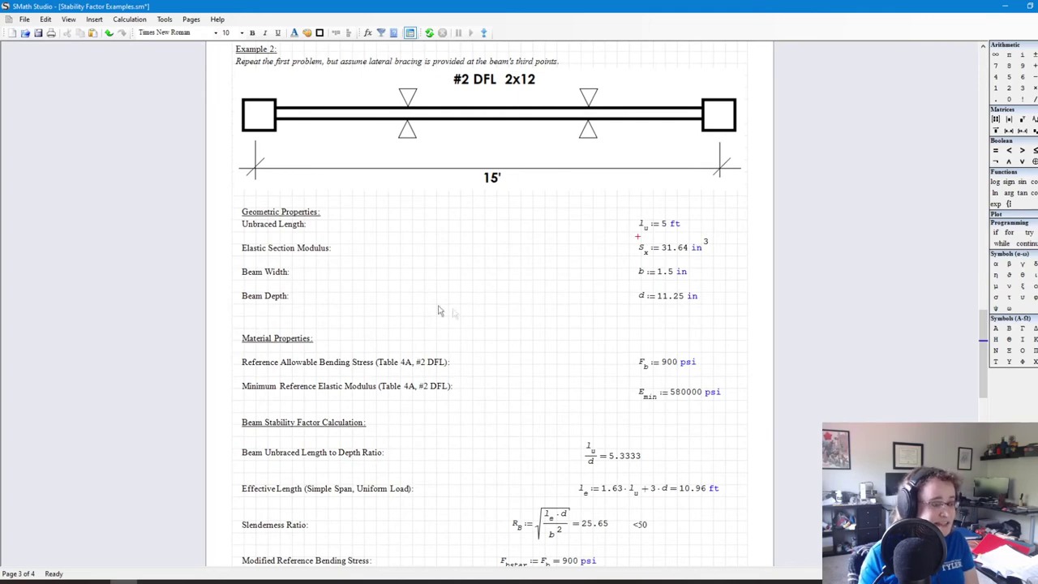
pyautogui.scroll(-1, 483, 315)
pyautogui.scroll(-4, 535, 316)
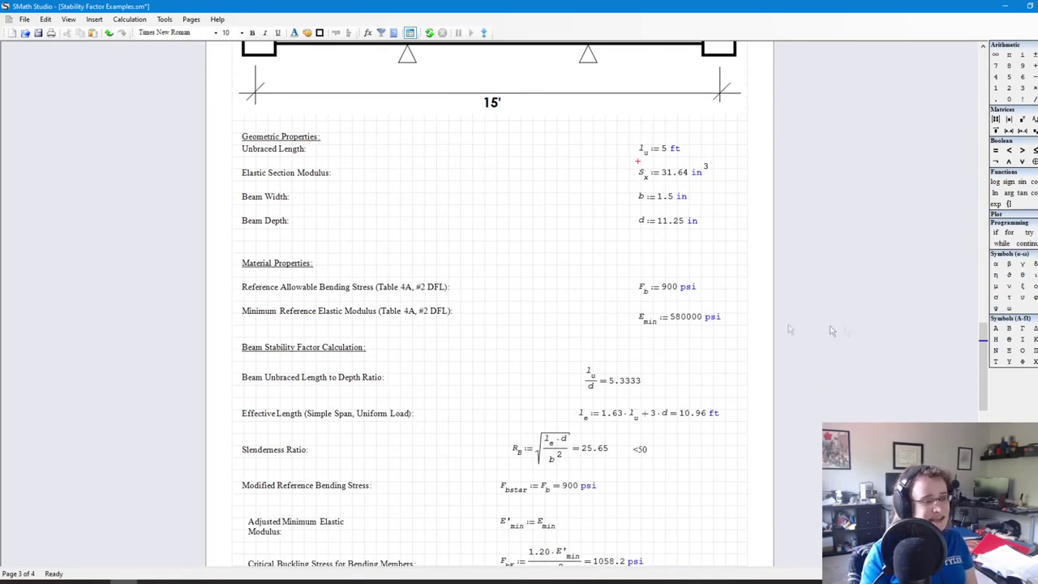
pyautogui.scroll(-3, 578, 335)
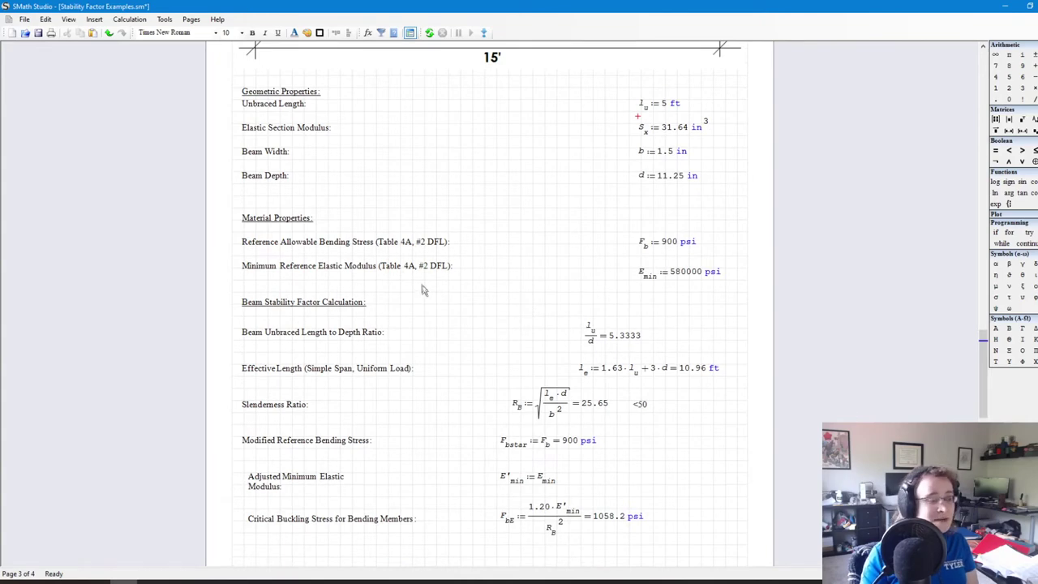
pyautogui.scroll(-2, 421, 291)
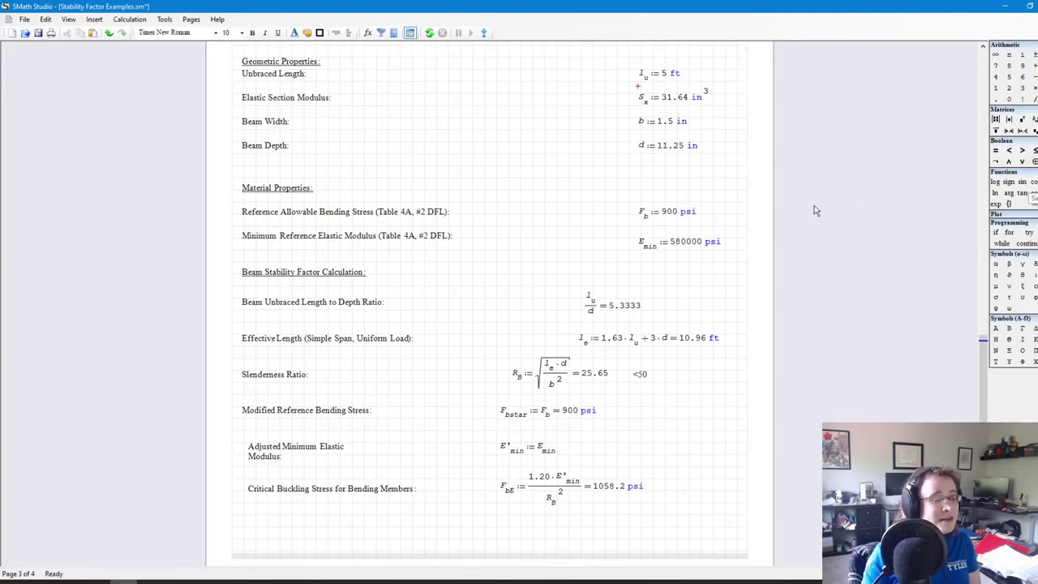
pyautogui.scroll(-3, 694, 247)
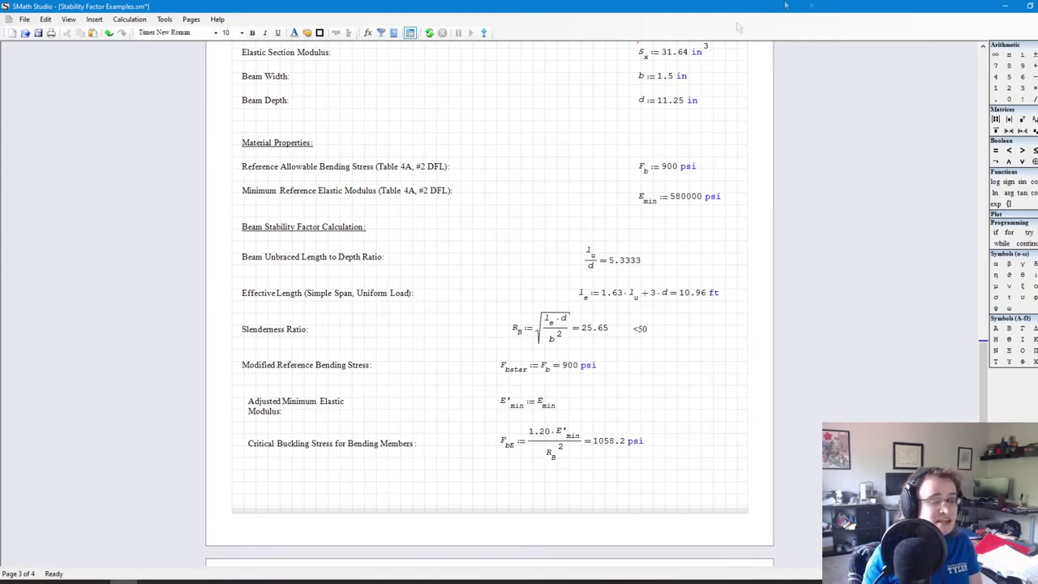
pyautogui.scroll(-2, 470, 186)
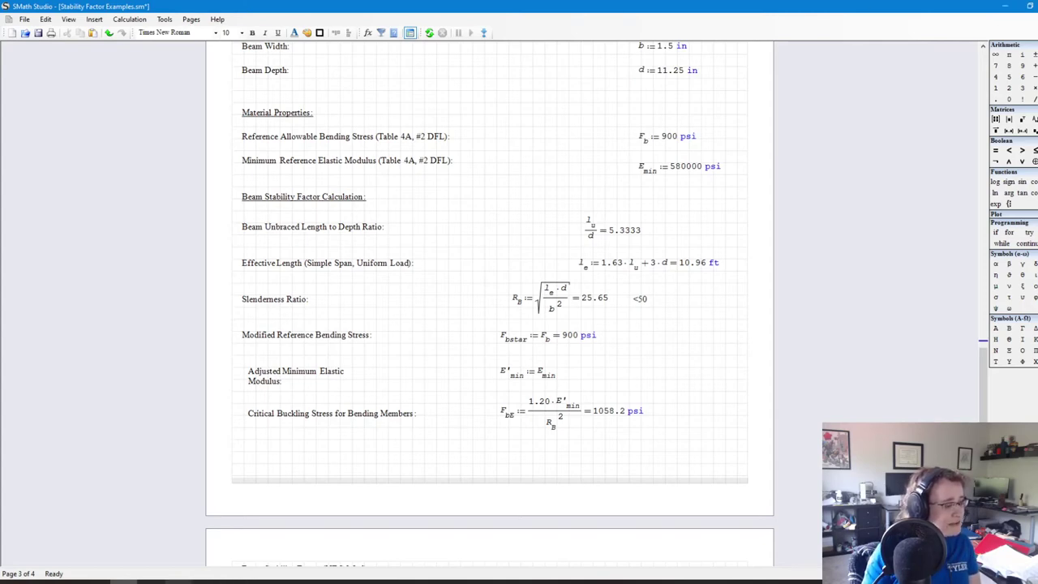
# Step: Consult Table 3.3.3 in the NDS Wood Specification PDF and change Example 2's effective length equation to 2.06·l_u
pyautogui.click(178, 582)
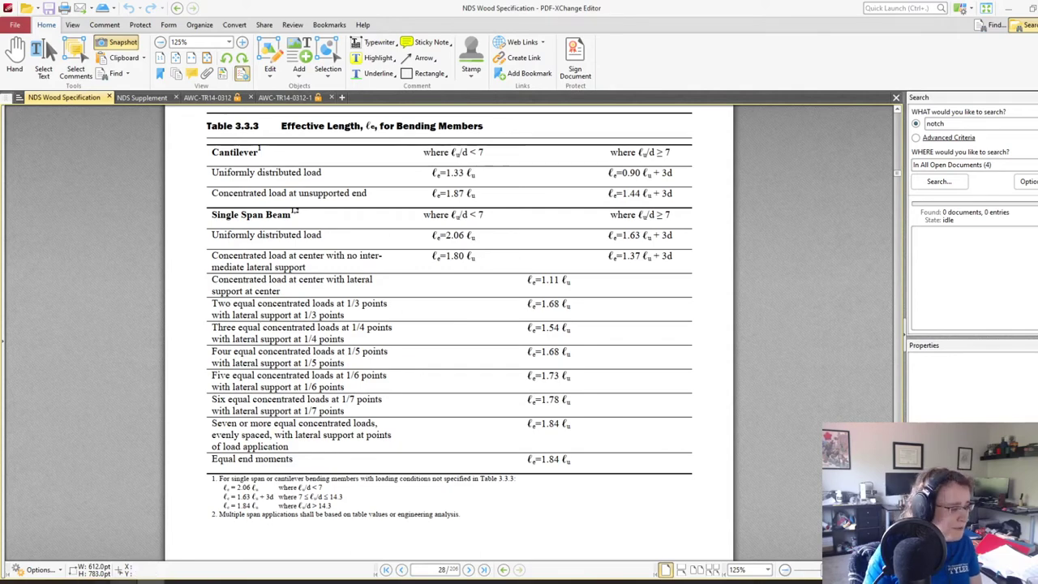
pyautogui.hotkey('alt', 'Tab')
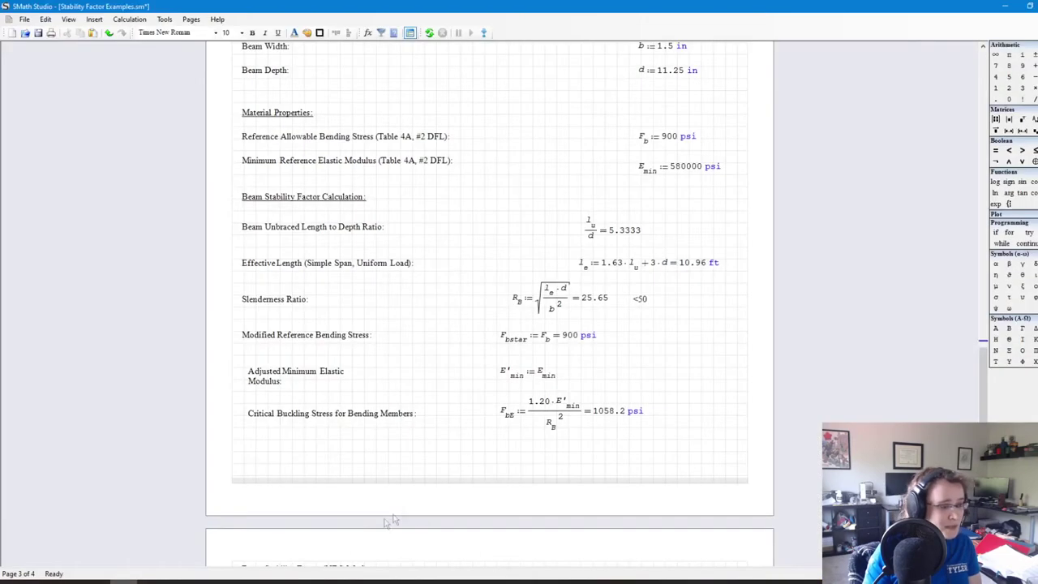
pyautogui.click(629, 263)
pyautogui.moveTo(630, 267); pyautogui.dragTo(601, 264)
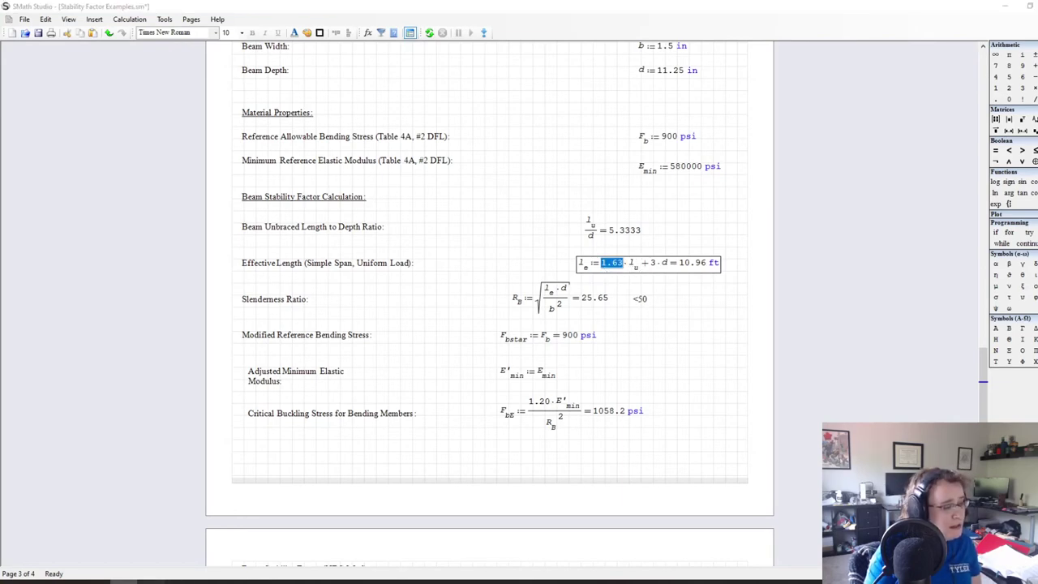
pyautogui.hotkey('alt', 'Tab')
pyautogui.hotkey('alt', 'Tab')
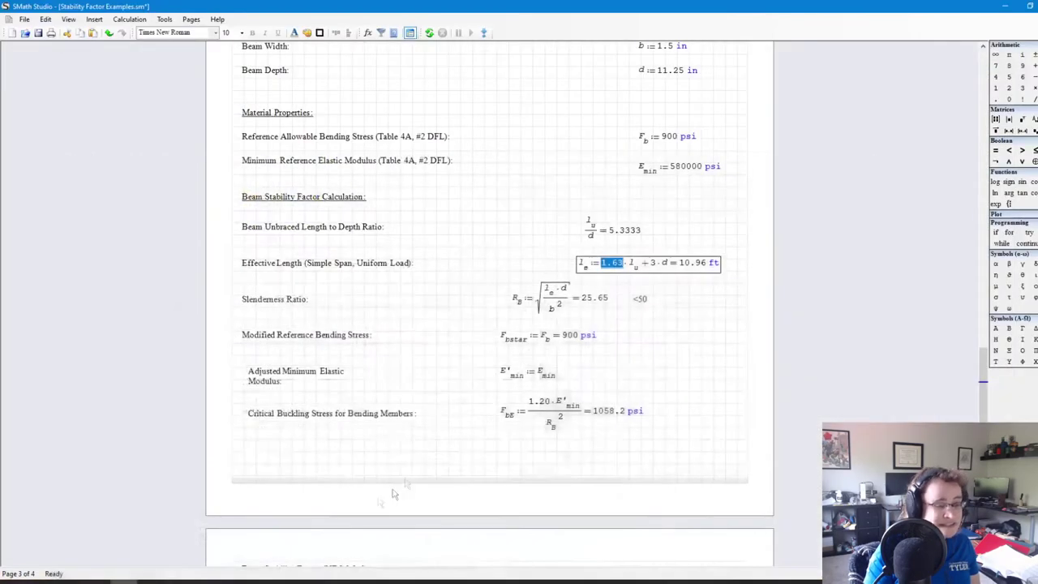
pyautogui.write('2.06')
pyautogui.press('BackSpace')
pyautogui.press('BackSpace')
pyautogui.press('BackSpace')
pyautogui.press('BackSpace')
pyautogui.click(704, 375)
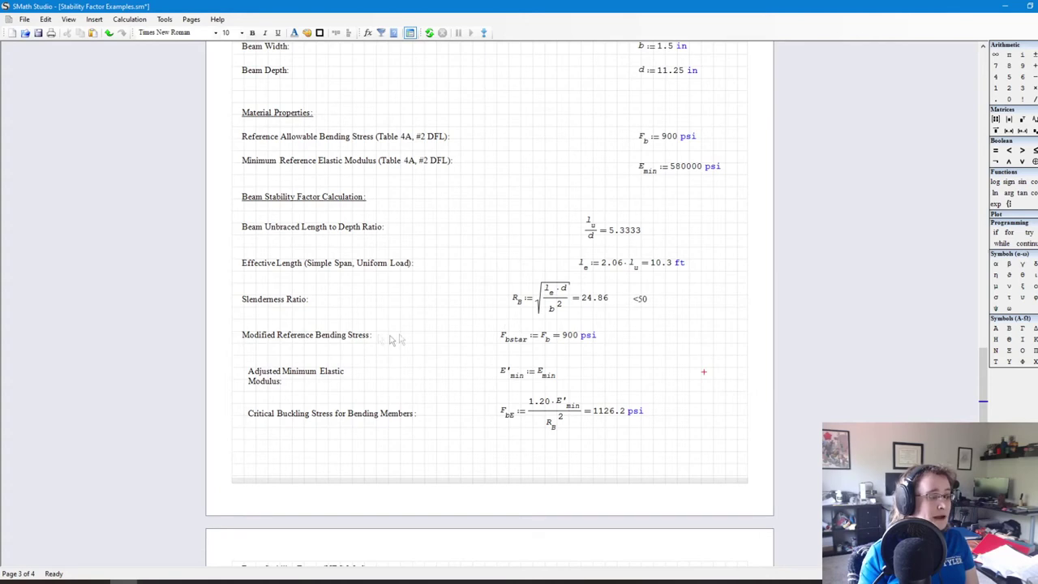
# Step: Review Example 2's slenderness ratio, modified reference bending stress and critical buckling stress using the revised effective length
pyautogui.moveTo(518, 309)
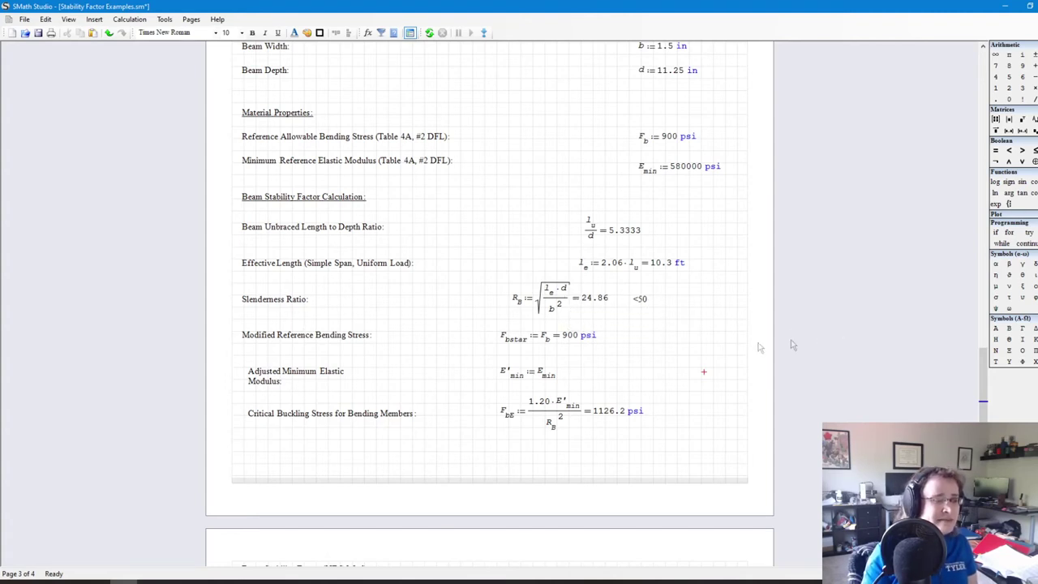
pyautogui.scroll(-2, 874, 323)
pyautogui.scroll(-1, 351, 311)
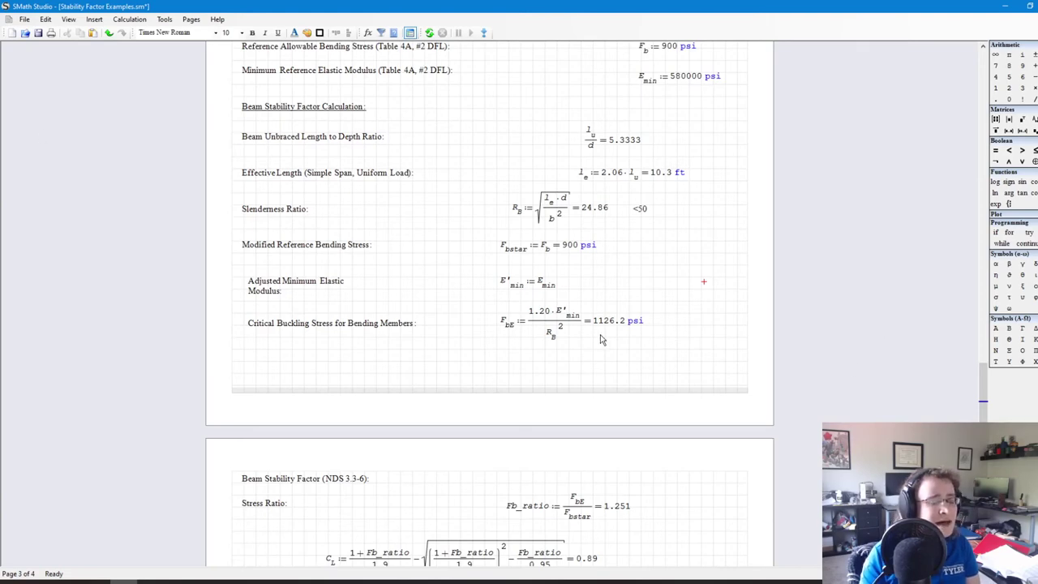
pyautogui.scroll(-3, 575, 363)
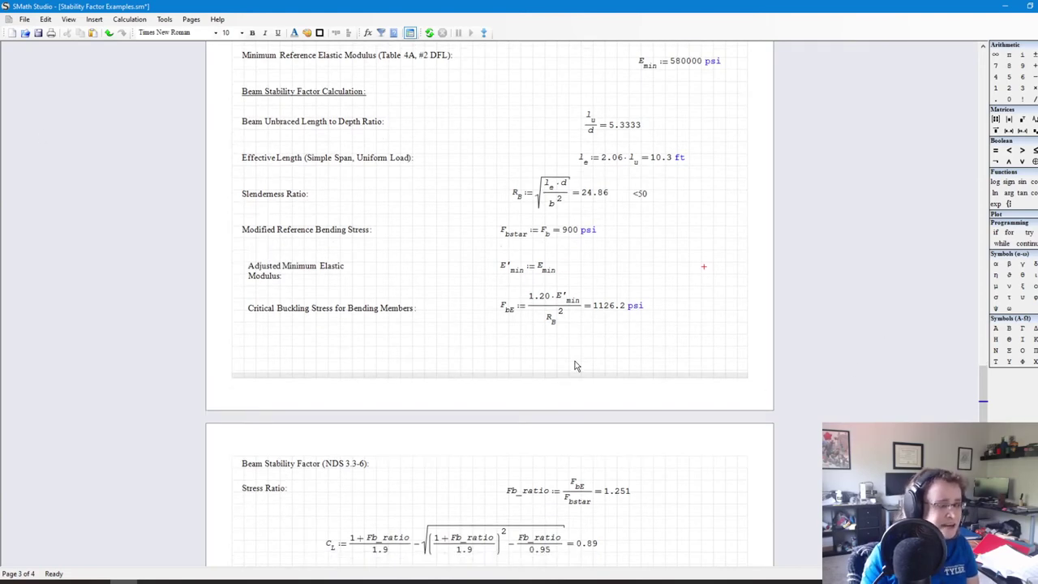
pyautogui.scroll(3, 556, 284)
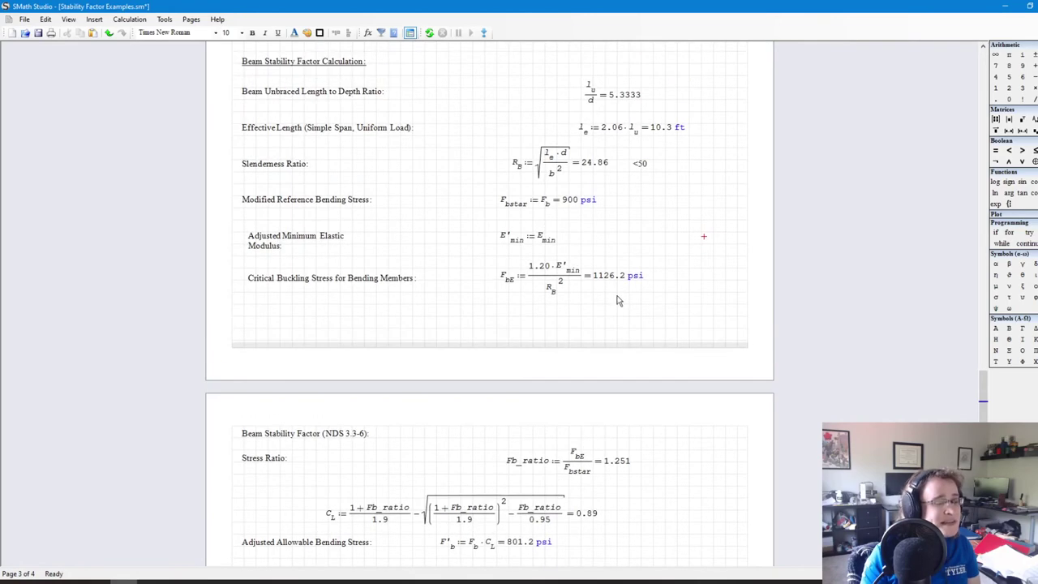
pyautogui.scroll(-2, 498, 365)
pyautogui.scroll(-1, 499, 365)
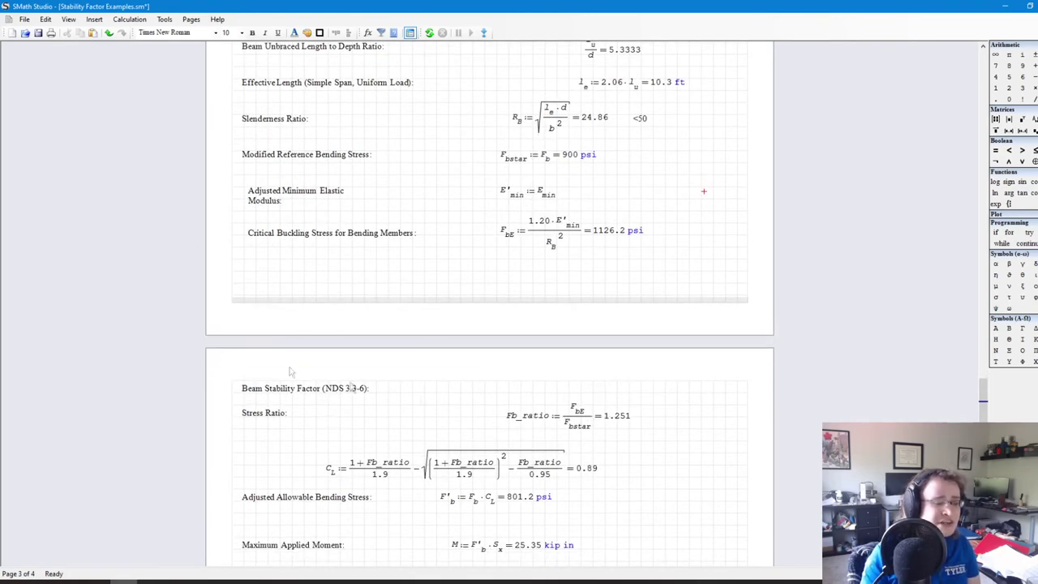
# Step: Review Example 2's stress ratio, beam stability factor C_L, adjusted allowable bending stress, maximum moment and maximum distributed load
pyautogui.scroll(-1, 499, 407)
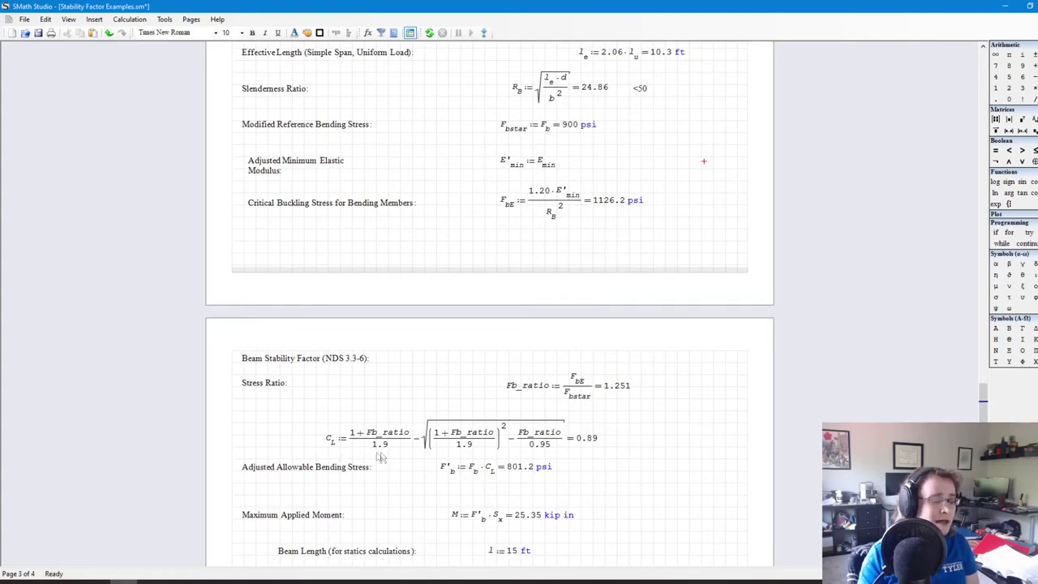
pyautogui.scroll(-15, 938, 254)
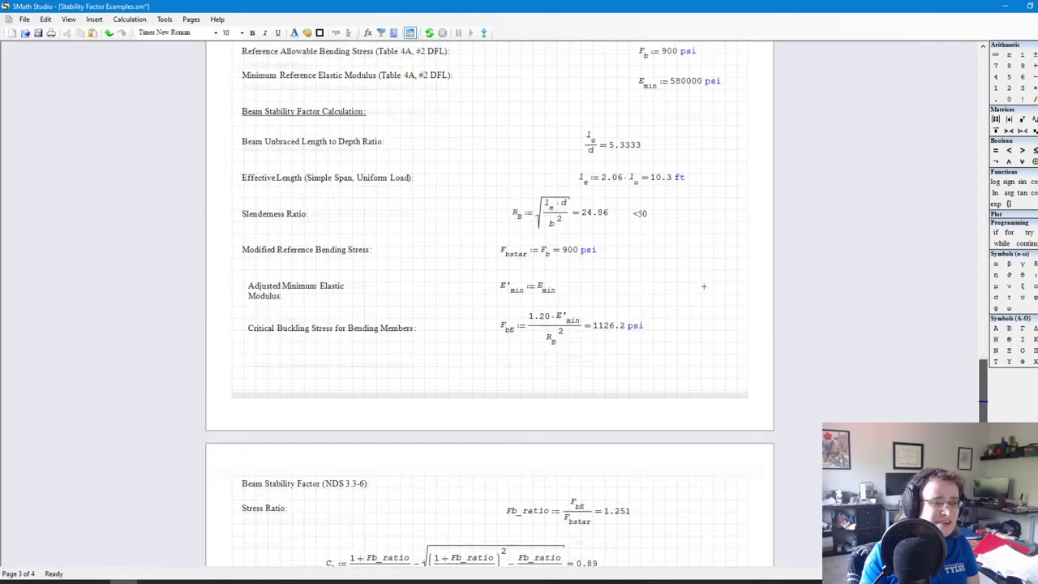
pyautogui.scroll(-15, 938, 255)
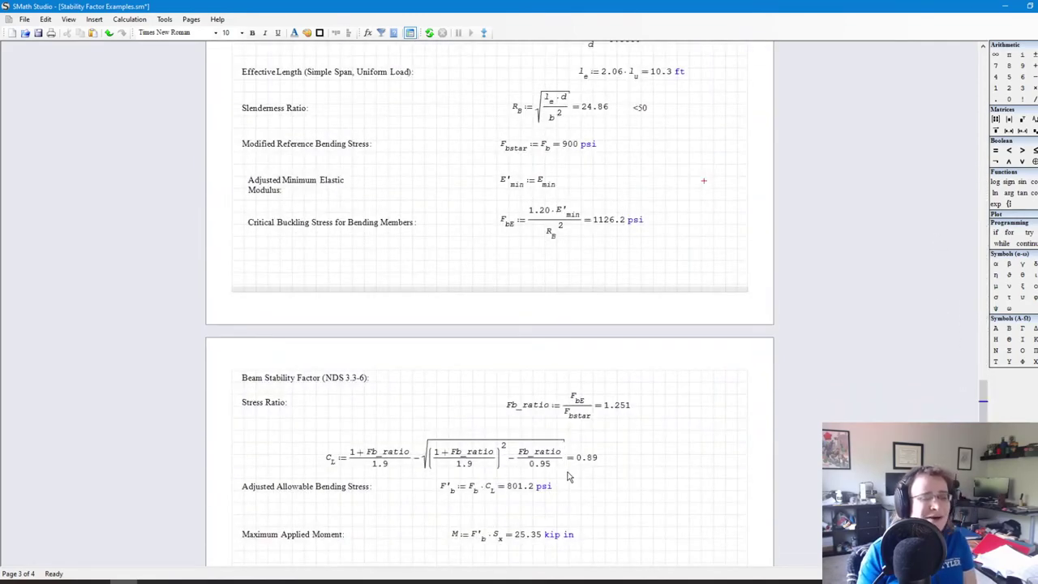
pyautogui.scroll(-1, 736, 492)
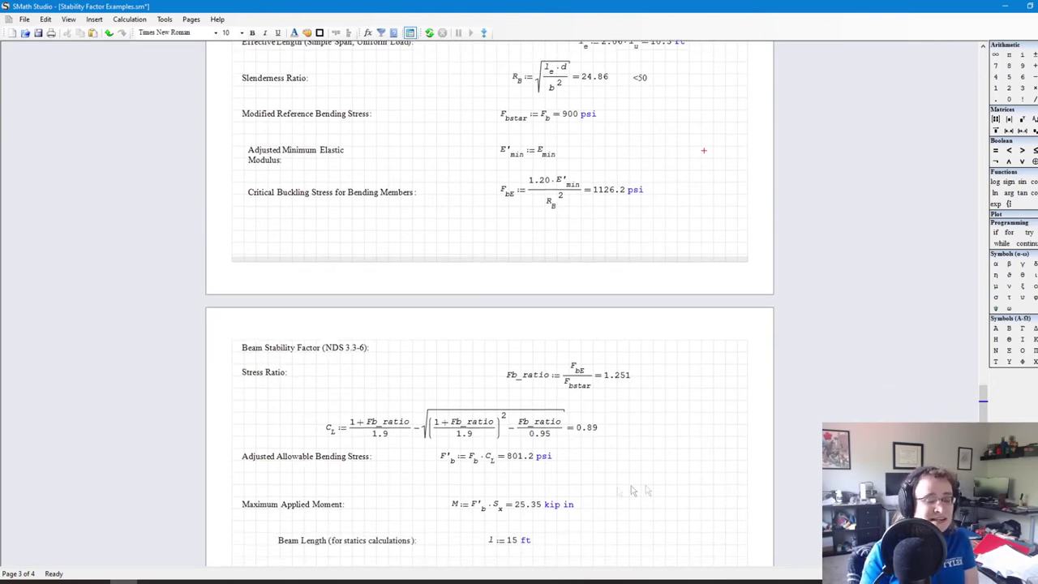
pyautogui.scroll(3, 982, 401)
pyautogui.scroll(-2, 983, 401)
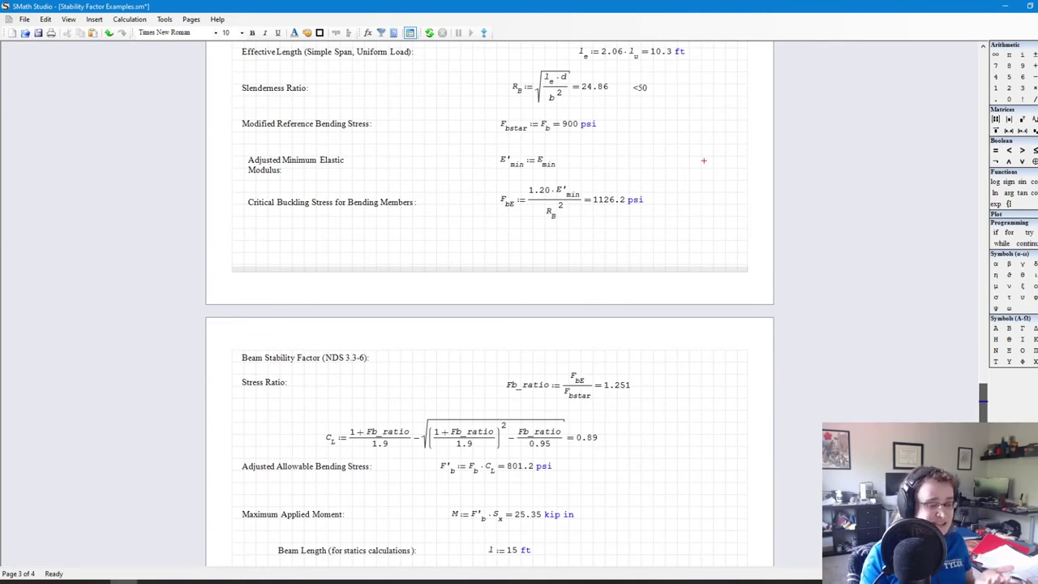
pyautogui.moveTo(579, 452)
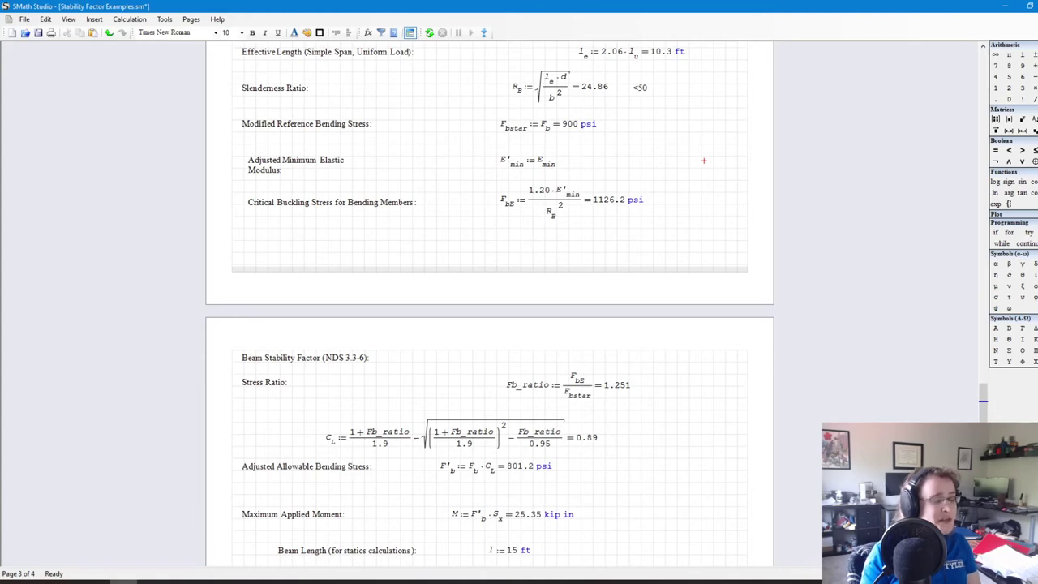
pyautogui.scroll(-3, 983, 413)
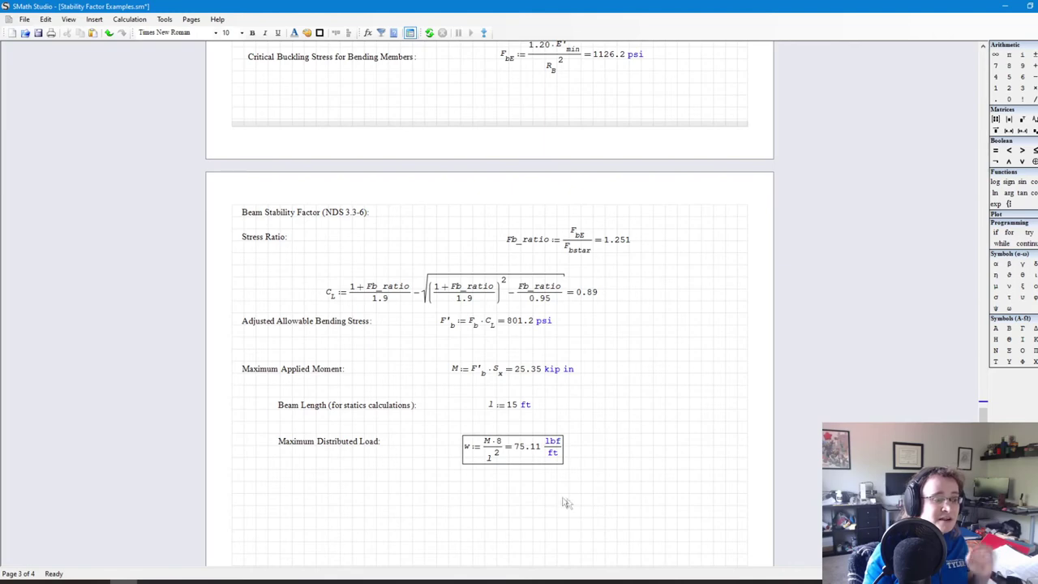
pyautogui.moveTo(551, 462)
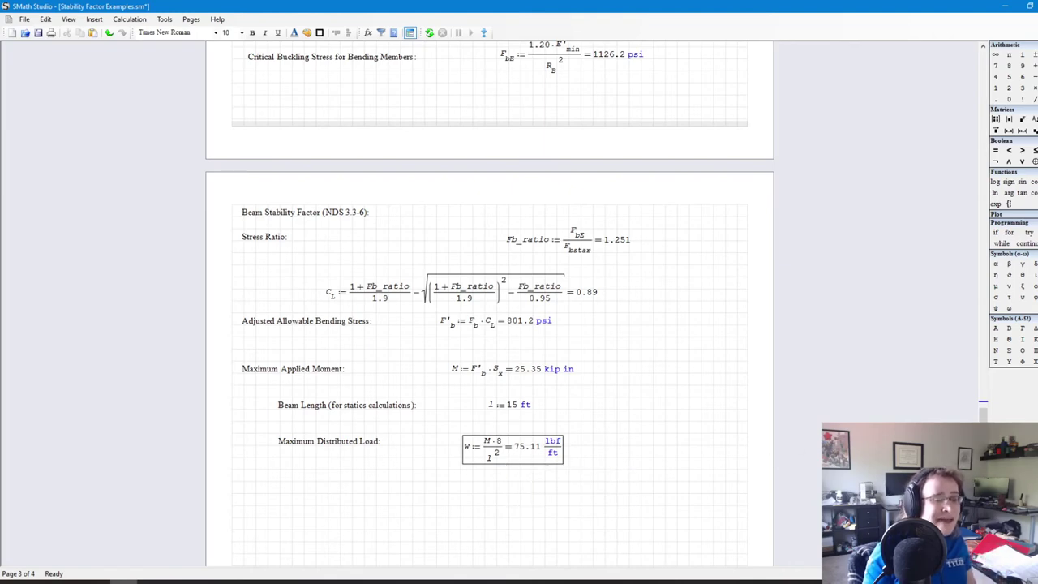
# Step: Evaluate the ratio 75.1/38.3 below Example 2's boxed w equation to compare the two examples' maximum distributed loads
pyautogui.moveTo(983, 415); pyautogui.dragTo(988, 381)
pyautogui.click(469, 388)
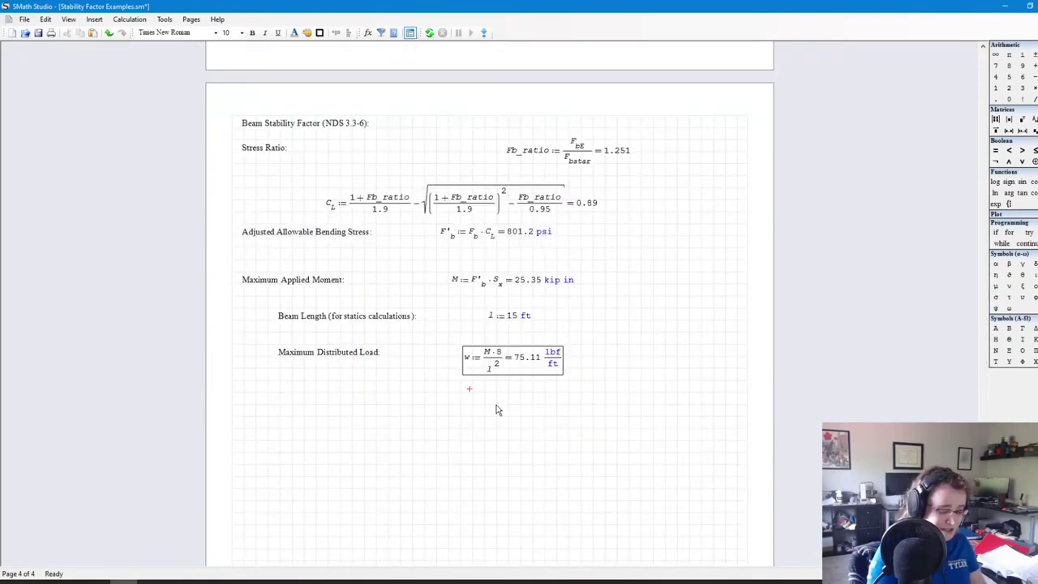
pyautogui.write('7/5.1')
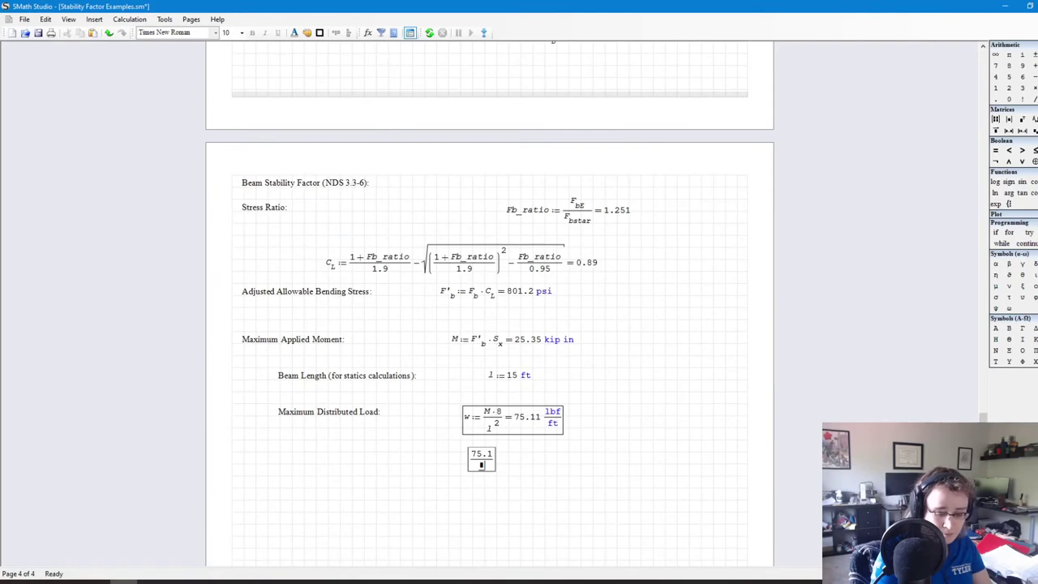
pyautogui.write('38.3 =1.960835509')
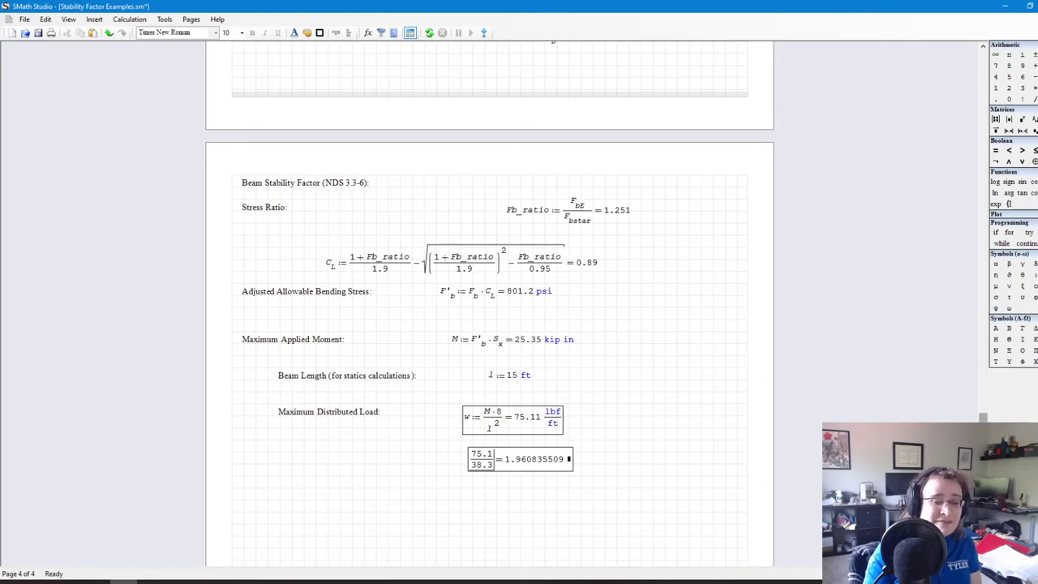
# Step: Review Example 2's bracing diagram and maximum load comparison, and read Example 3's problem statement and beam diagram
pyautogui.scroll(1, 515, 300)
pyautogui.scroll(10, 484, 308)
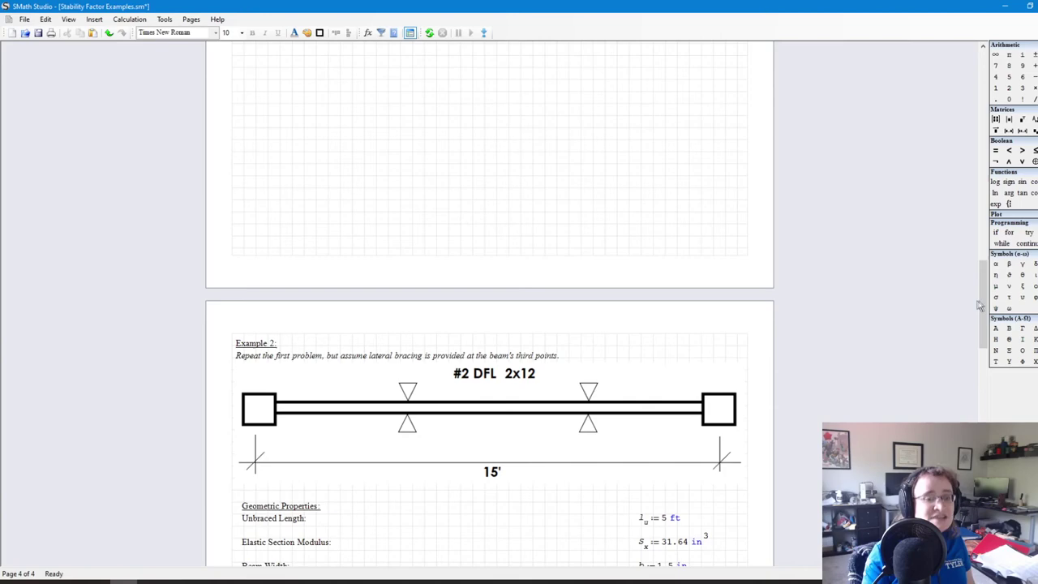
pyautogui.moveTo(982, 303); pyautogui.dragTo(981, 317)
pyautogui.scroll(-15, 981, 316)
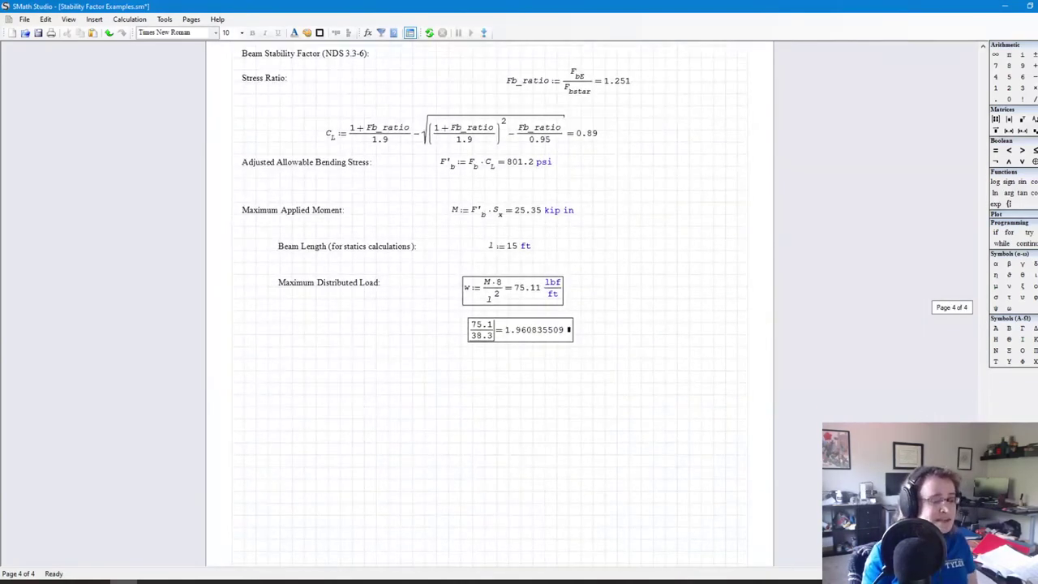
pyautogui.scroll(-1, 981, 316)
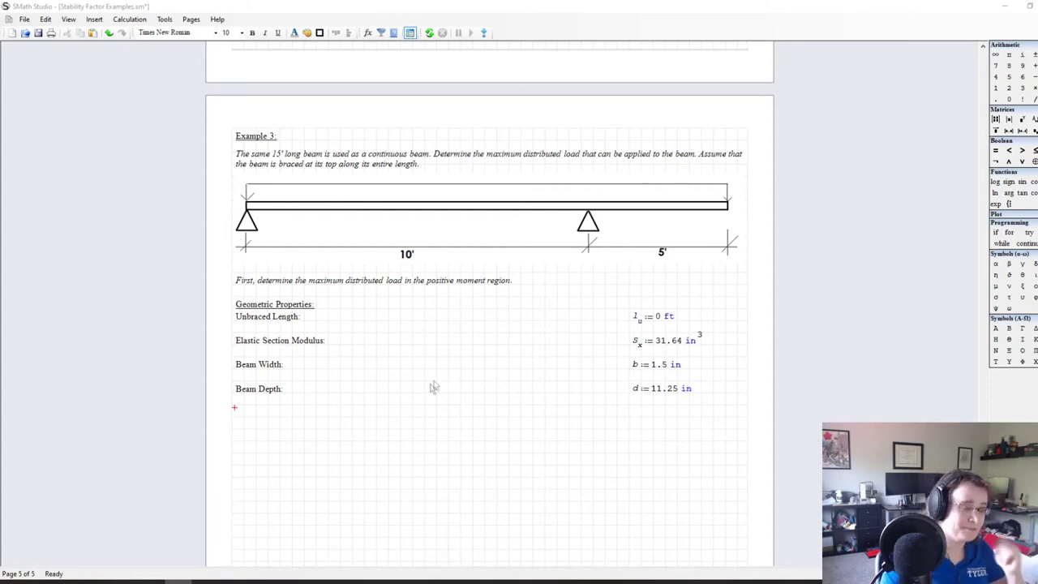
pyautogui.scroll(-1, 417, 377)
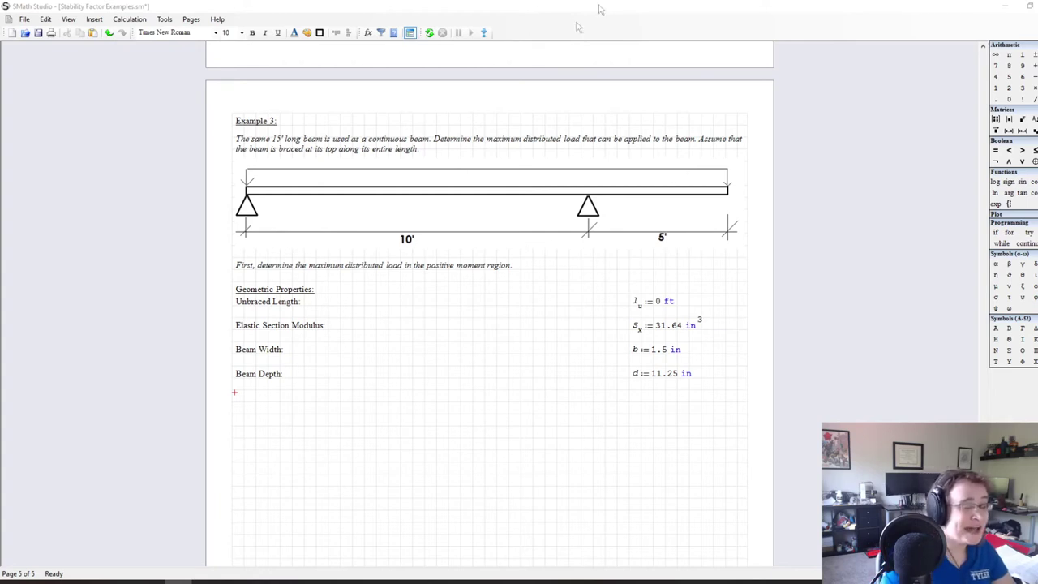
pyautogui.click(239, 400)
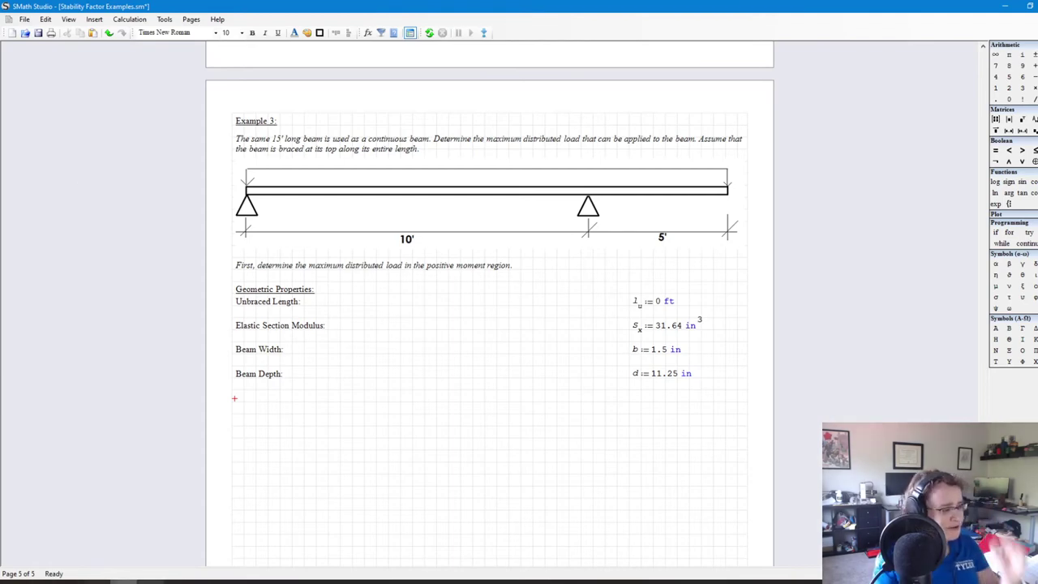
# Step: Switch to PDF-XChange Editor and consult Figure 18 for a uniformly loaded beam overhanging one support in the AWC-DA6-BeamFormulas-0710 document
pyautogui.click(96, 581)
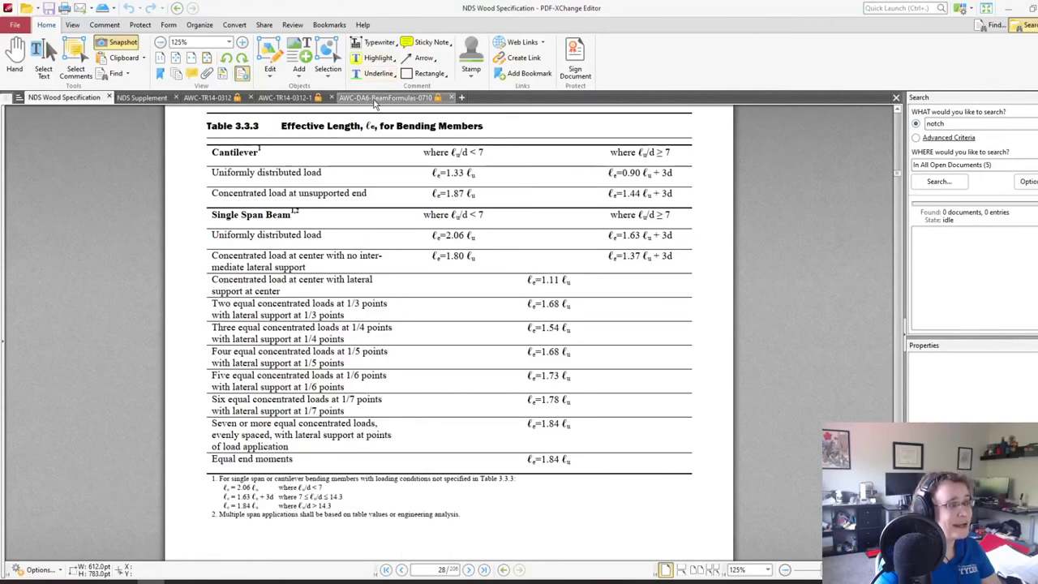
pyautogui.hotkey('ctrl', 'shift', 'Tab')
pyautogui.scroll(3, 398, 475)
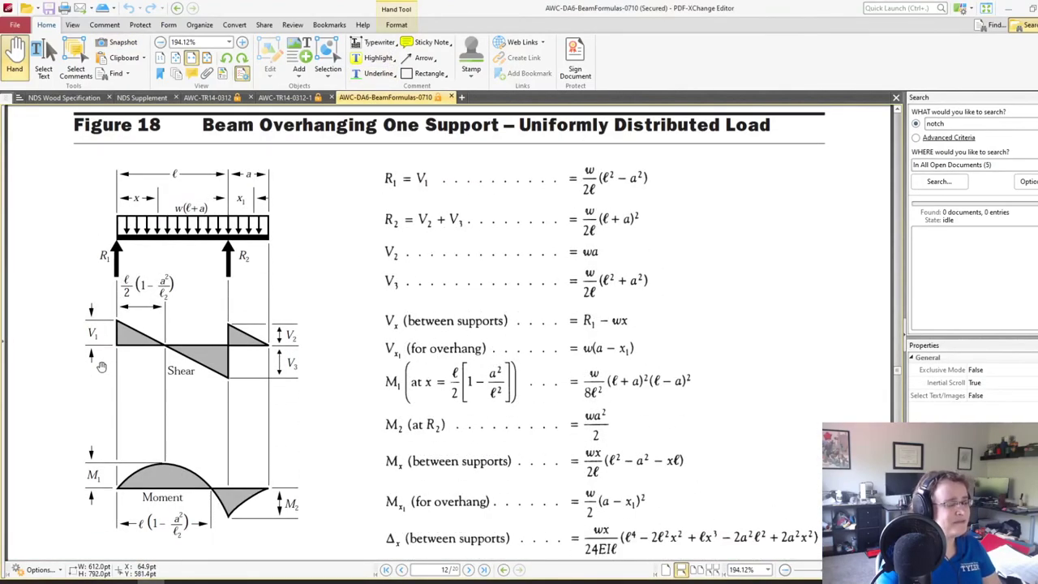
pyautogui.scroll(-1, 399, 474)
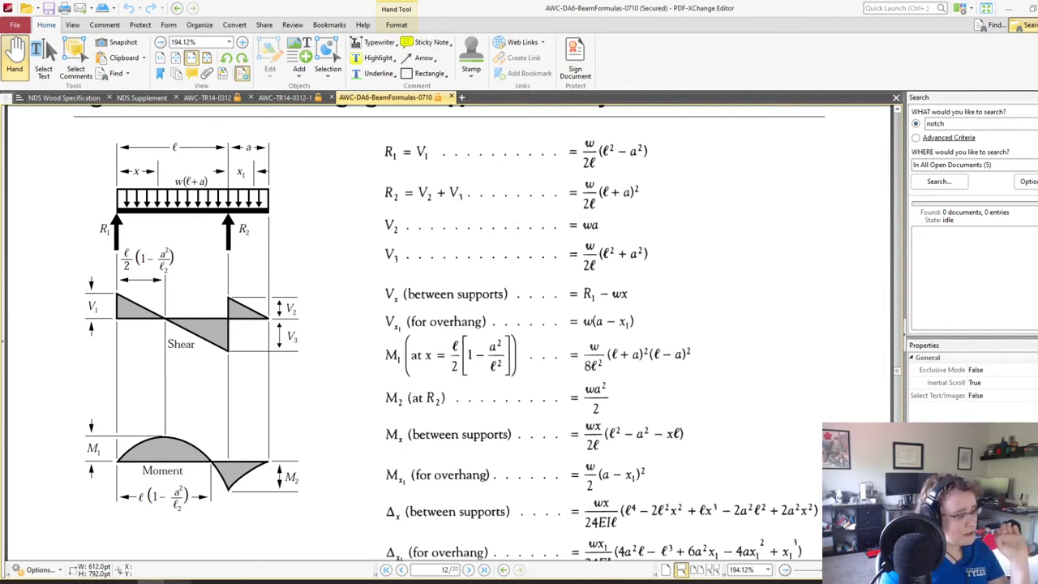
# Step: Return to SMath Studio and review Example 3's geometric properties, particularly the unbraced length l_u
pyautogui.click(124, 582)
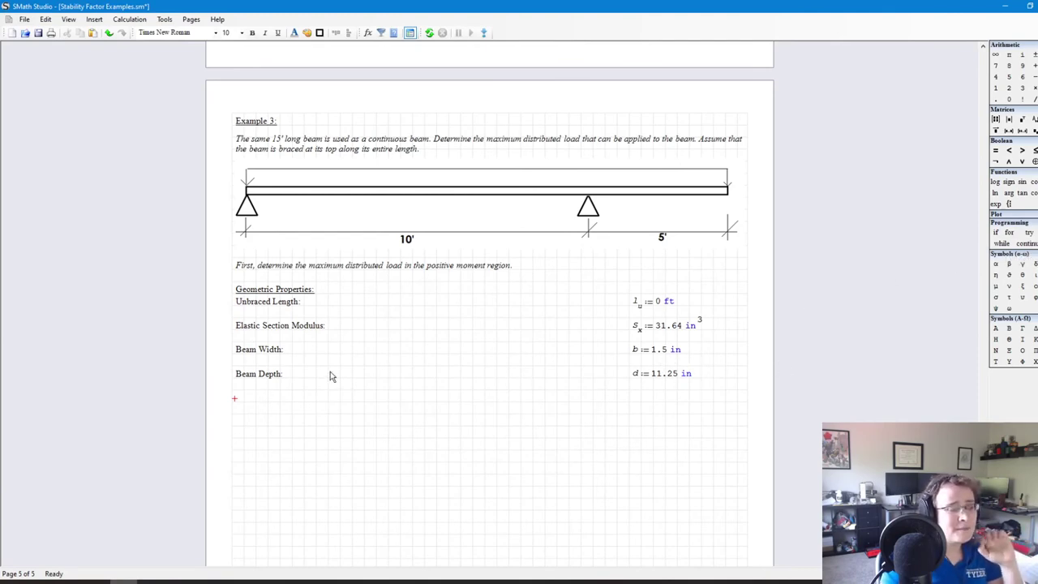
pyautogui.click(685, 416)
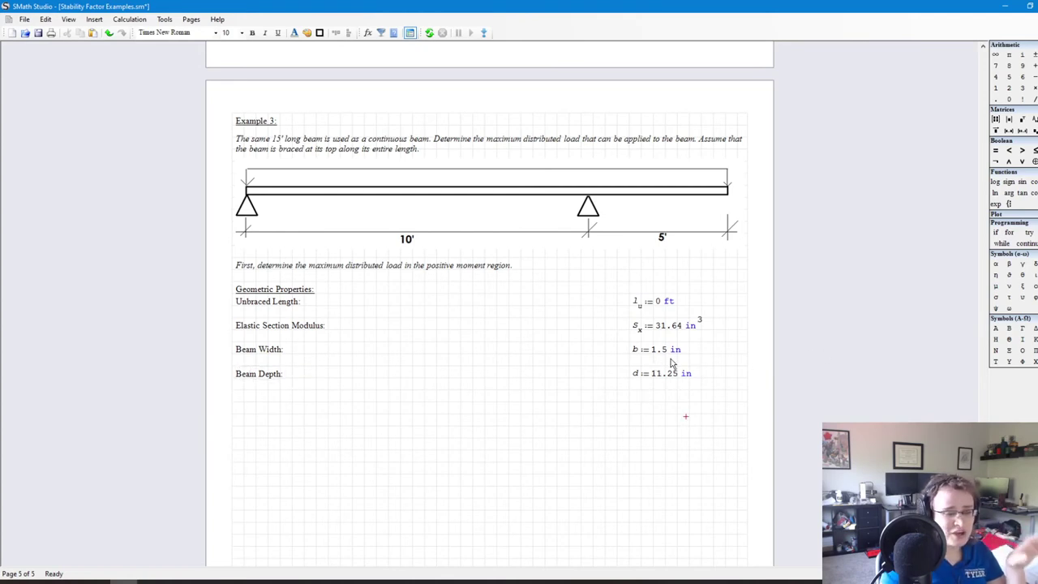
pyautogui.click(658, 307)
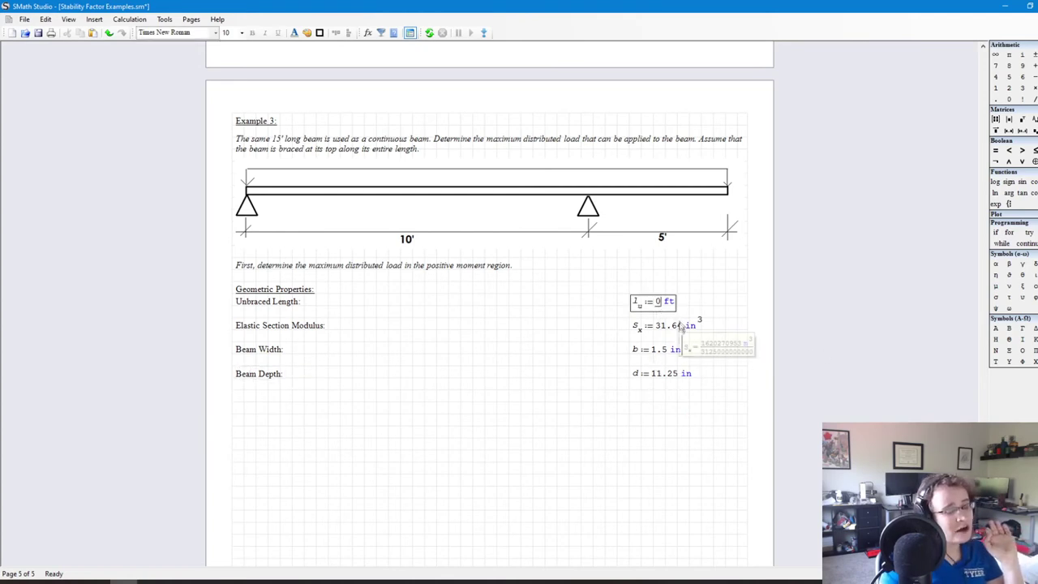
pyautogui.click(710, 290)
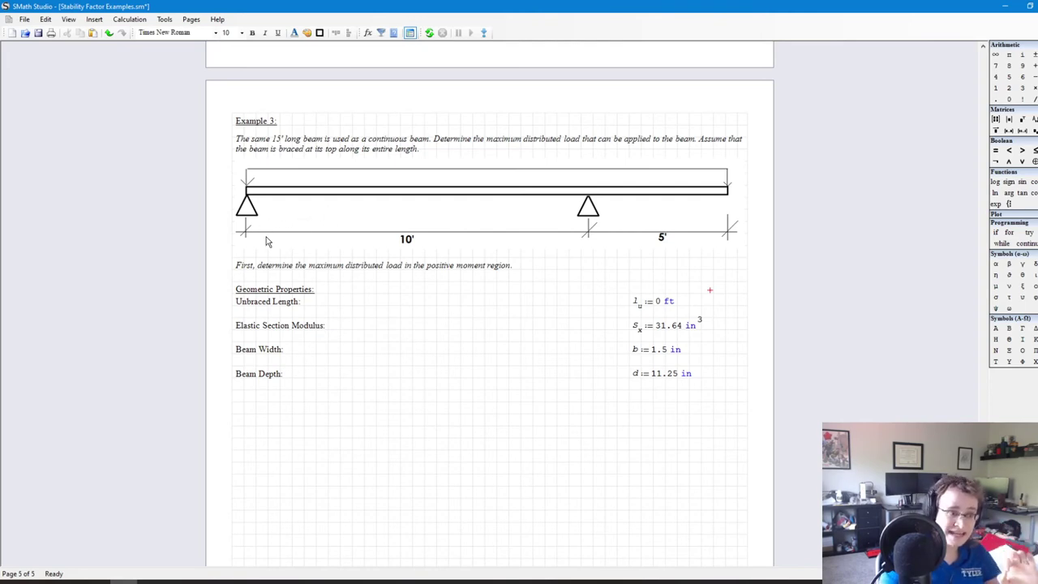
# Step: Copy Example 2's calculations from Material Properties through Maximum Distributed Load and paste them below Beam Depth in Example 3
pyautogui.moveTo(982, 495); pyautogui.dragTo(957, 331)
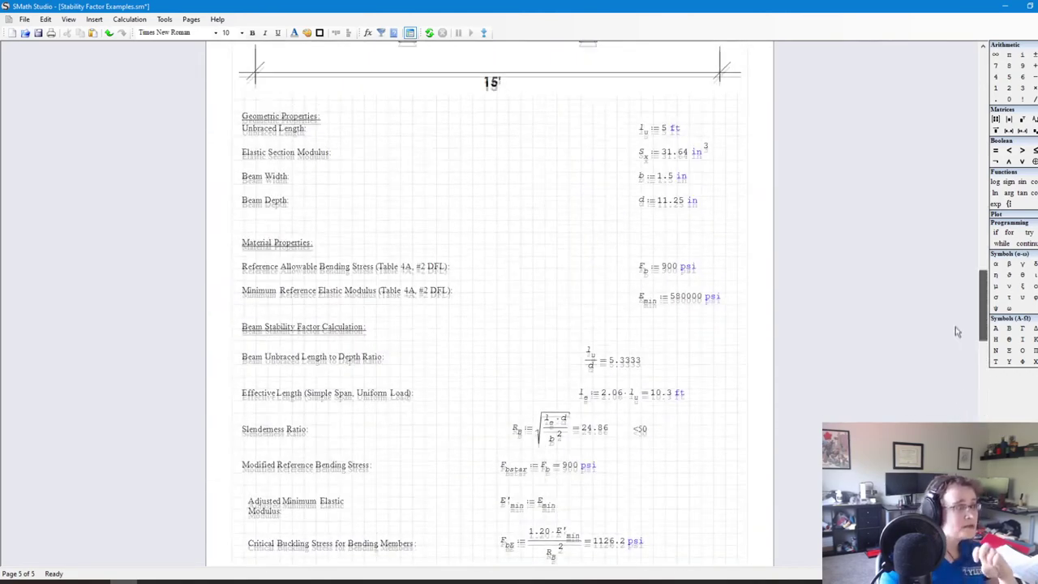
pyautogui.moveTo(234, 230); pyautogui.dragTo(753, 524)
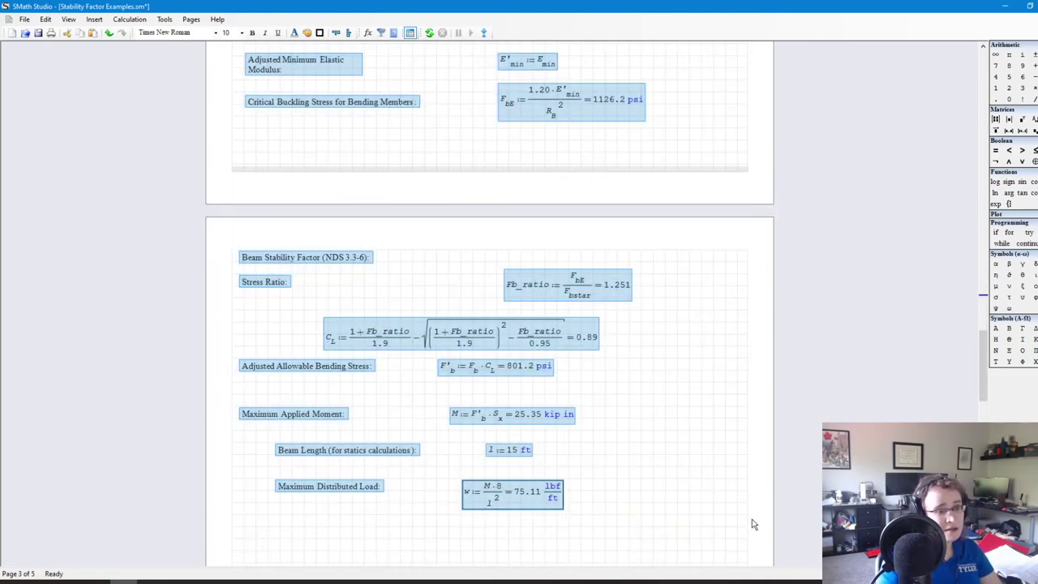
pyautogui.moveTo(981, 381); pyautogui.dragTo(982, 438)
pyautogui.scroll(2, 597, 485)
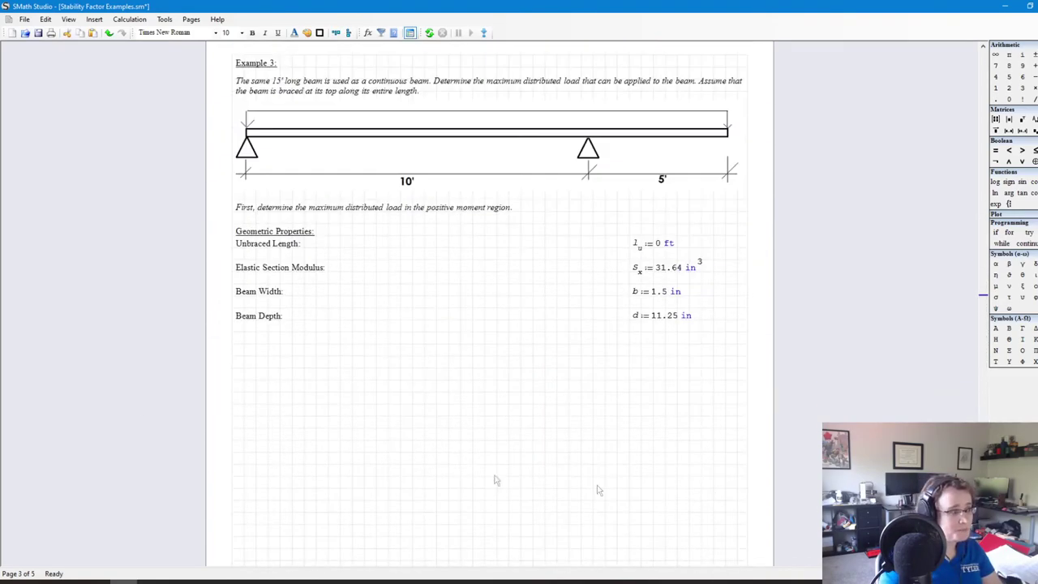
pyautogui.hotkey('ctrl', 'v')
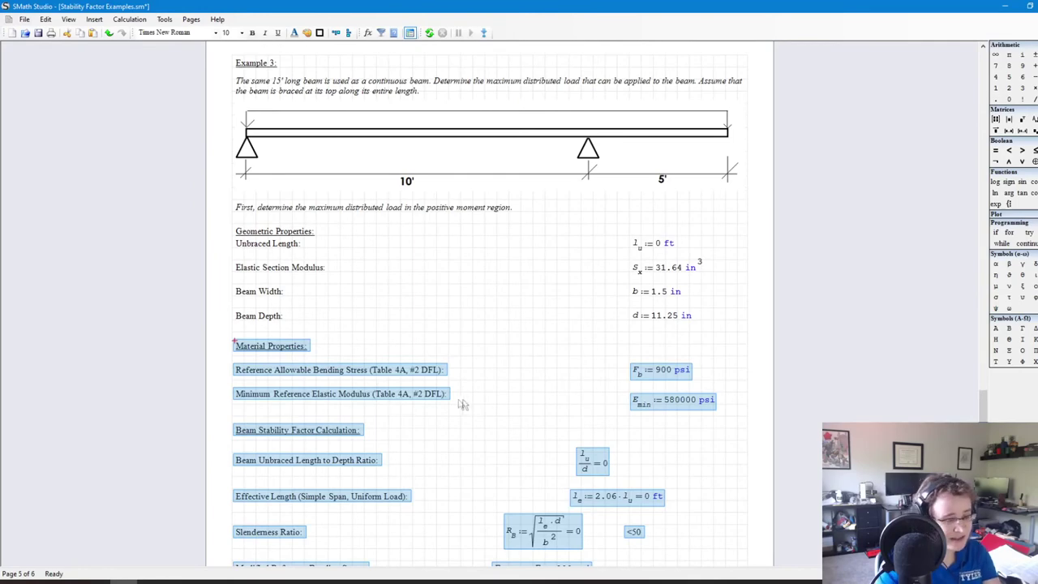
pyautogui.click(558, 406)
# Step: Examine Example 3's pasted slenderness ratio and critical buckling stress equations for the effect of the zero unbraced length
pyautogui.scroll(-4, 498, 406)
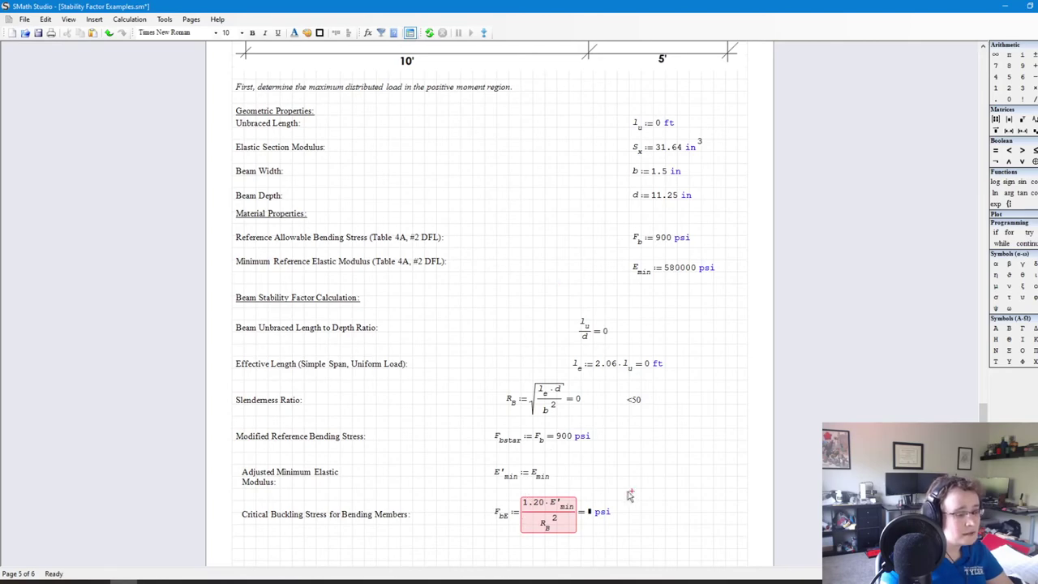
pyautogui.click(553, 467)
pyautogui.click(397, 461)
pyautogui.scroll(-2, 591, 446)
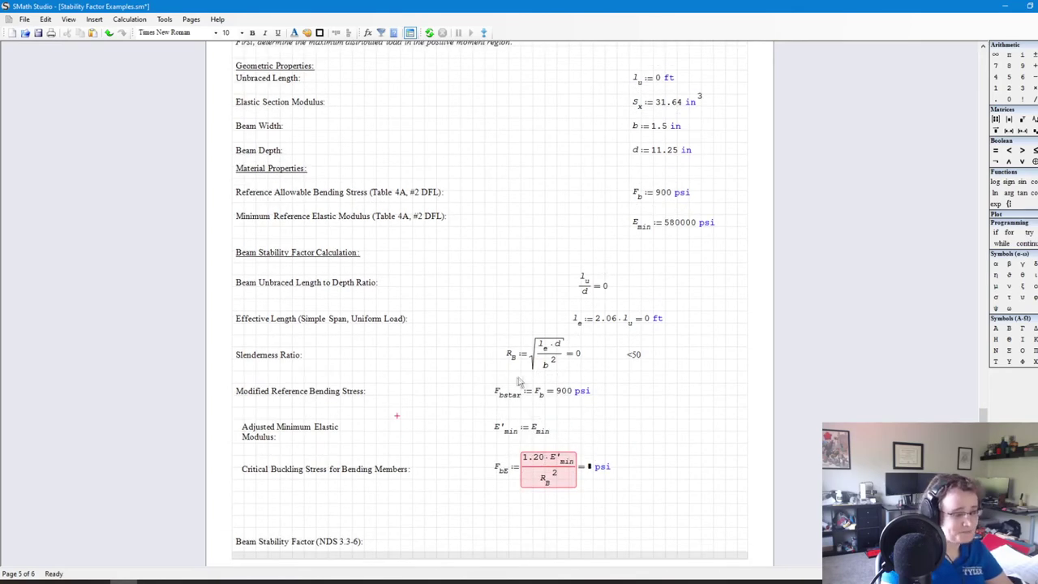
pyautogui.scroll(-4, 525, 381)
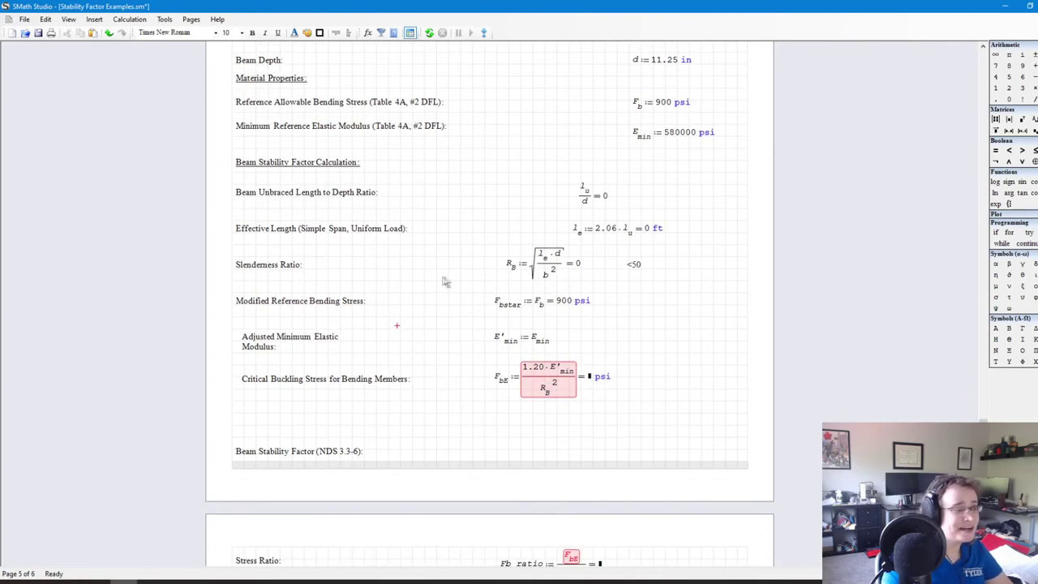
pyautogui.scroll(5, 690, 365)
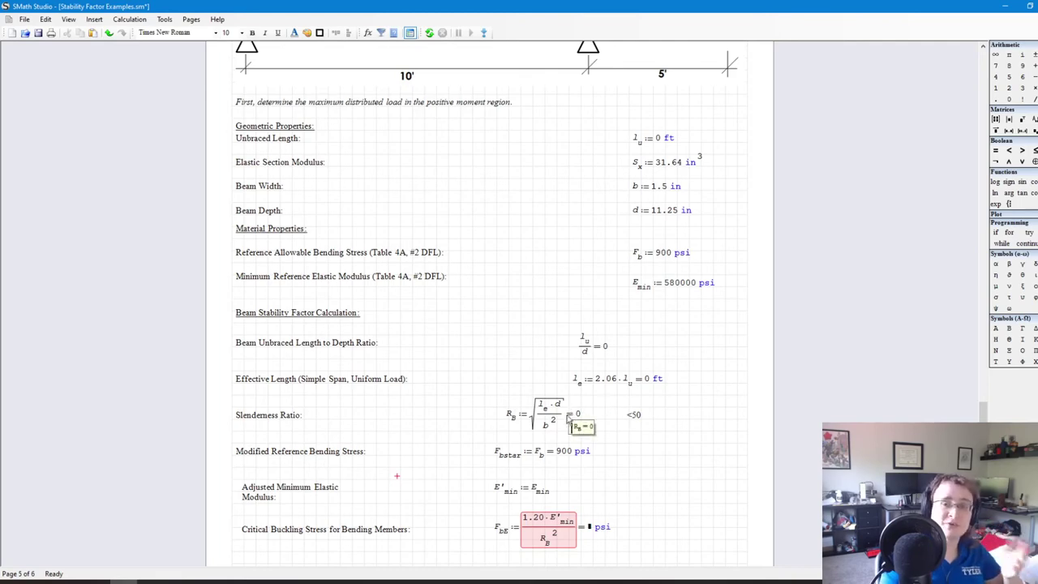
pyautogui.scroll(-3, 390, 443)
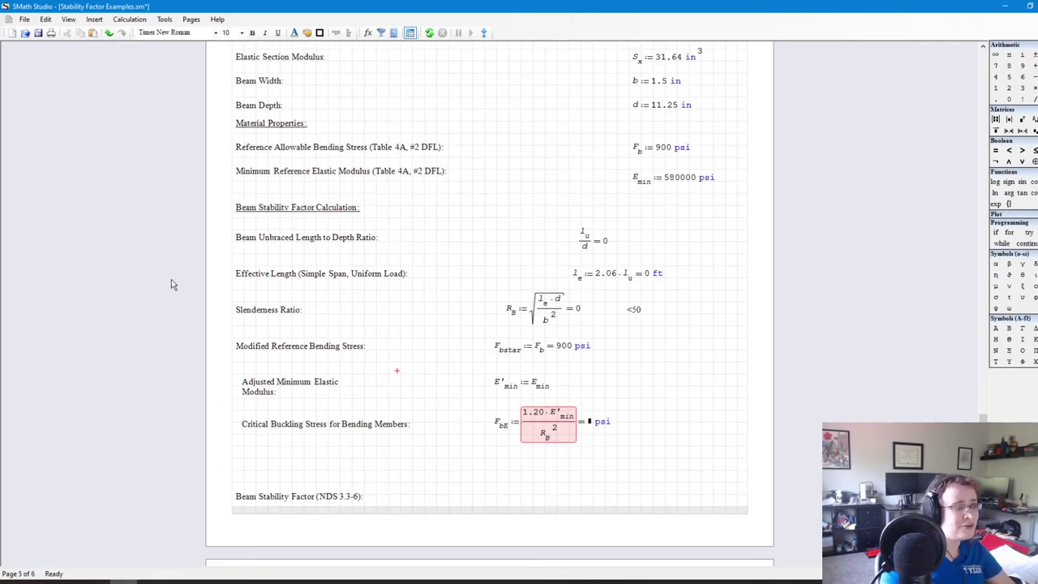
# Step: Delete Example 3's rows from Beam Unbraced Length to Depth Ratio through Critical Buckling Stress and close the resulting gap
pyautogui.moveTo(233, 232); pyautogui.dragTo(729, 458)
pyautogui.press('Delete')
pyautogui.click(330, 486)
pyautogui.press('BackSpace')
pyautogui.press('BackSpace')
pyautogui.press('BackSpace')
pyautogui.press('BackSpace')
pyautogui.press('BackSpace')
pyautogui.press('BackSpace')
pyautogui.press('BackSpace')
pyautogui.press('BackSpace')
pyautogui.press('BackSpace')
pyautogui.press('BackSpace')
pyautogui.press('BackSpace')
pyautogui.press('BackSpace')
pyautogui.press('BackSpace')
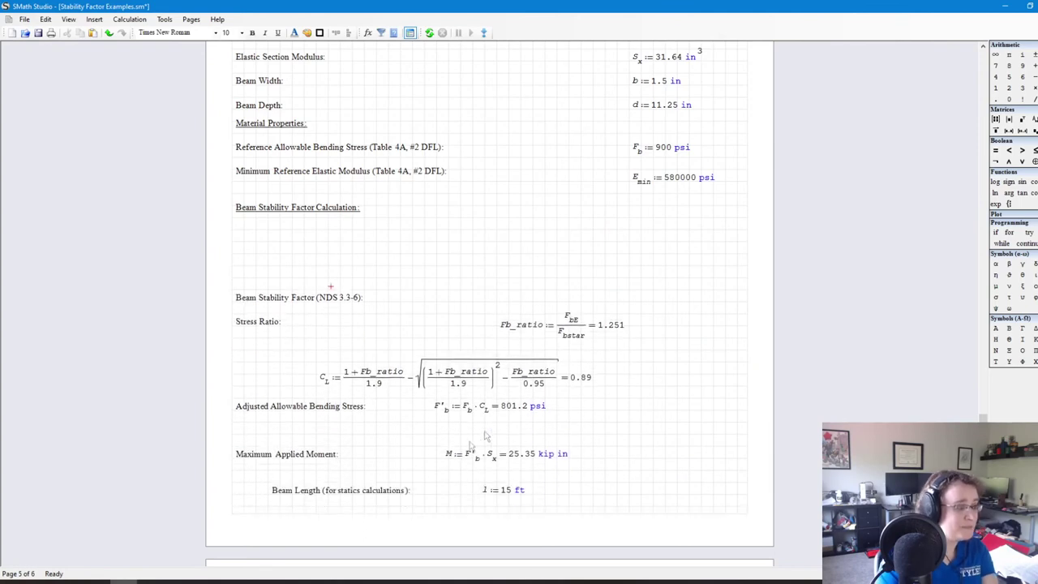
# Step: Replace Example 3's beam stability factor expression so that C_L is defined as 1
pyautogui.click(372, 339)
pyautogui.moveTo(346, 335); pyautogui.dragTo(559, 340)
pyautogui.write('1 =')
pyautogui.click(727, 358)
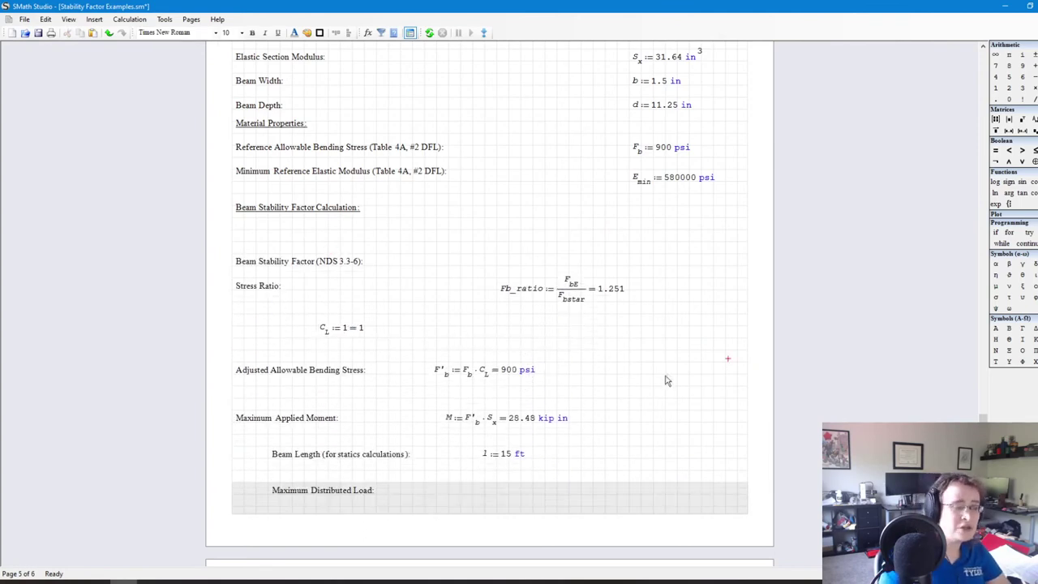
# Step: Delete Example 3's Fb_ratio equation and move the C_L equation up near the Beam Stability Factor label
pyautogui.moveTo(511, 290)
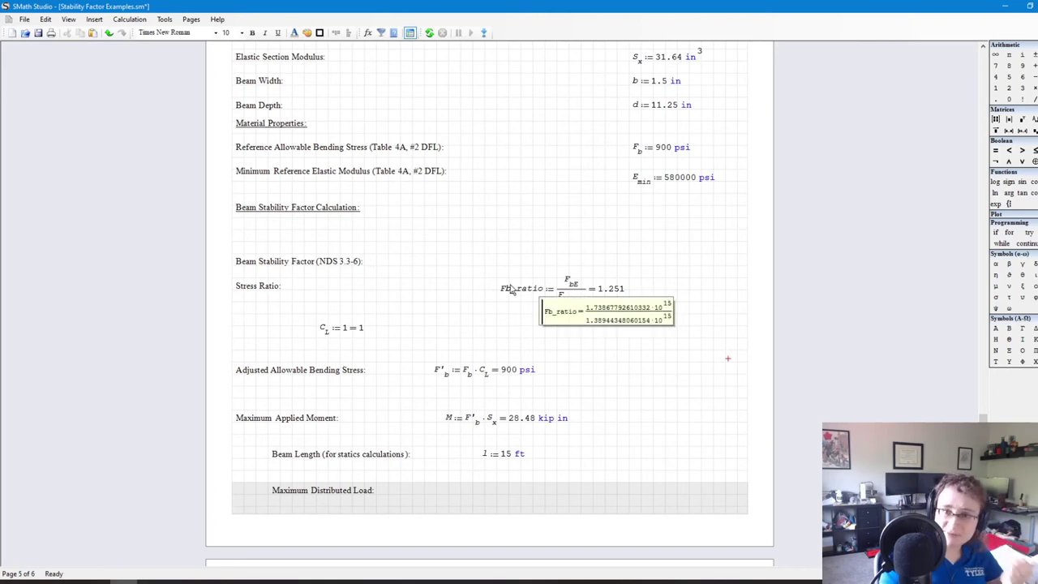
pyautogui.moveTo(491, 254); pyautogui.dragTo(571, 318)
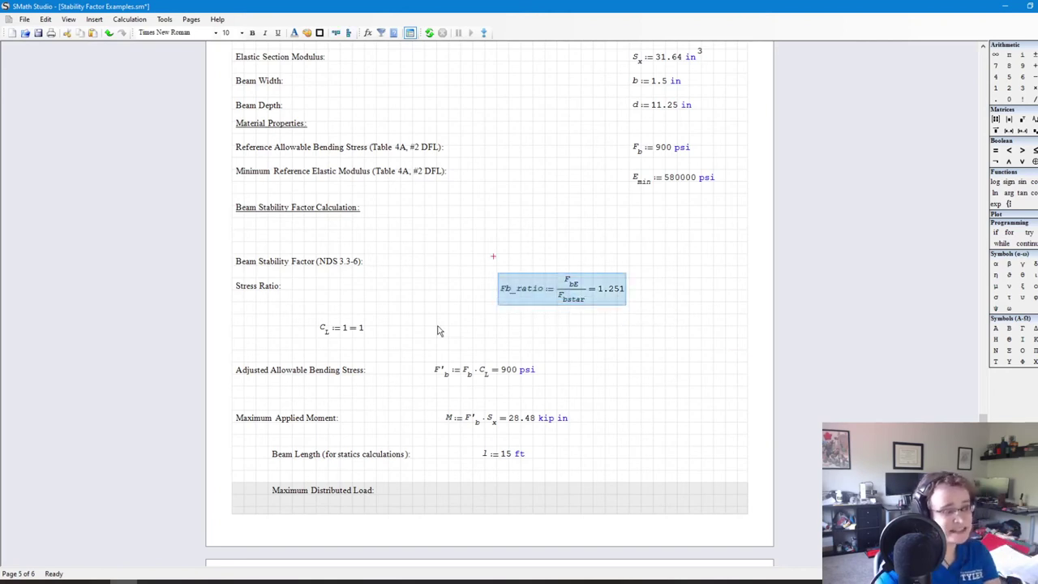
pyautogui.press('Delete')
pyautogui.click(426, 323)
pyautogui.moveTo(350, 338); pyautogui.dragTo(371, 290)
pyautogui.click(397, 403)
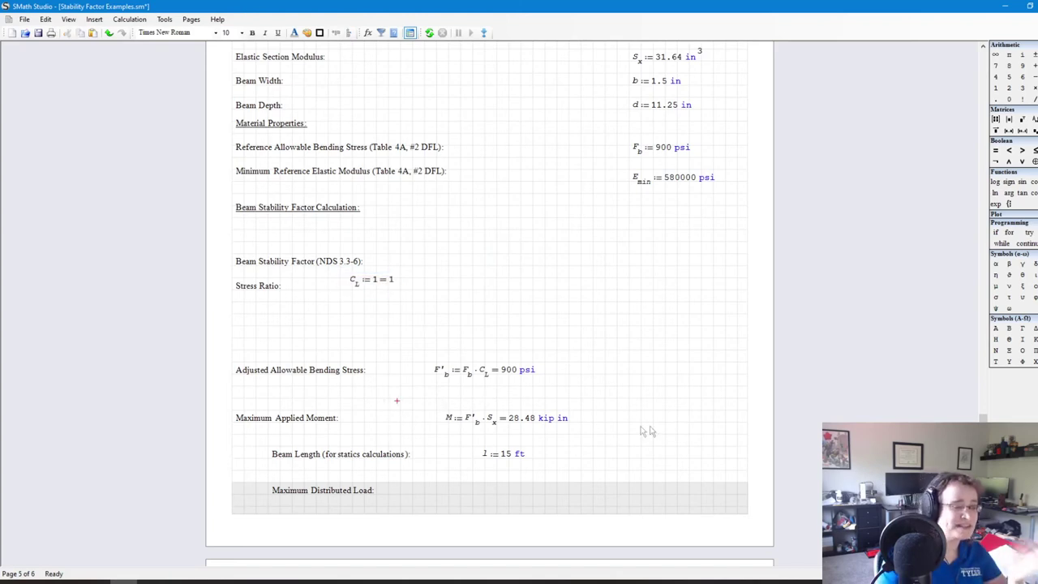
# Step: Remove the blank rows above Adjusted Allowable Bending Stress in Example 3
pyautogui.click(289, 317)
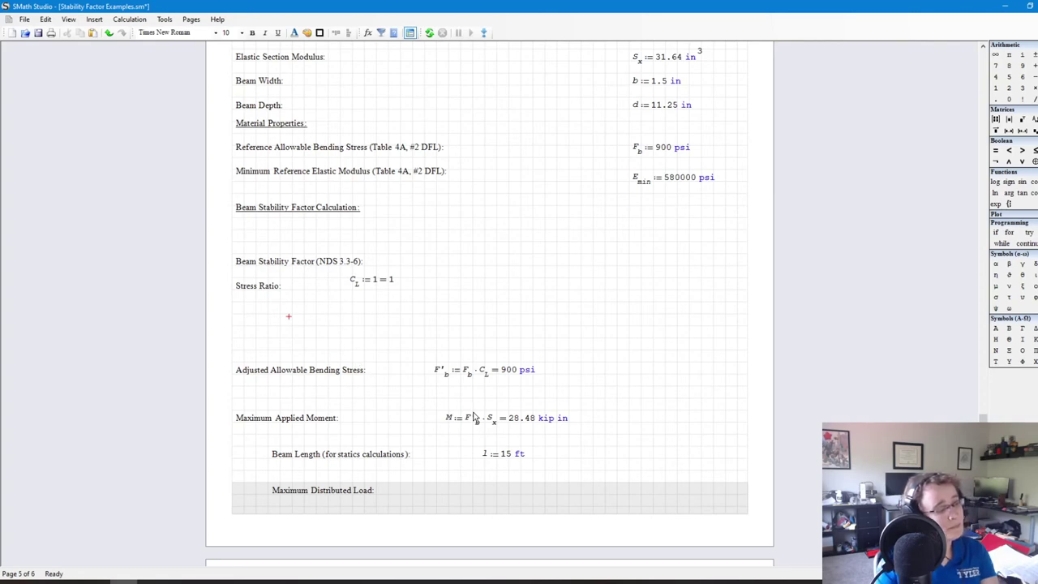
pyautogui.press('BackSpace')
pyautogui.press('BackSpace')
pyautogui.press('BackSpace')
pyautogui.press('BackSpace')
pyautogui.press('BackSpace')
pyautogui.click(571, 437)
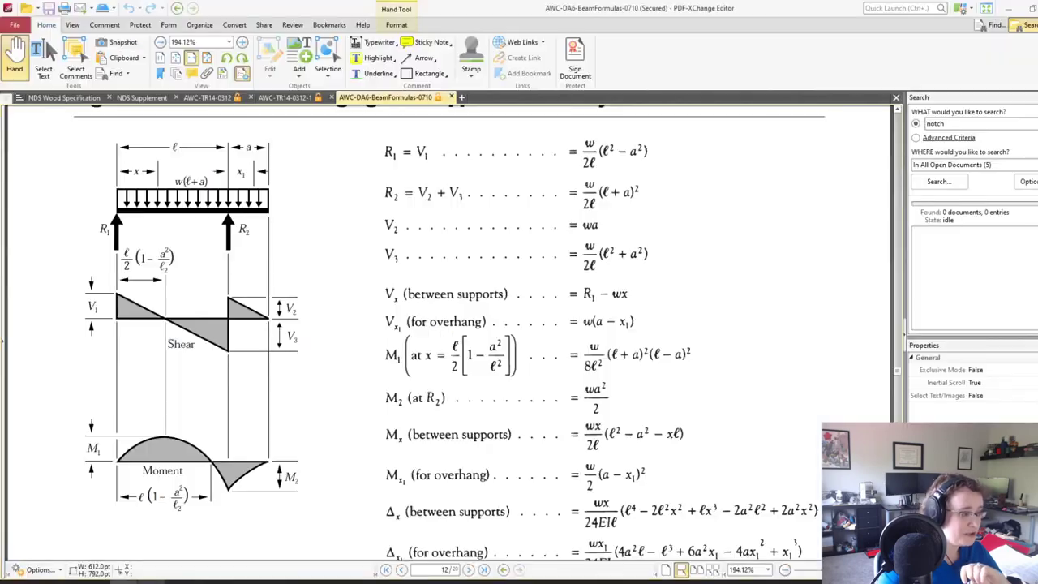
# Step: Switch to PDF-XChange Editor and take a snapshot of the M₁ formula, w/(8ℓ²)·(ℓ+a)²·(ℓ−a)², in Figure 18
pyautogui.click(150, 582)
pyautogui.scroll(-2, 367, 425)
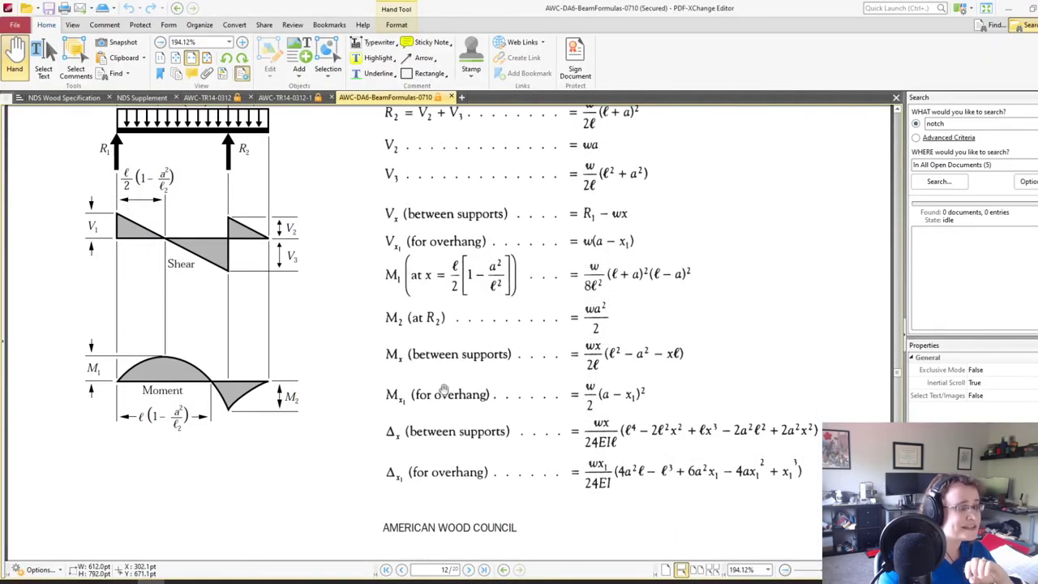
pyautogui.scroll(1, 419, 419)
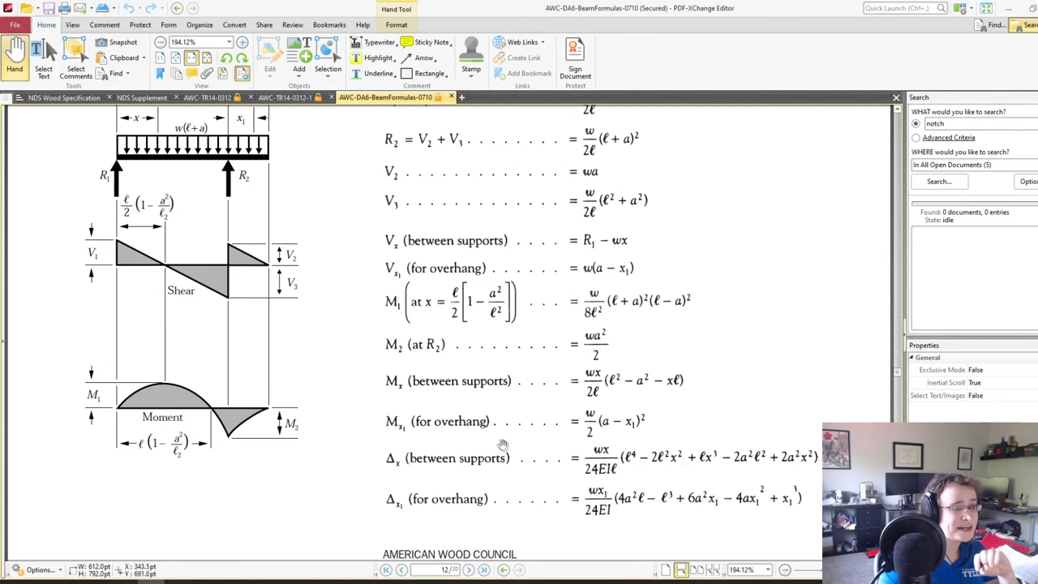
pyautogui.click(113, 42)
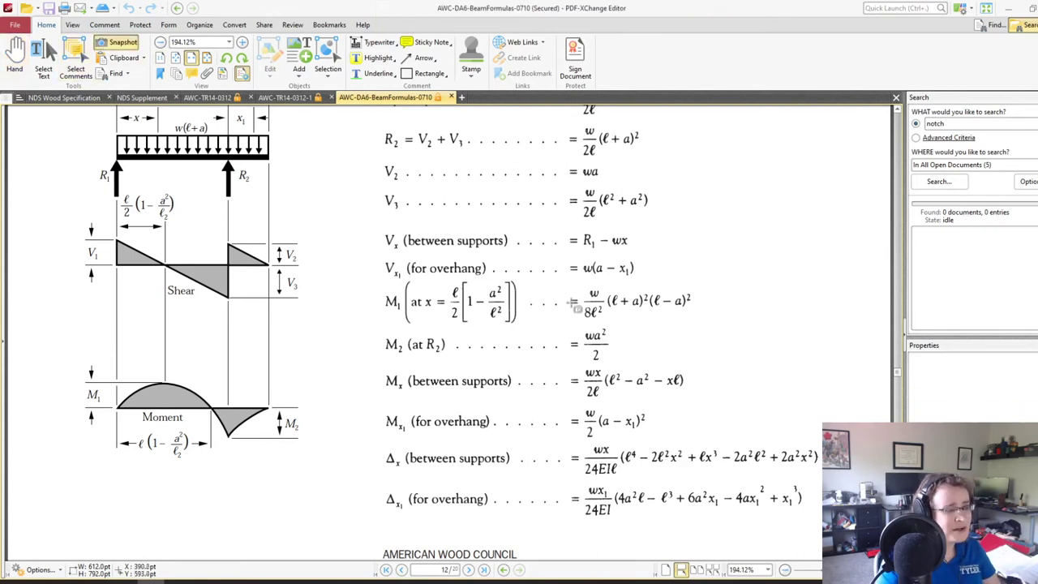
pyautogui.moveTo(579, 287); pyautogui.dragTo(698, 324)
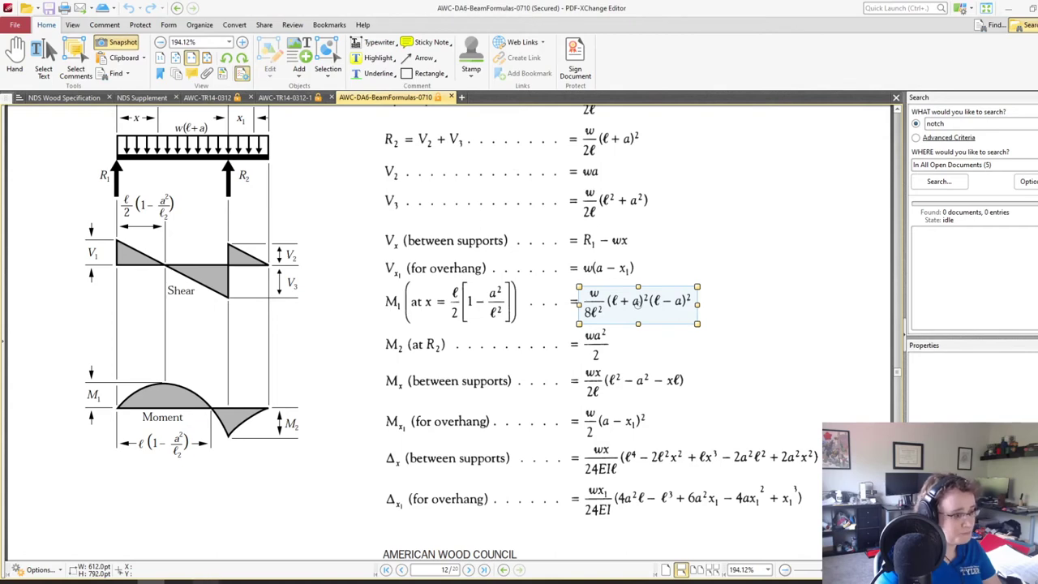
# Step: Try to paste the captured M₁ formula image outside the PDF
pyautogui.click(206, 580)
pyautogui.click(601, 310)
pyautogui.hotkey('ctrl', 'v')
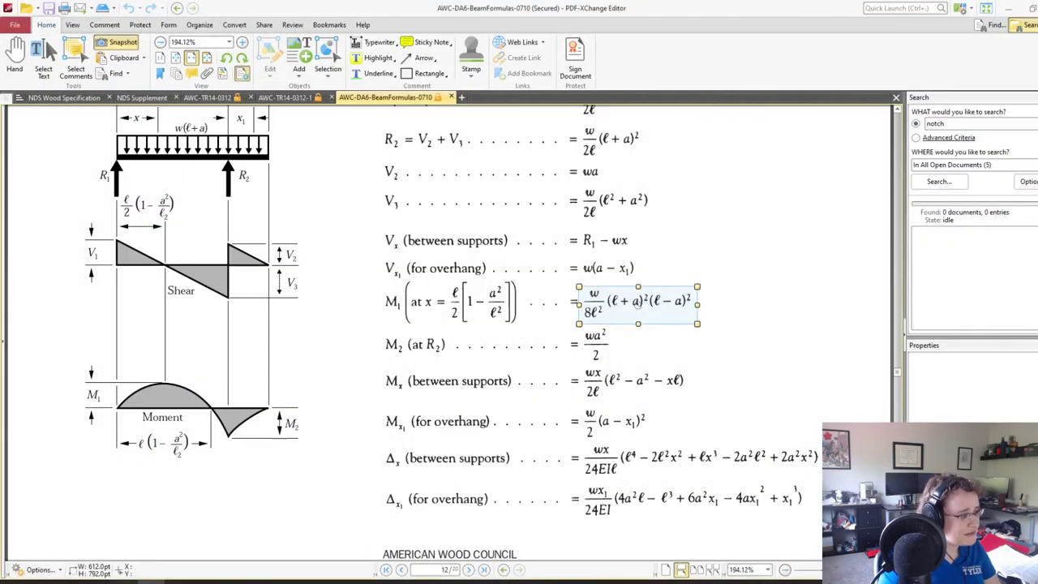
# Step: Return to Figure 18 in the beam formulas PDF and recapture the M₁ formula with the Snapshot tool
pyautogui.click(176, 580)
pyautogui.rightClick(634, 301)
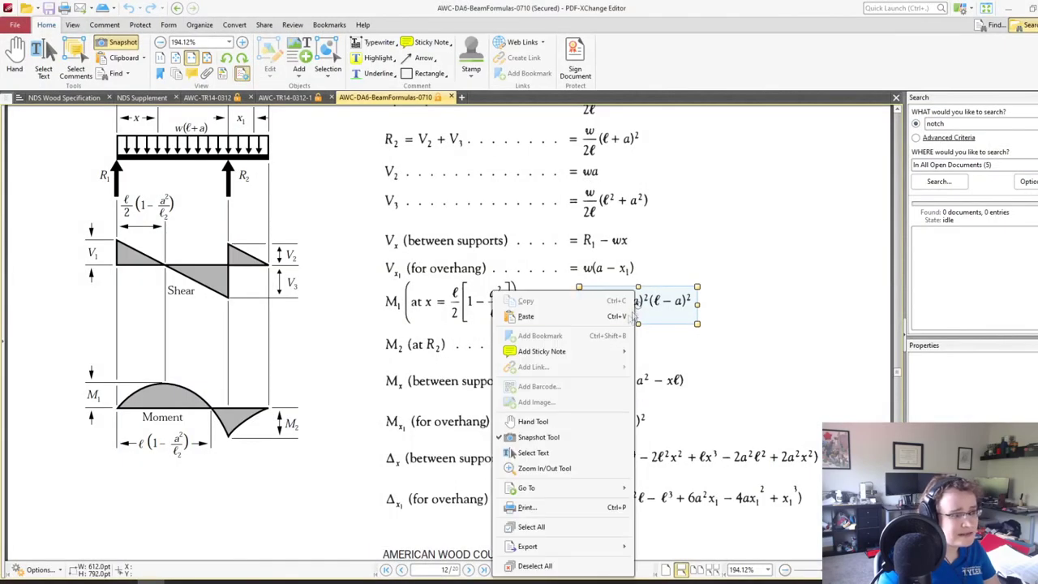
pyautogui.click(613, 301)
pyautogui.click(109, 37)
pyautogui.click(109, 37)
pyautogui.moveTo(578, 283); pyautogui.dragTo(699, 329)
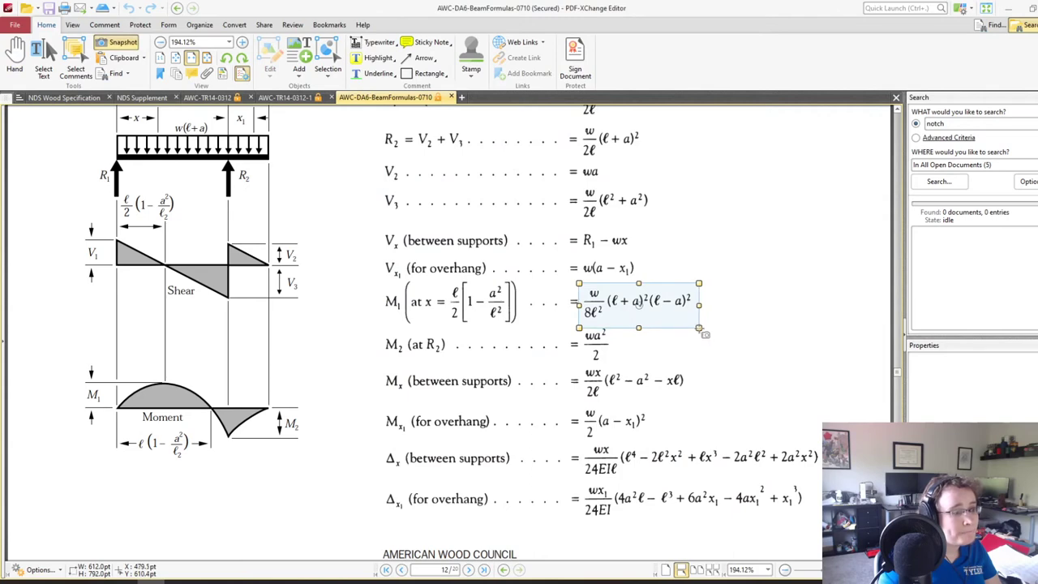
# Step: Leave the Snapshot tool in the beam formulas PDF and open the Windows Snipping Tool
pyautogui.press('Escape')
pyautogui.press('super')
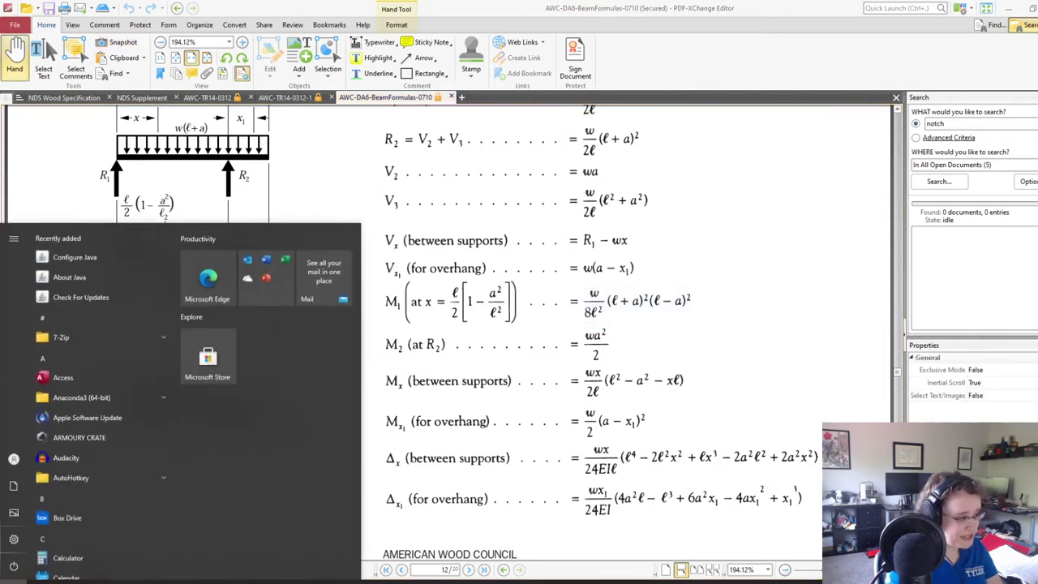
pyautogui.write('snip')
pyautogui.press('Return')
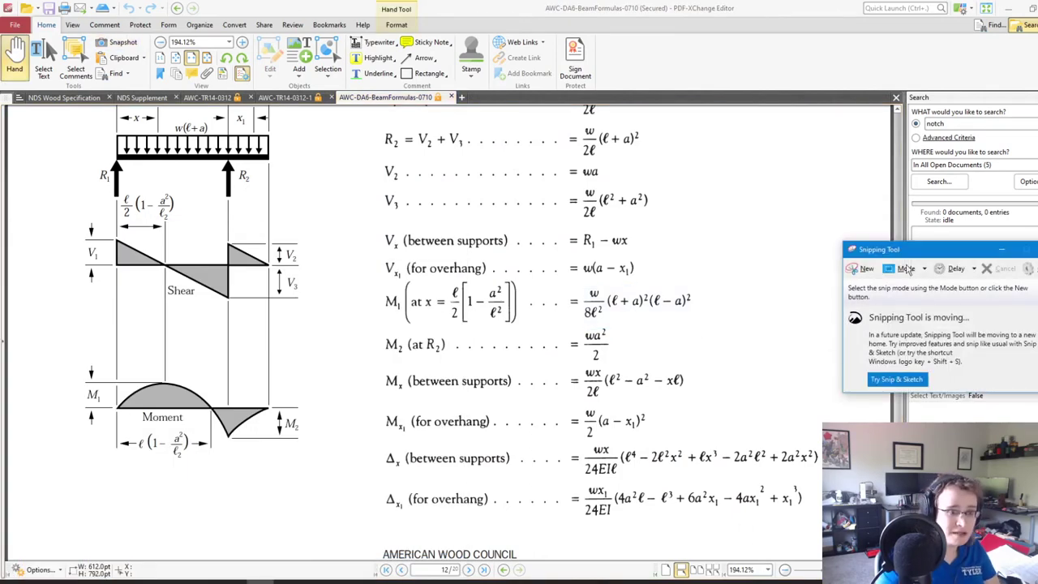
pyautogui.click(866, 268)
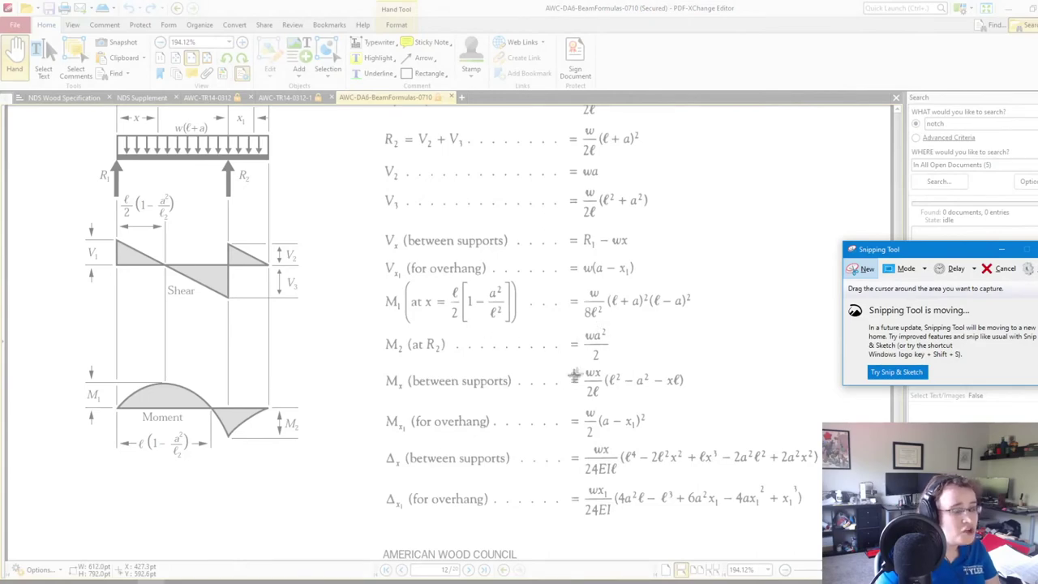
pyautogui.moveTo(577, 365); pyautogui.dragTo(699, 405)
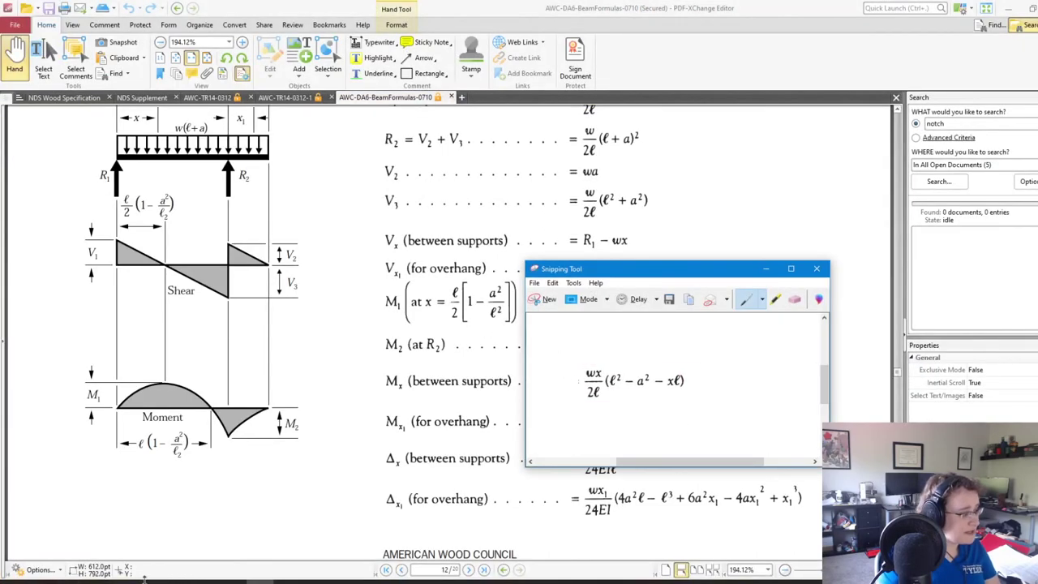
pyautogui.hotkey('alt', 'Tab')
pyautogui.click(684, 323)
pyautogui.hotkey('ctrl', 'v')
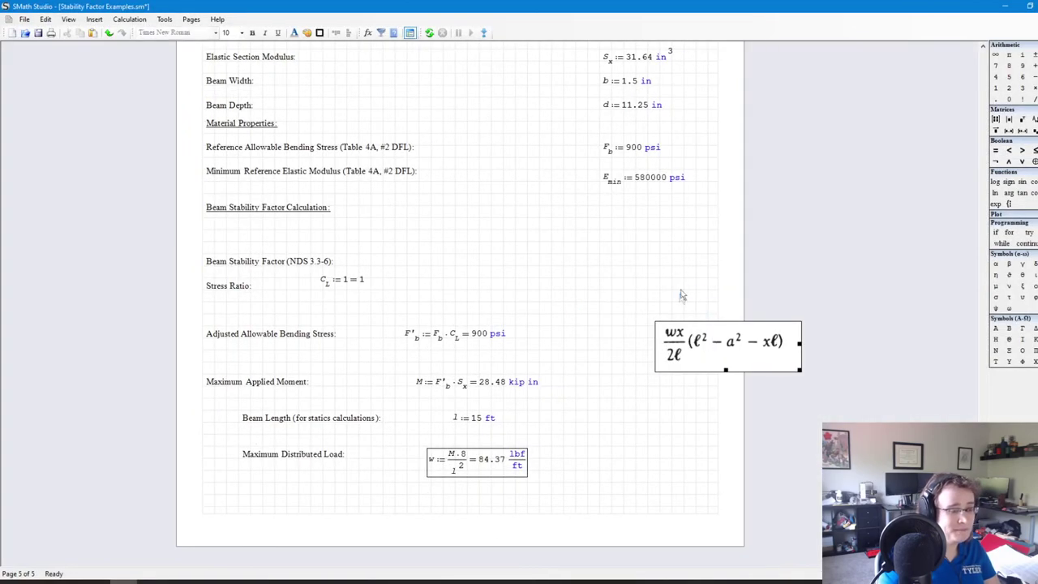
pyautogui.moveTo(679, 295); pyautogui.dragTo(713, 374)
pyautogui.moveTo(776, 338); pyautogui.dragTo(680, 290)
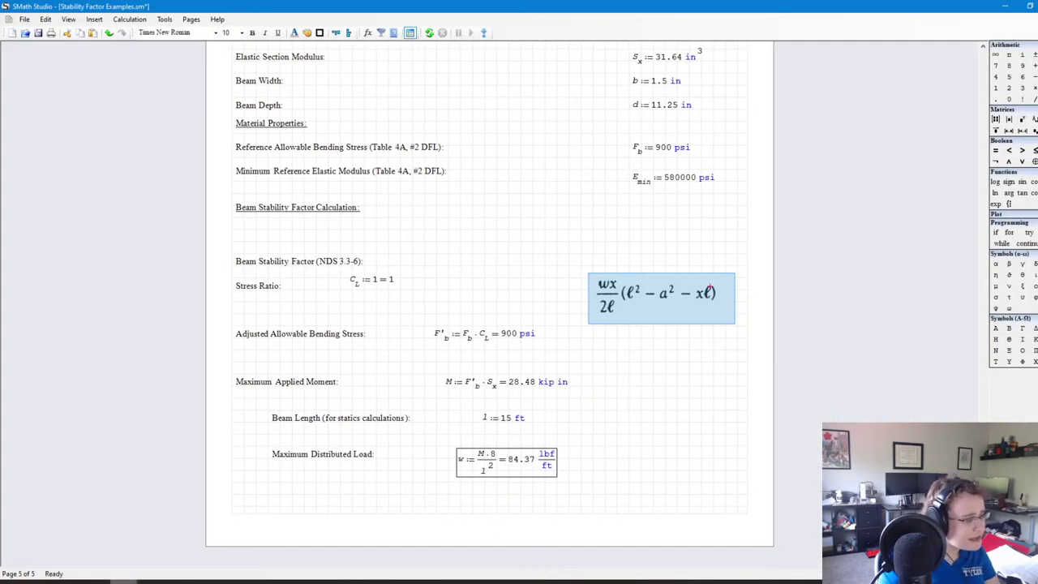
pyautogui.hotkey('alt', 'Tab')
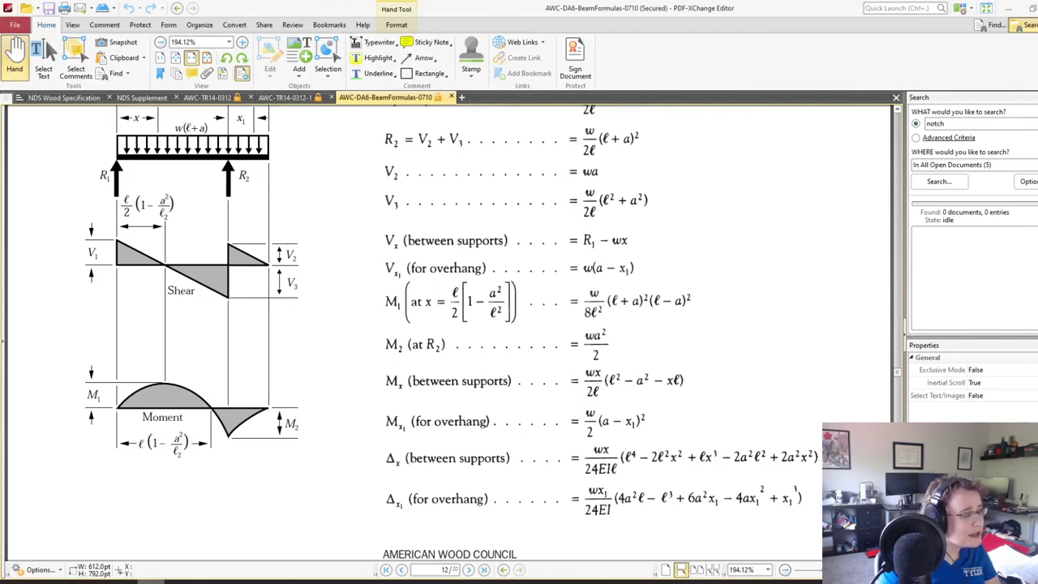
pyautogui.hotkey('alt', 'Tab')
pyautogui.press('Delete')
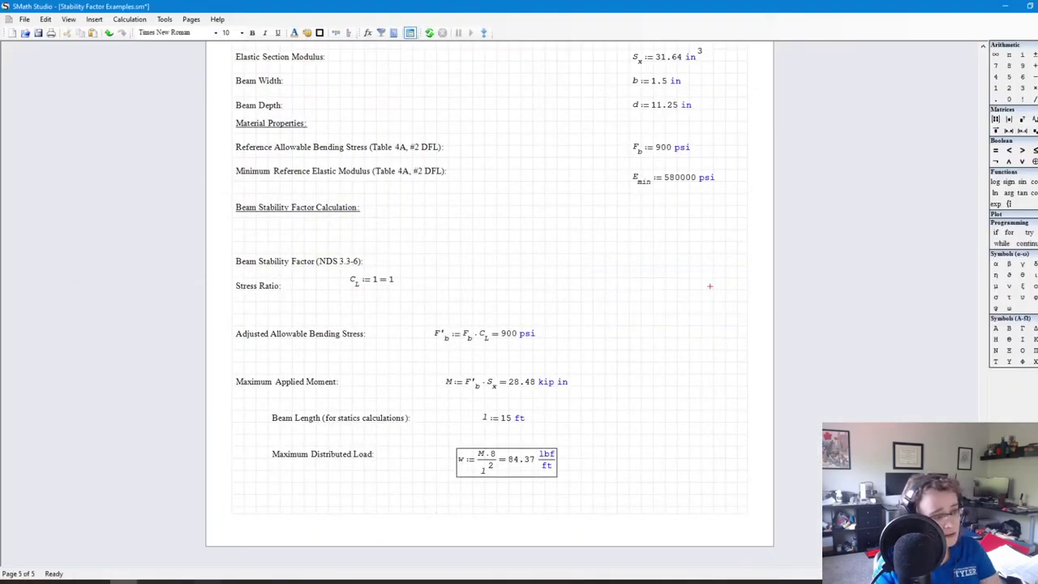
# Step: Switch back to Figure 18 in the PDF and capture the M₁ formula, w/(8ℓ²)·(ℓ+a)²·(ℓ−a)², with the Snipping Tool
pyautogui.hotkey('alt', 'Tab')
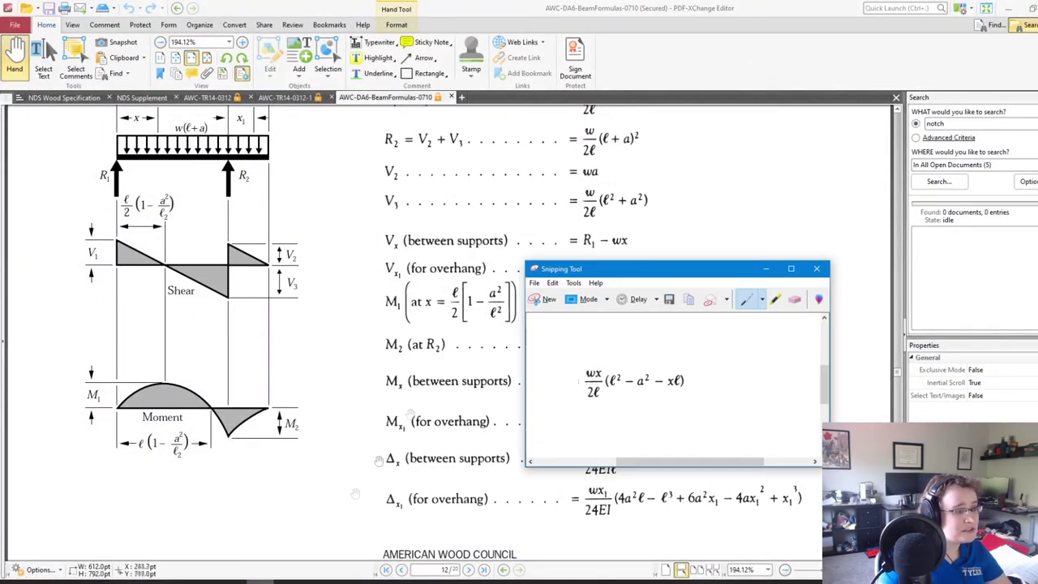
pyautogui.click(538, 301)
pyautogui.moveTo(583, 287); pyautogui.dragTo(707, 330)
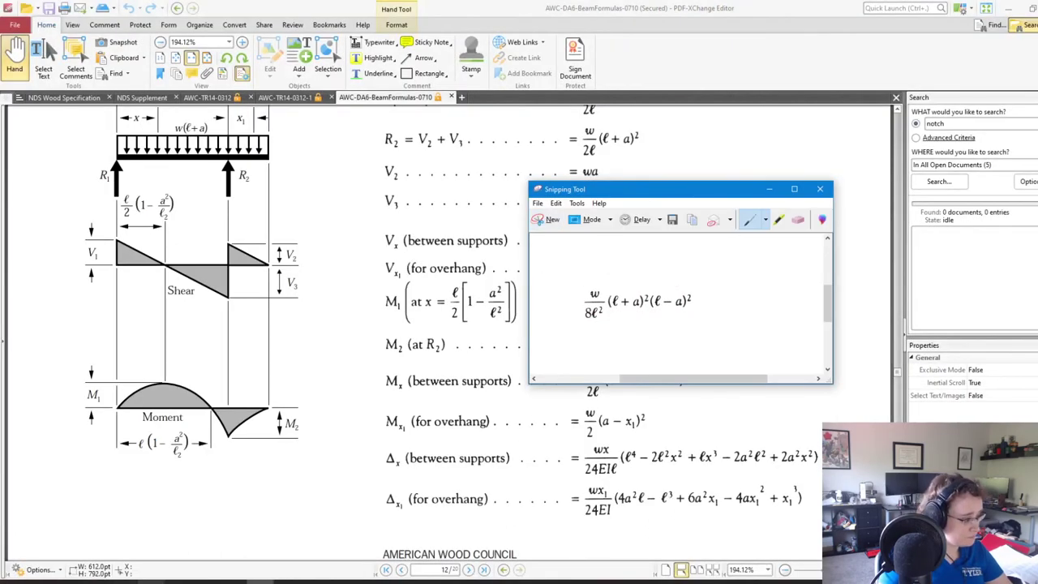
# Step: Paste the captured M₁ formula into the SMath Studio worksheet and place it beside the Maximum Applied Moment equation
pyautogui.hotkey('alt', 'Tab')
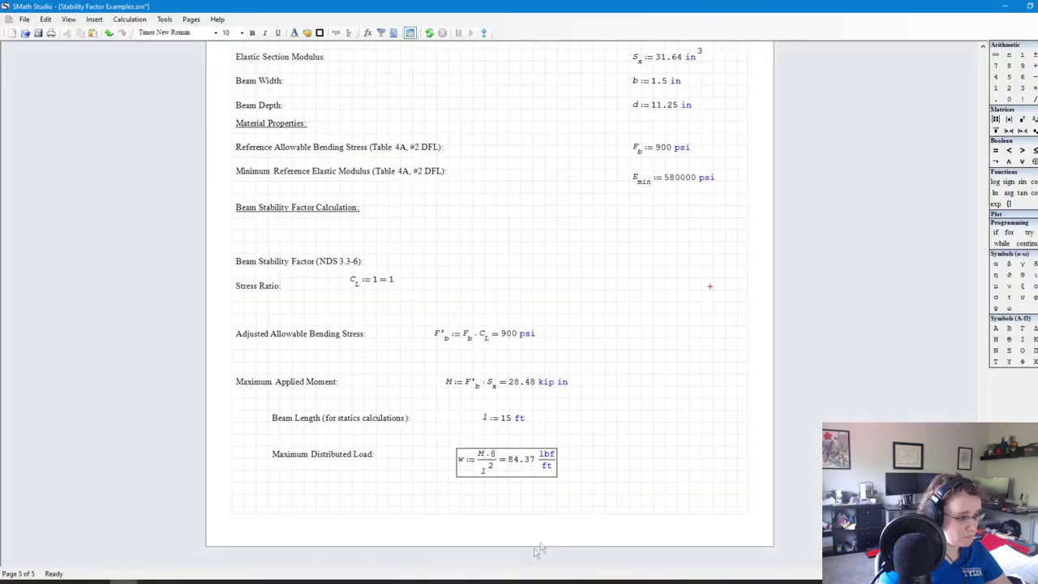
pyautogui.click(592, 289)
pyautogui.hotkey('ctrl', 'v')
pyautogui.click(644, 262)
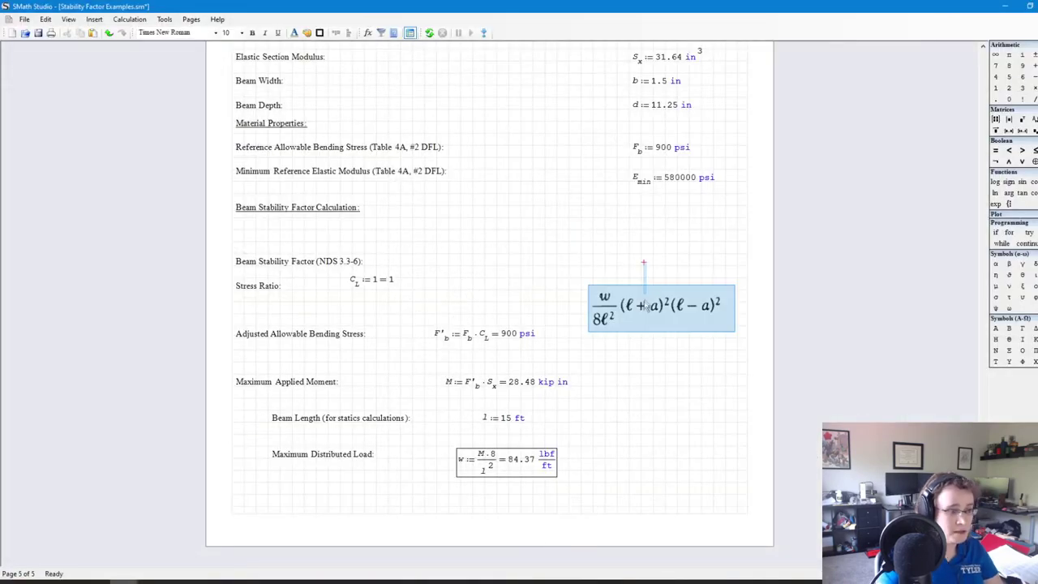
pyautogui.moveTo(637, 316); pyautogui.dragTo(640, 375)
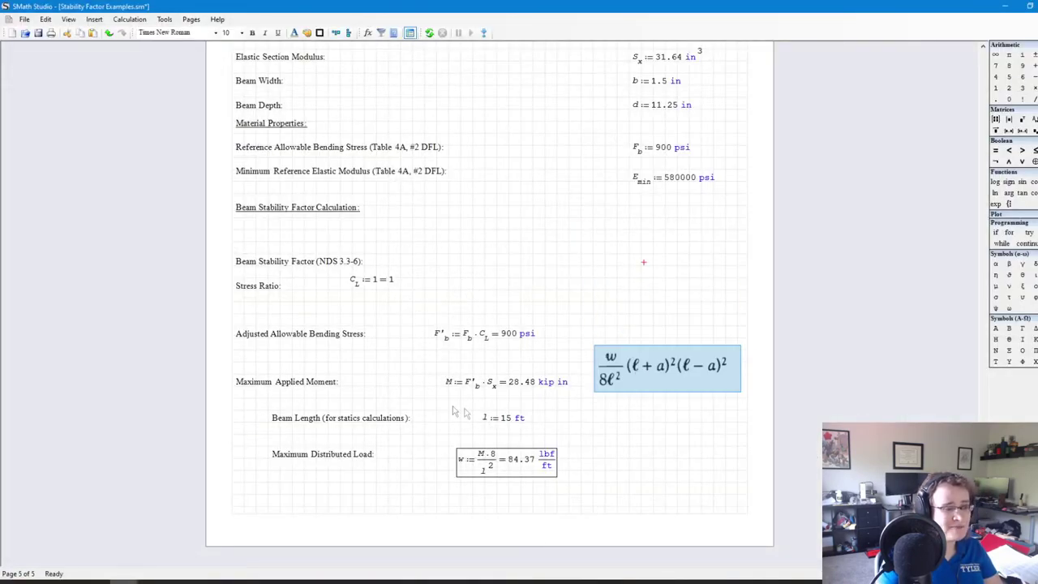
# Step: Add the subscript 1 to the variable M in the Maximum Applied Moment equation
pyautogui.click(448, 385)
pyautogui.hotkey('ctrl', 'space')
pyautogui.press('Escape')
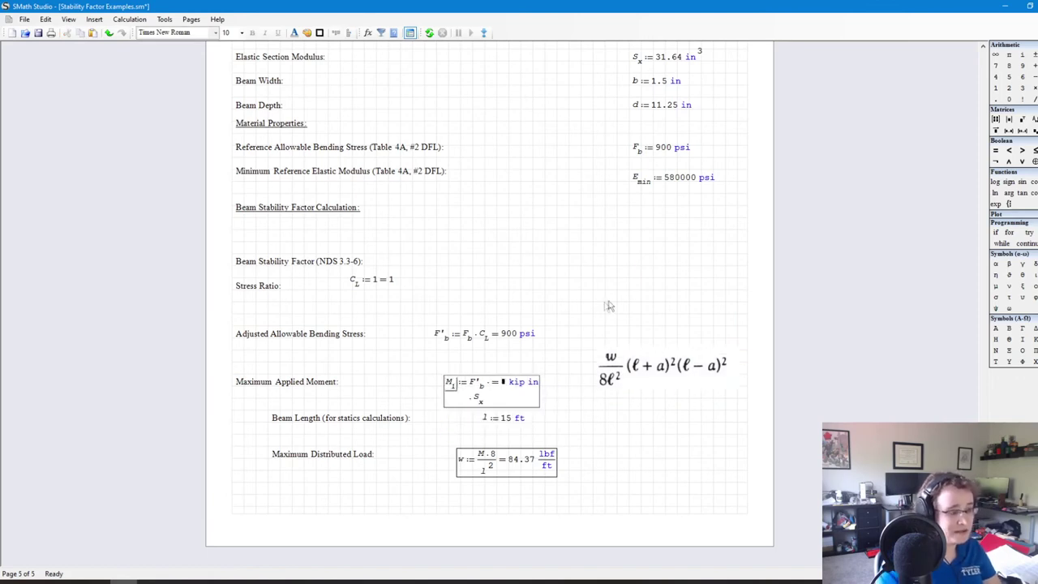
pyautogui.click(711, 448)
pyautogui.click(479, 409)
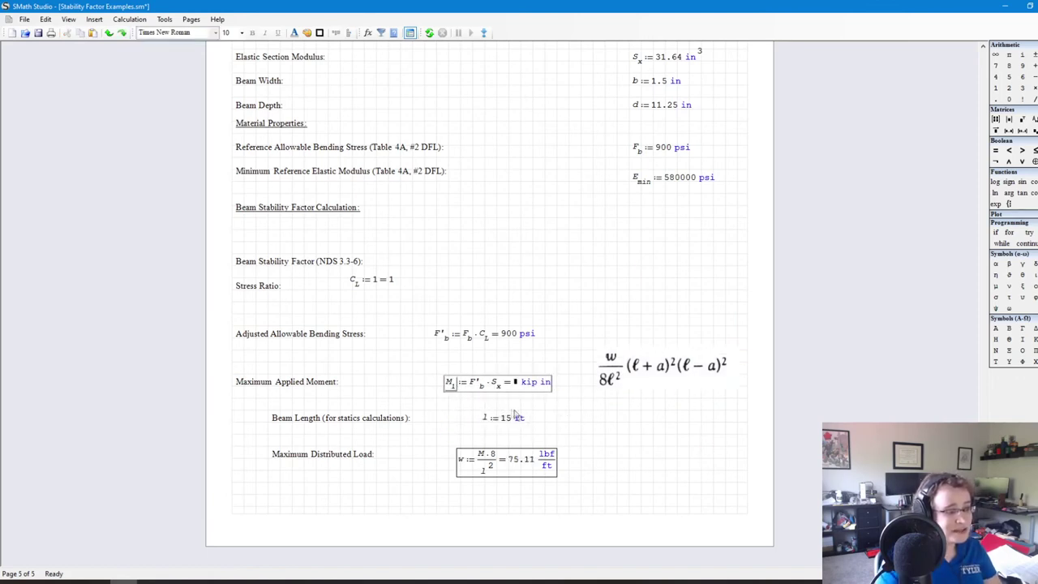
pyautogui.click(801, 431)
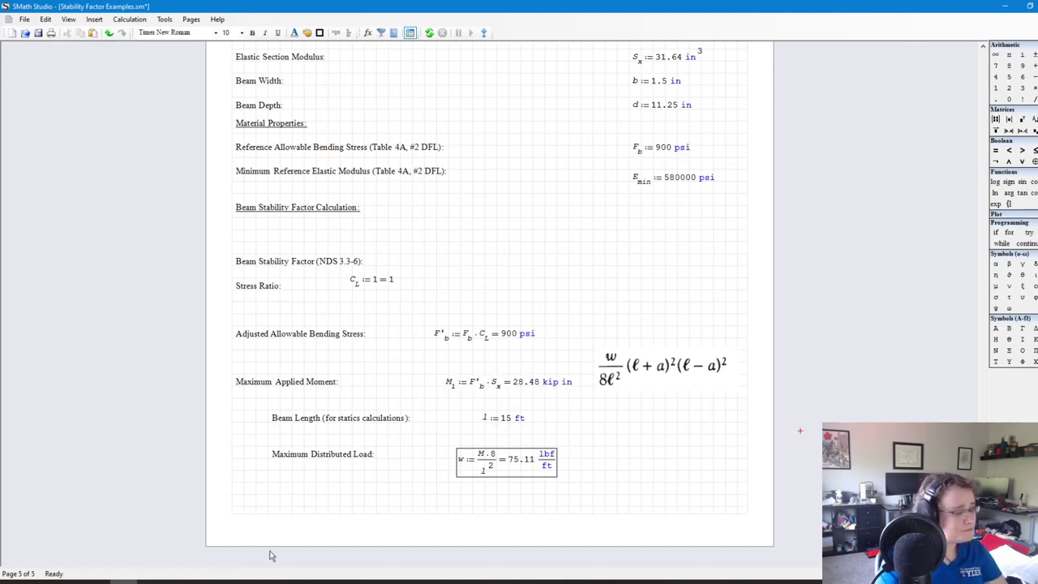
# Step: Check the span dimensions in Figure 18 of the PDF, then set the worksheet's beam length l to 10 ft
pyautogui.click(151, 582)
pyautogui.scroll(3, 240, 491)
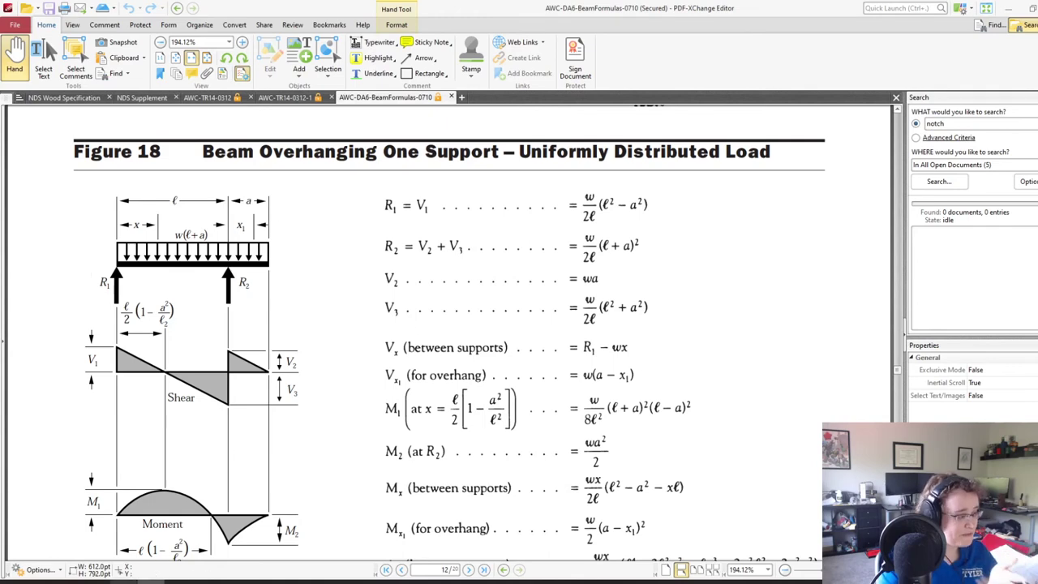
pyautogui.hotkey('alt', 'Tab')
pyautogui.click(506, 420)
pyautogui.doubleClick(506, 419)
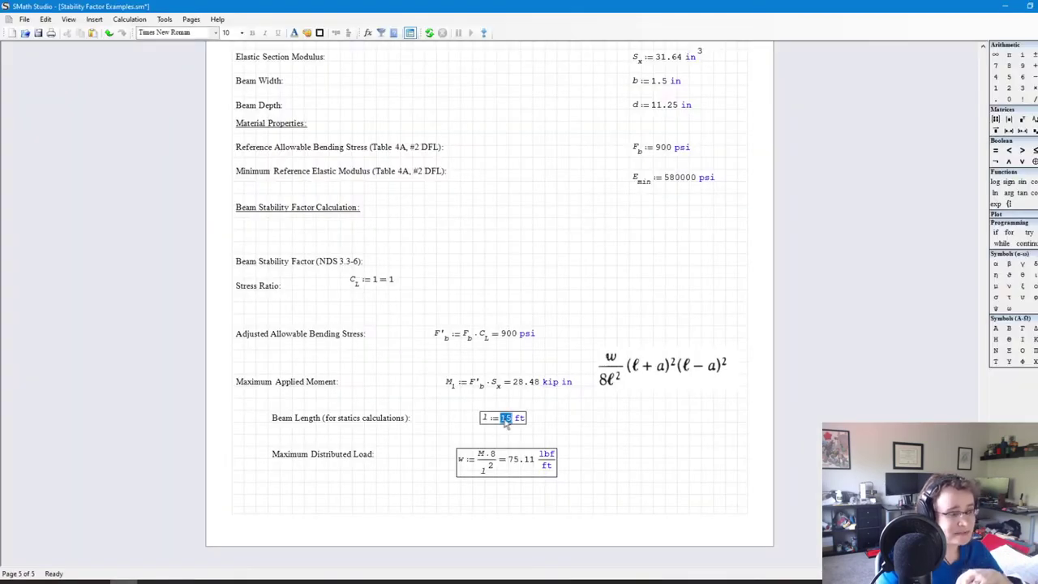
pyautogui.write('1')
pyautogui.click(685, 415)
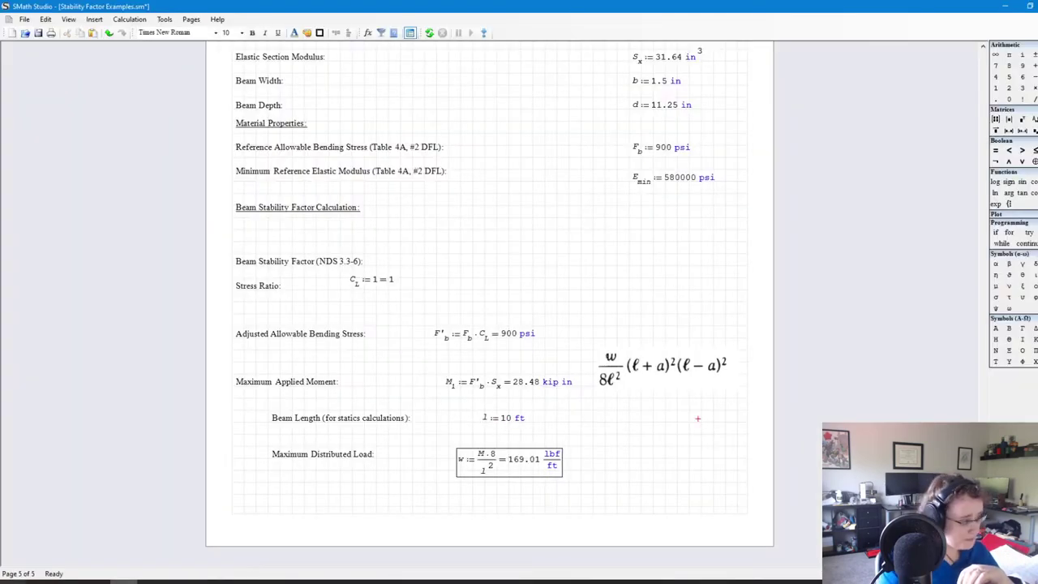
# Step: Recheck the overhang in Figure 18, then define a := 5 ft in the worksheet, aligned beside the beam length
pyautogui.hotkey('alt', 'Tab')
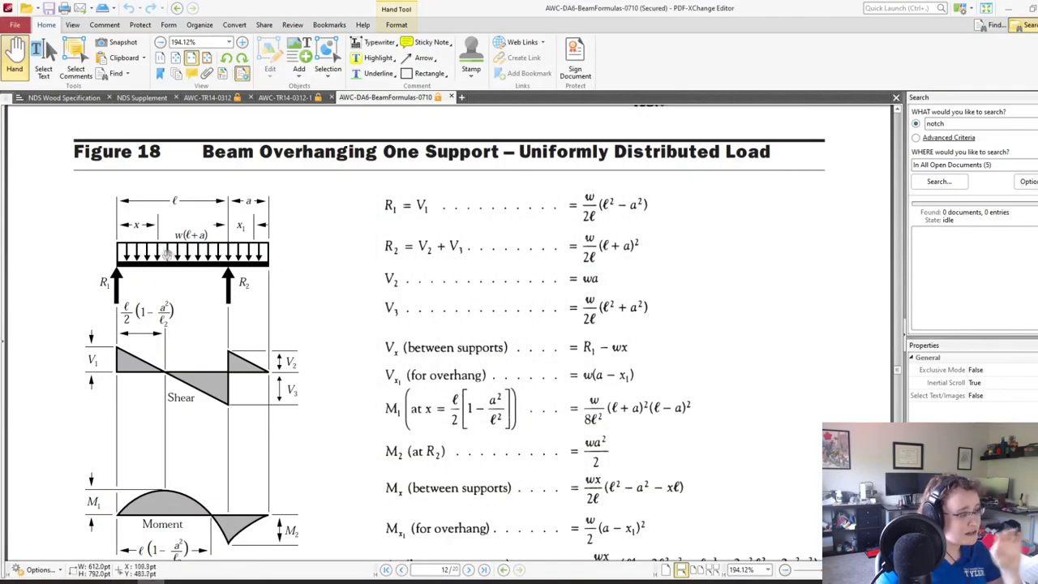
pyautogui.hotkey('alt', 'Tab')
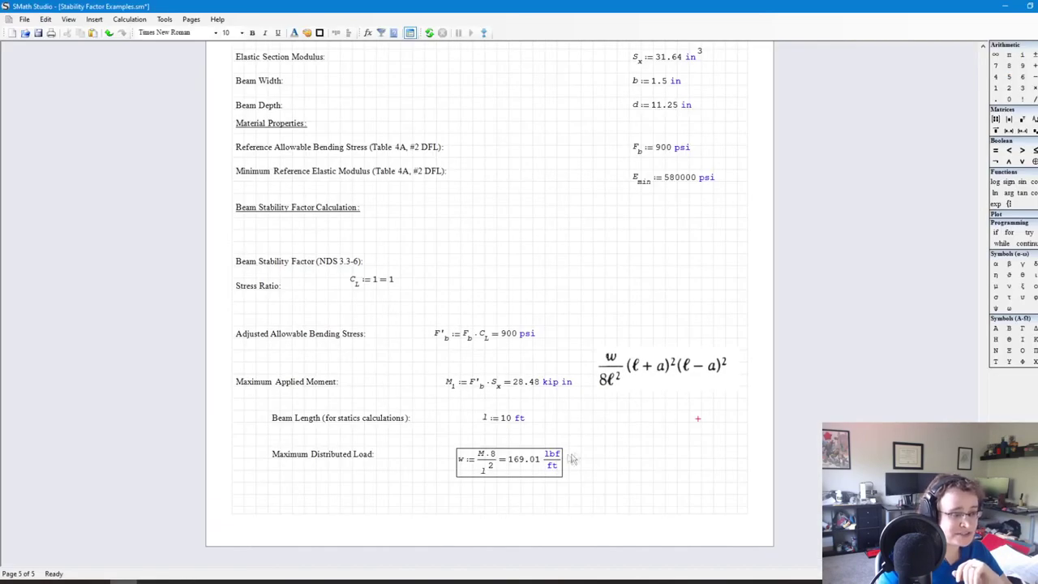
pyautogui.click(590, 419)
pyautogui.write('a := ')
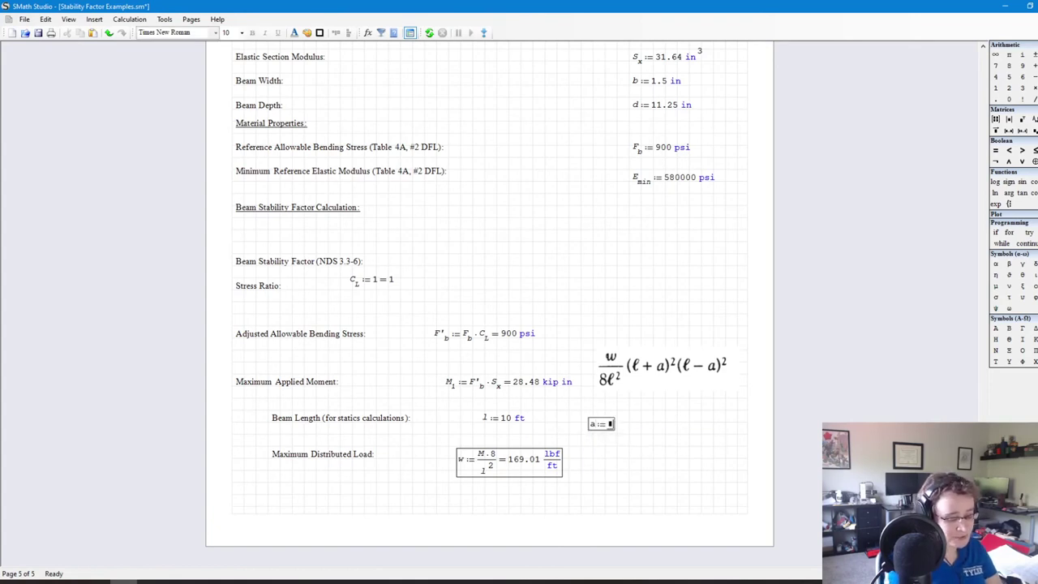
pyautogui.write('5 ft')
pyautogui.press('Return')
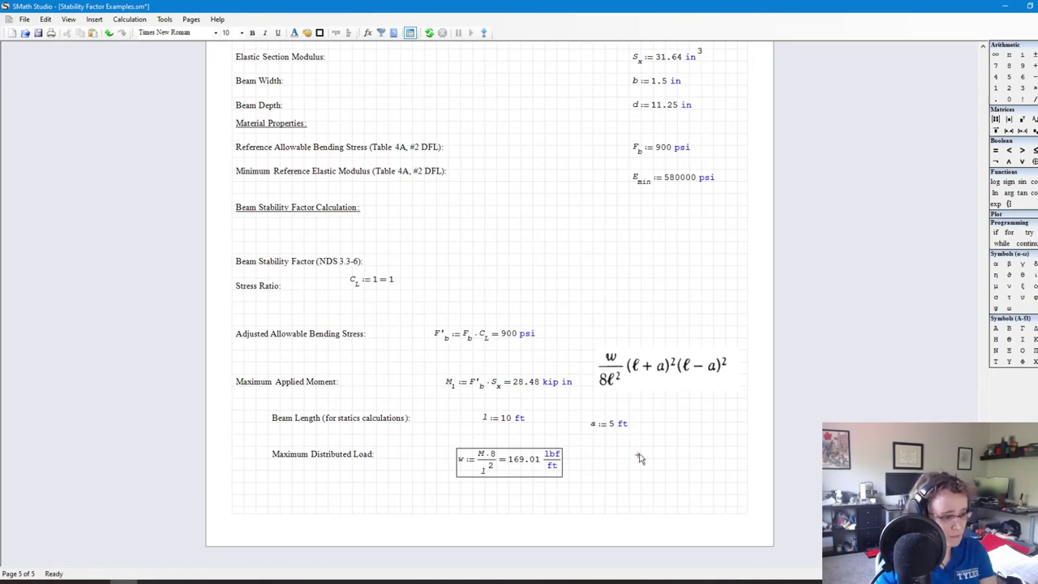
pyautogui.moveTo(641, 459); pyautogui.dragTo(587, 410)
pyautogui.press('Up')
pyautogui.click(409, 439)
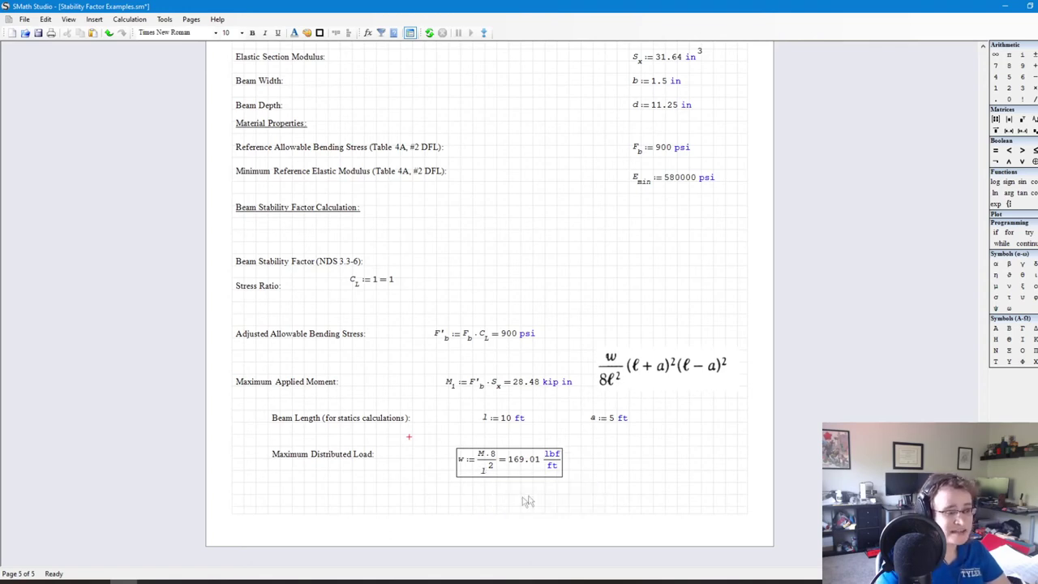
# Step: Replace the denominator of the Maximum Distributed Load equation with (l+a)²·(l−a)²
pyautogui.doubleClick(483, 472)
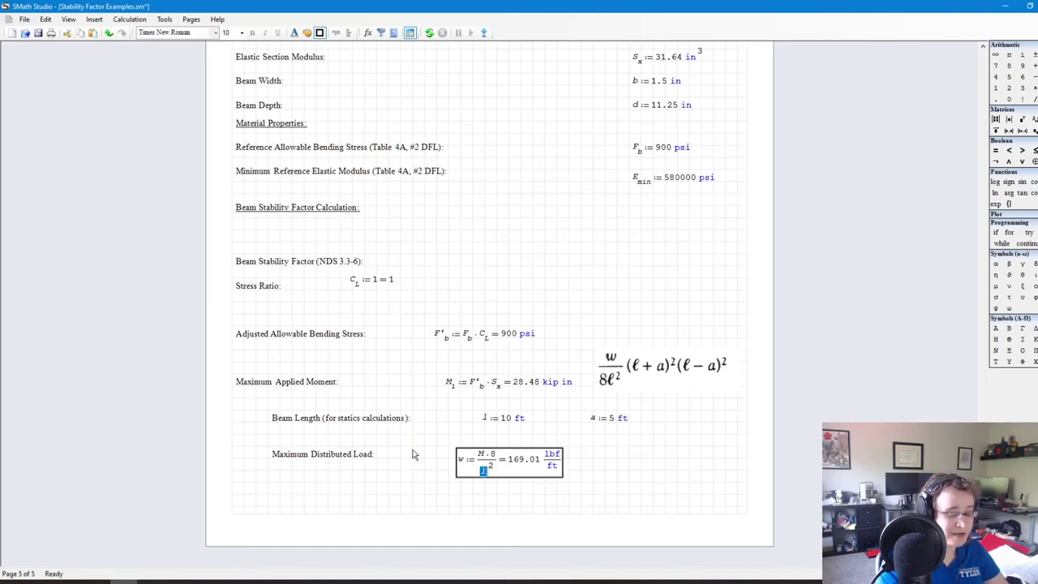
pyautogui.write('(l ')
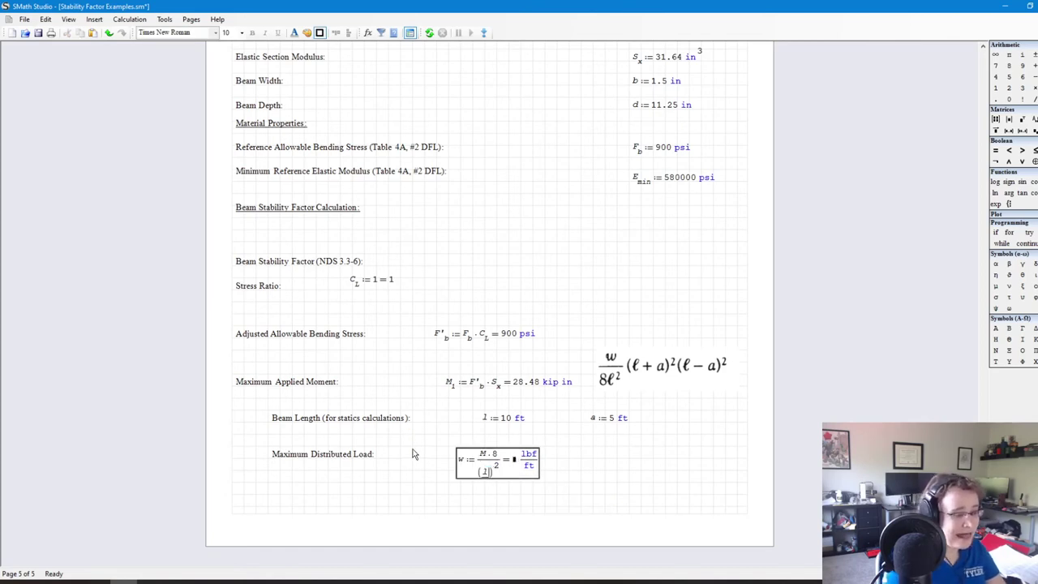
pyautogui.write('+ a')
pyautogui.press('Escape')
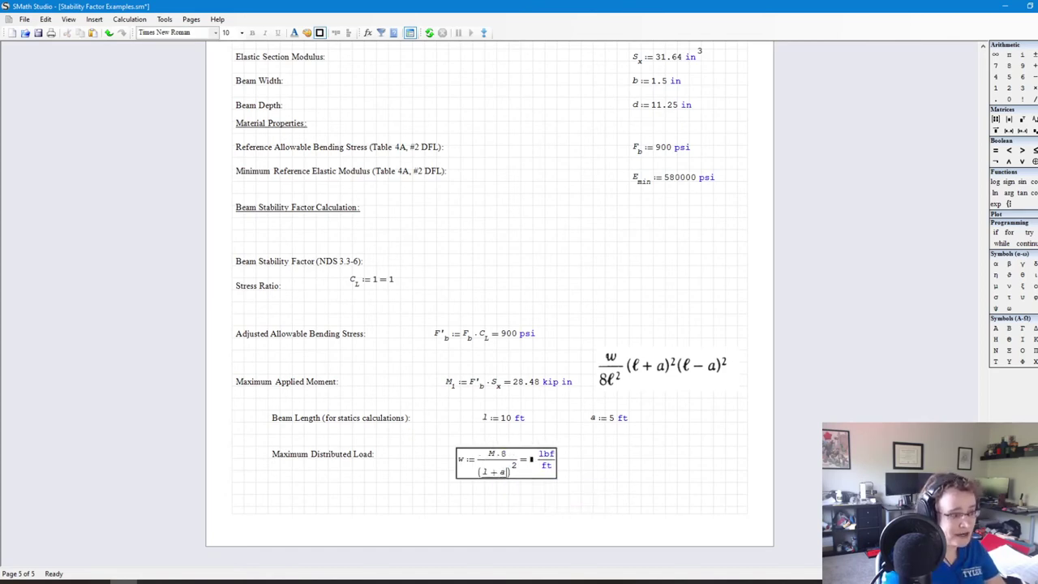
pyautogui.write('*(')
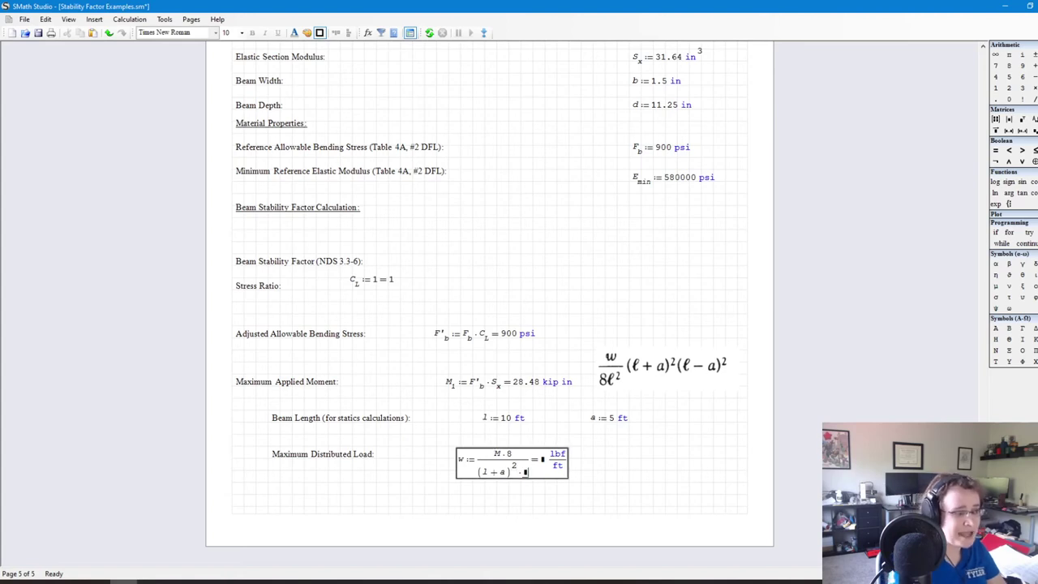
pyautogui.write('l-a')
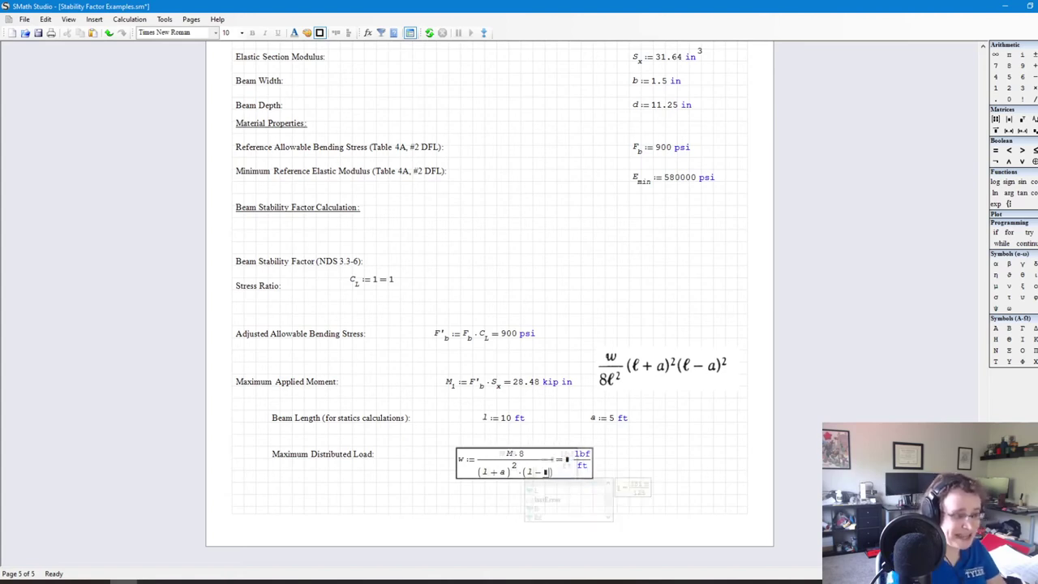
pyautogui.press('Escape')
pyautogui.write(')^2)=32.34·1/m^2 lbf/ft')
pyautogui.click(557, 480)
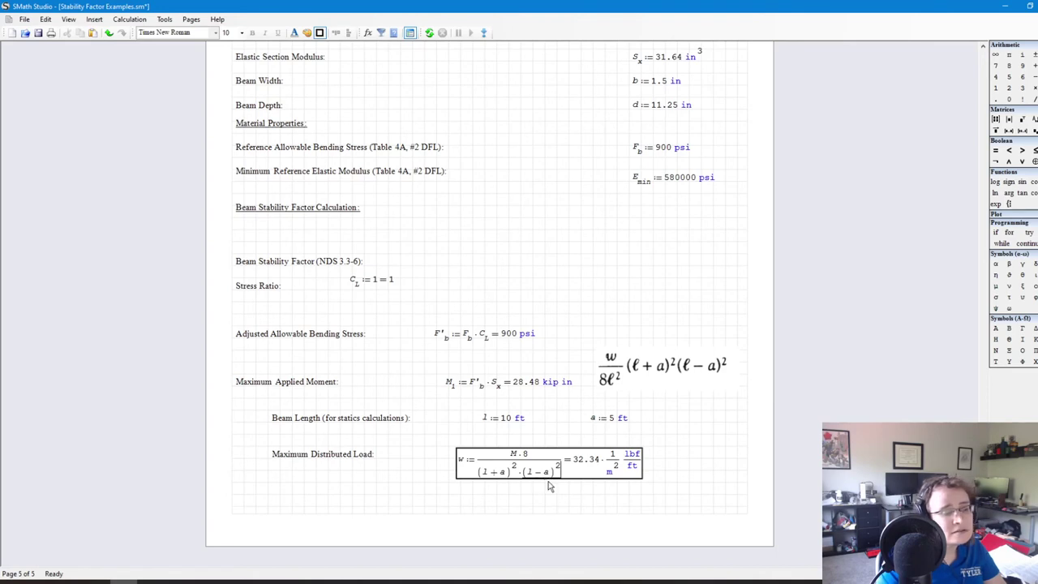
pyautogui.click(631, 465)
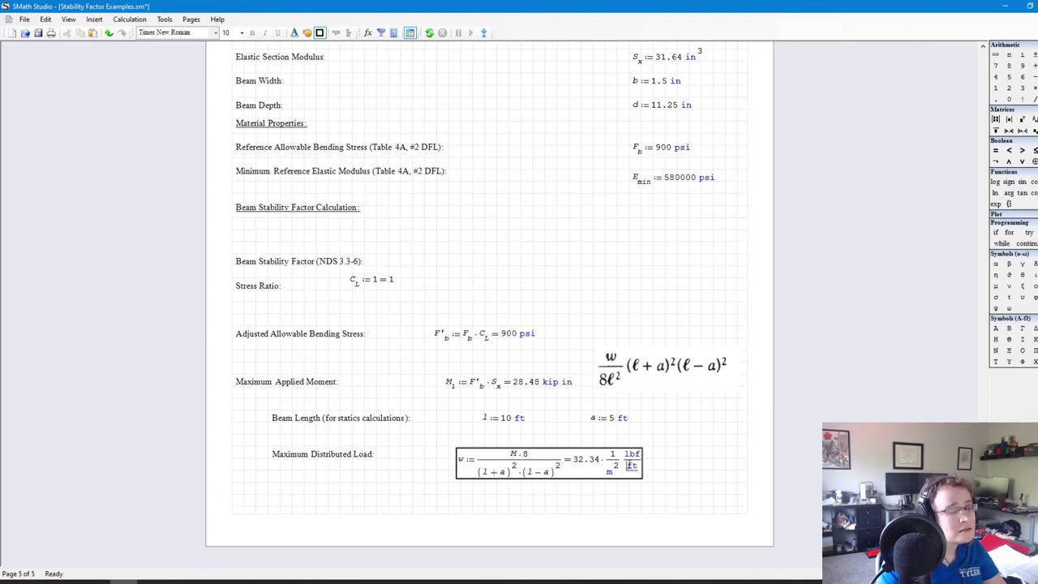
pyautogui.doubleClick(631, 465)
pyautogui.click(685, 461)
# Step: Change the numerator of the Maximum Distributed Load equation to M₁·8·l² and realign the equation with its label
pyautogui.moveTo(542, 480)
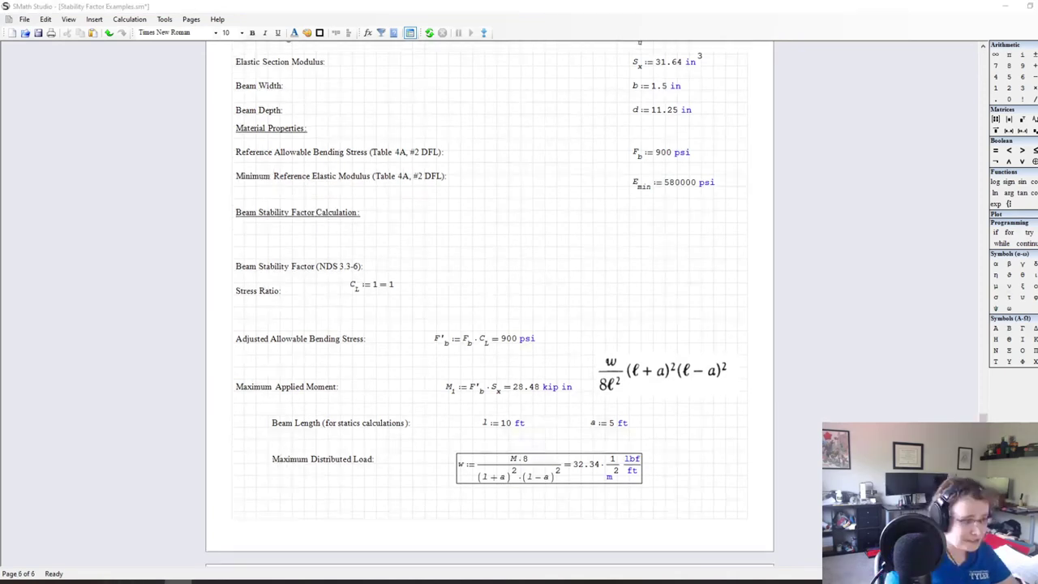
pyautogui.click(526, 460)
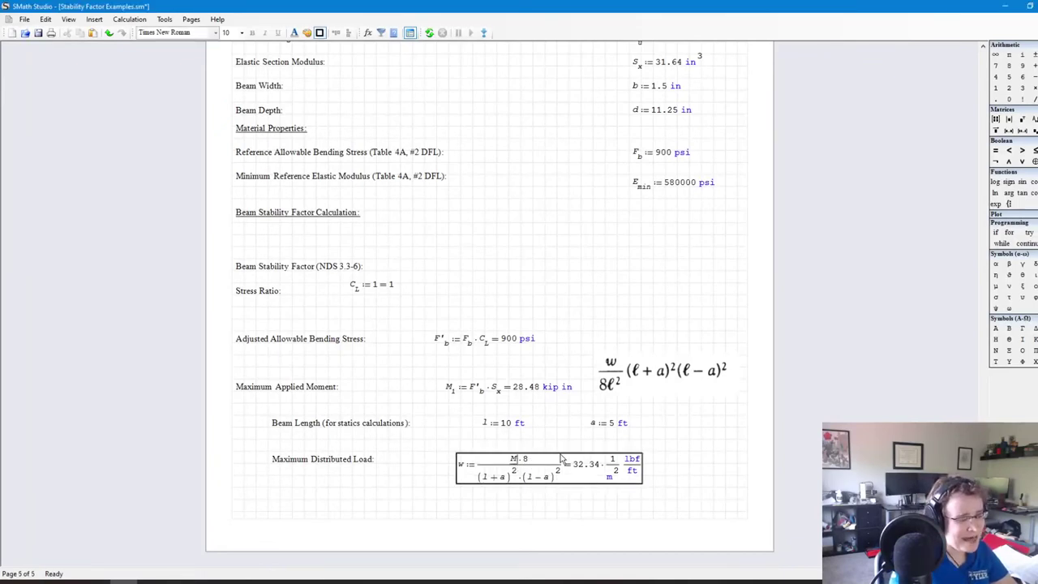
pyautogui.write('.1')
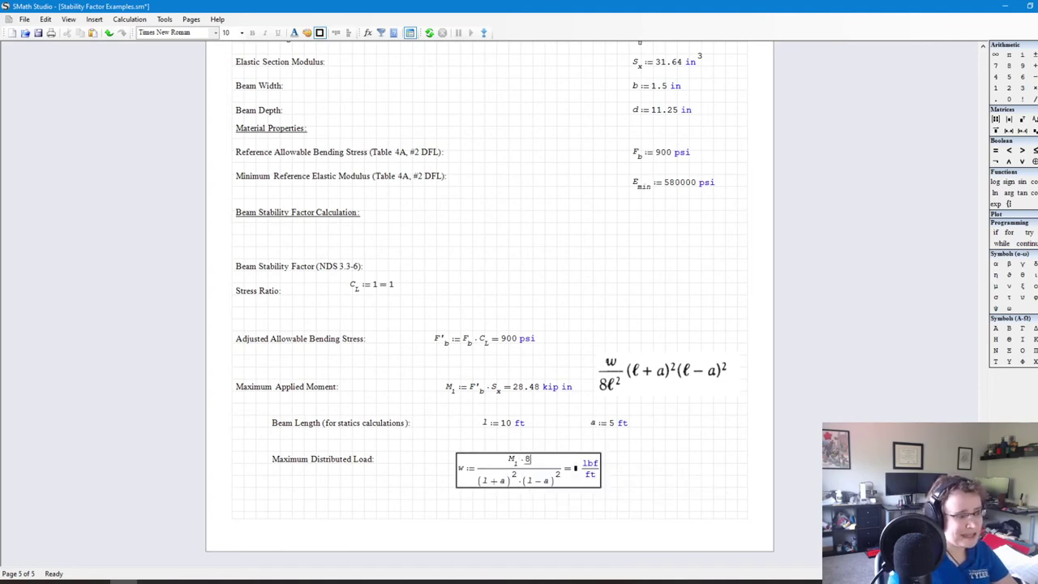
pyautogui.write('*8*l')
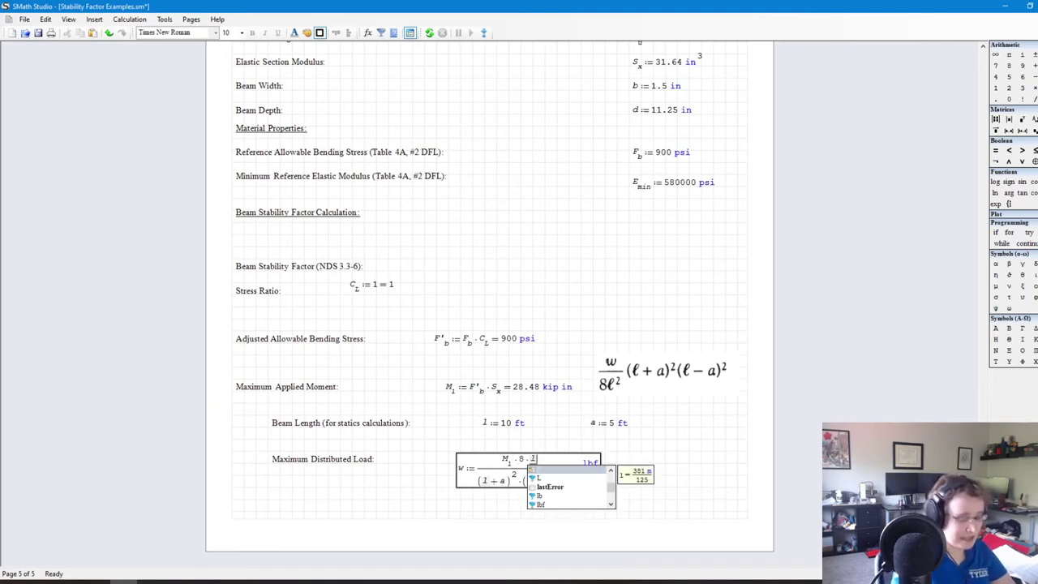
pyautogui.write('^2')
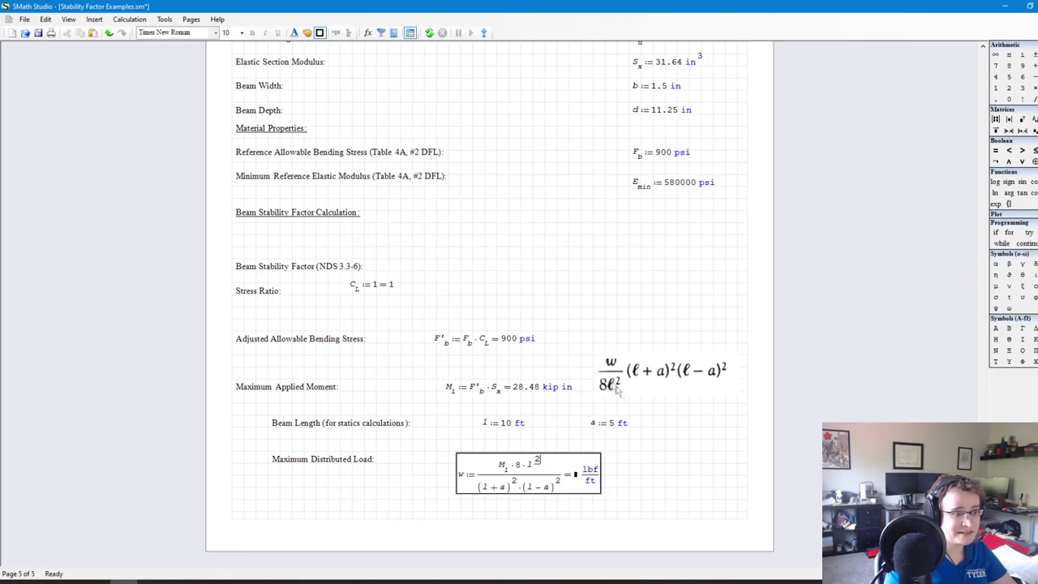
pyautogui.click(695, 499)
pyautogui.moveTo(693, 503); pyautogui.dragTo(458, 452)
pyautogui.moveTo(525, 484); pyautogui.dragTo(523, 472)
pyautogui.click(710, 466)
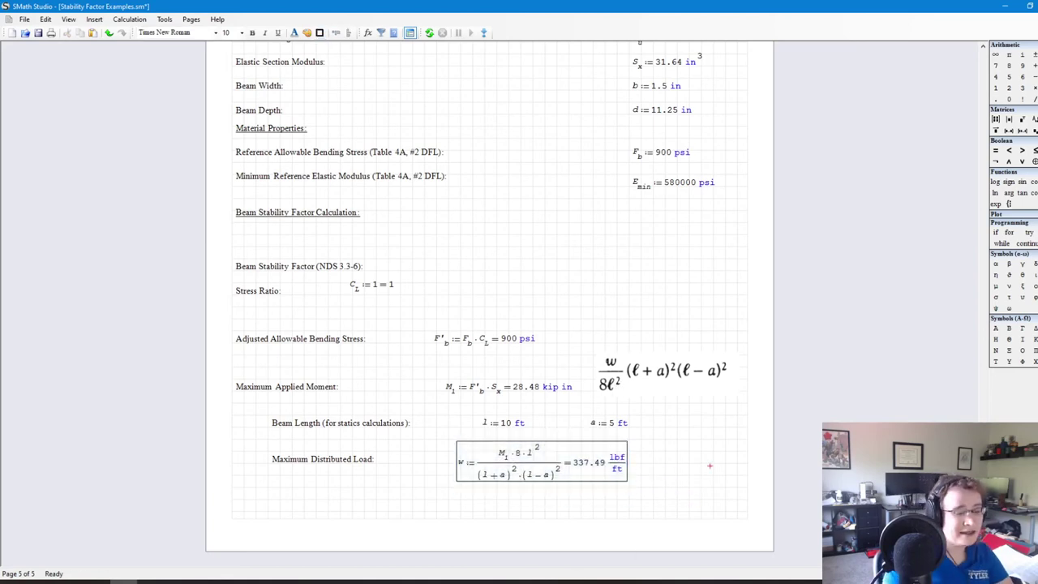
# Step: Place the insertion point at the start of the blank page below the Maximum Distributed Load calculation
pyautogui.scroll(2, 486, 292)
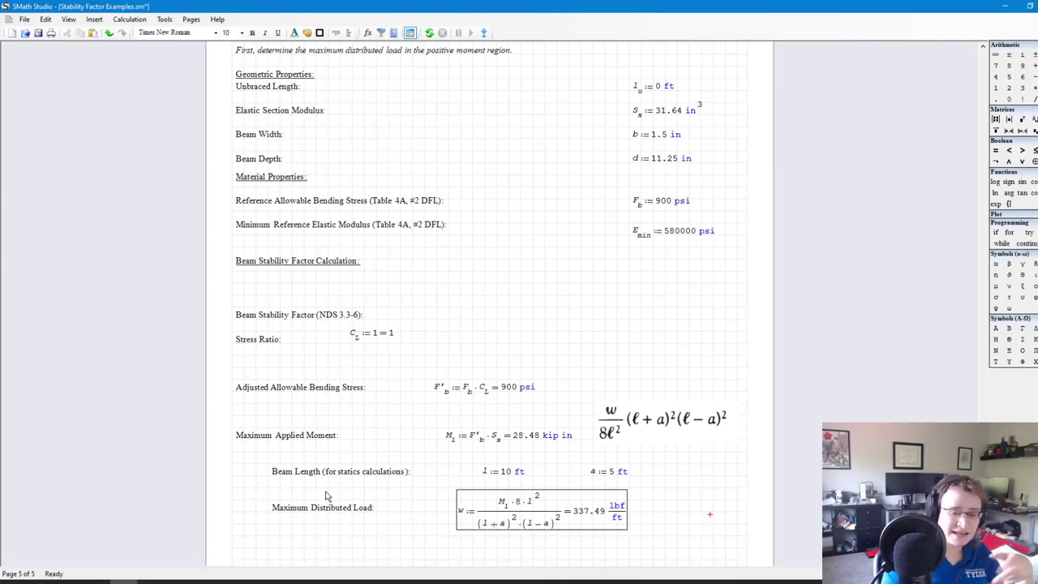
pyautogui.scroll(-2, 324, 499)
pyautogui.scroll(-5, 568, 512)
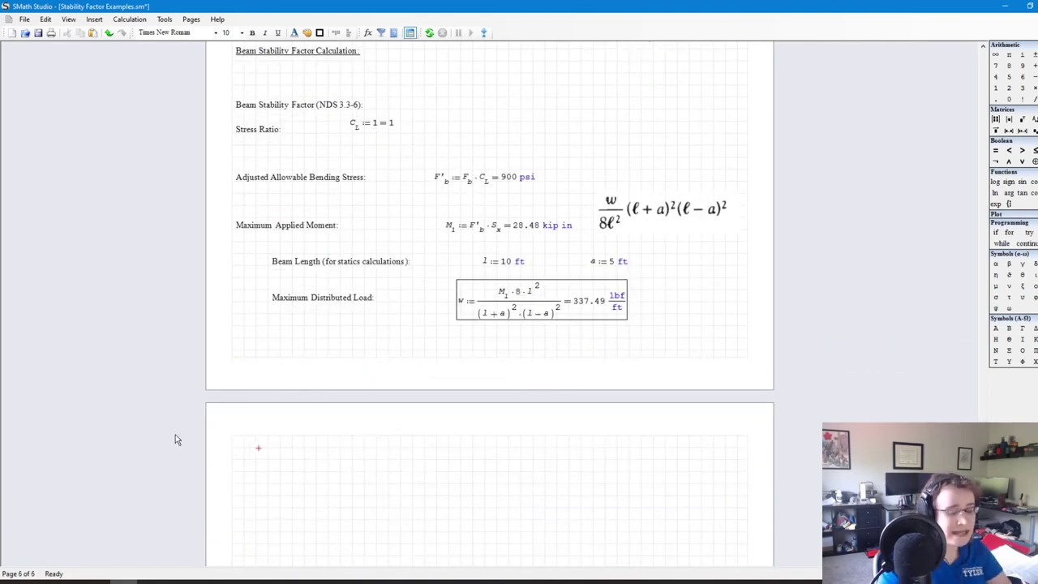
pyautogui.hotkey('shift', "'")
pyautogui.press('BackSpace')
pyautogui.press('BackSpace')
pyautogui.press('BackSpace')
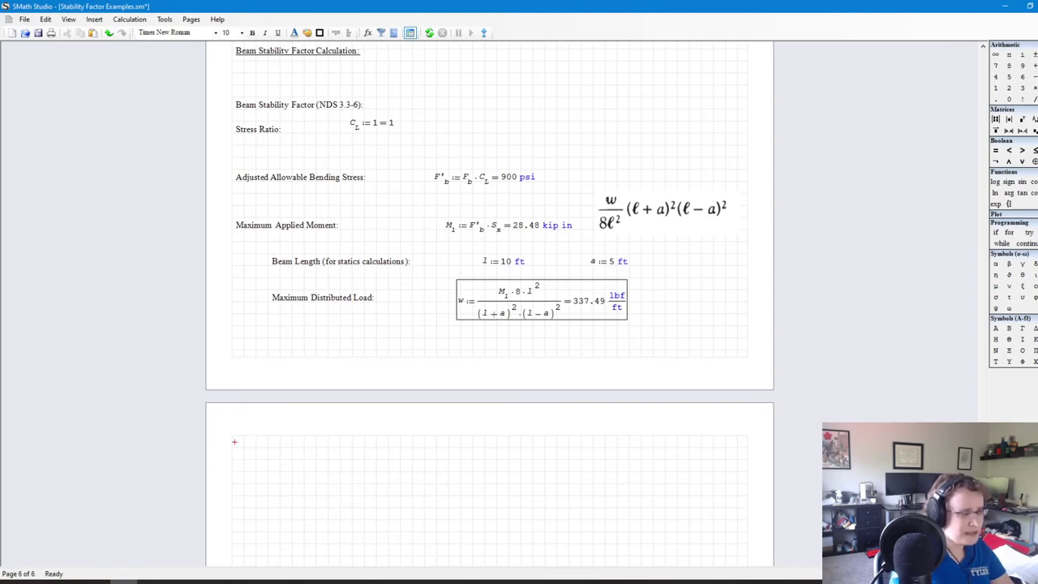